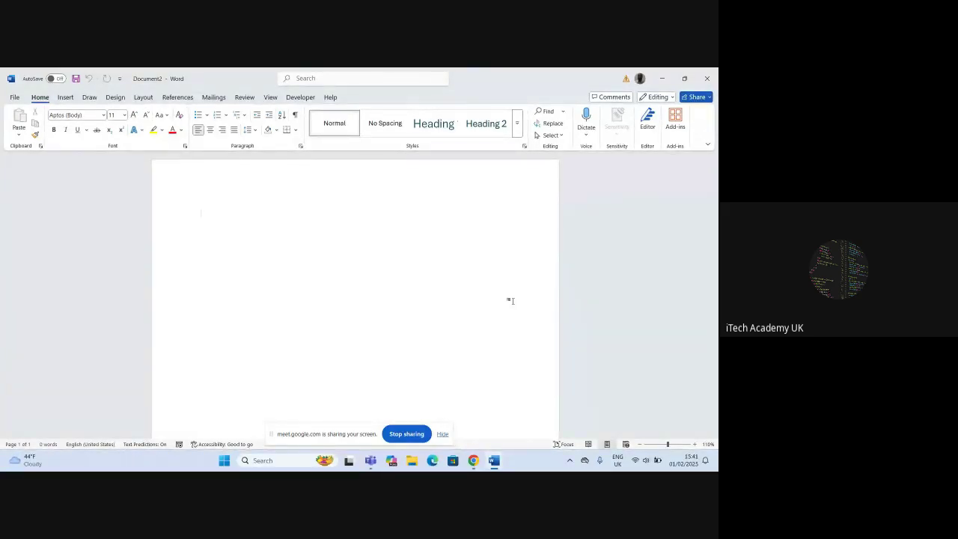
{"action": "type", "text": "2inch"}
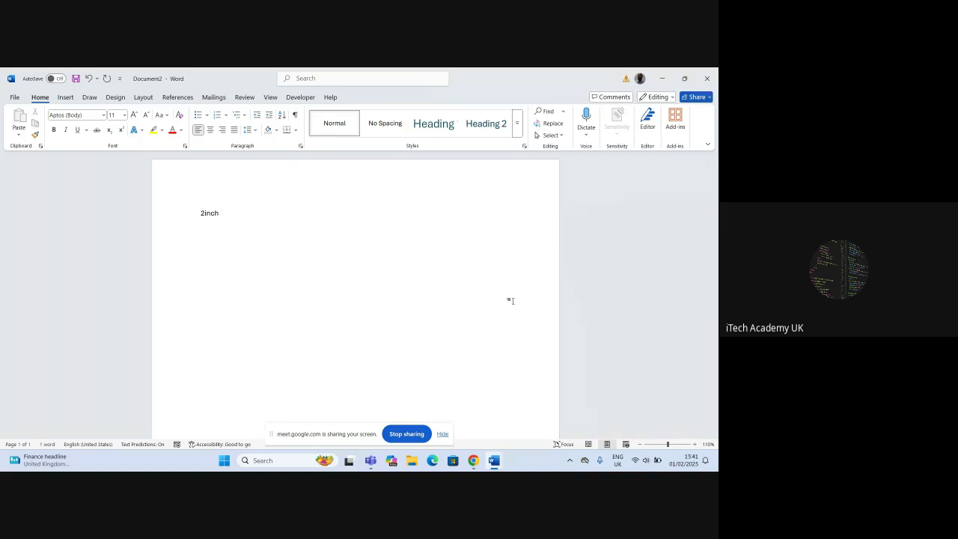
{"action": "key", "text": "BackSpace"}
{"action": "key", "text": "BackSpace"}
{"action": "key", "text": "BackSpace"}
{"action": "key", "text": "BackSpace"}
{"action": "key", "text": "BackSpace"}
{"action": "type", "text": "x5 inch"}
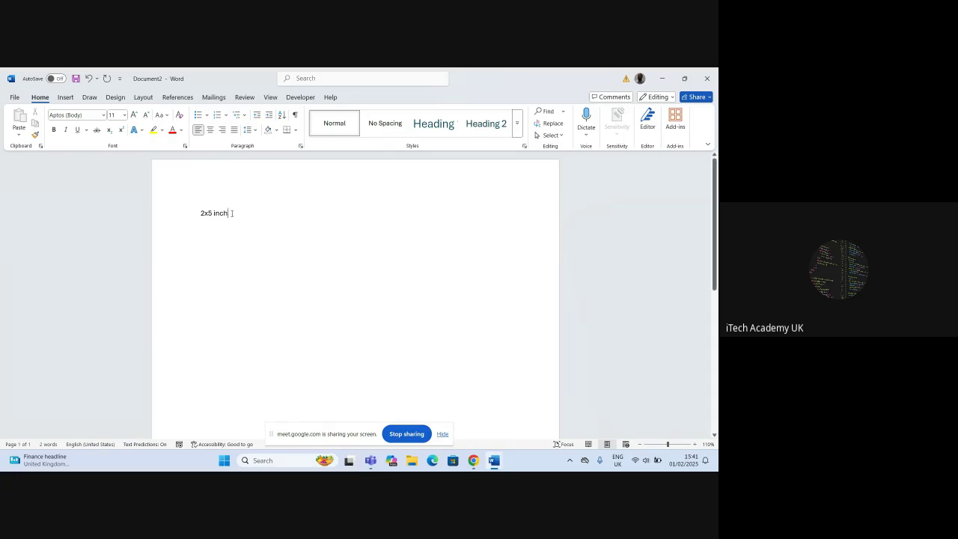
{"action": "left_click_drag", "start_coordinate": [230, 213], "coordinate": [192, 213]}
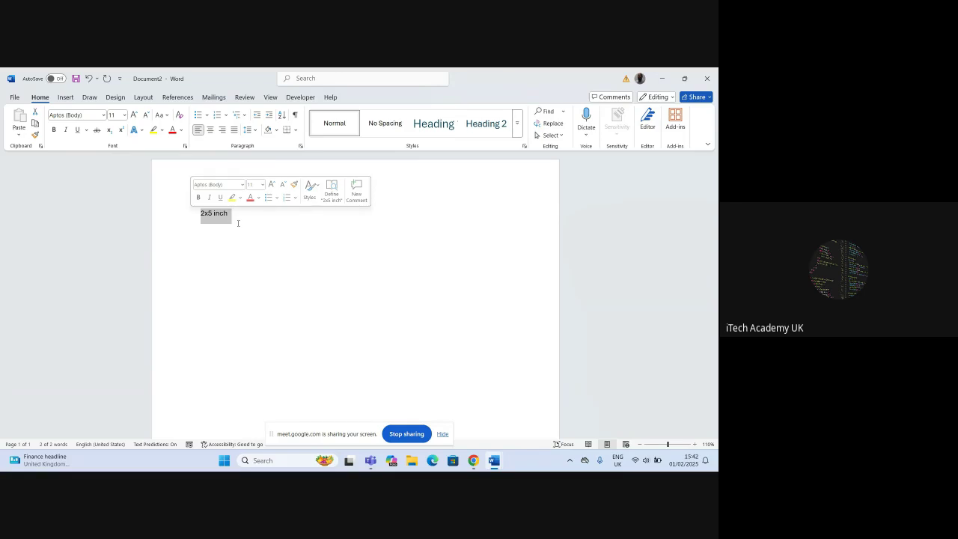
{"action": "key", "text": "BackSpace"}
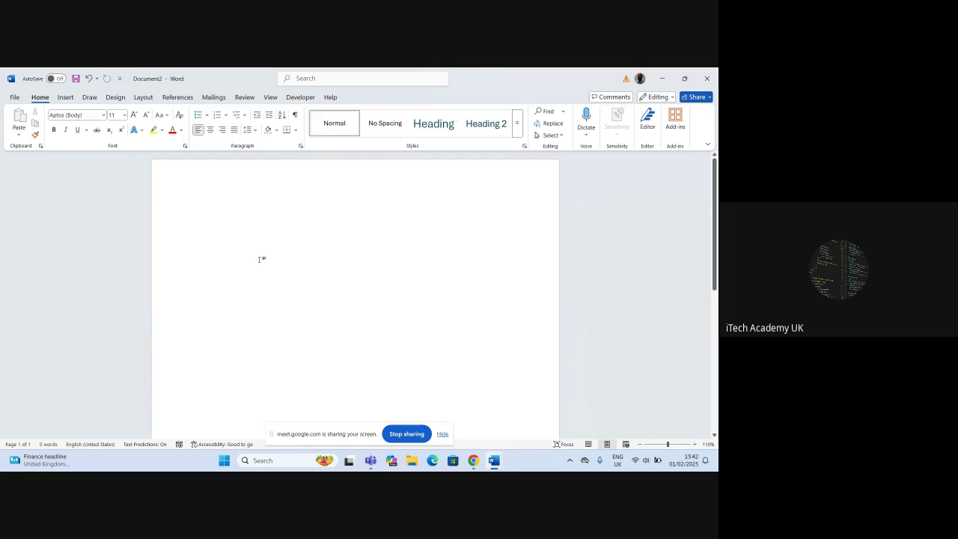
Draw a rectangle about 13.8 cm wide and 5.4 cm high near the top of the blank page.
{"action": "left_click", "coordinate": [65, 97]}
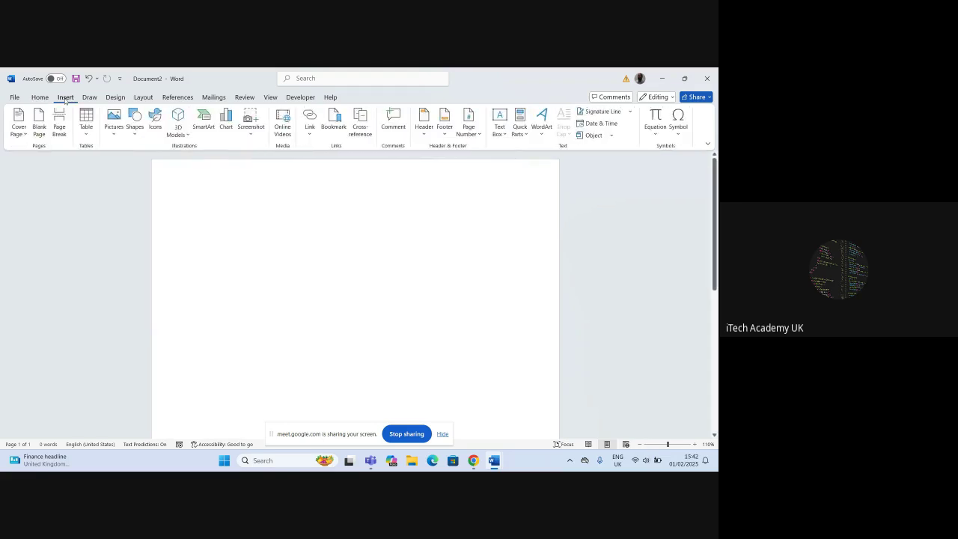
{"action": "left_click", "coordinate": [138, 133]}
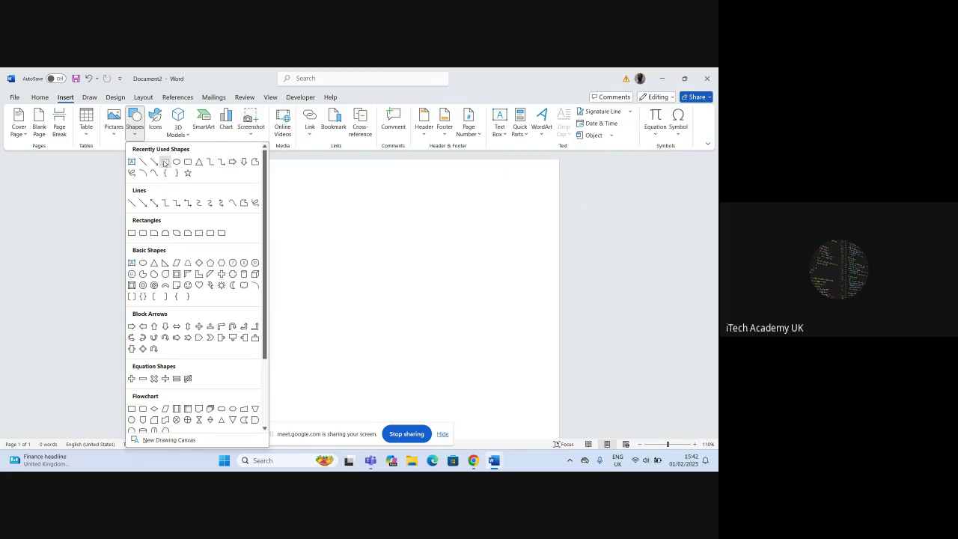
{"action": "left_click", "coordinate": [165, 162]}
{"action": "left_click_drag", "start_coordinate": [199, 204], "coordinate": [469, 307]}
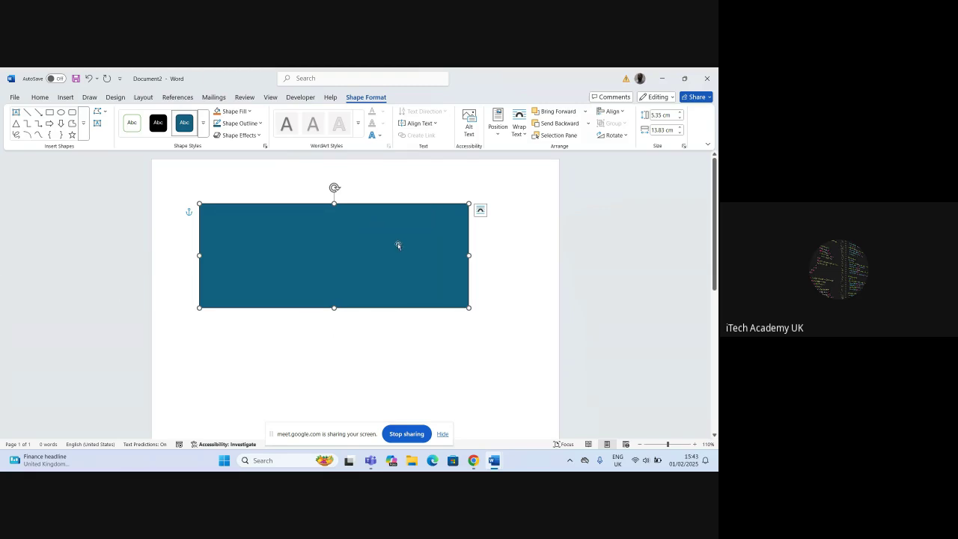
{"action": "left_click", "coordinate": [684, 147]}
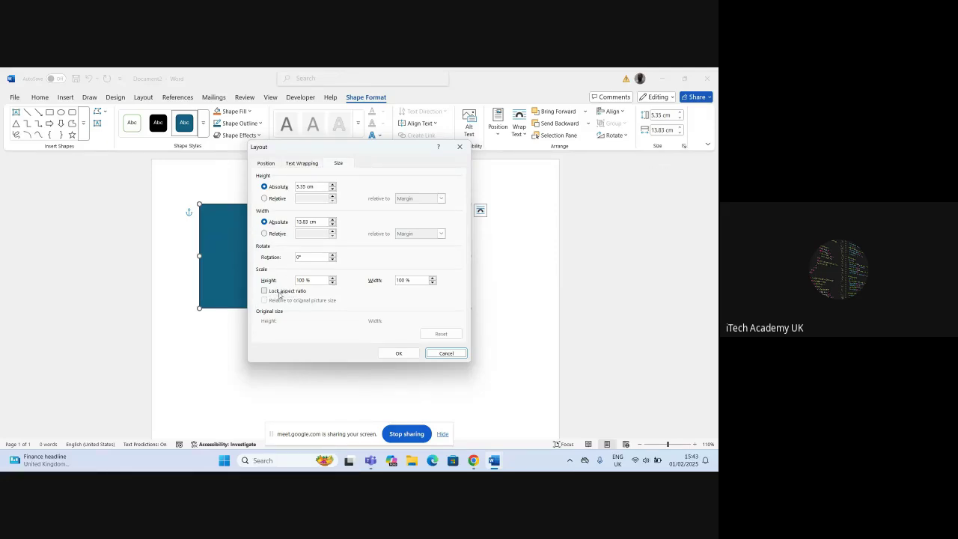
{"action": "left_click", "coordinate": [400, 354]}
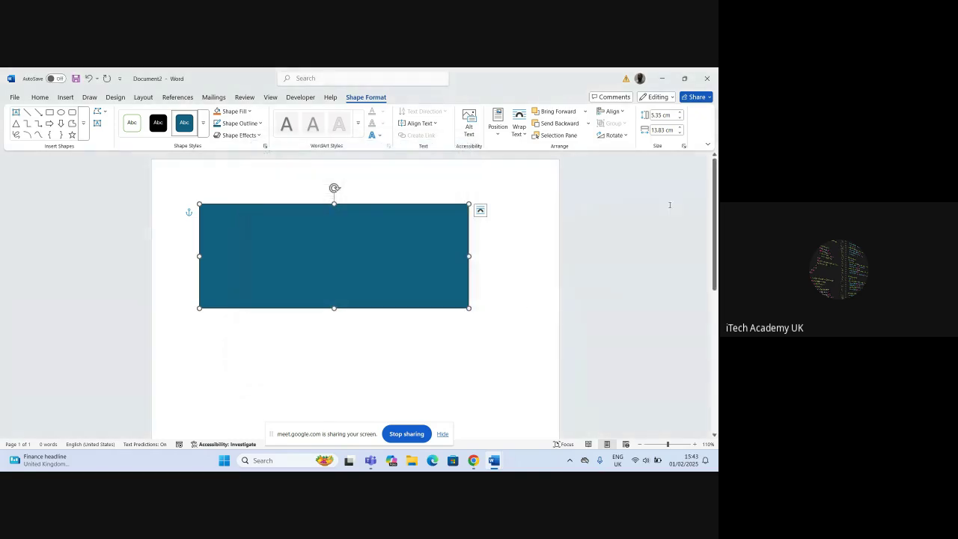
Resize the rectangle to a height of 5.08 cm and a width of 8.89 cm.
{"action": "left_click", "coordinate": [661, 115]}
{"action": "key", "text": "ctrl+a"}
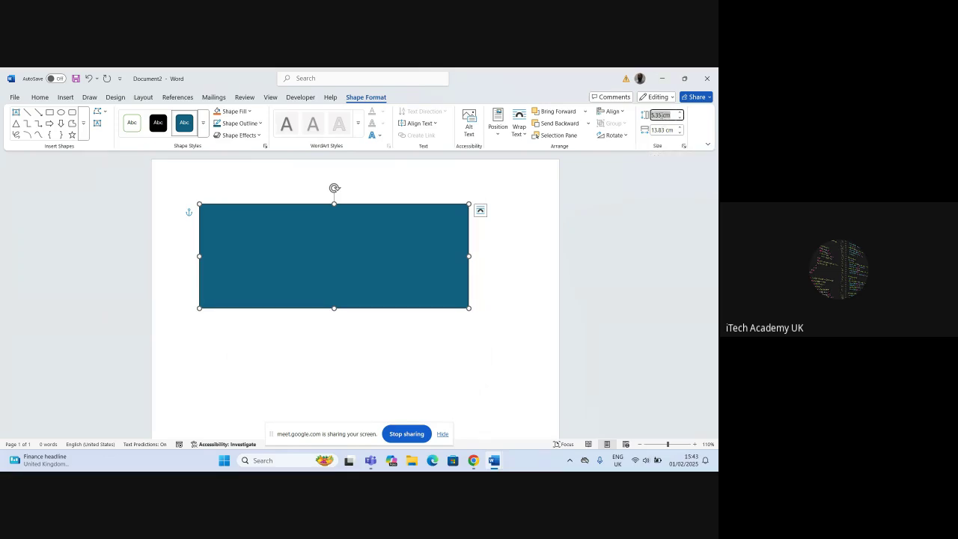
{"action": "type", "text": "5.08"}
{"action": "key", "text": "Return"}
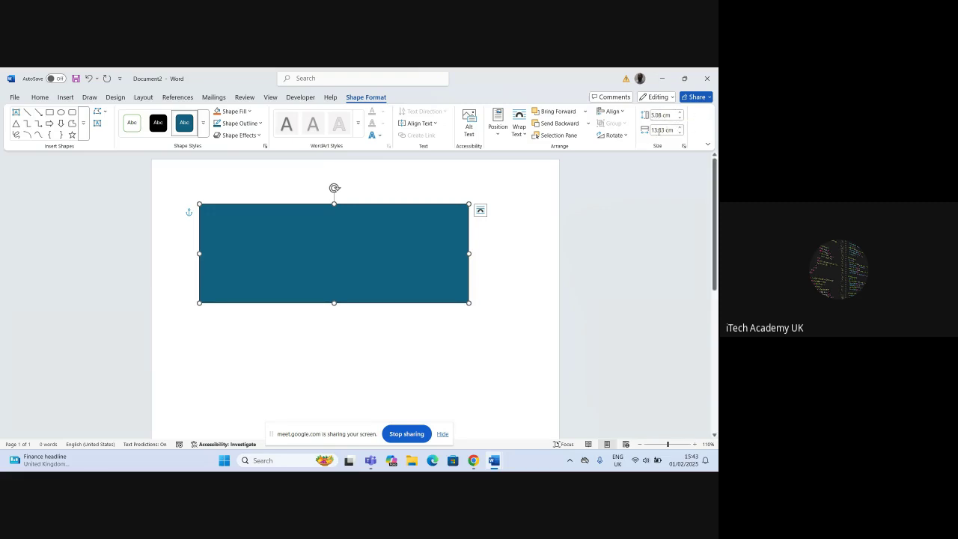
{"action": "double_click", "coordinate": [662, 130]}
{"action": "triple_click", "coordinate": [659, 130]}
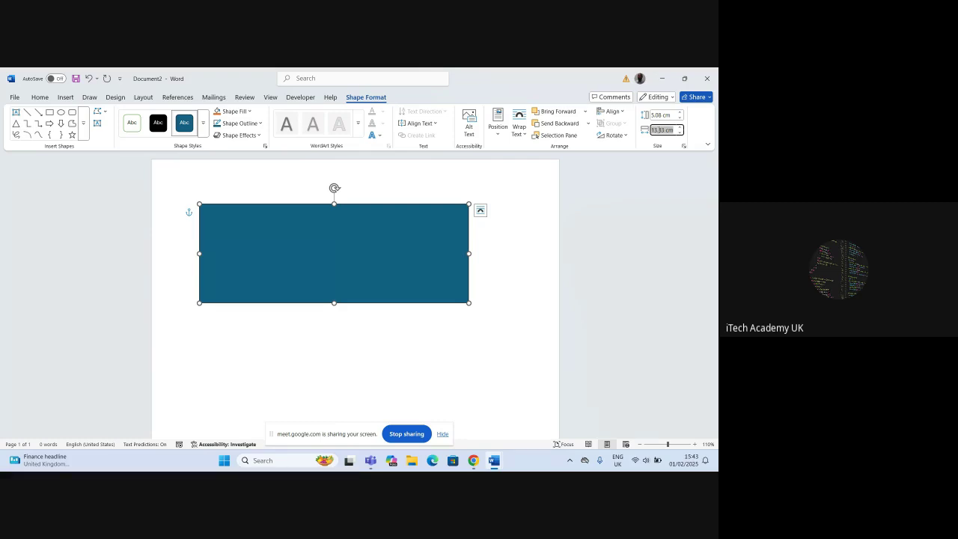
{"action": "type", "text": "8.89"}
{"action": "left_click", "coordinate": [628, 158]}
{"action": "left_click", "coordinate": [234, 255]}
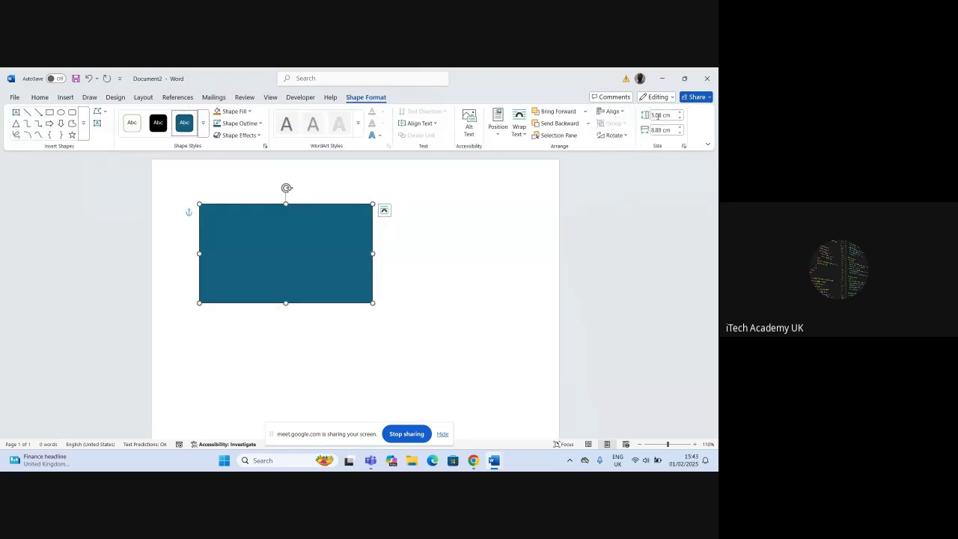
{"action": "left_click", "coordinate": [684, 146]}
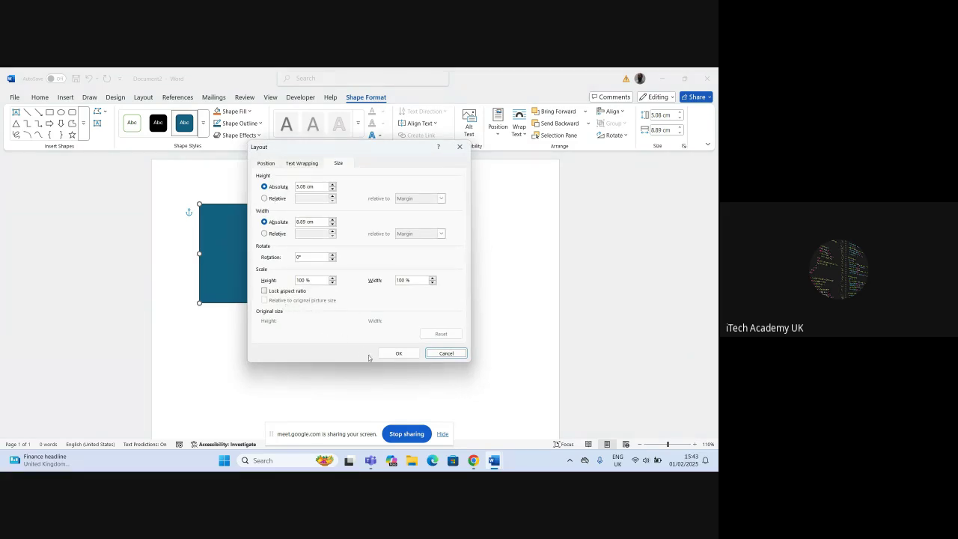
{"action": "left_click", "coordinate": [398, 353]}
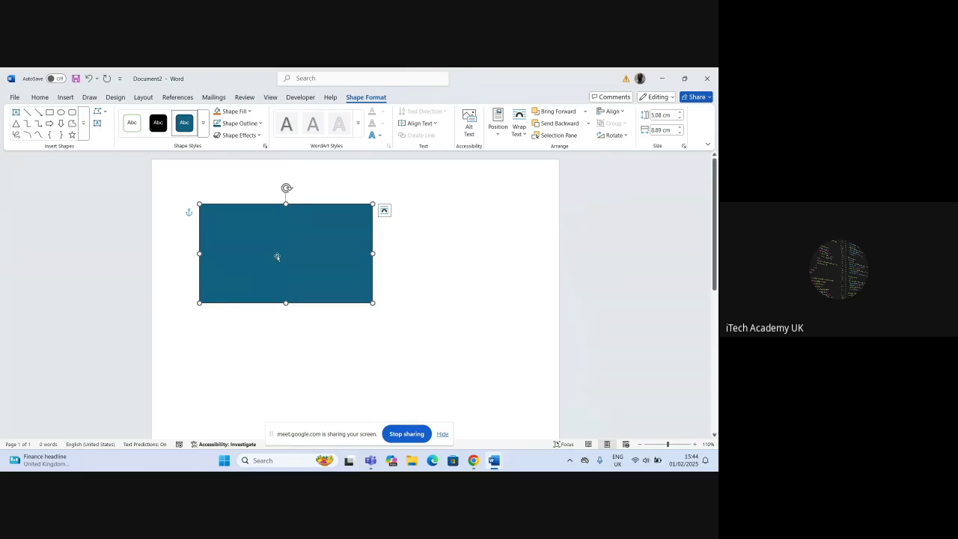
Remove the rectangle's outline and fill the shape with a medium gray theme color.
{"action": "left_click", "coordinate": [261, 124]}
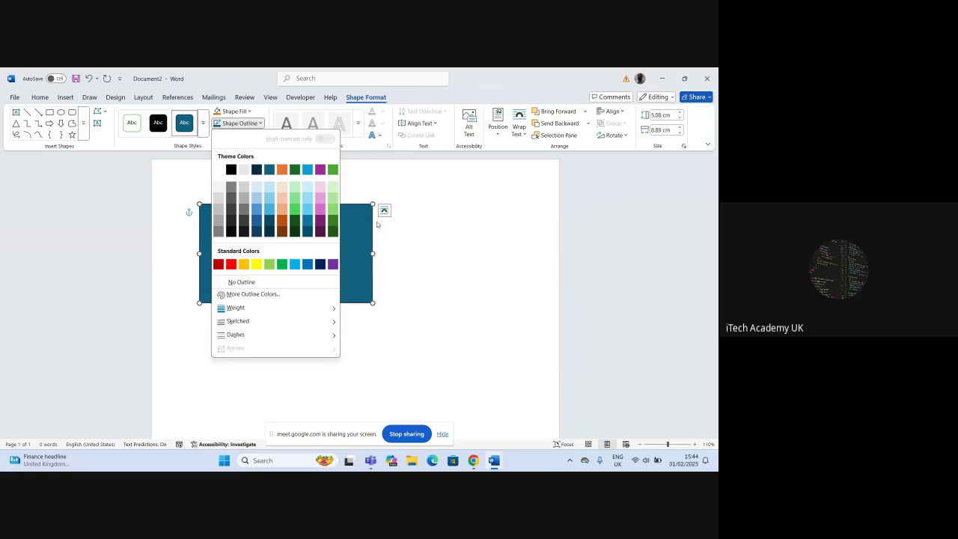
{"action": "left_click", "coordinate": [239, 281]}
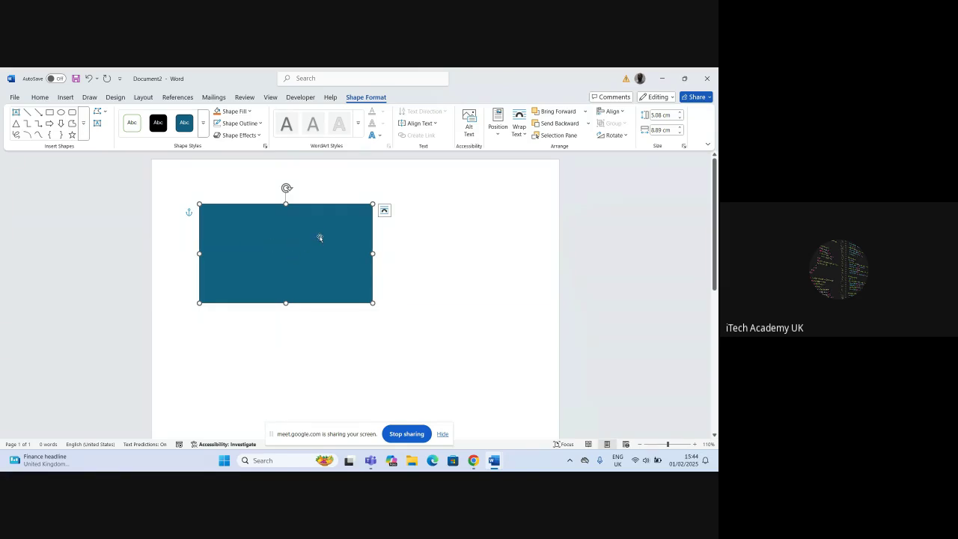
{"action": "left_click", "coordinate": [260, 123]}
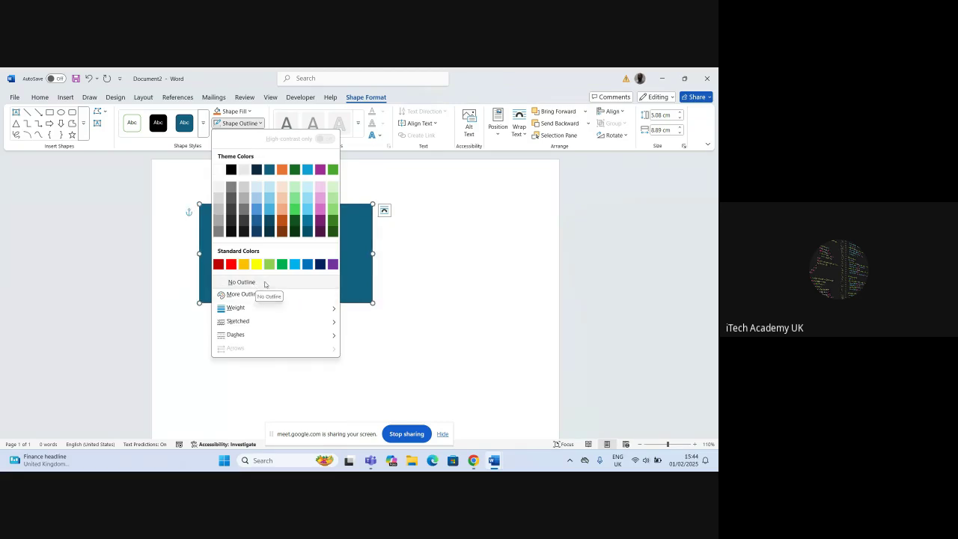
{"action": "left_click", "coordinate": [251, 111]}
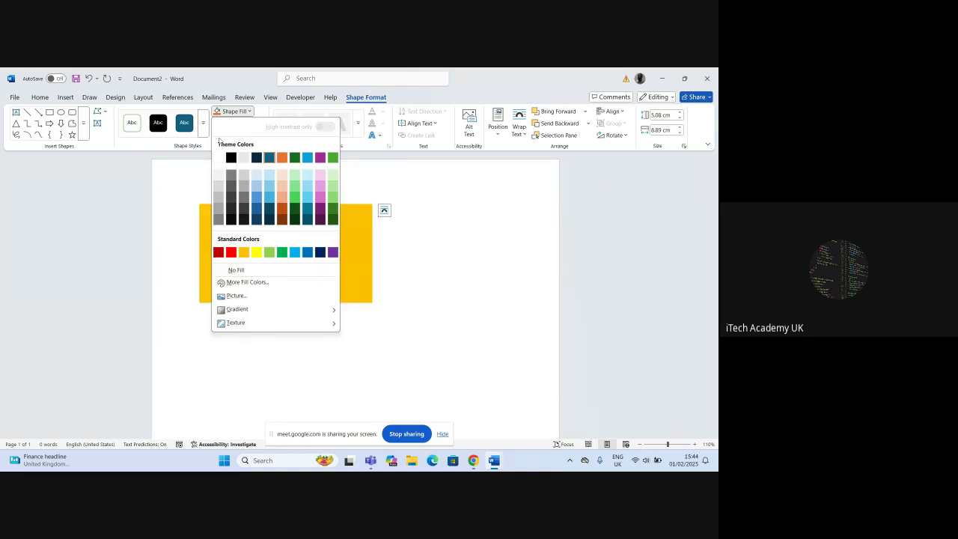
{"action": "left_click", "coordinate": [247, 188]}
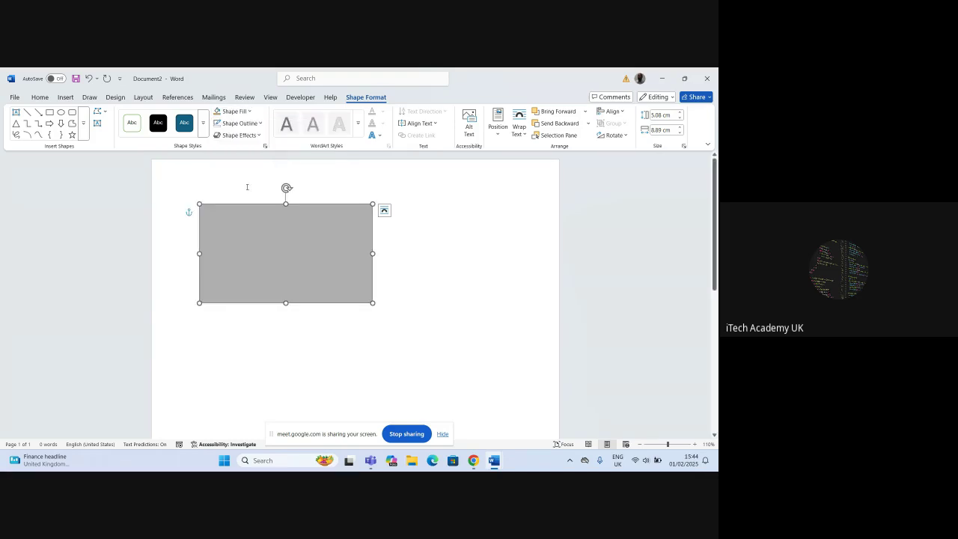
{"action": "left_click", "coordinate": [402, 284]}
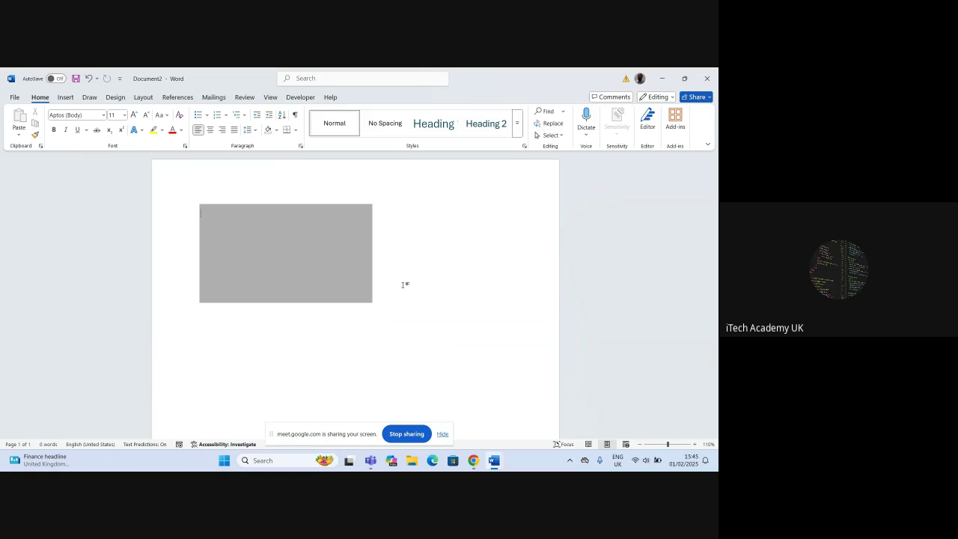
Insert a Simple Text Box and move it onto the gray rectangle, within its upper part.
{"action": "left_click", "coordinate": [242, 232]}
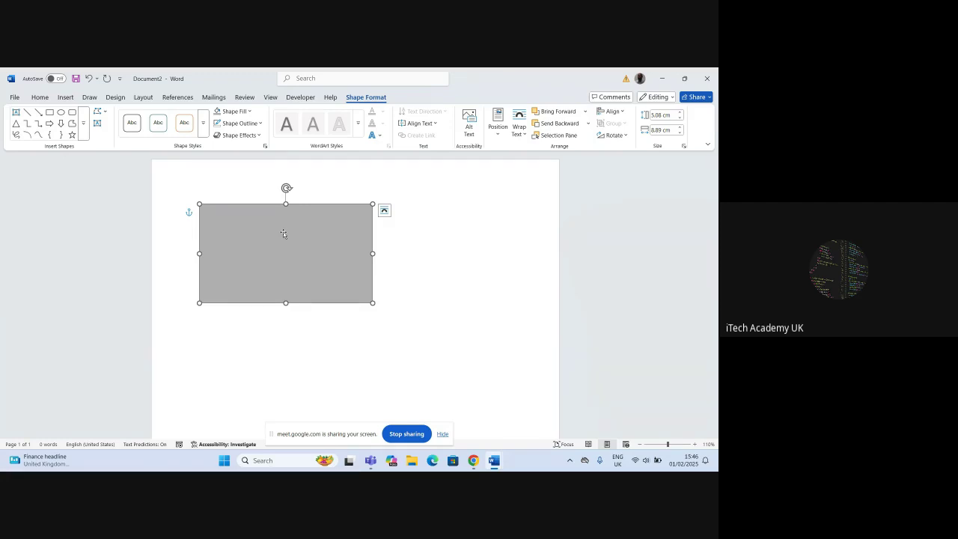
{"action": "left_click", "coordinate": [65, 98]}
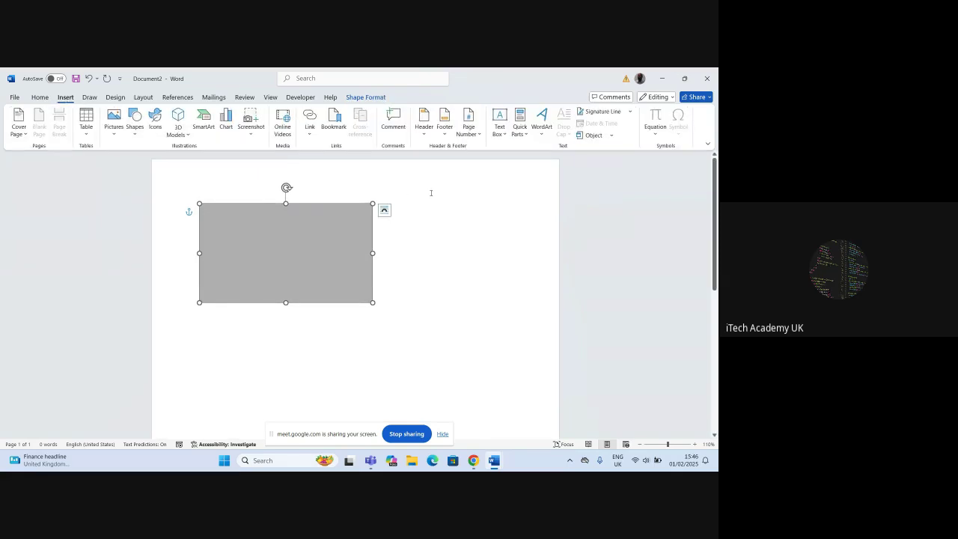
{"action": "left_click", "coordinate": [500, 129]}
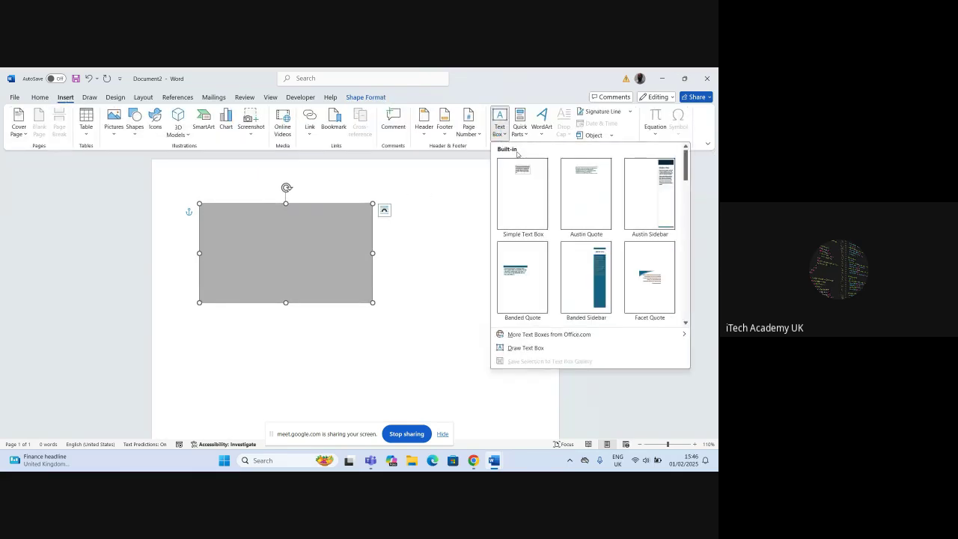
{"action": "left_click", "coordinate": [520, 175]}
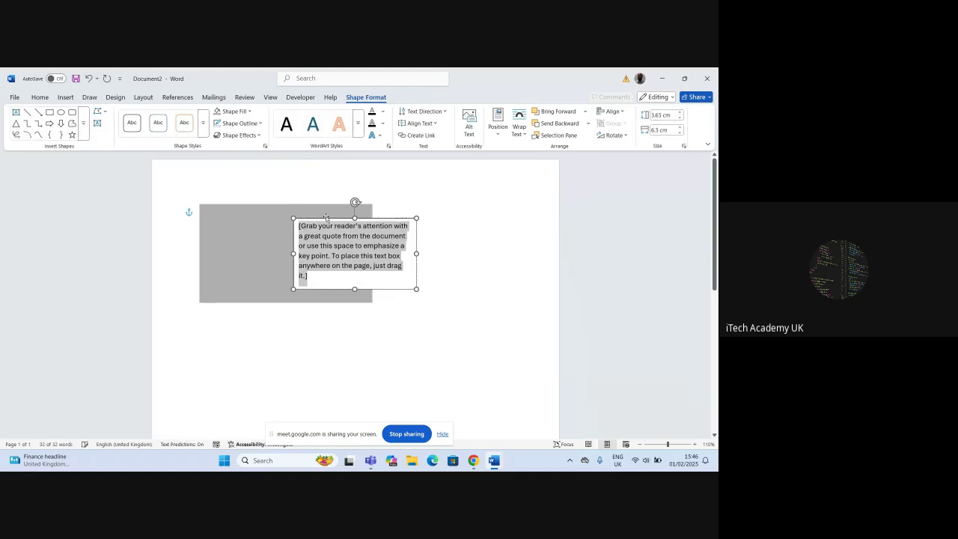
{"action": "left_click_drag", "start_coordinate": [326, 217], "coordinate": [257, 218]}
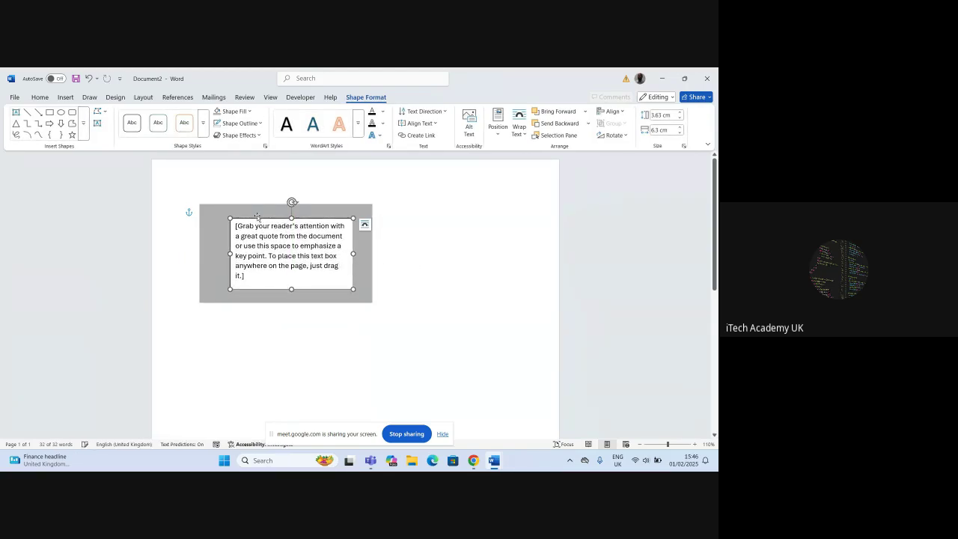
Replace the text box's placeholder text with the word SMART in capitals.
{"action": "left_click", "coordinate": [249, 275]}
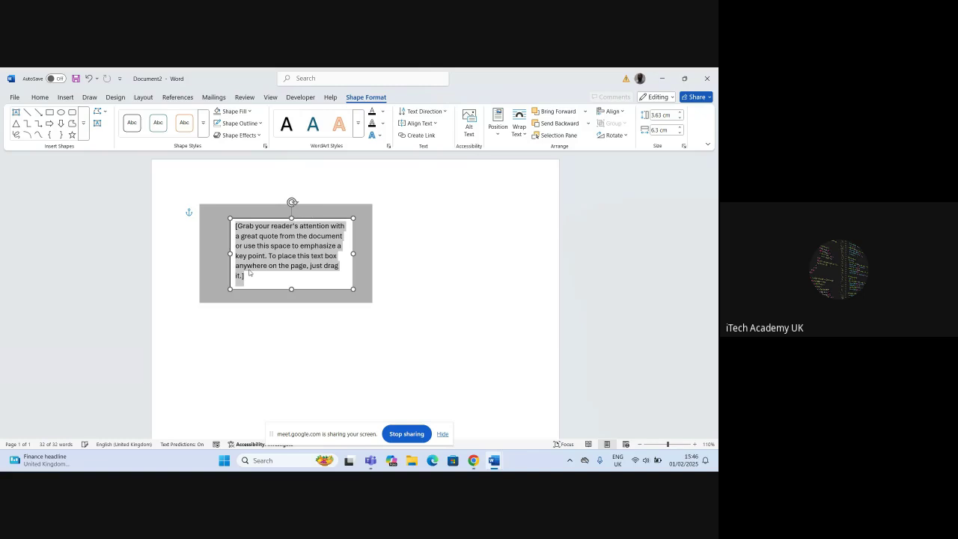
{"action": "key", "text": "Caps_Lock"}
{"action": "type", "text": "WARD"}
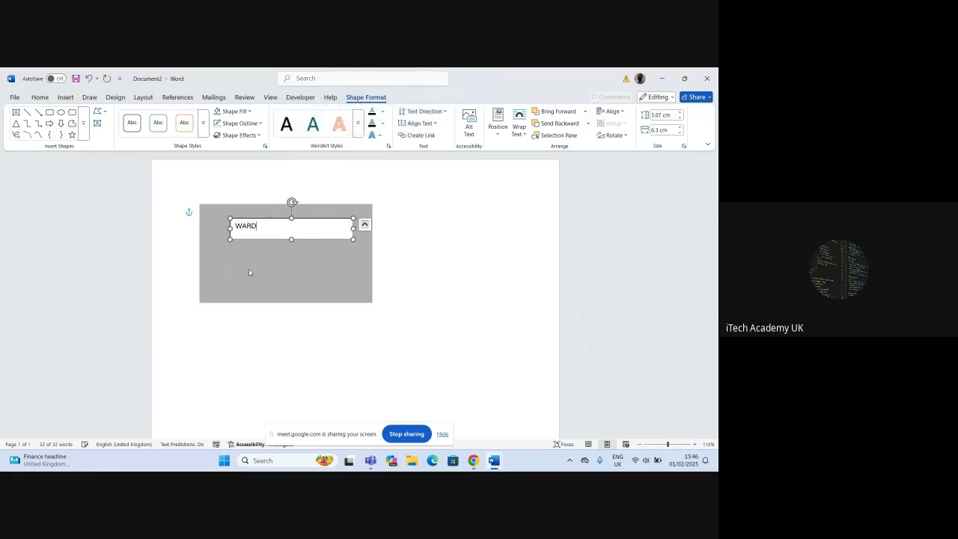
{"action": "type", "text": "3"}
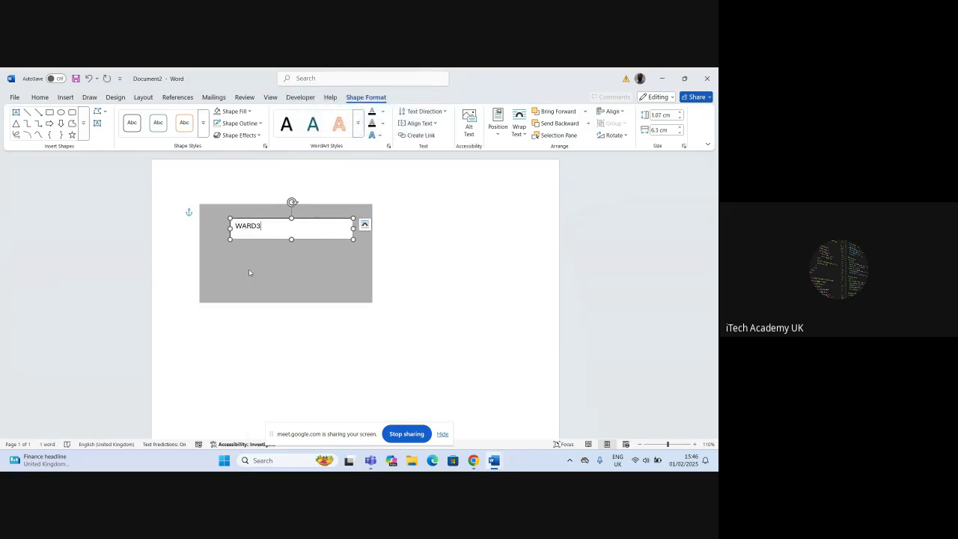
{"action": "double_click", "coordinate": [245, 226]}
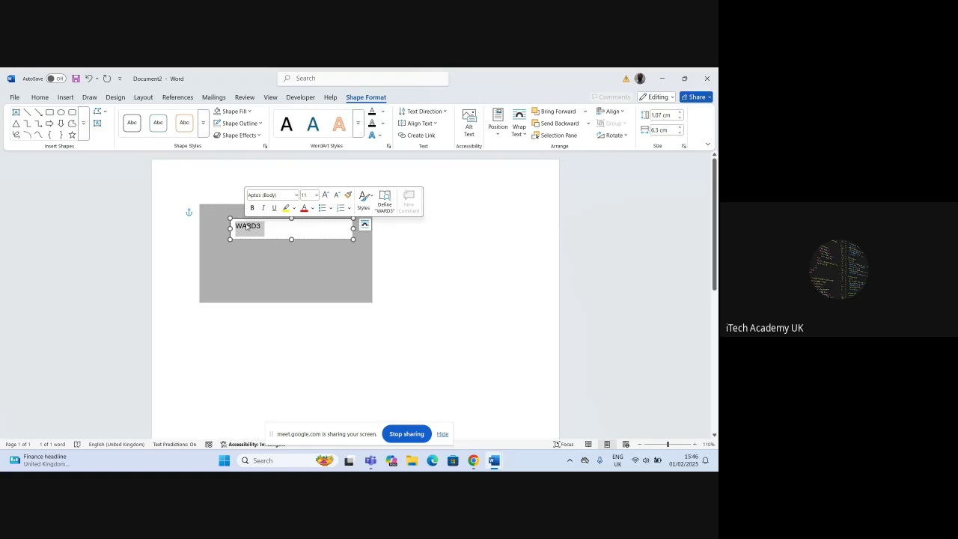
{"action": "type", "text": "SMART"}
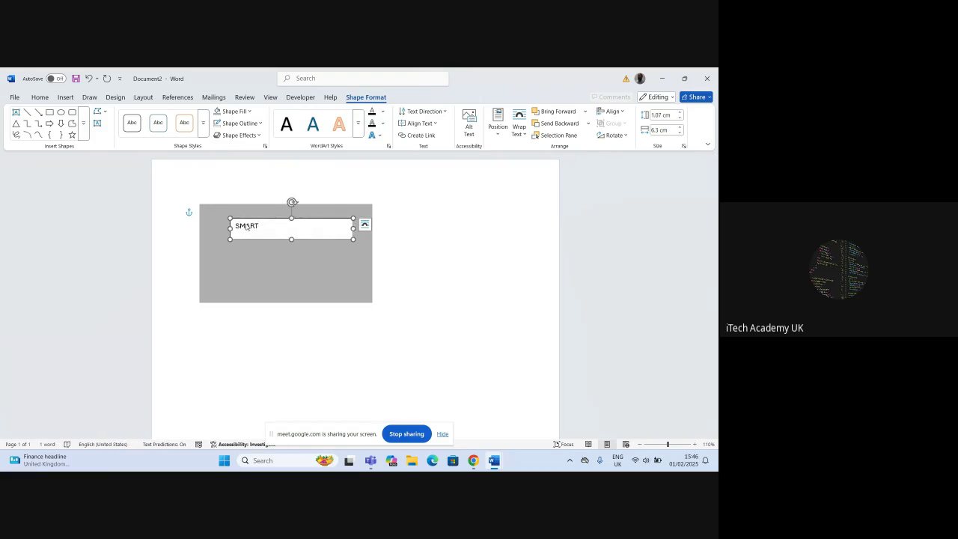
Select the word SMART and search the available fonts for Futura.
{"action": "double_click", "coordinate": [246, 227]}
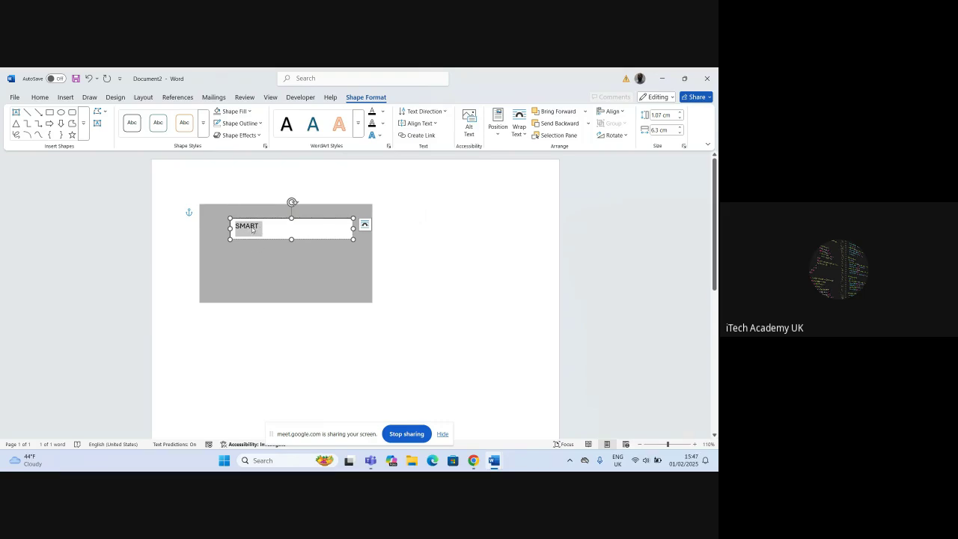
{"action": "left_click", "coordinate": [41, 98]}
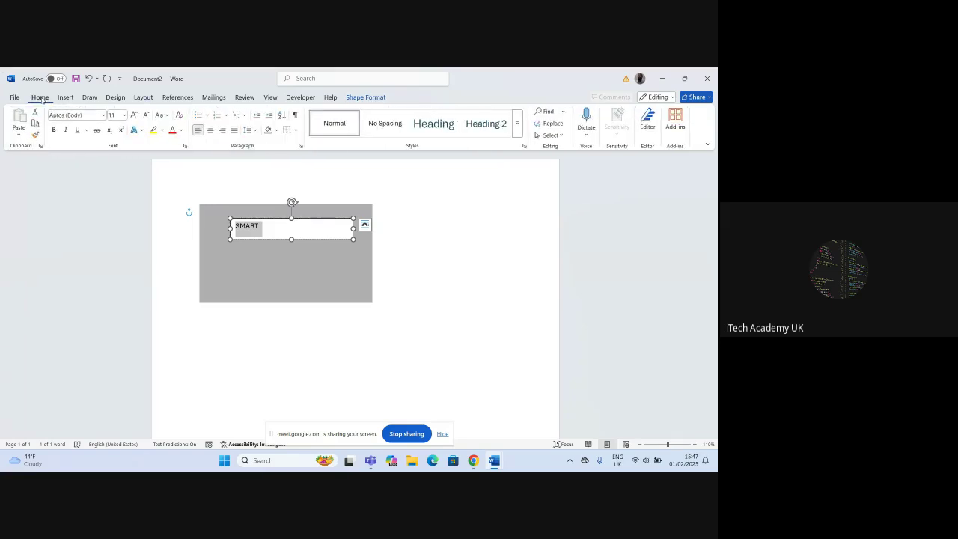
{"action": "left_click", "coordinate": [103, 116]}
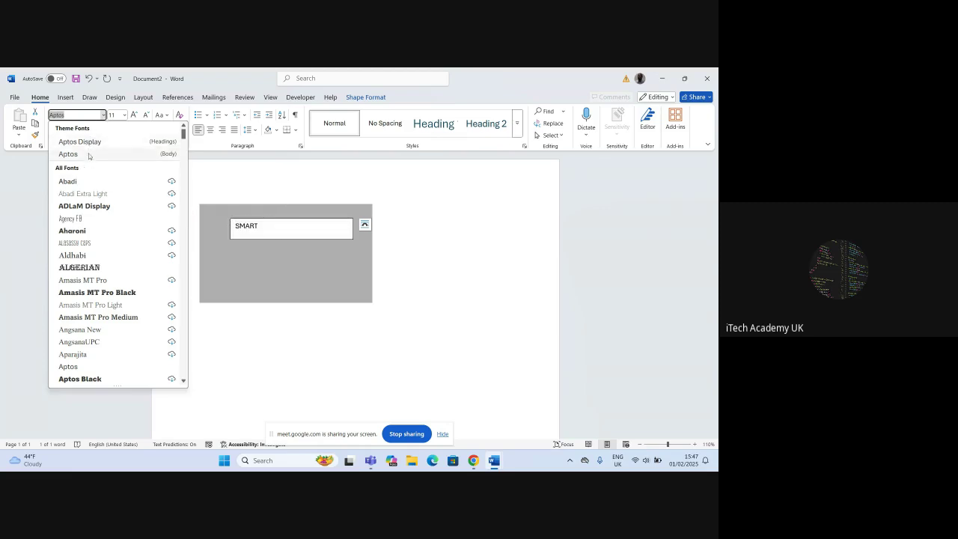
{"action": "scroll", "coordinate": [92, 266], "scroll_direction": "down", "scroll_amount": 1}
{"action": "scroll", "coordinate": [92, 266], "scroll_direction": "down", "scroll_amount": 8}
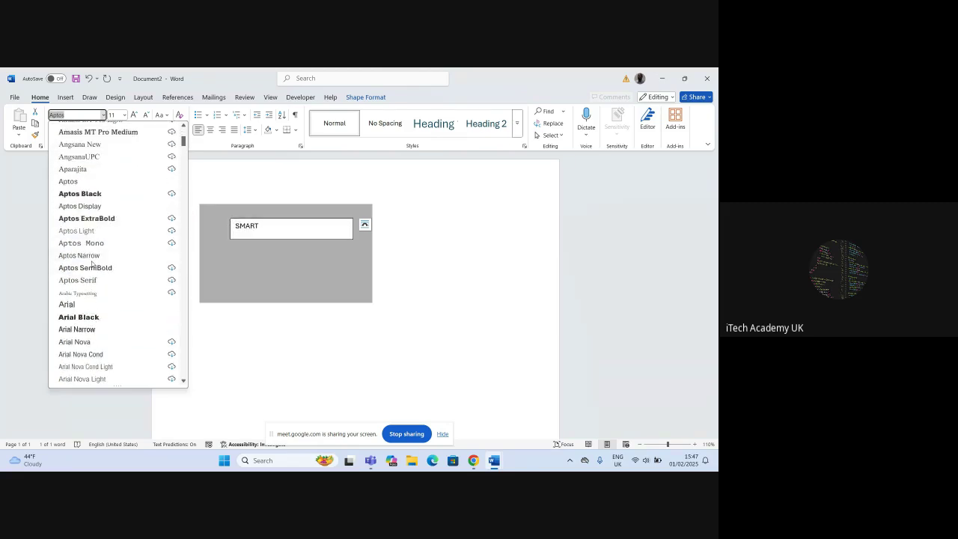
{"action": "scroll", "coordinate": [92, 262], "scroll_direction": "down", "scroll_amount": 8}
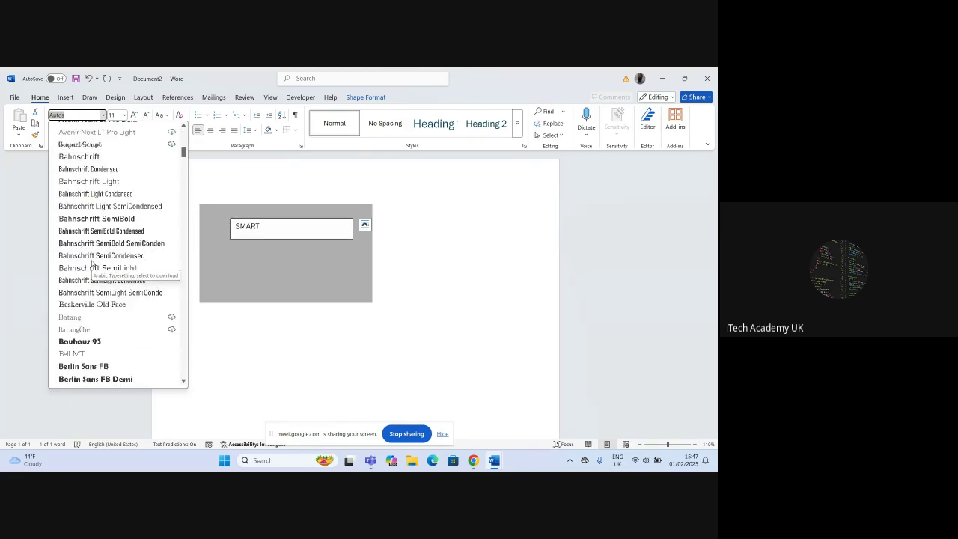
{"action": "scroll", "coordinate": [92, 260], "scroll_direction": "down", "scroll_amount": 2}
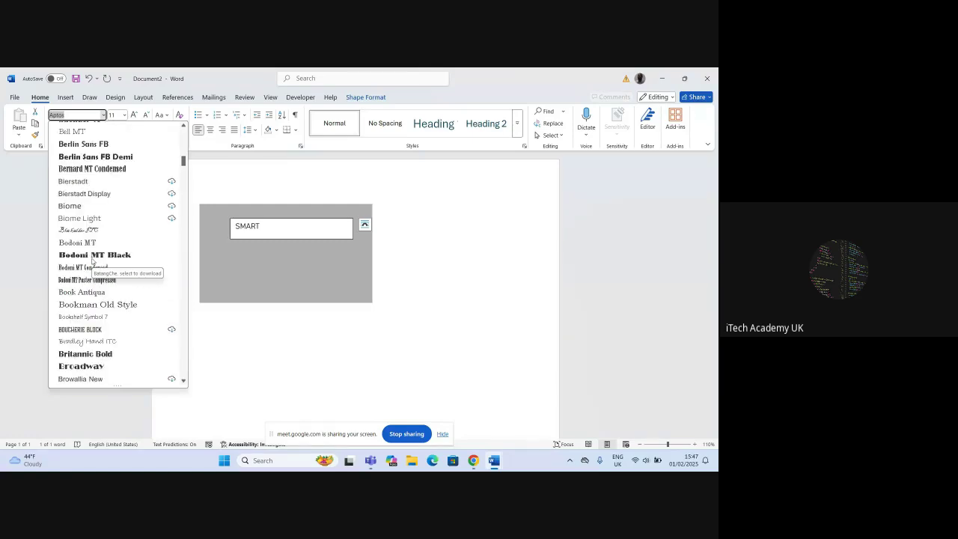
{"action": "scroll", "coordinate": [92, 260], "scroll_direction": "down", "scroll_amount": 10}
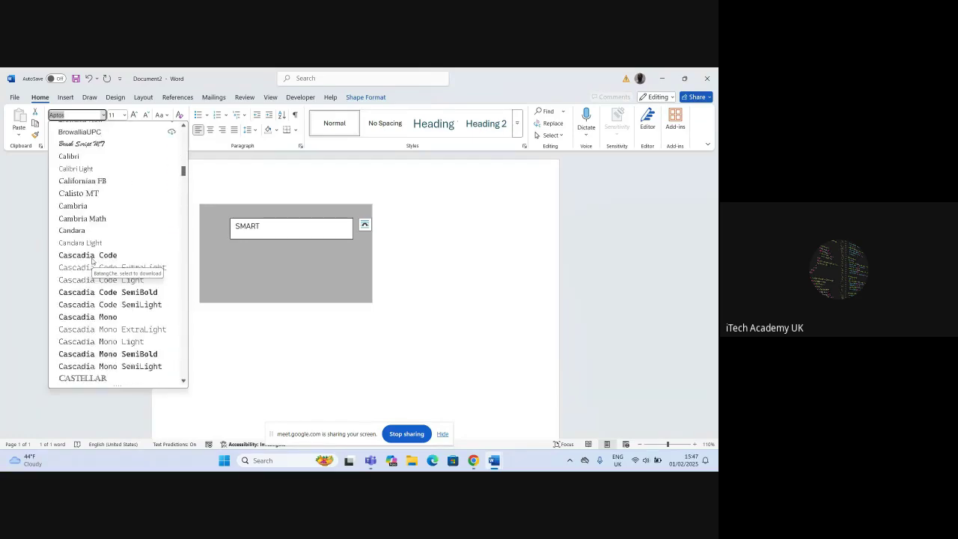
{"action": "scroll", "coordinate": [92, 260], "scroll_direction": "down", "scroll_amount": 15}
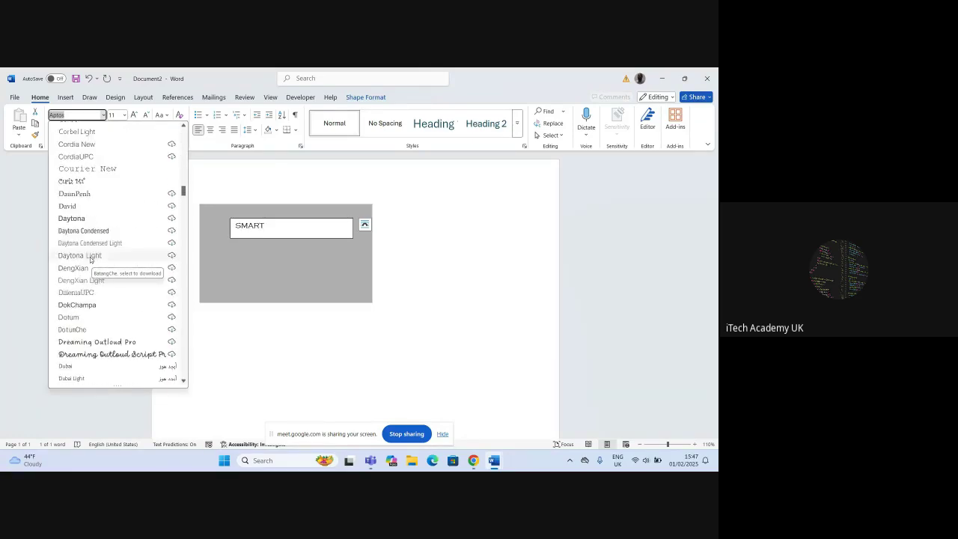
{"action": "scroll", "coordinate": [91, 259], "scroll_direction": "down", "scroll_amount": 2}
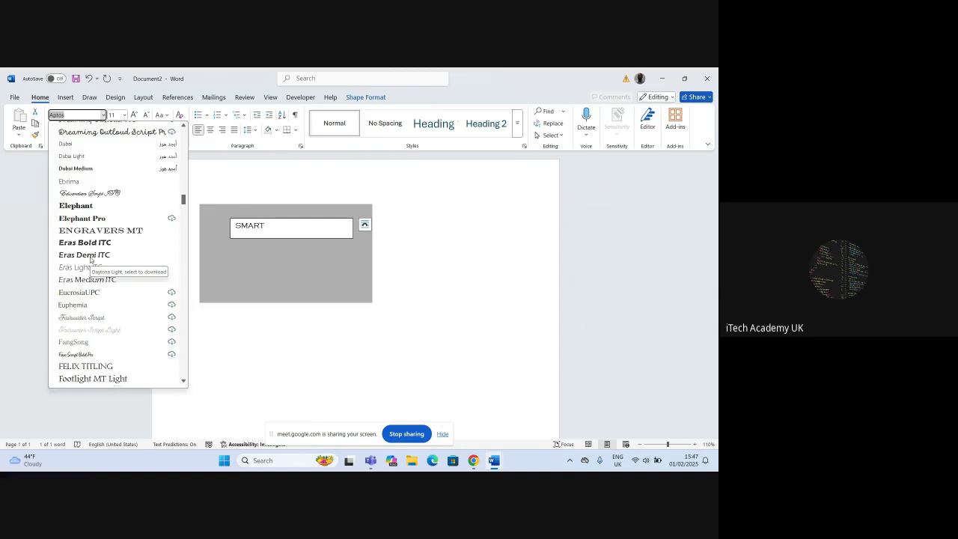
{"action": "scroll", "coordinate": [76, 293], "scroll_direction": "down", "scroll_amount": 1}
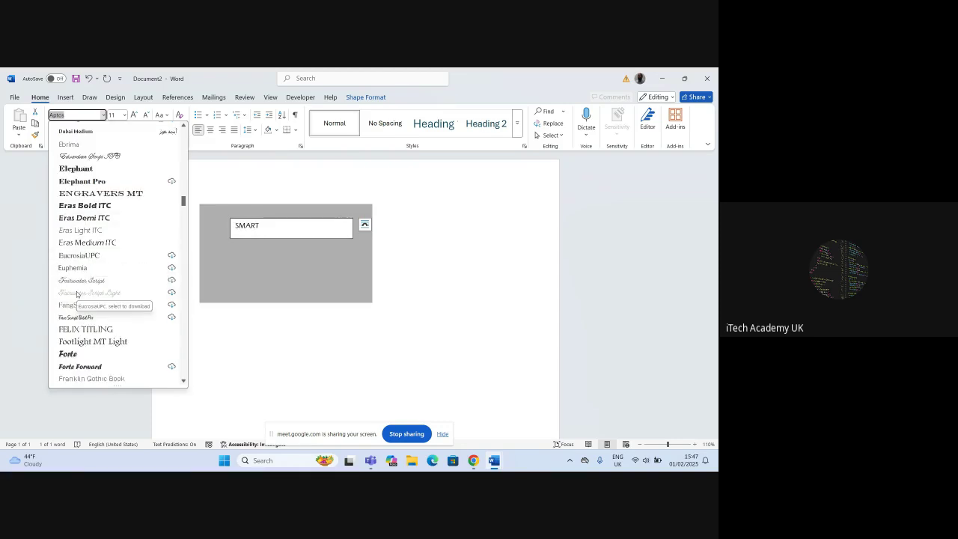
{"action": "scroll", "coordinate": [78, 295], "scroll_direction": "down", "scroll_amount": 1}
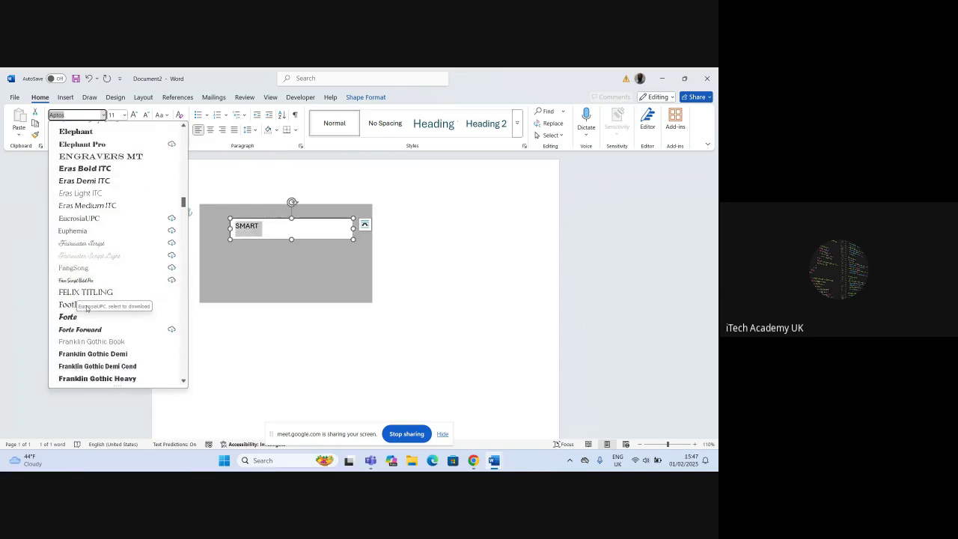
{"action": "scroll", "coordinate": [86, 307], "scroll_direction": "down", "scroll_amount": 2}
{"action": "scroll", "coordinate": [86, 308], "scroll_direction": "down", "scroll_amount": 2}
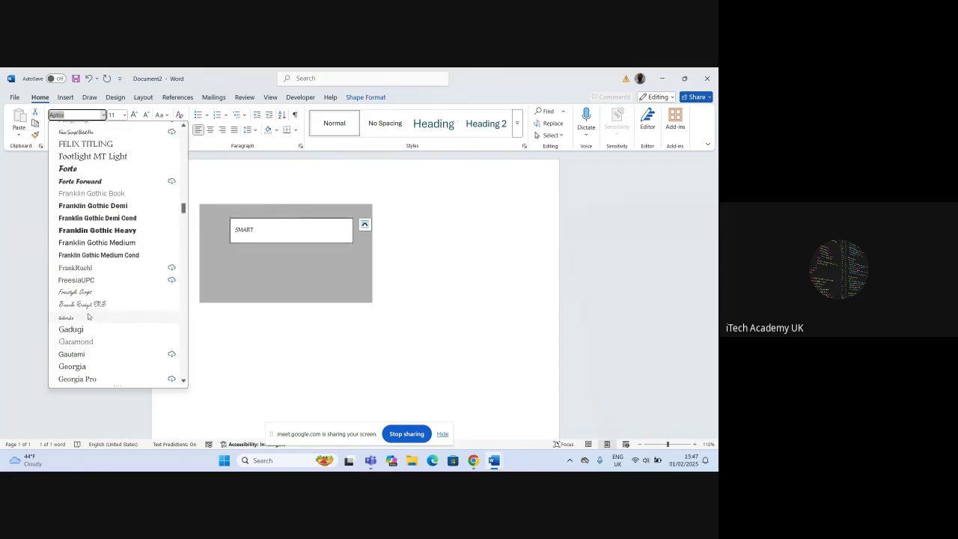
{"action": "type", "text": "FU"}
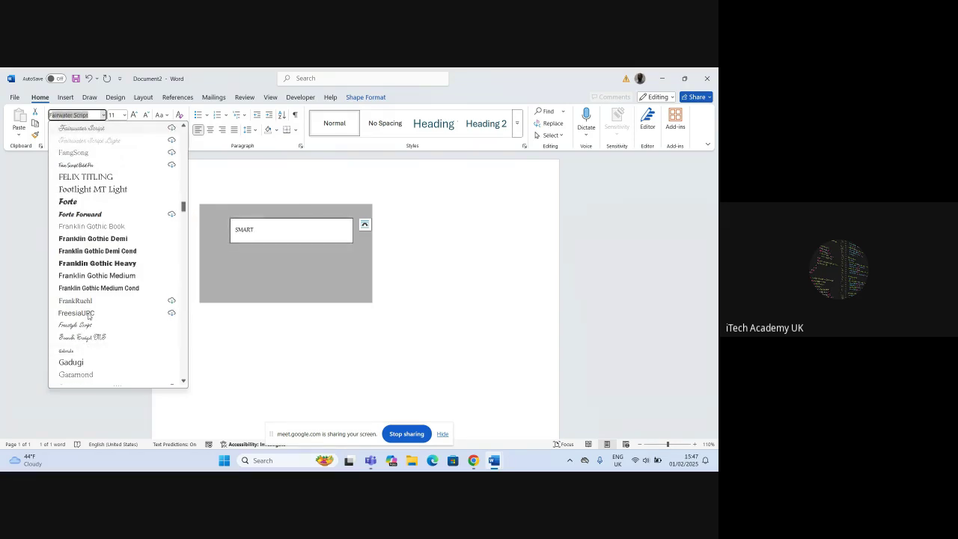
{"action": "type", "text": "TU"}
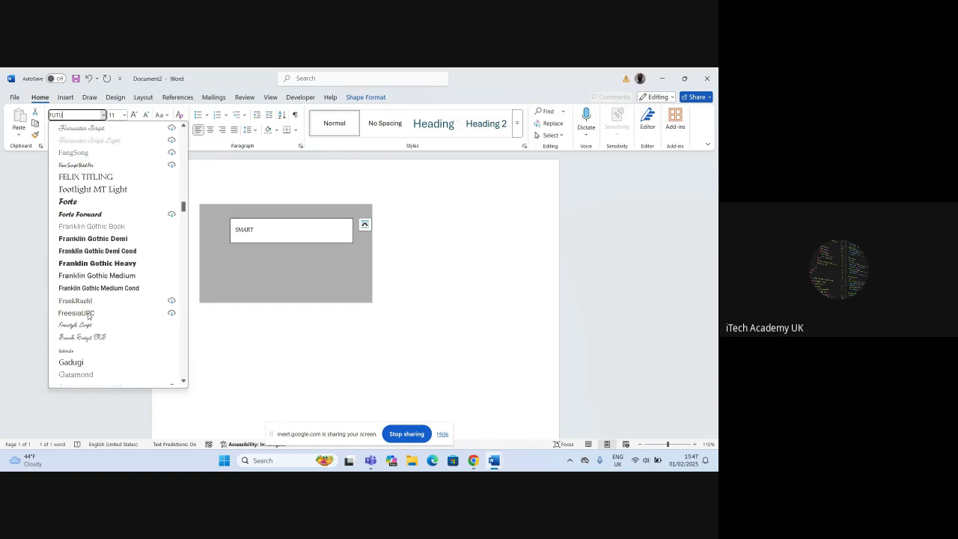
{"action": "type", "text": "RA"}
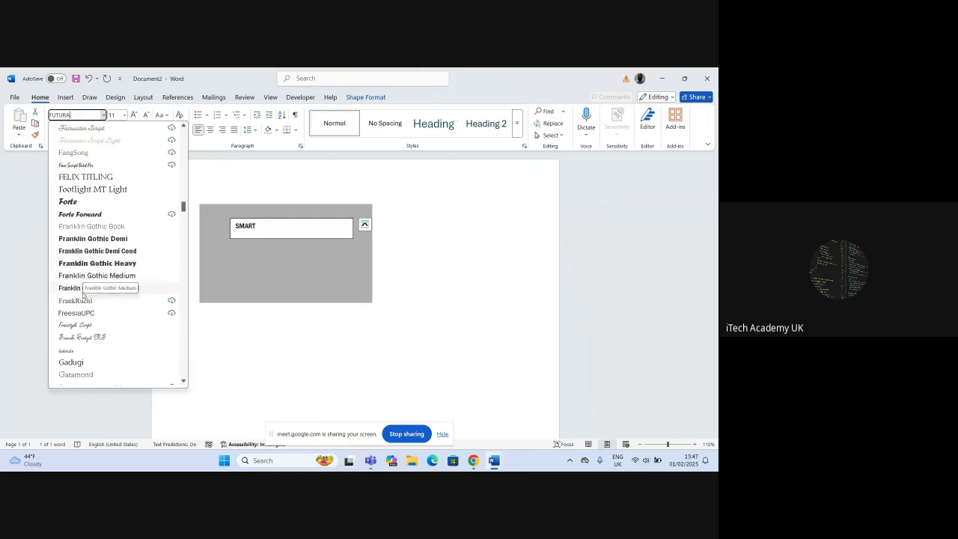
Set the font of the selected word SMART to Cooper Black.
{"action": "scroll", "coordinate": [71, 359], "scroll_direction": "up", "scroll_amount": 15}
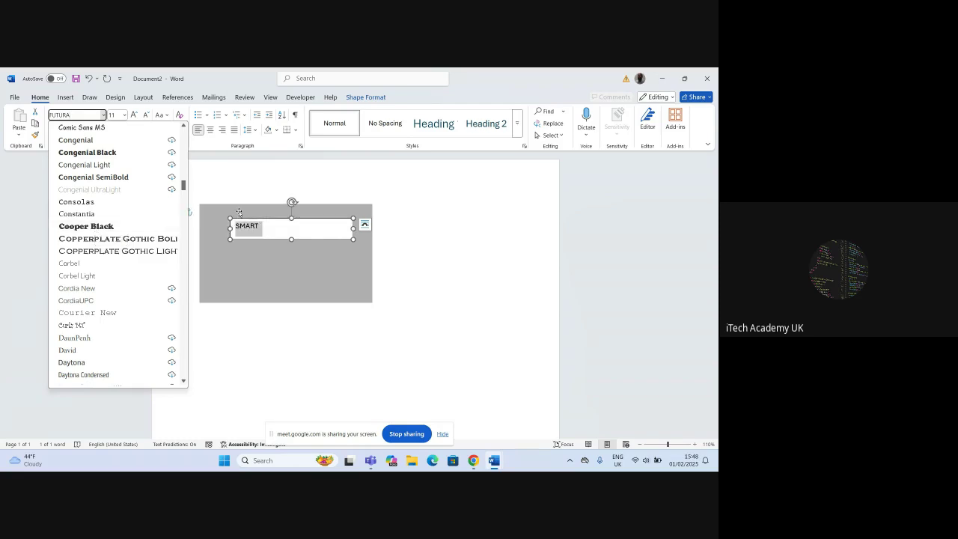
{"action": "left_click", "coordinate": [81, 226]}
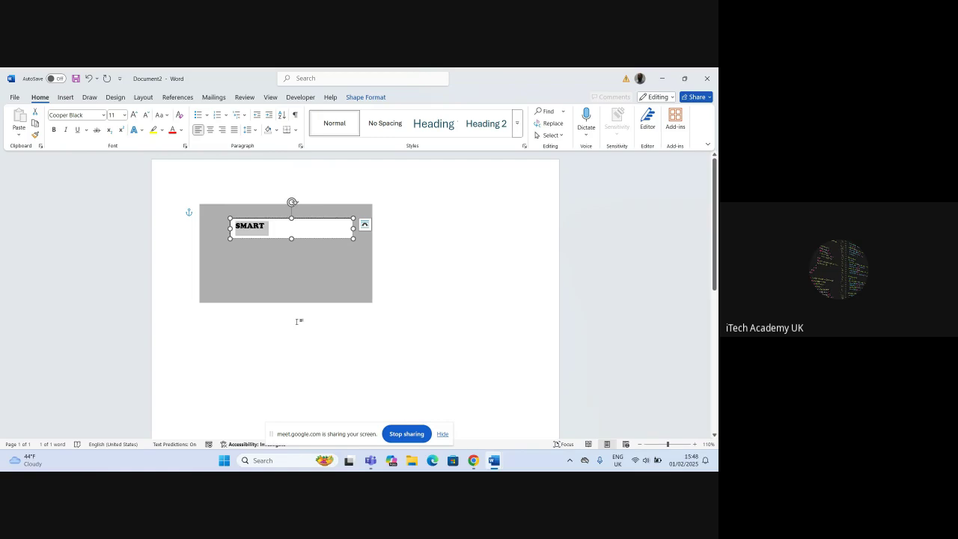
{"action": "left_click", "coordinate": [286, 270]}
{"action": "left_click", "coordinate": [240, 219]}
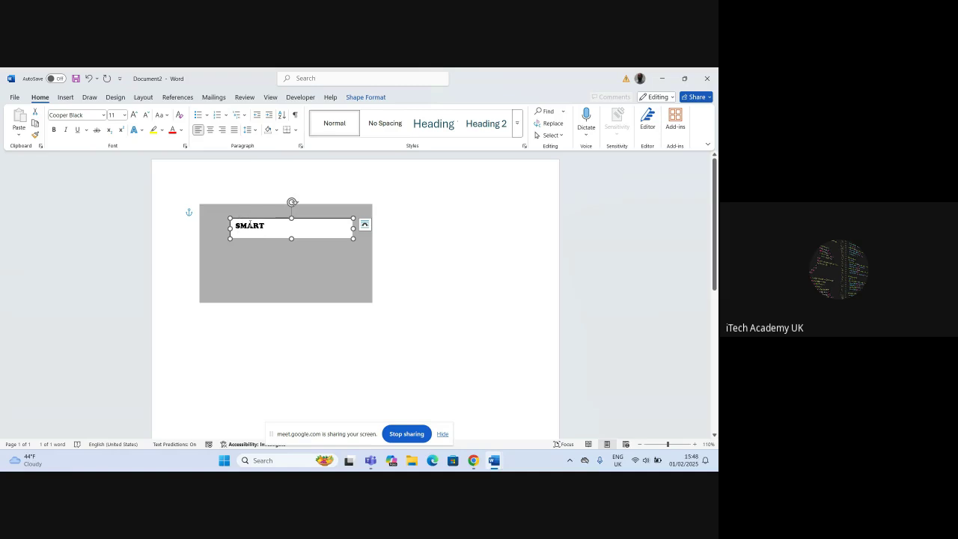
{"action": "left_click", "coordinate": [236, 225]}
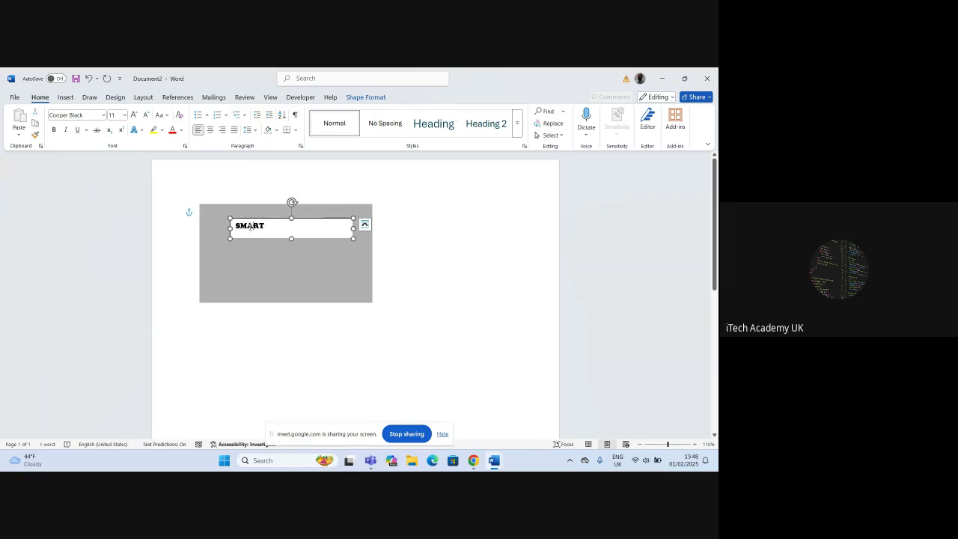
{"action": "right_click", "coordinate": [271, 234]}
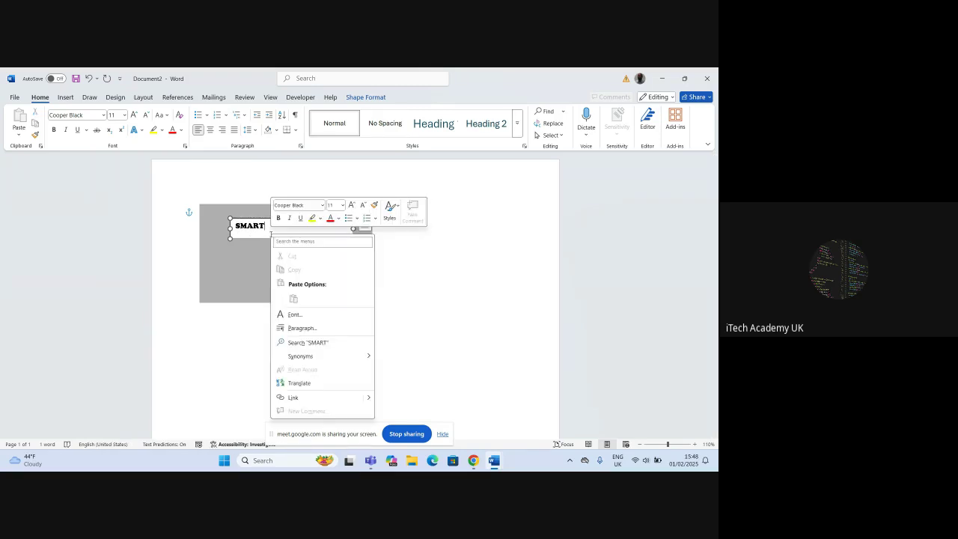
{"action": "key", "text": "Escape"}
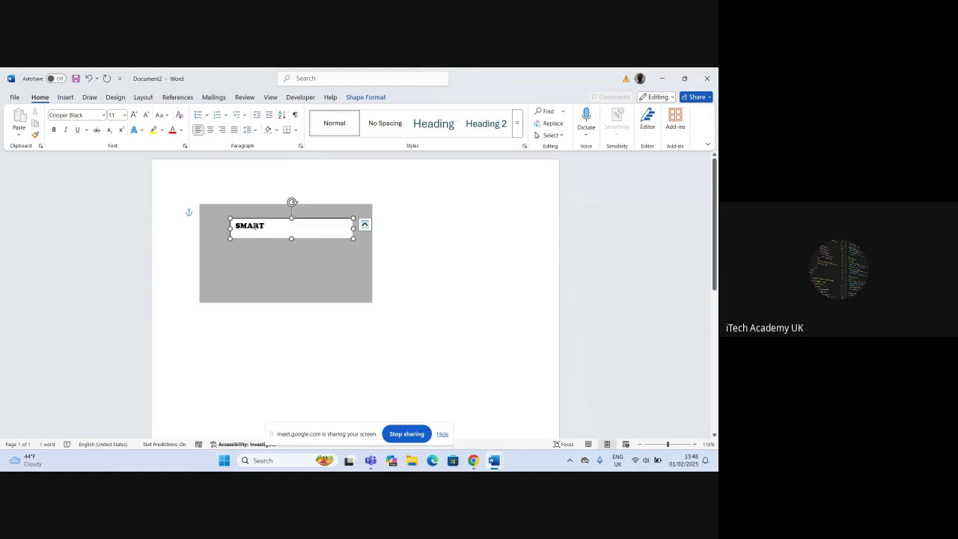
{"action": "double_click", "coordinate": [255, 226]}
{"action": "right_click", "coordinate": [256, 229]}
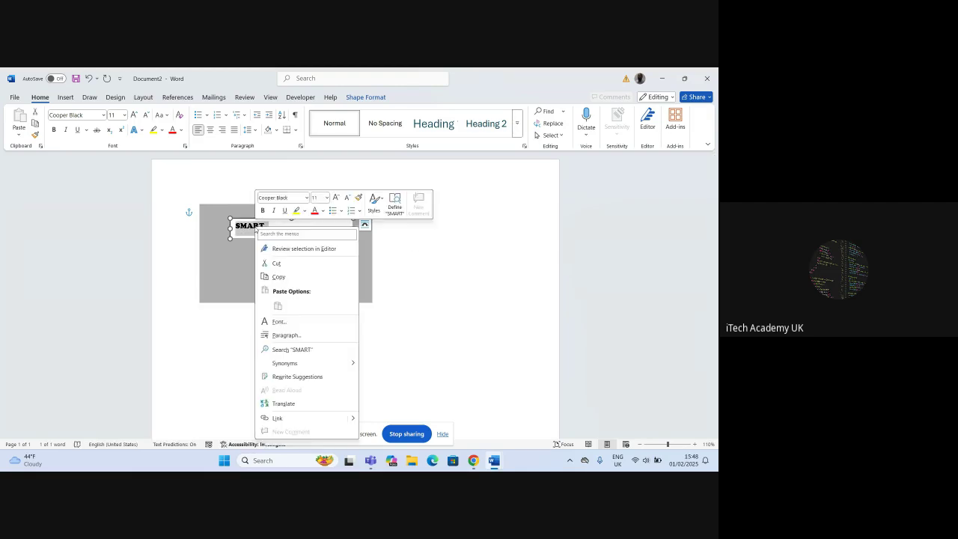
{"action": "left_click", "coordinate": [436, 306]}
{"action": "left_click", "coordinate": [253, 226]}
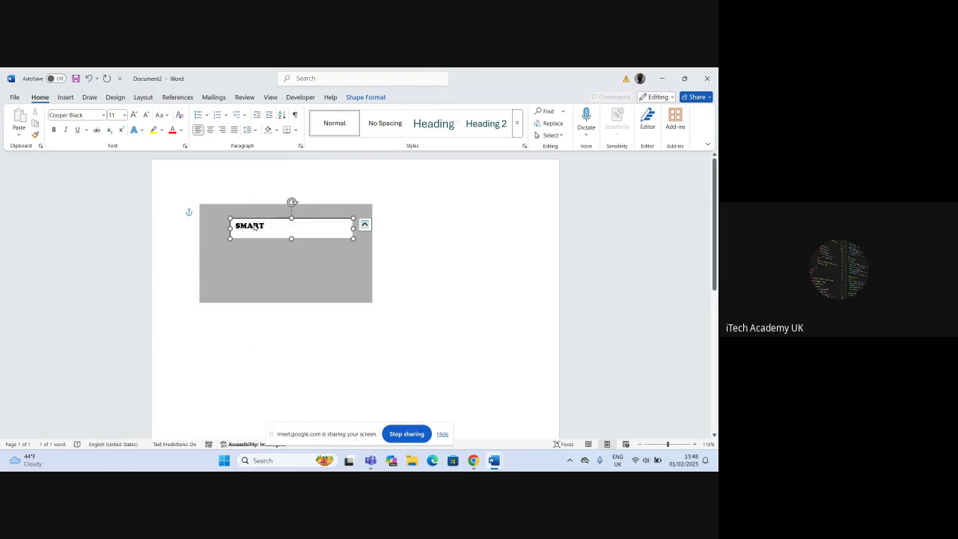
Open the Font settings for the word SMART and bring up the advanced character spacing options.
{"action": "double_click", "coordinate": [253, 226]}
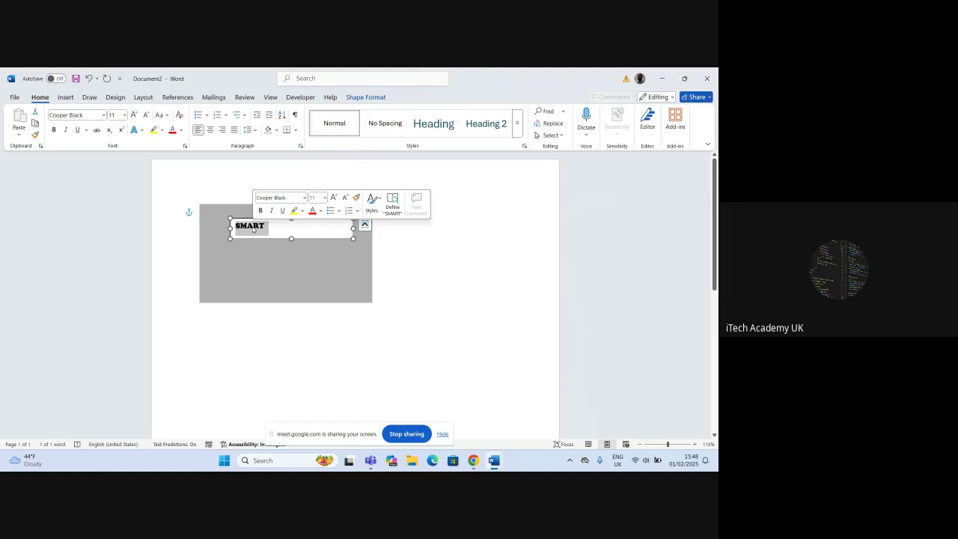
{"action": "right_click", "coordinate": [252, 231]}
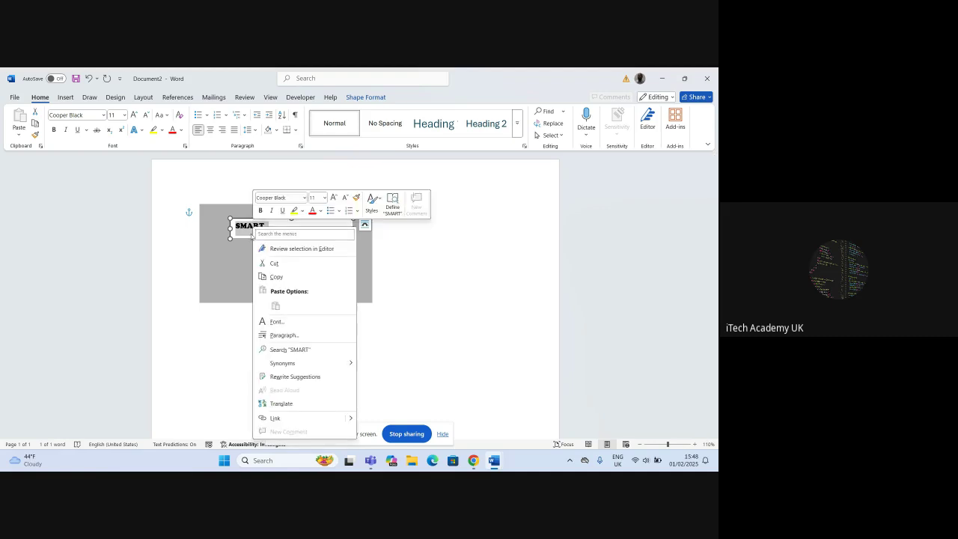
{"action": "left_click", "coordinate": [303, 322]}
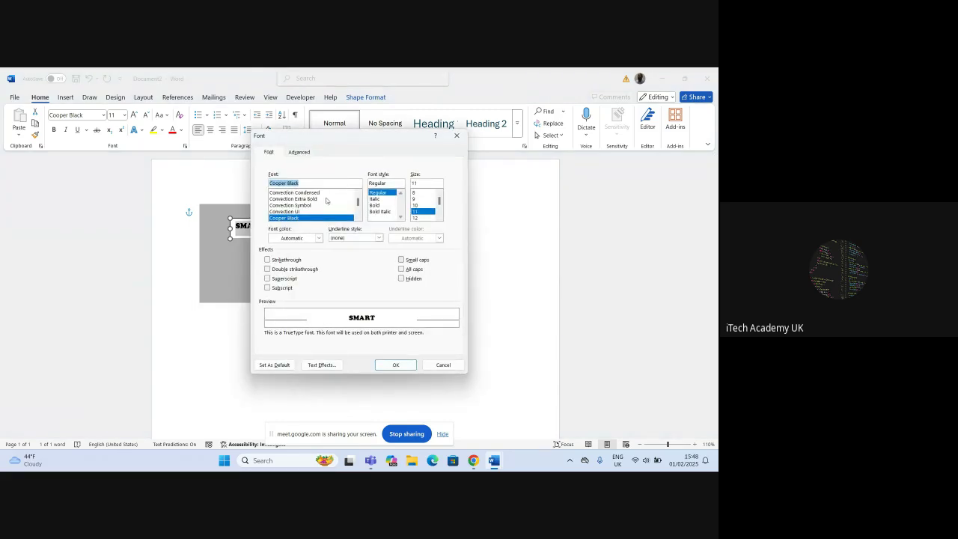
{"action": "left_click", "coordinate": [298, 152]}
{"action": "left_click", "coordinate": [269, 152]}
{"action": "left_click", "coordinate": [296, 153]}
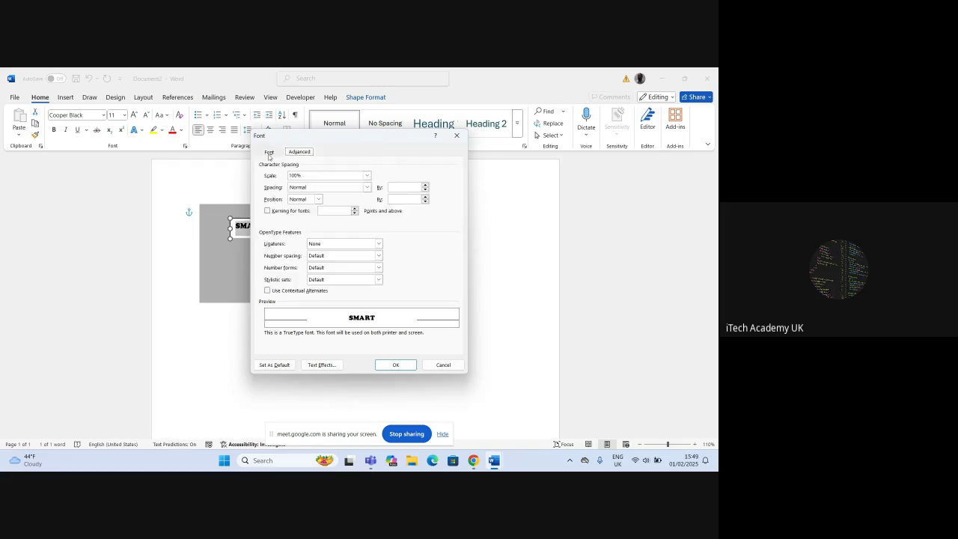
{"action": "left_click", "coordinate": [270, 153]}
{"action": "left_click", "coordinate": [296, 153]}
{"action": "left_click", "coordinate": [263, 153]}
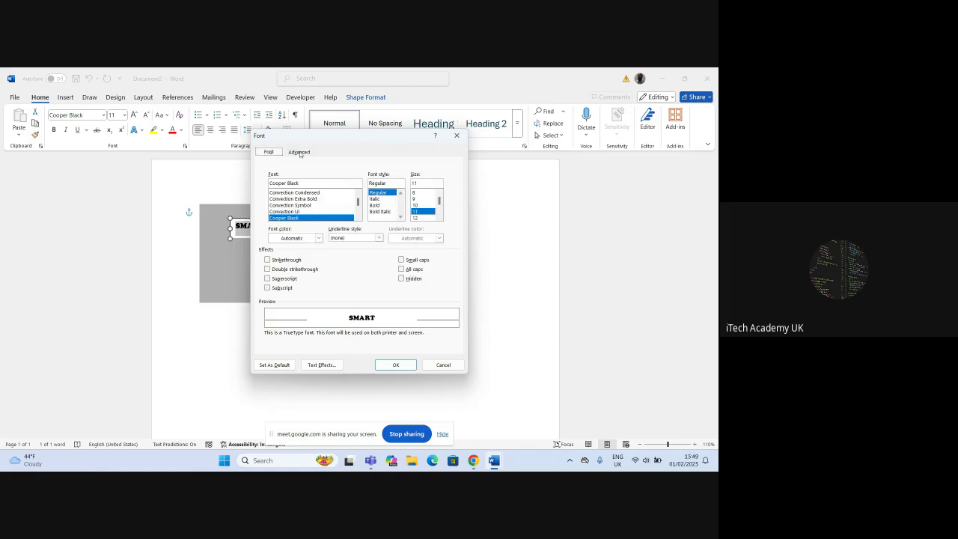
{"action": "left_click", "coordinate": [303, 154]}
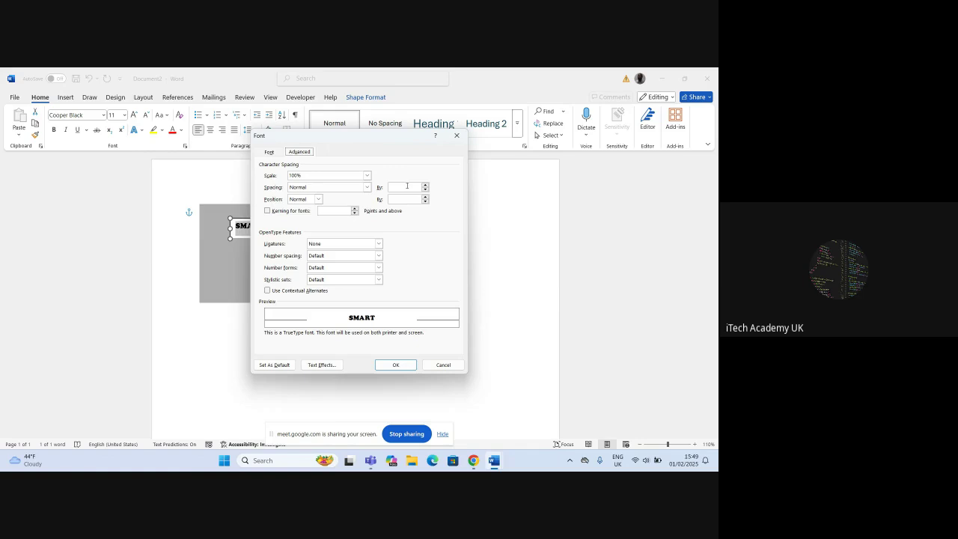
Expand the character spacing of the word SMART by 2.5 pt and apply it.
{"action": "left_click", "coordinate": [425, 185]}
{"action": "left_click", "coordinate": [425, 185]}
{"action": "left_click", "coordinate": [425, 186]}
{"action": "left_click", "coordinate": [425, 185]}
{"action": "left_click", "coordinate": [425, 186]}
{"action": "left_click", "coordinate": [425, 186]}
{"action": "left_click", "coordinate": [425, 185]}
{"action": "left_click", "coordinate": [425, 186]}
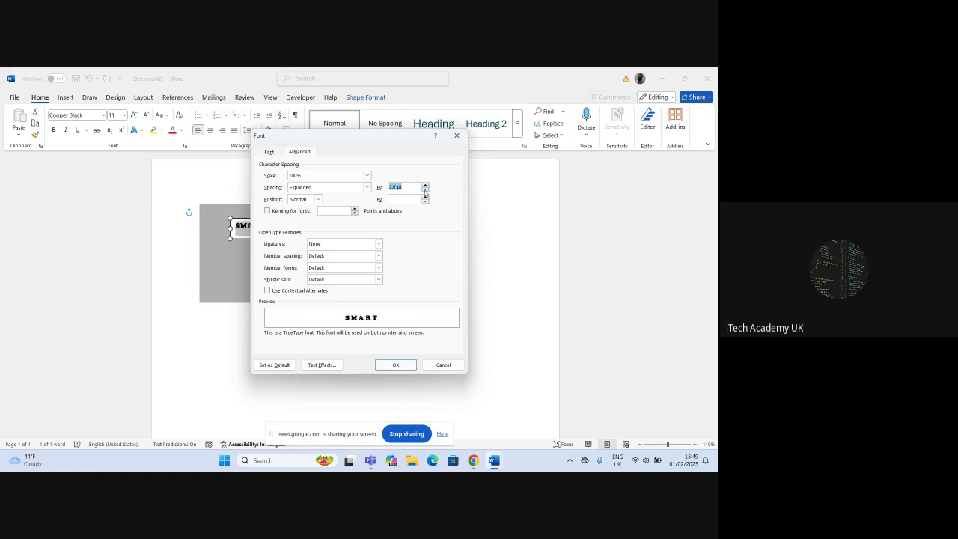
{"action": "left_click", "coordinate": [395, 365]}
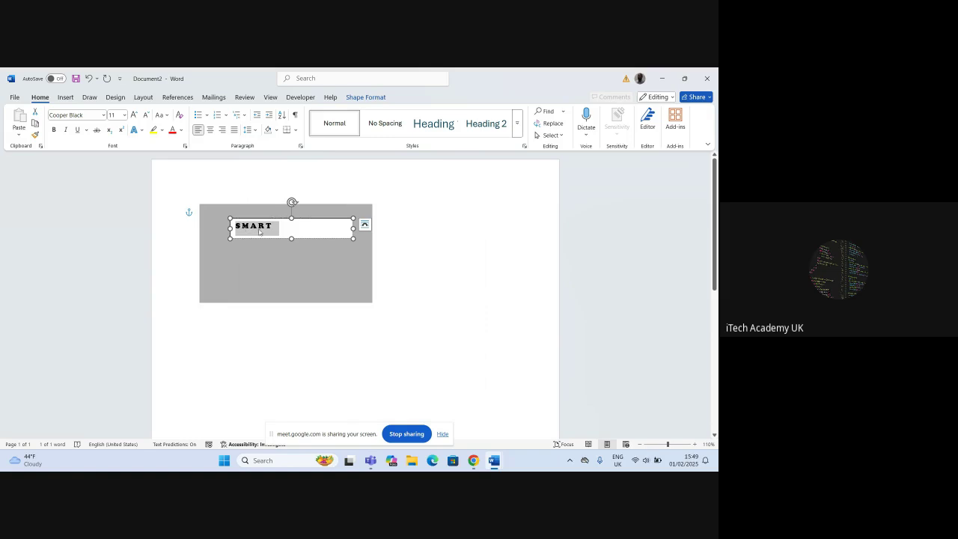
Widen the expanded character spacing of the word SMART further, apply it and deselect the word.
{"action": "right_click", "coordinate": [259, 229]}
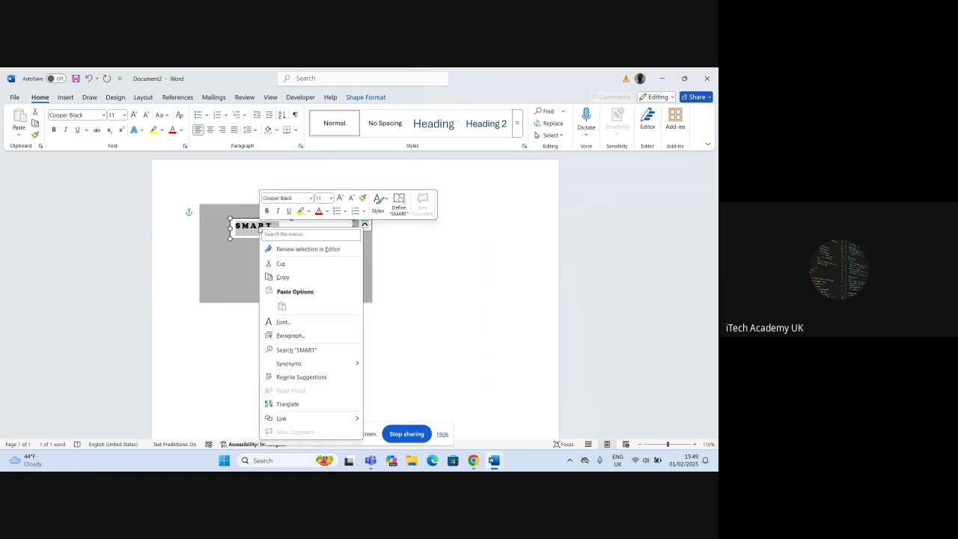
{"action": "left_click", "coordinate": [283, 321]}
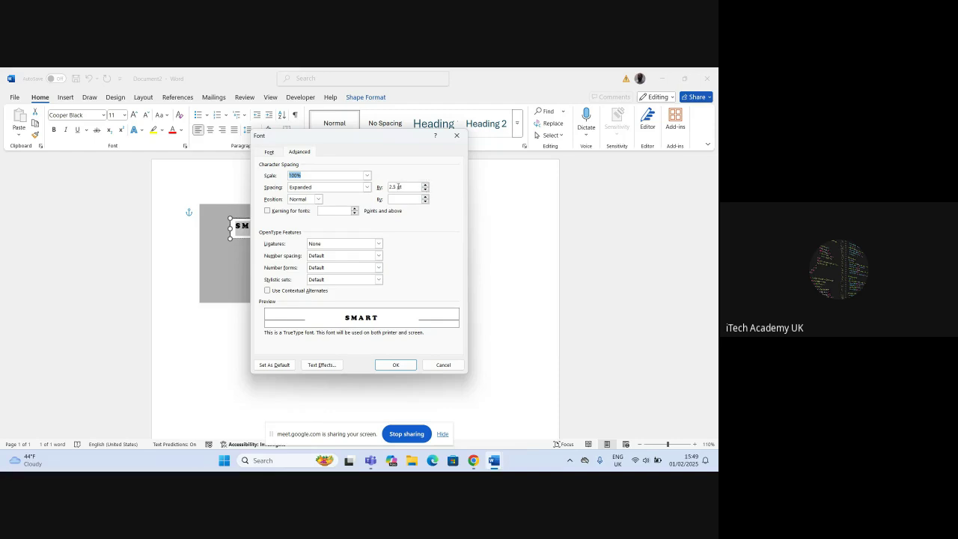
{"action": "left_click", "coordinate": [425, 185]}
{"action": "left_click", "coordinate": [425, 185]}
{"action": "left_click", "coordinate": [426, 190]}
{"action": "left_click", "coordinate": [425, 185]}
{"action": "left_click", "coordinate": [425, 185]}
{"action": "left_click", "coordinate": [425, 185]}
{"action": "left_click", "coordinate": [425, 185]}
{"action": "left_click", "coordinate": [426, 186]}
{"action": "left_click", "coordinate": [425, 184]}
{"action": "left_click", "coordinate": [425, 185]}
{"action": "left_click", "coordinate": [426, 185]}
{"action": "left_click", "coordinate": [425, 185]}
{"action": "left_click", "coordinate": [386, 367]}
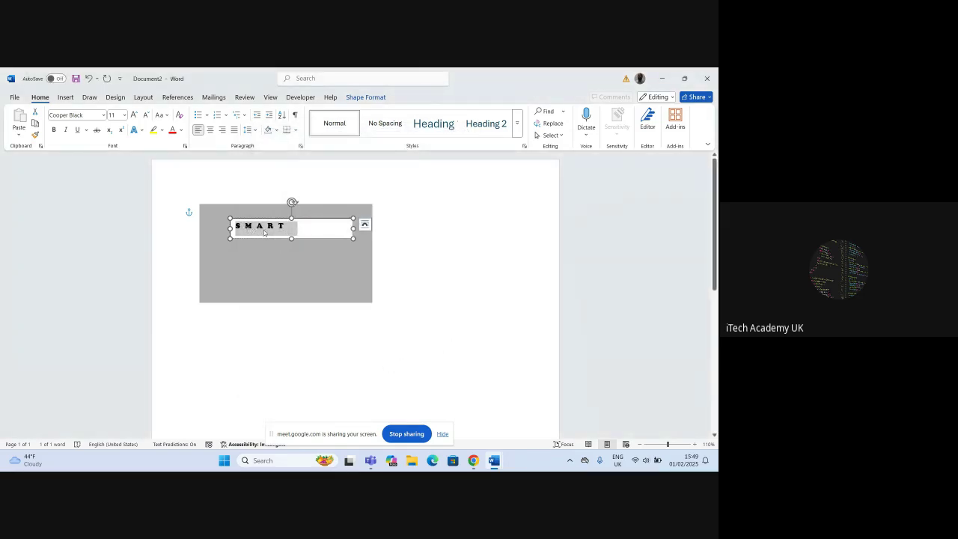
{"action": "left_click", "coordinate": [255, 229]}
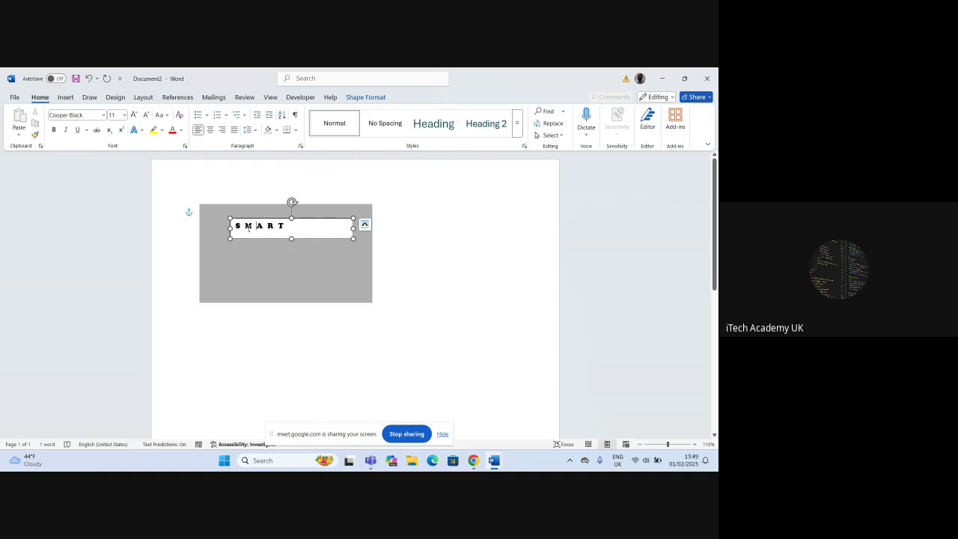
Set the expanded character spacing of the word SMART to 10 pt and apply it.
{"action": "double_click", "coordinate": [260, 226]}
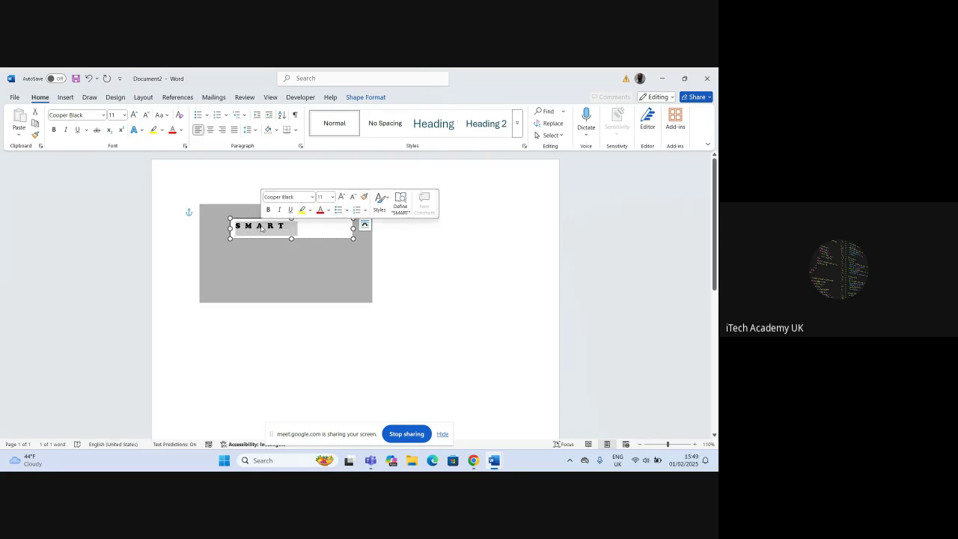
{"action": "right_click", "coordinate": [261, 227]}
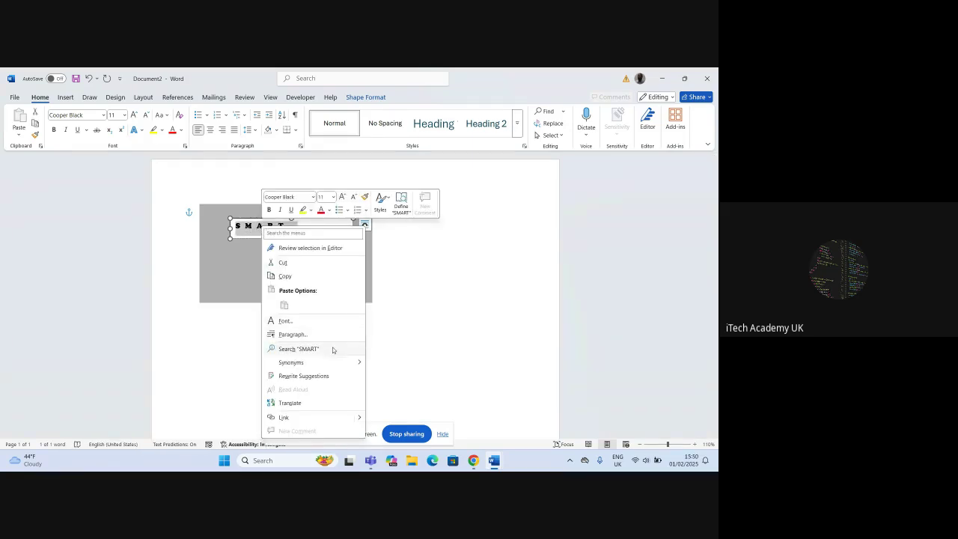
{"action": "left_click", "coordinate": [332, 321]}
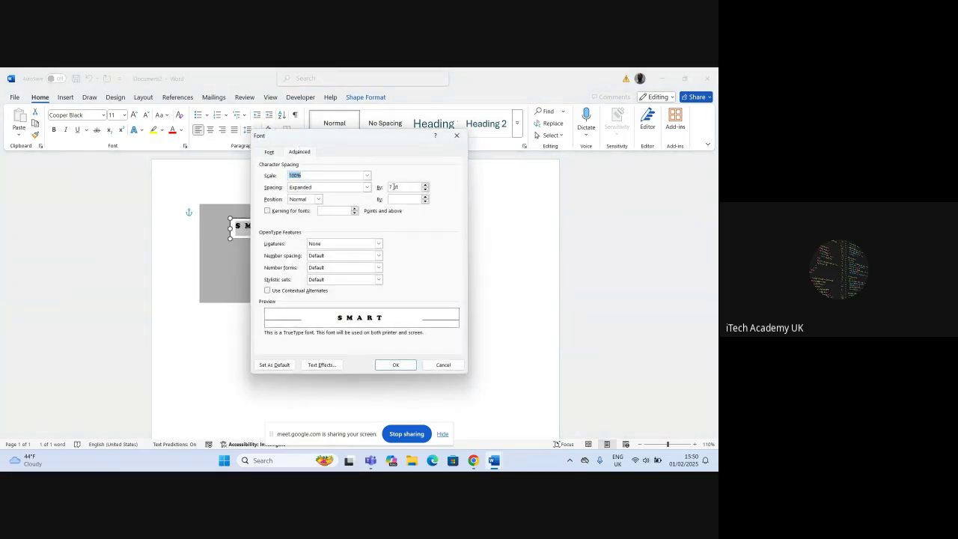
{"action": "left_click", "coordinate": [392, 187]}
{"action": "key", "text": "BackSpace"}
{"action": "type", "text": "10"}
{"action": "key", "text": "Return"}
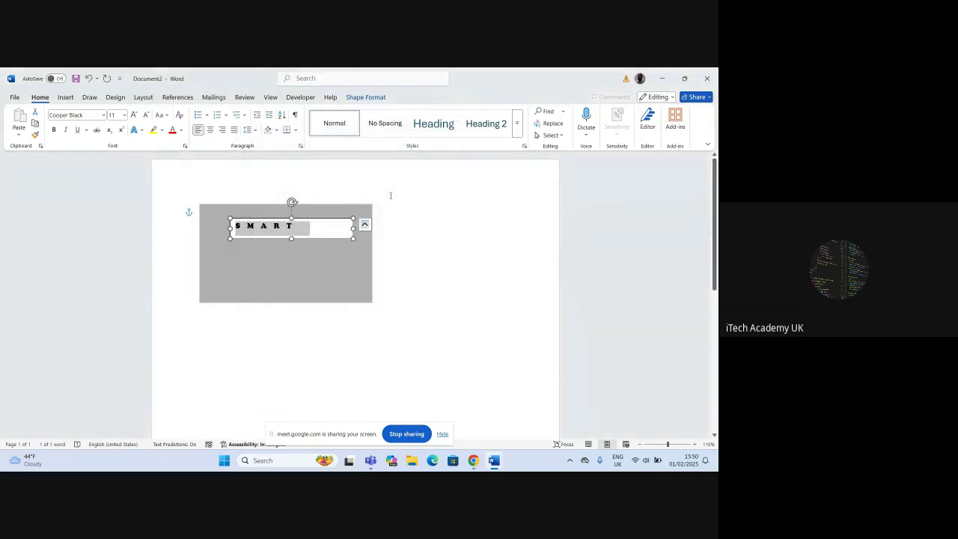
{"action": "left_click", "coordinate": [366, 286]}
{"action": "left_click", "coordinate": [286, 234]}
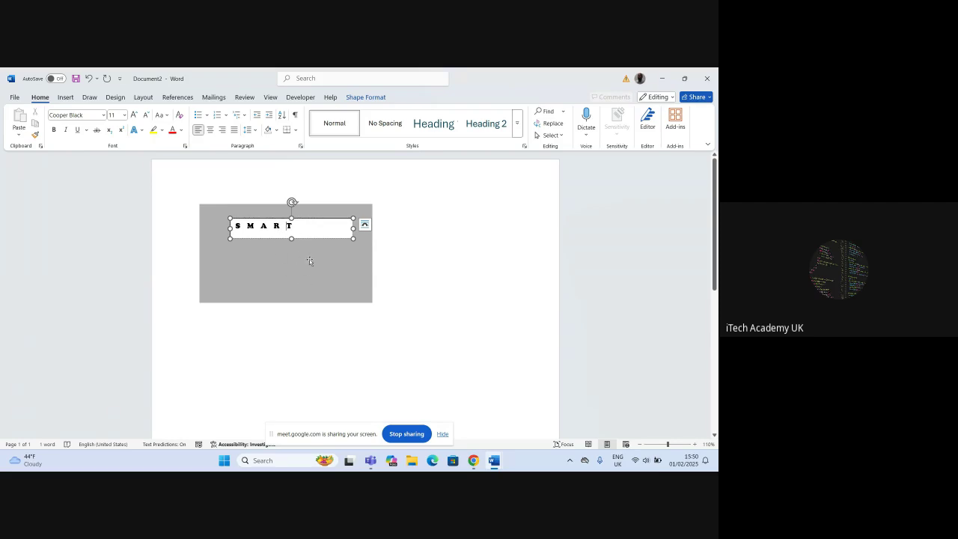
Center the word SMART in its text box and move the box down to the lower half of the gray card.
{"action": "left_click", "coordinate": [259, 218]}
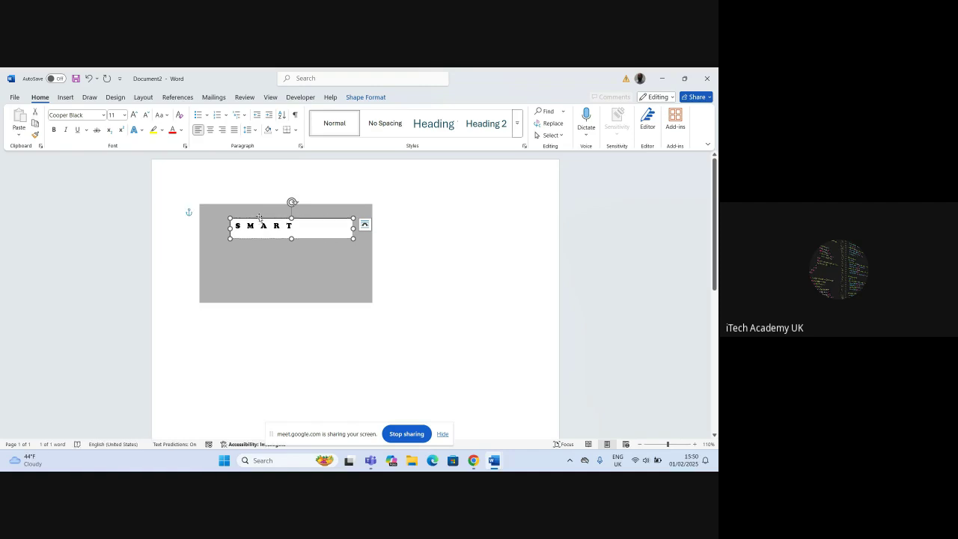
{"action": "triple_click", "coordinate": [256, 224]}
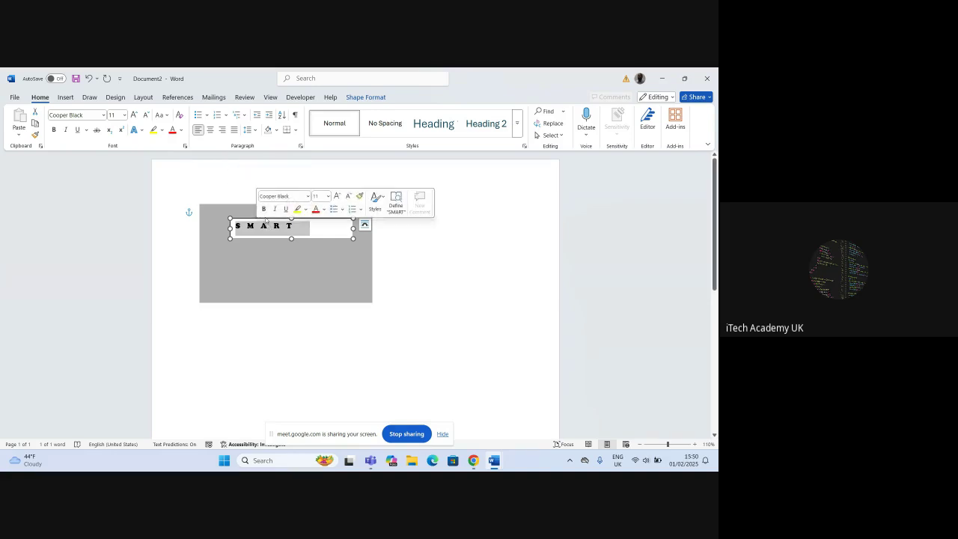
{"action": "left_click", "coordinate": [211, 131]}
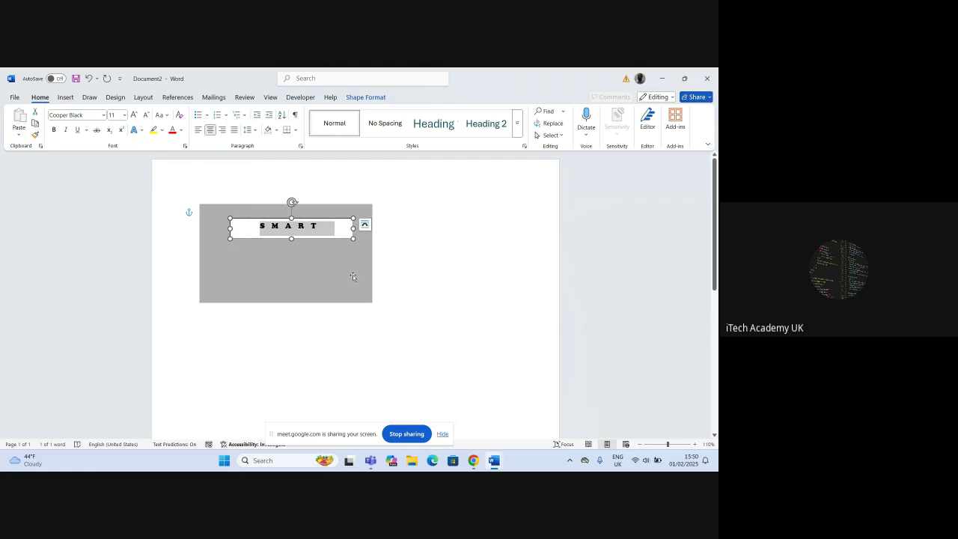
{"action": "left_click", "coordinate": [350, 280]}
{"action": "left_click", "coordinate": [295, 221]}
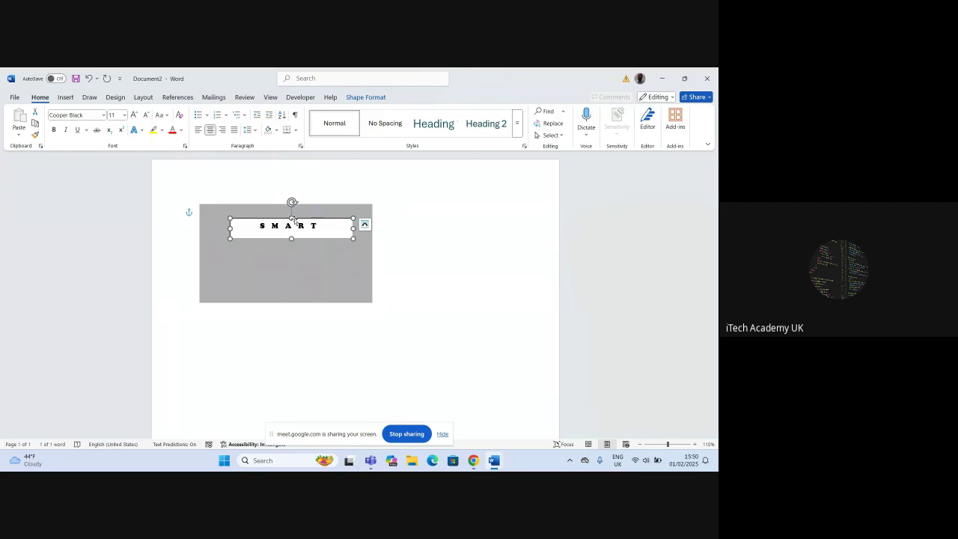
{"action": "left_click_drag", "start_coordinate": [267, 219], "coordinate": [265, 262]}
Enlarge the word SMART to a font size of 24.
{"action": "double_click", "coordinate": [266, 263]}
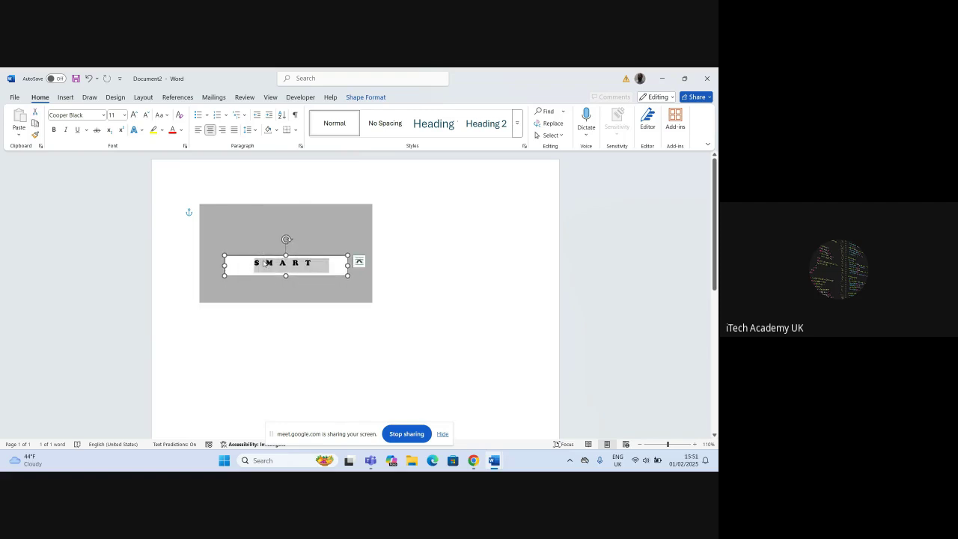
{"action": "left_click", "coordinate": [116, 114]}
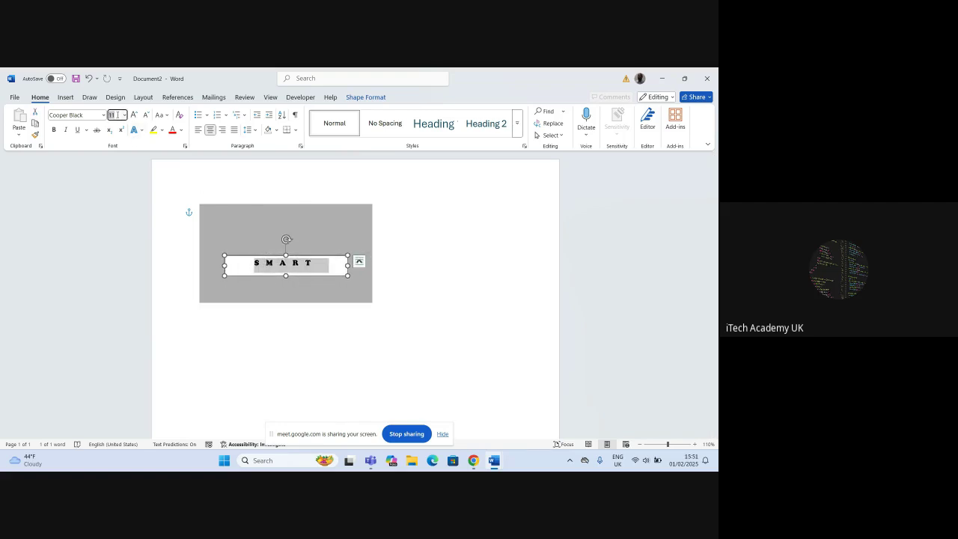
{"action": "left_click", "coordinate": [135, 114]}
{"action": "left_click", "coordinate": [136, 114]}
{"action": "left_click", "coordinate": [136, 114]}
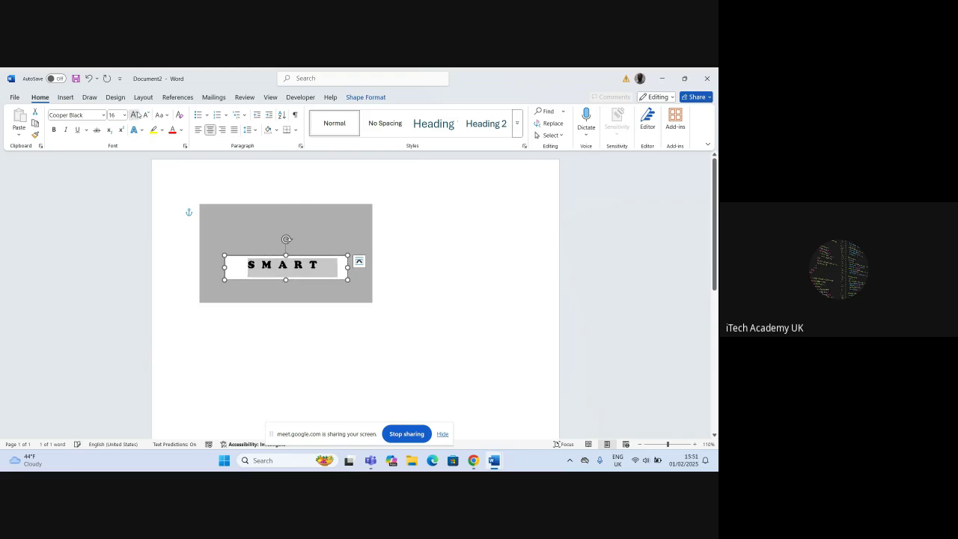
{"action": "left_click", "coordinate": [136, 115]}
{"action": "left_click", "coordinate": [135, 114]}
{"action": "left_click", "coordinate": [135, 115]}
{"action": "left_click", "coordinate": [135, 114]}
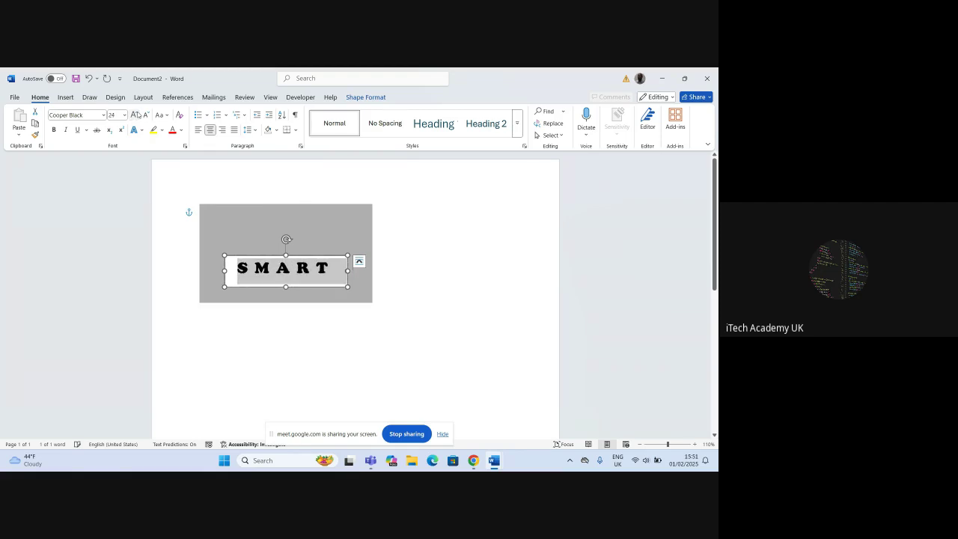
Increase the SMART text to size 28 and resize its text box to about 7.02 cm wide and 1.42 cm high.
{"action": "left_click_drag", "start_coordinate": [348, 271], "coordinate": [363, 270]}
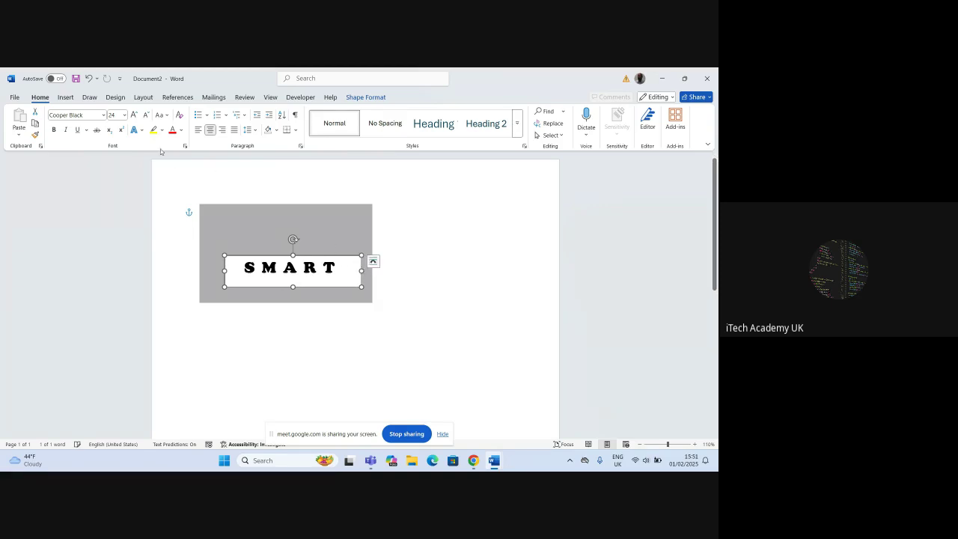
{"action": "left_click", "coordinate": [135, 114]}
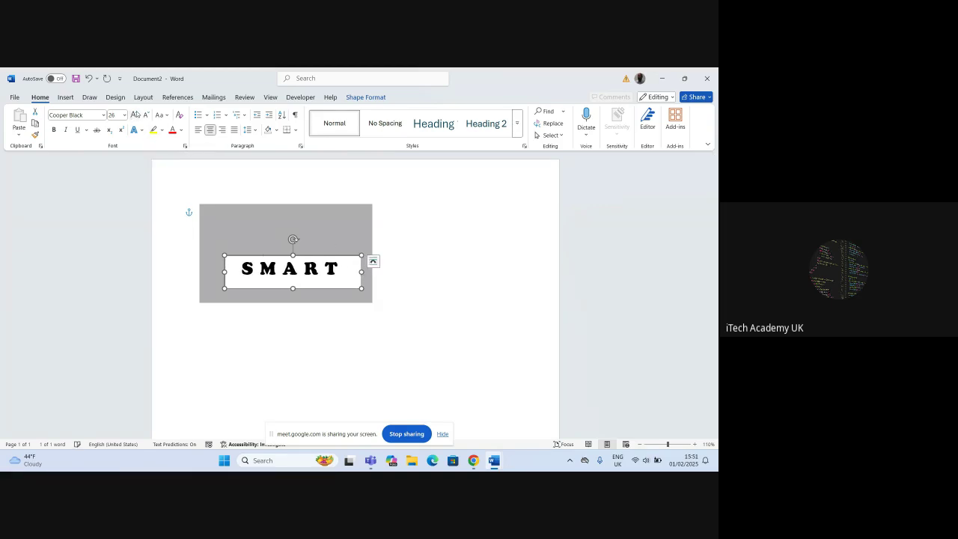
{"action": "left_click", "coordinate": [136, 114]}
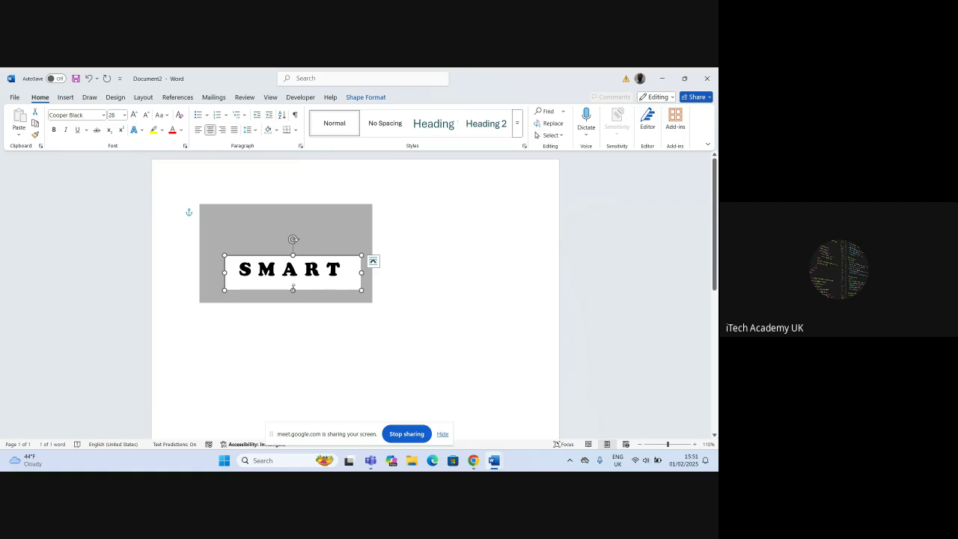
{"action": "left_click_drag", "start_coordinate": [293, 290], "coordinate": [294, 282]}
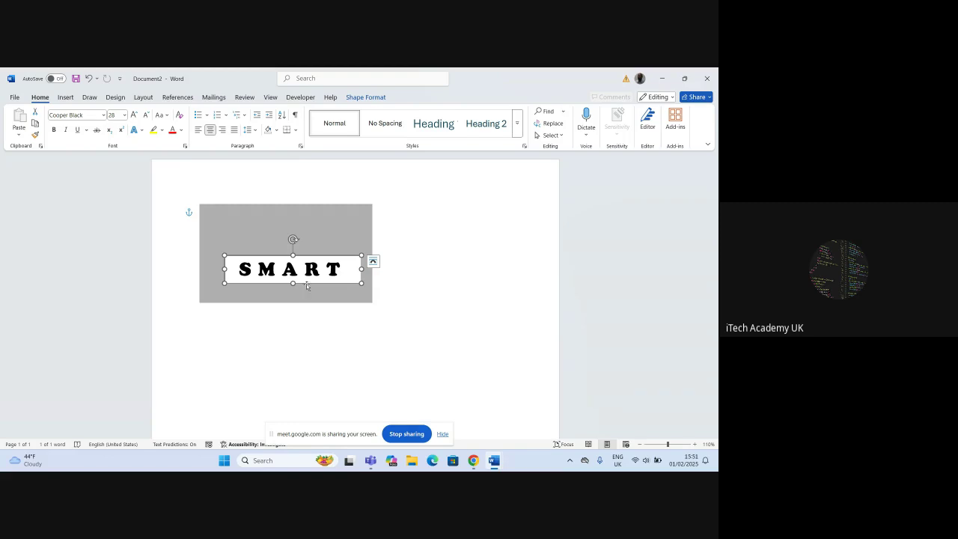
{"action": "left_click", "coordinate": [324, 291]}
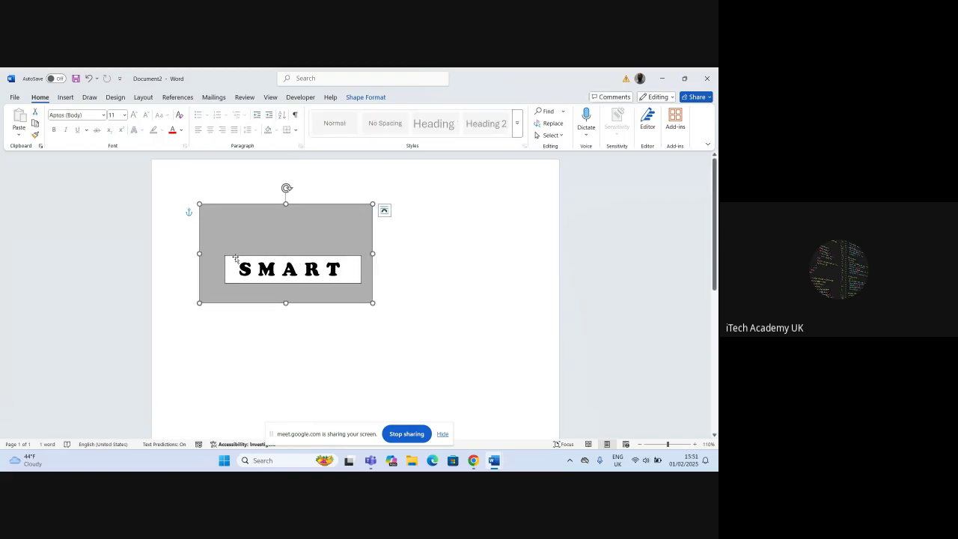
Try to remove the white background behind SMART by setting its paragraph shading to No Color.
{"action": "left_click", "coordinate": [327, 259]}
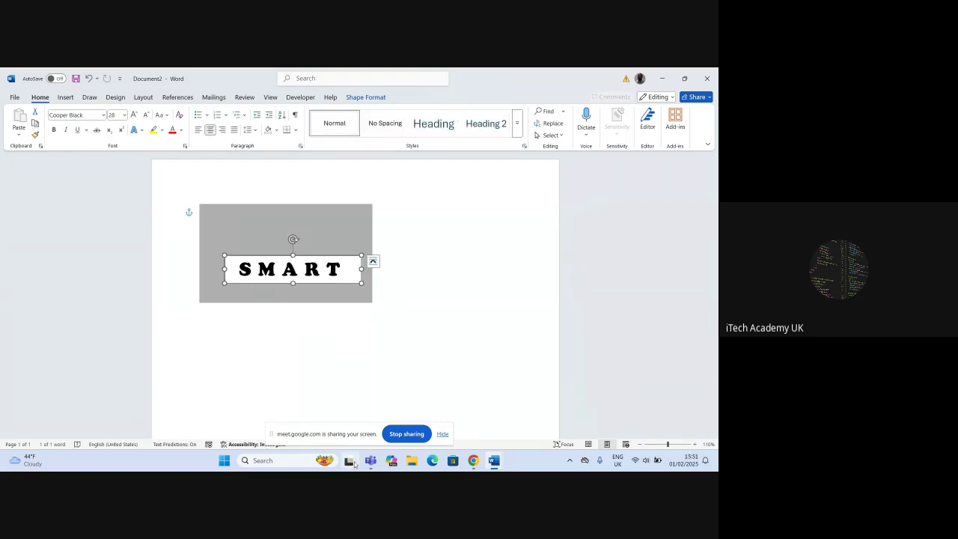
{"action": "mouse_move", "coordinate": [349, 460]}
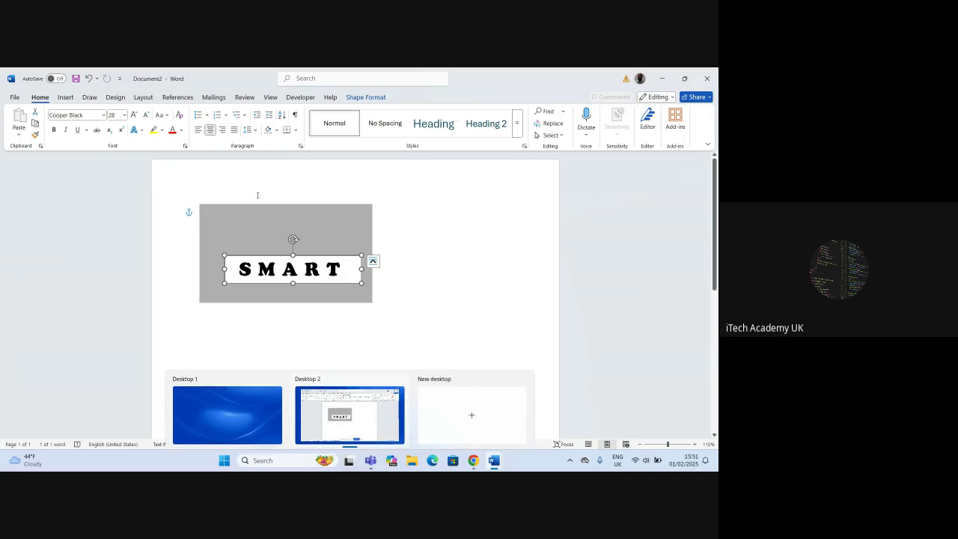
{"action": "left_click", "coordinate": [277, 130]}
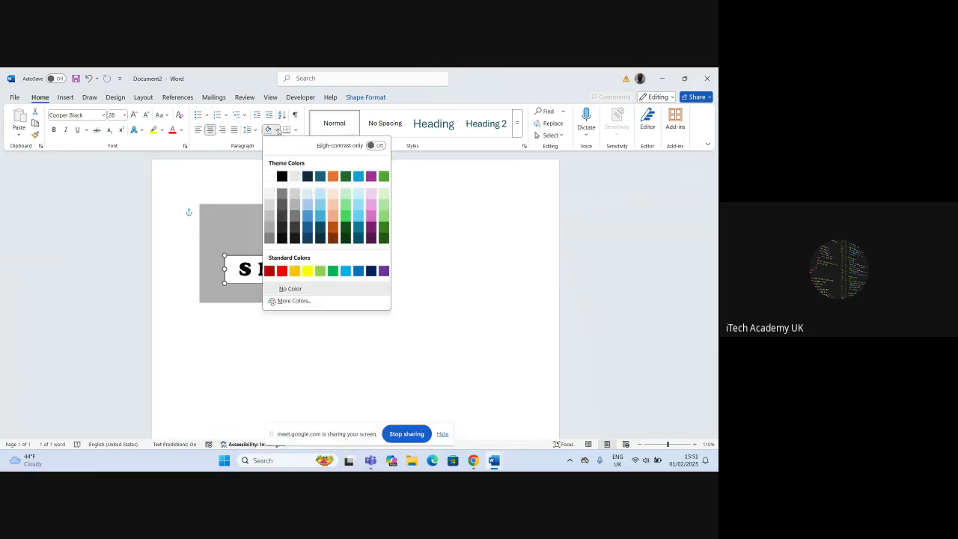
{"action": "left_click", "coordinate": [314, 290]}
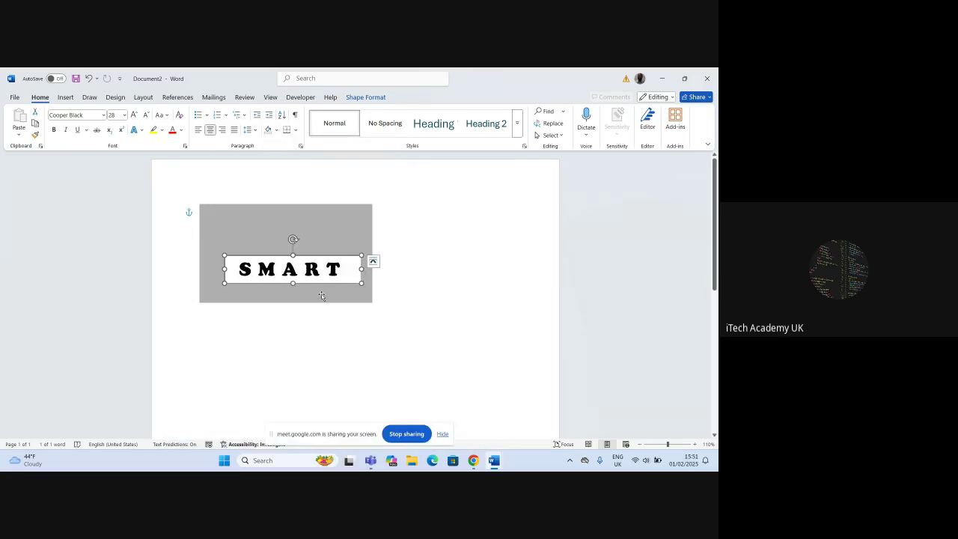
{"action": "left_click", "coordinate": [293, 238]}
{"action": "left_click", "coordinate": [270, 257]}
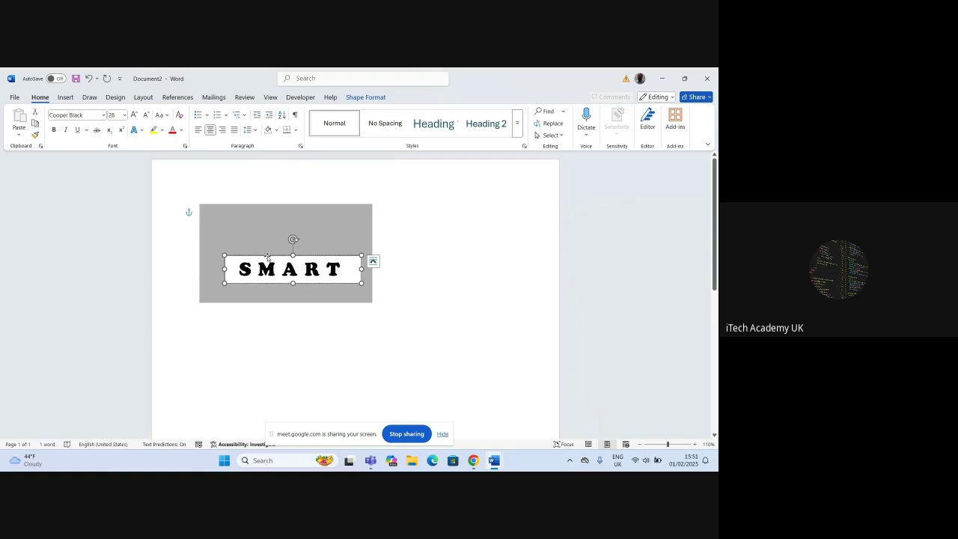
{"action": "left_click", "coordinate": [278, 298]}
{"action": "left_click", "coordinate": [246, 257]}
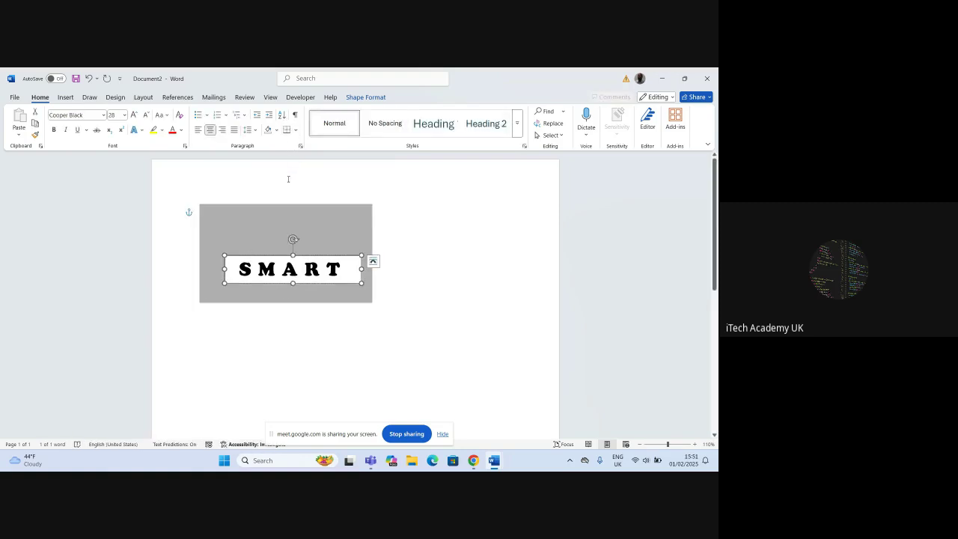
{"action": "left_click", "coordinate": [277, 131]}
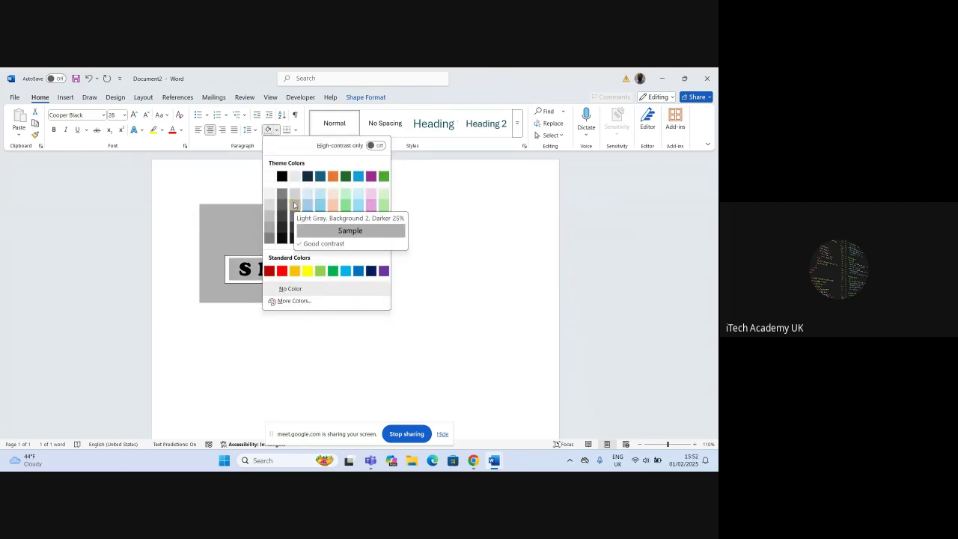
{"action": "left_click", "coordinate": [229, 230]}
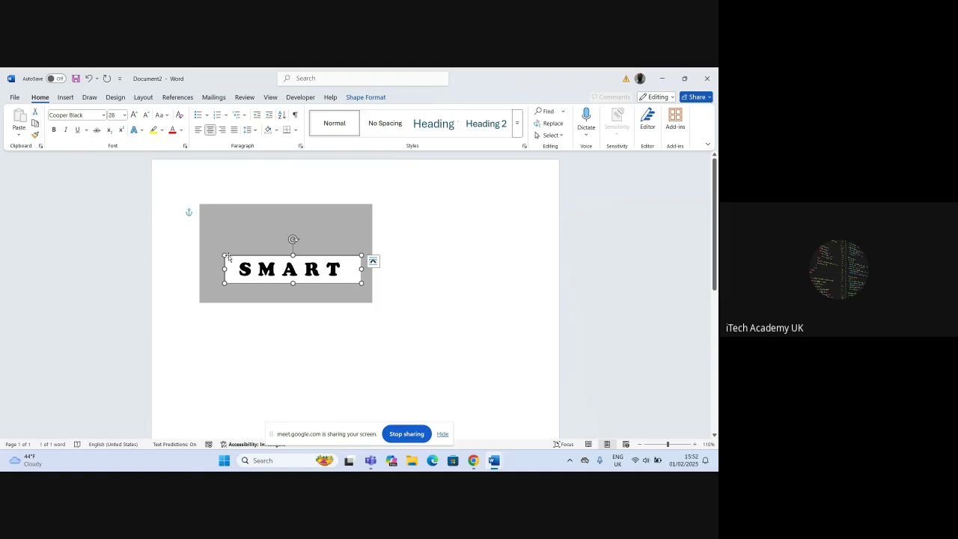
Remove the outline of the SMART text box and set its shape fill to No Fill.
{"action": "left_click", "coordinate": [360, 98]}
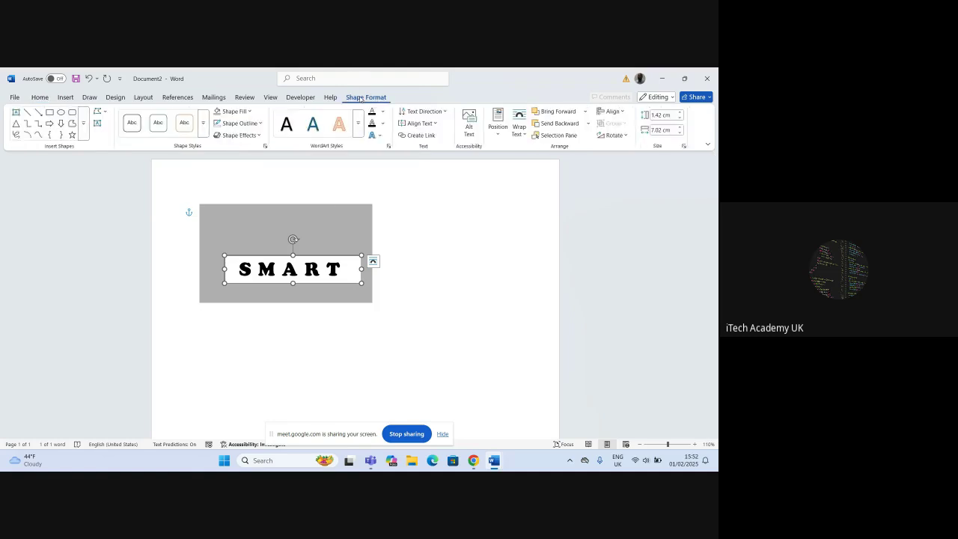
{"action": "left_click", "coordinate": [337, 236]}
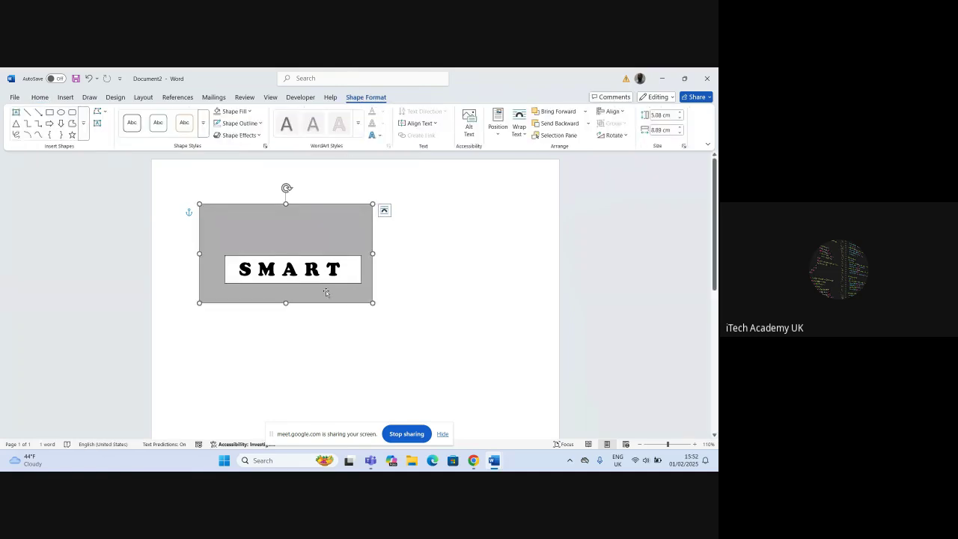
{"action": "left_click", "coordinate": [294, 258]}
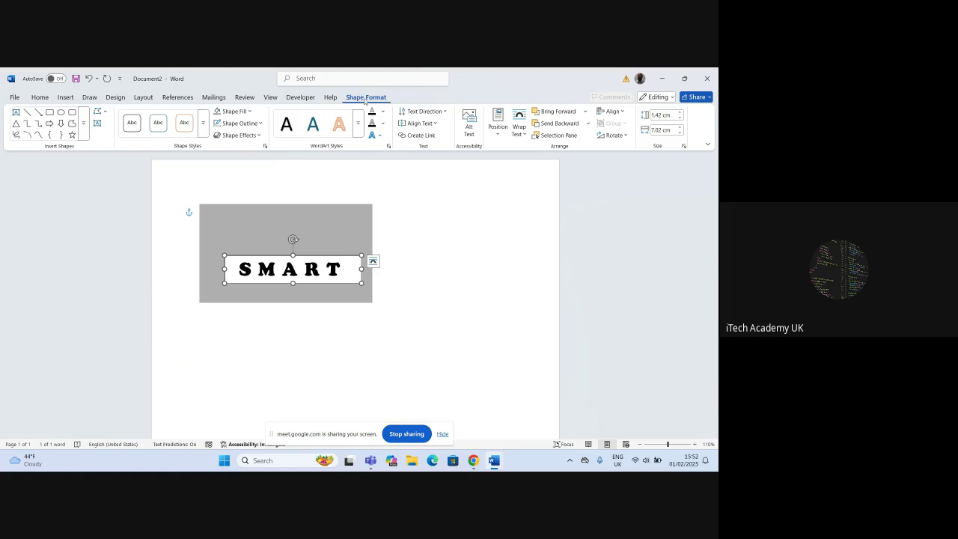
{"action": "left_click", "coordinate": [260, 124]}
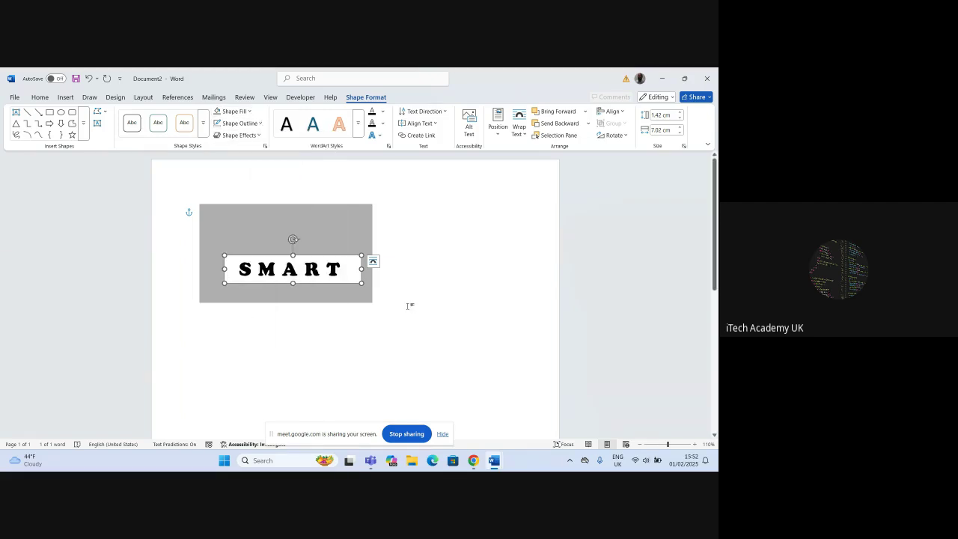
{"action": "left_click", "coordinate": [217, 113]}
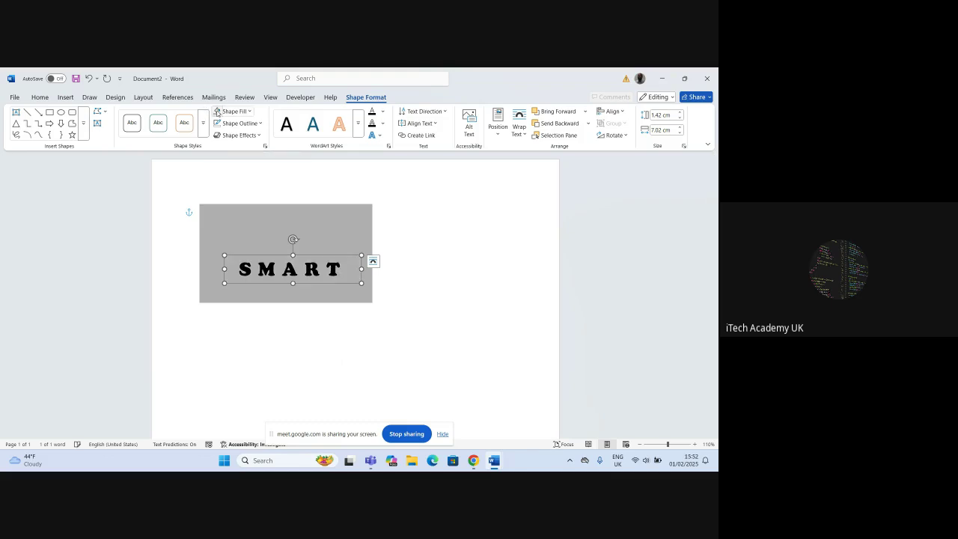
{"action": "left_click", "coordinate": [250, 112]}
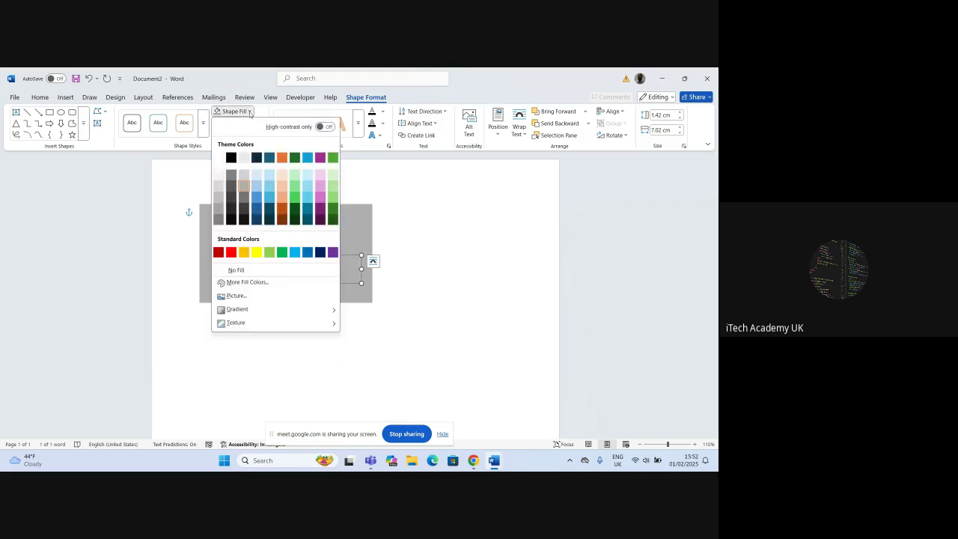
{"action": "left_click", "coordinate": [235, 269]}
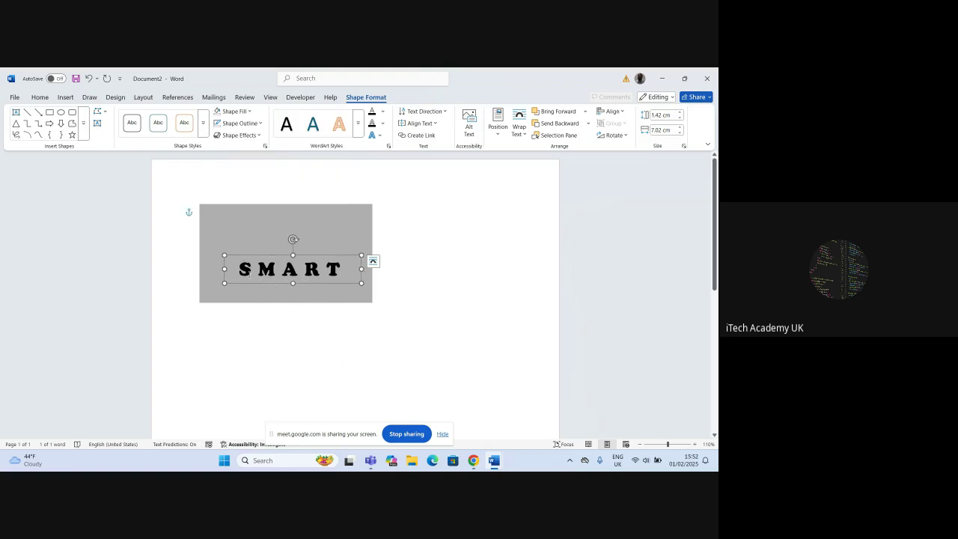
Change the font color of the word SMART on the gray card to white.
{"action": "left_click", "coordinate": [312, 299]}
{"action": "left_click", "coordinate": [283, 273]}
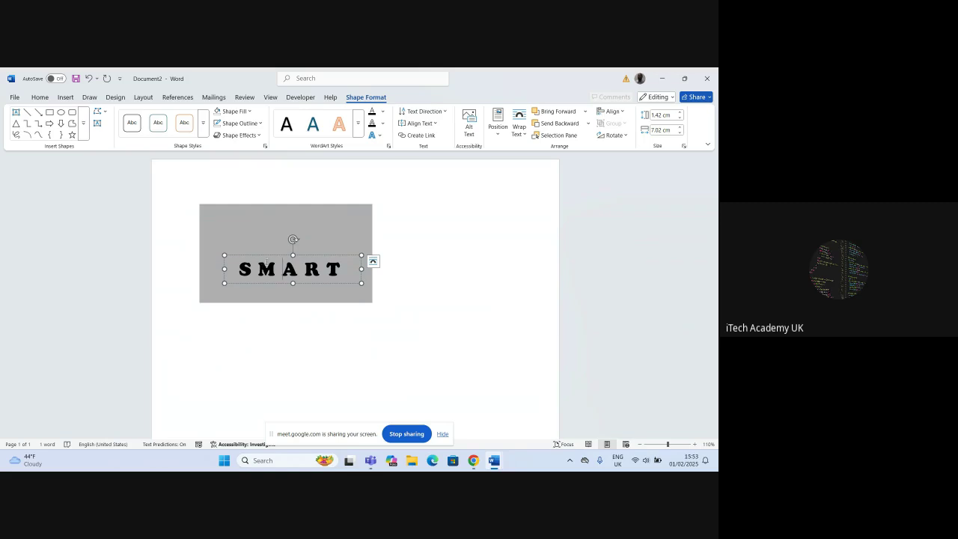
{"action": "double_click", "coordinate": [265, 270]}
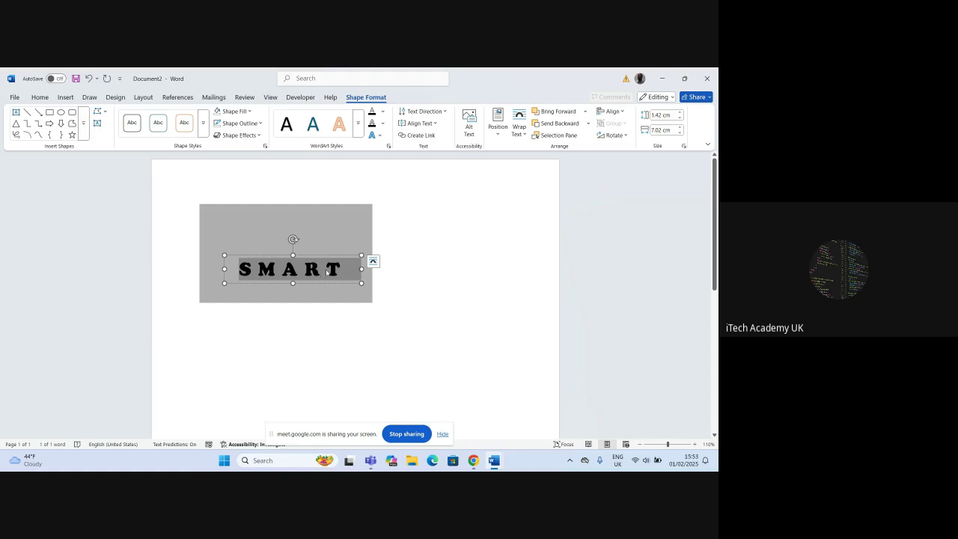
{"action": "left_click", "coordinate": [38, 97]}
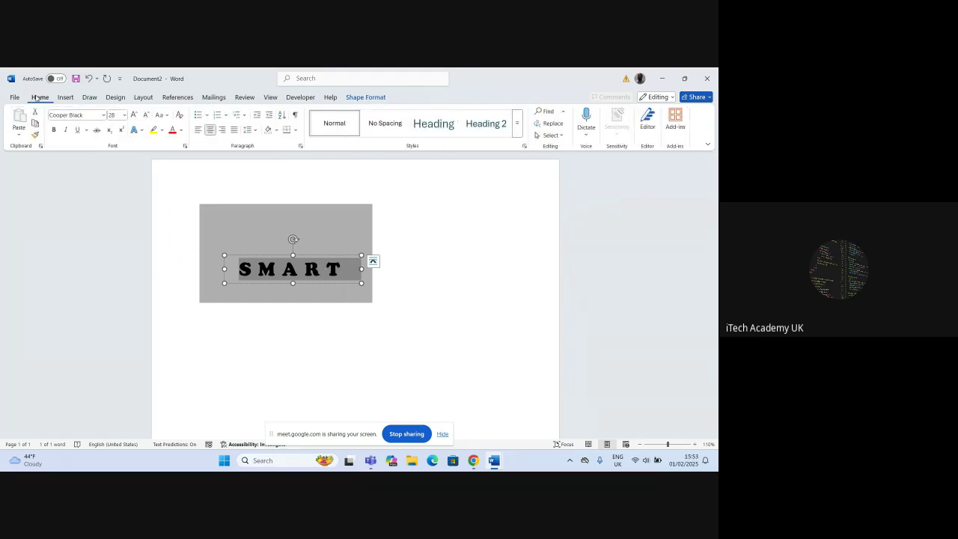
{"action": "left_click", "coordinate": [181, 132]}
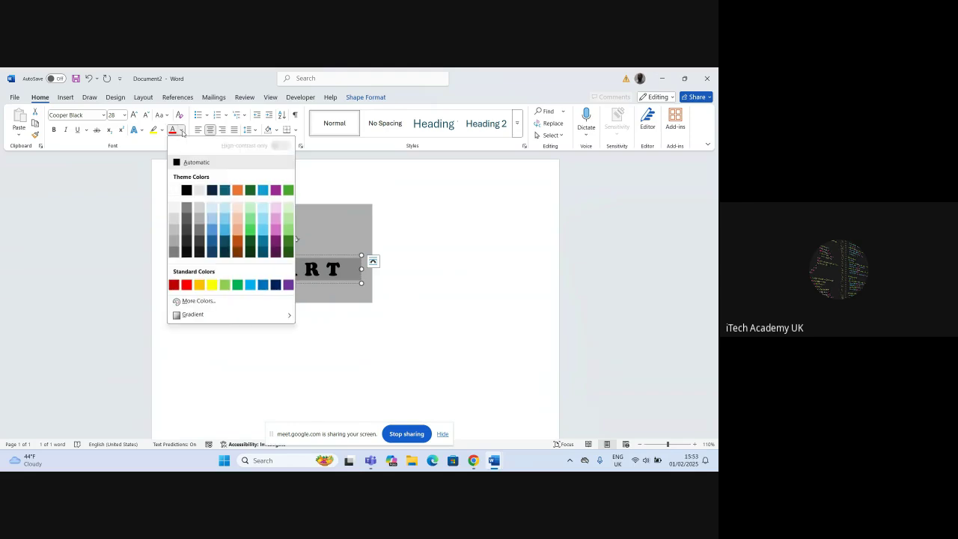
{"action": "left_click", "coordinate": [174, 193]}
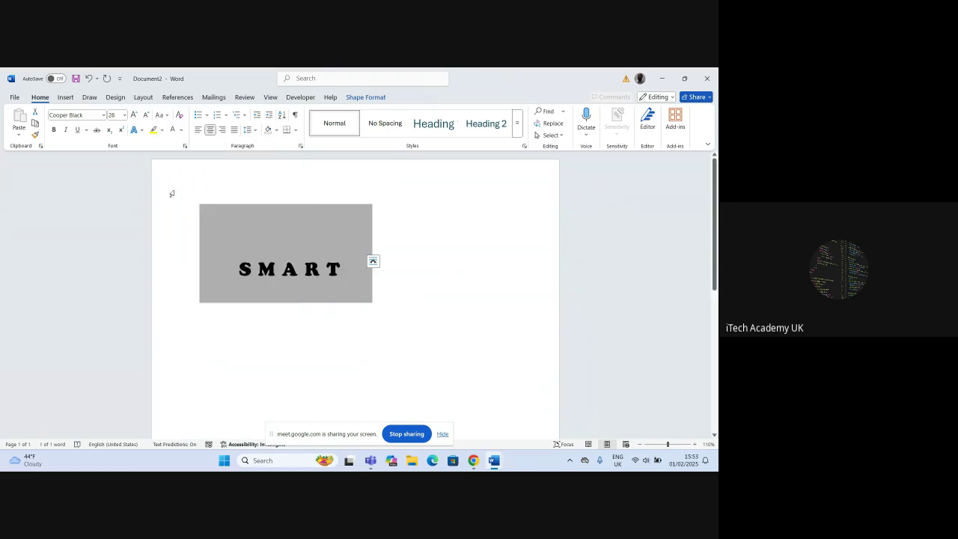
{"action": "left_click", "coordinate": [449, 336]}
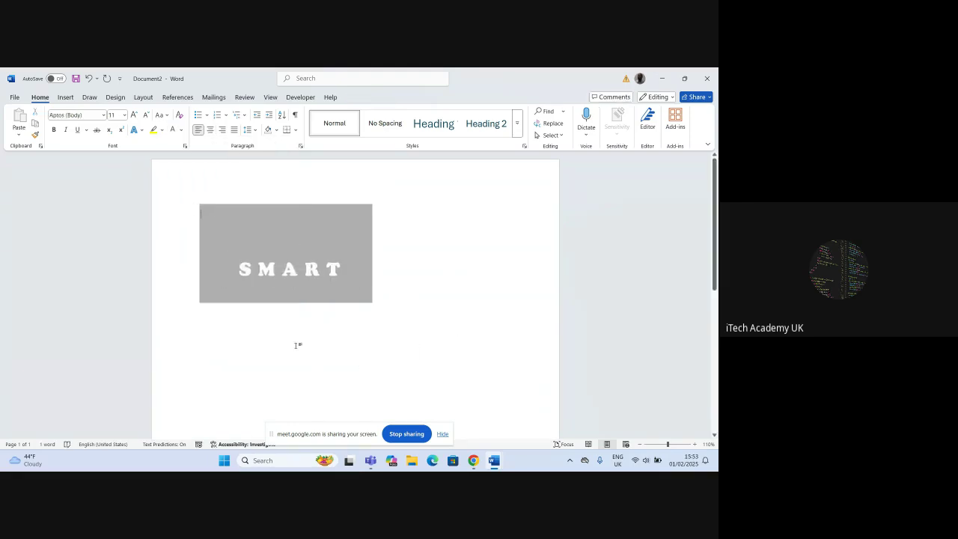
Open the stock image library from the SMART text box and search its pictures for PEOPLE.
{"action": "left_click", "coordinate": [258, 270]}
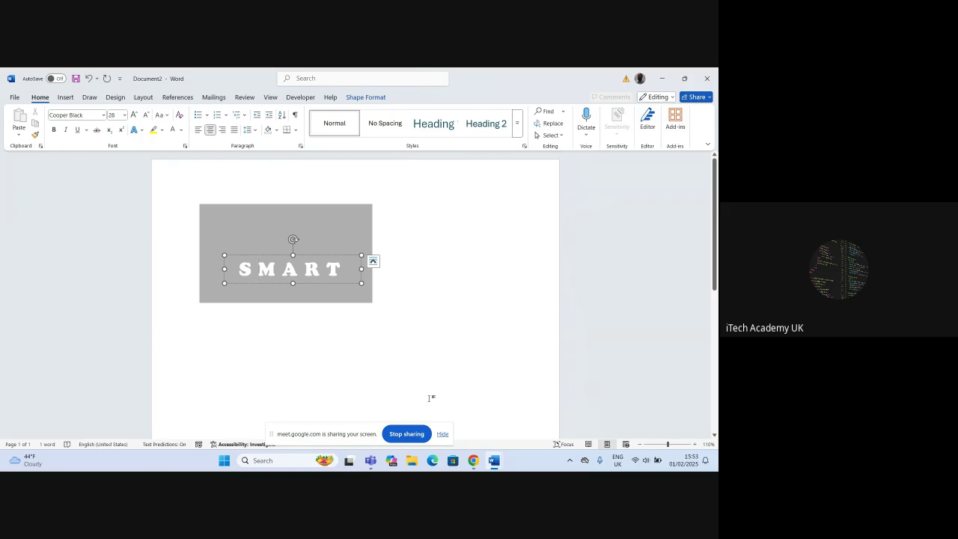
{"action": "left_click", "coordinate": [339, 302]}
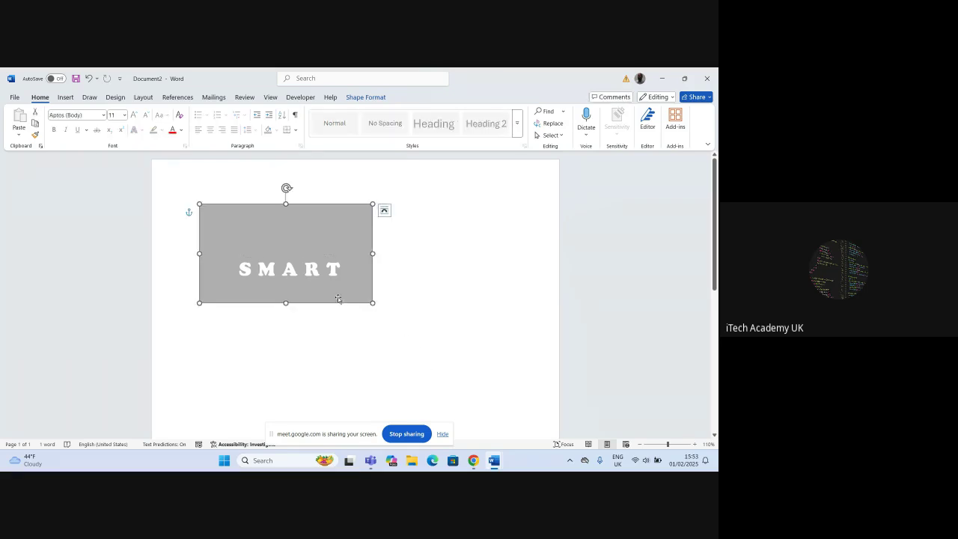
{"action": "left_click", "coordinate": [304, 272]}
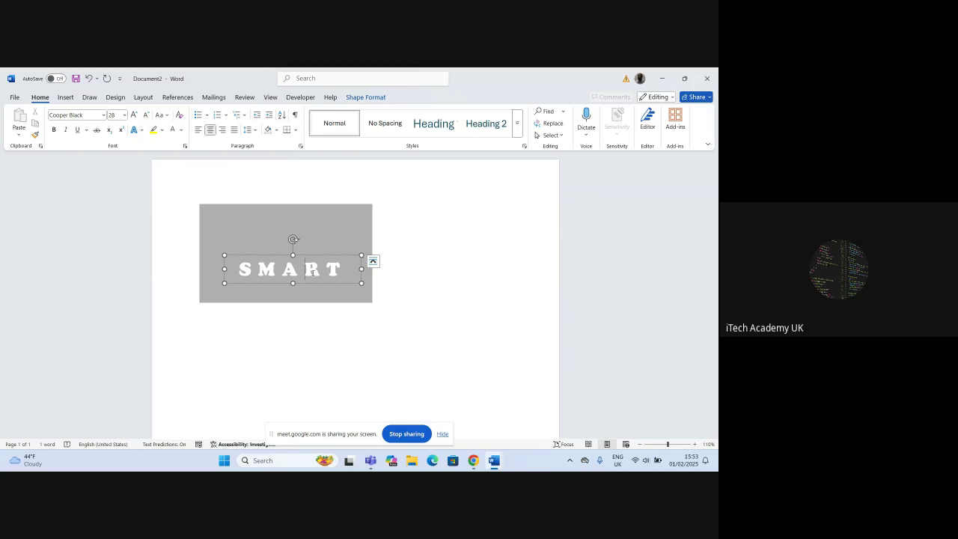
{"action": "left_click", "coordinate": [66, 98]}
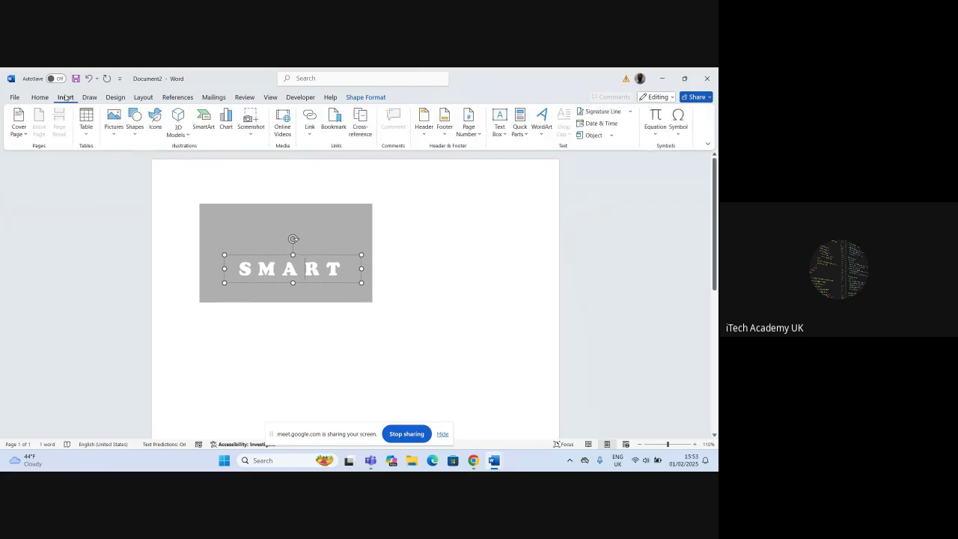
{"action": "left_click", "coordinate": [113, 132]}
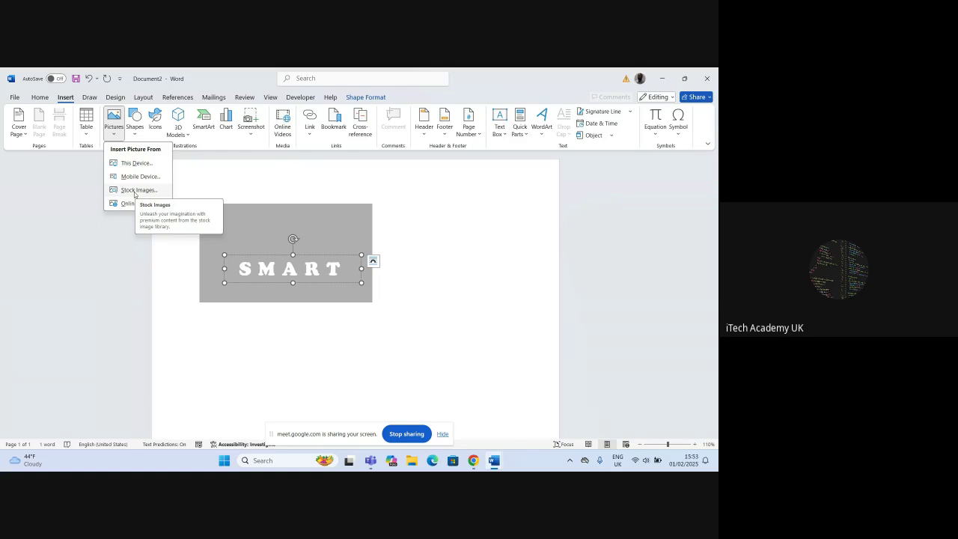
{"action": "left_click", "coordinate": [136, 191]}
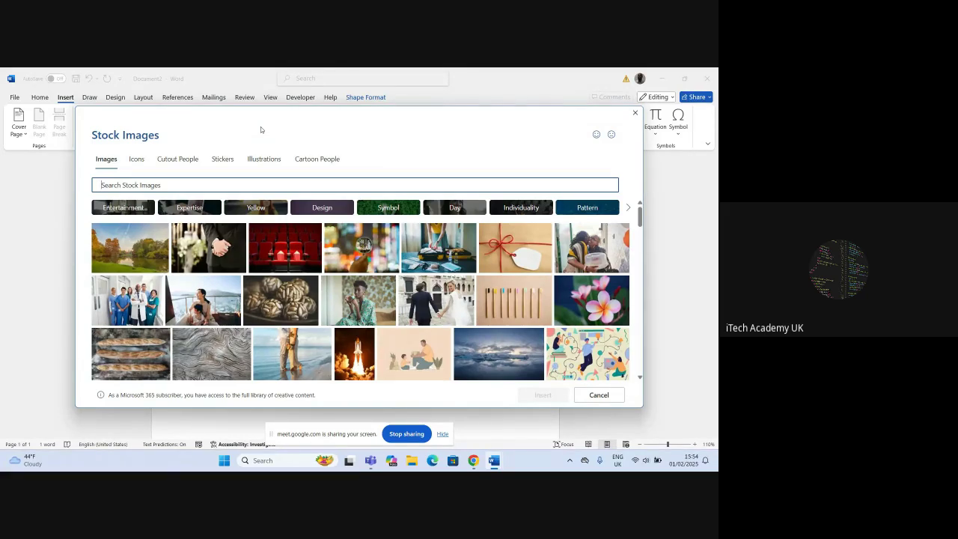
{"action": "type", "text": "P"}
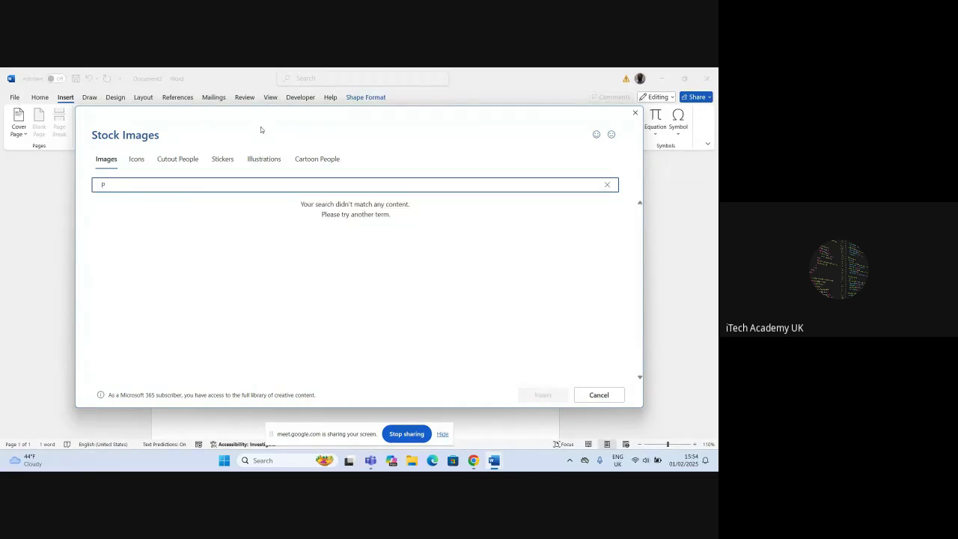
{"action": "type", "text": "EOPLE"}
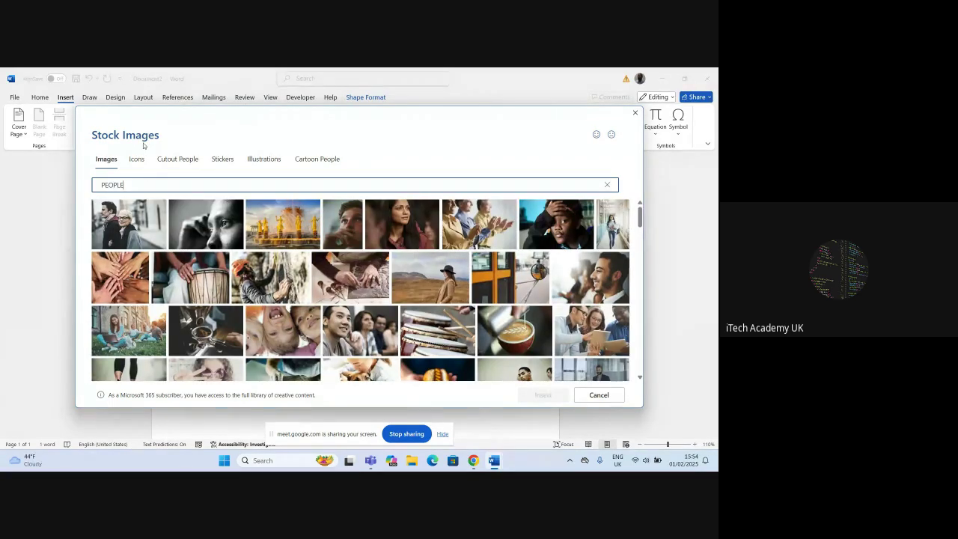
{"action": "scroll", "coordinate": [304, 253], "scroll_direction": "down", "scroll_amount": 10}
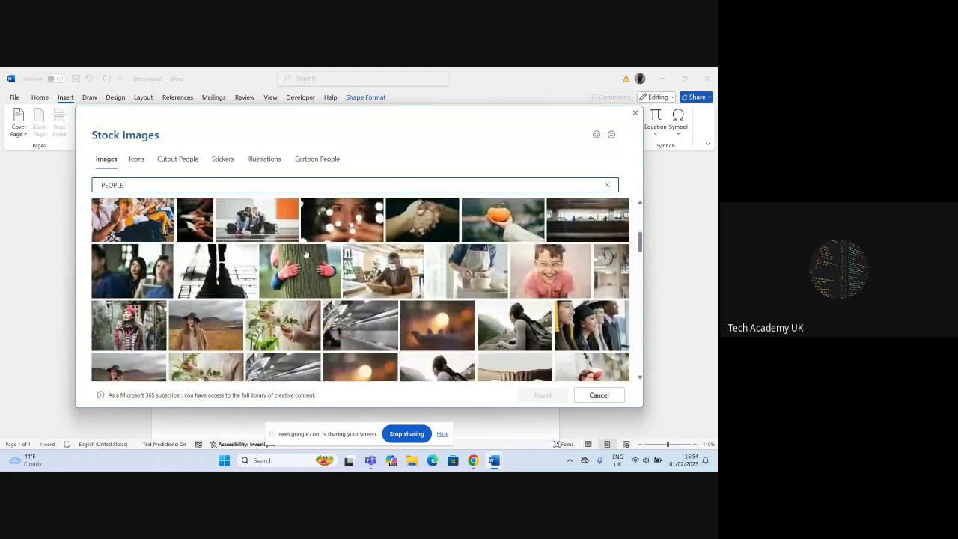
{"action": "scroll", "coordinate": [306, 253], "scroll_direction": "down", "scroll_amount": 1}
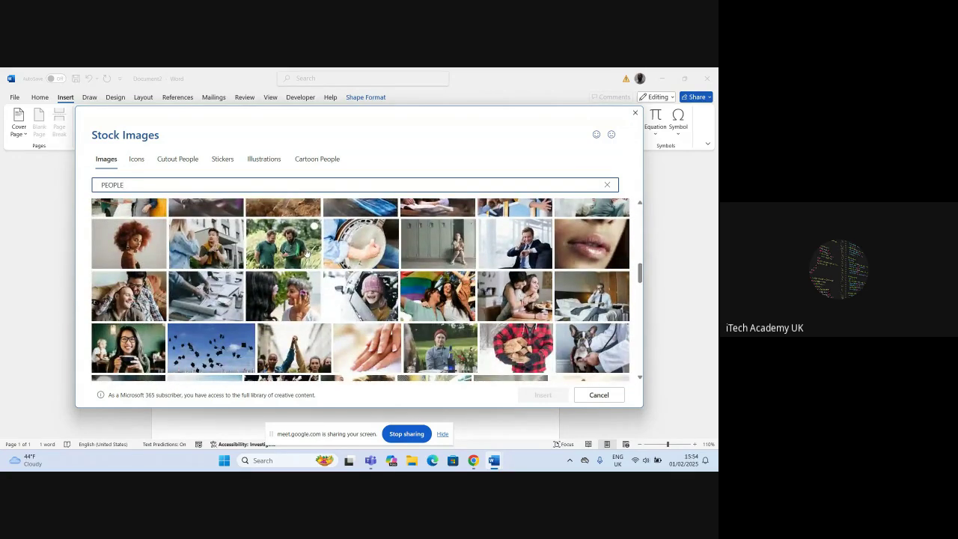
Browse the stock icons for PEOPLE and insert the solid icon of three women standing side by side.
{"action": "left_click", "coordinate": [133, 160]}
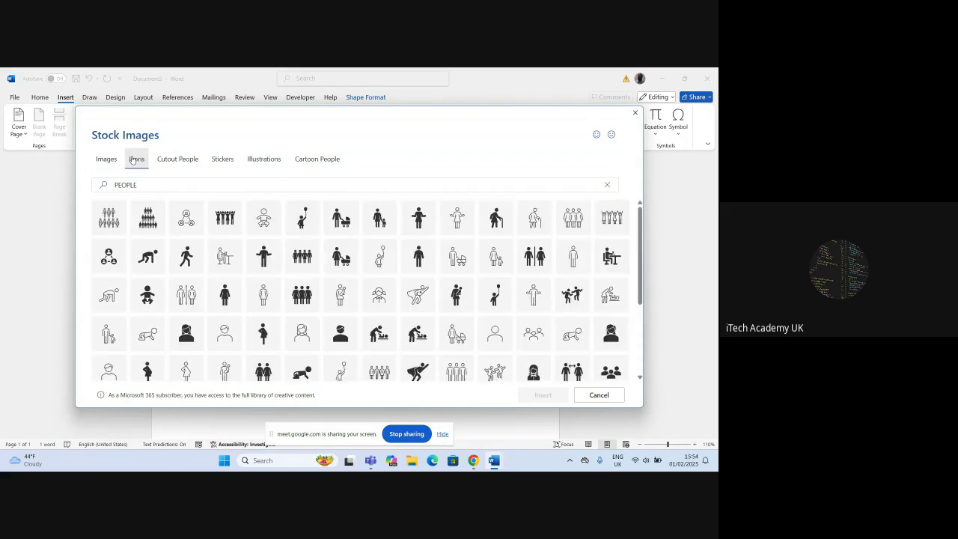
{"action": "left_click", "coordinate": [106, 160]}
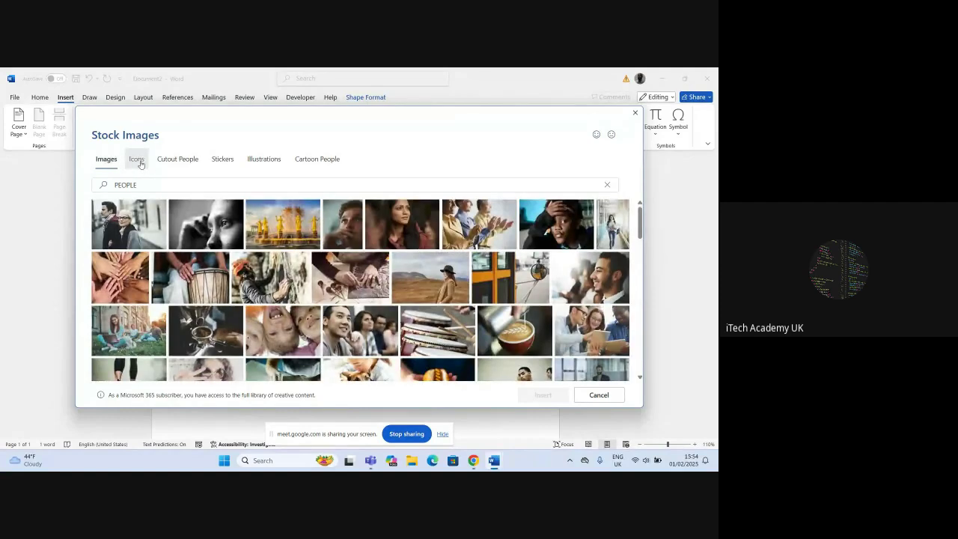
{"action": "left_click", "coordinate": [137, 160]}
{"action": "left_click", "coordinate": [118, 184]}
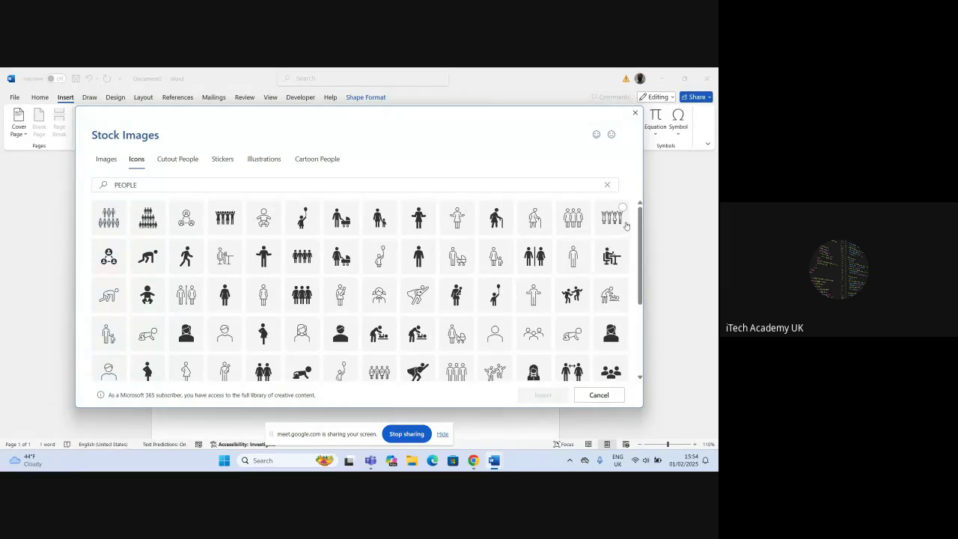
{"action": "scroll", "coordinate": [528, 301], "scroll_direction": "down", "scroll_amount": 2}
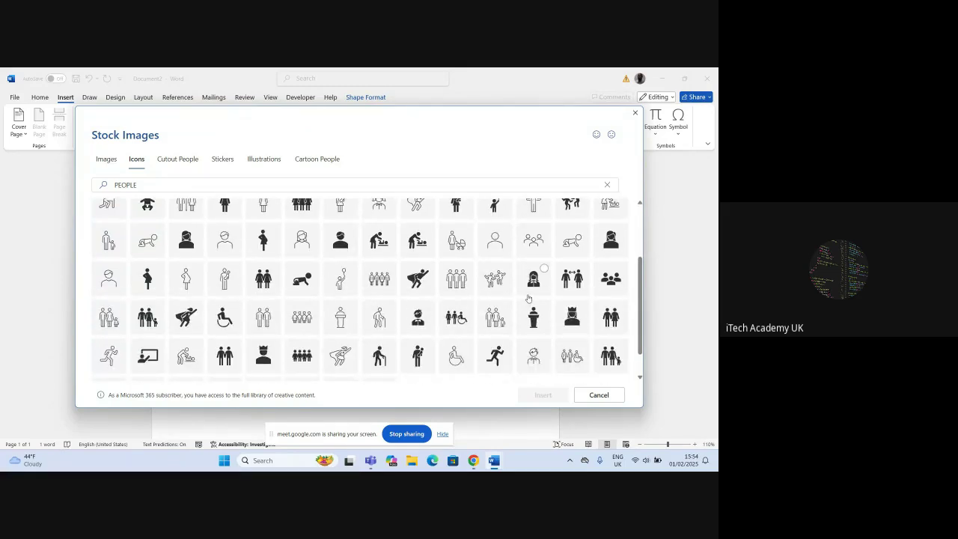
{"action": "scroll", "coordinate": [527, 299], "scroll_direction": "down", "scroll_amount": 1}
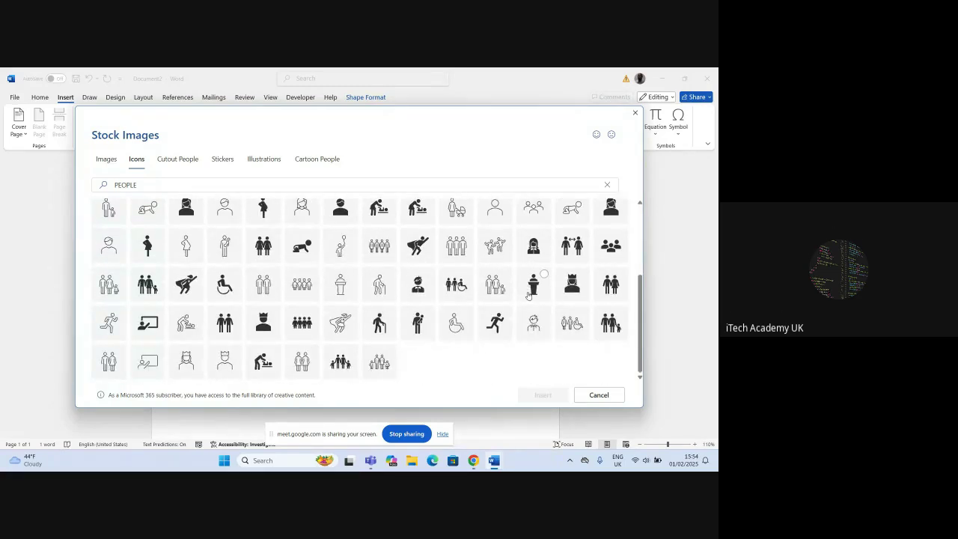
{"action": "scroll", "coordinate": [528, 297], "scroll_direction": "up", "scroll_amount": 3}
{"action": "scroll", "coordinate": [527, 297], "scroll_direction": "down", "scroll_amount": 3}
{"action": "scroll", "coordinate": [528, 296], "scroll_direction": "up", "scroll_amount": 2}
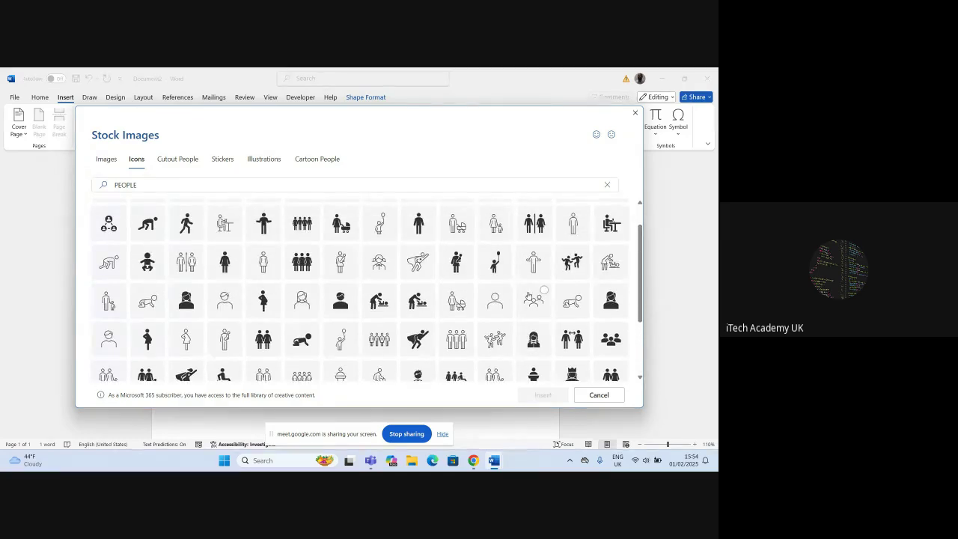
{"action": "scroll", "coordinate": [528, 297], "scroll_direction": "up", "scroll_amount": 1}
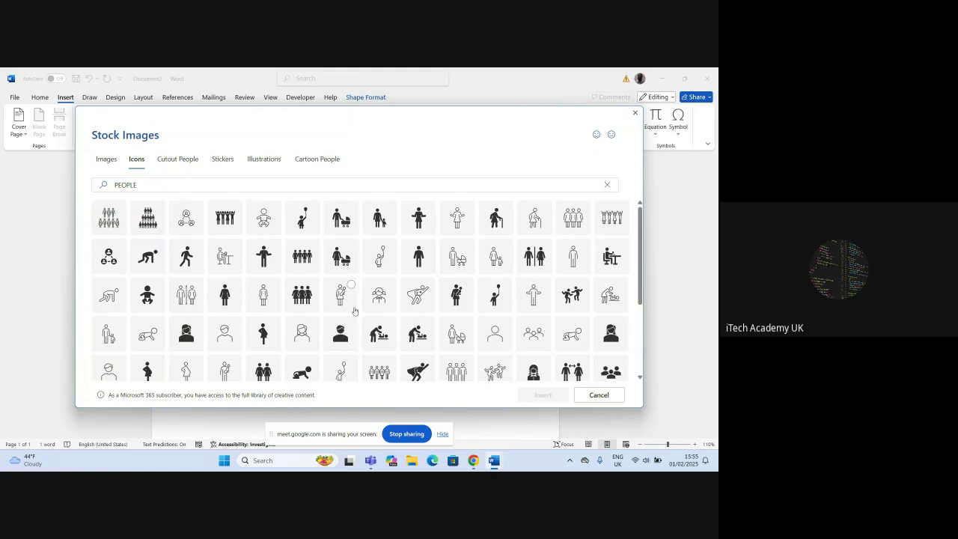
{"action": "left_click", "coordinate": [305, 299]}
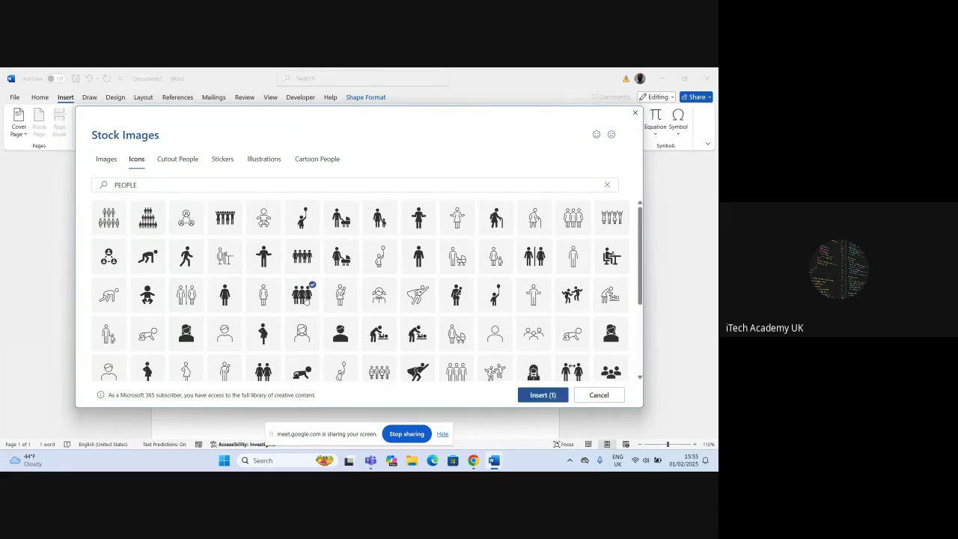
{"action": "left_click", "coordinate": [542, 395]}
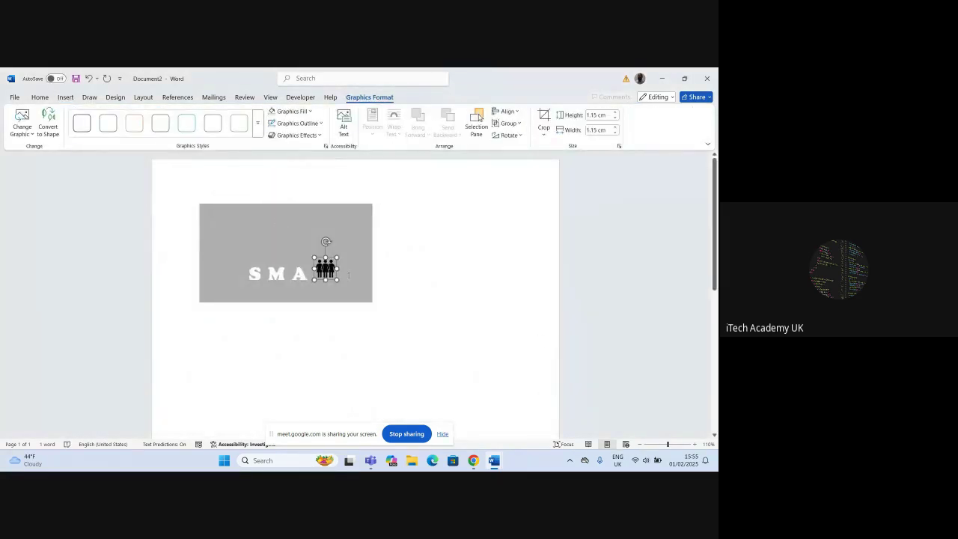
Try to move the people icon out of the SMART text box, and undo the move.
{"action": "left_click", "coordinate": [349, 276]}
{"action": "left_click", "coordinate": [327, 267]}
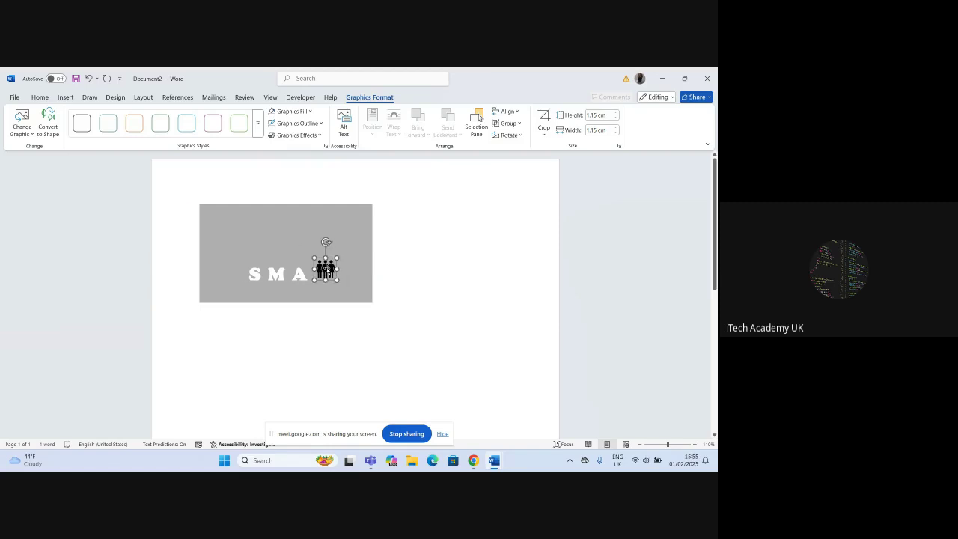
{"action": "left_click", "coordinate": [297, 239]}
{"action": "left_click", "coordinate": [326, 266]}
{"action": "left_click", "coordinate": [282, 240]}
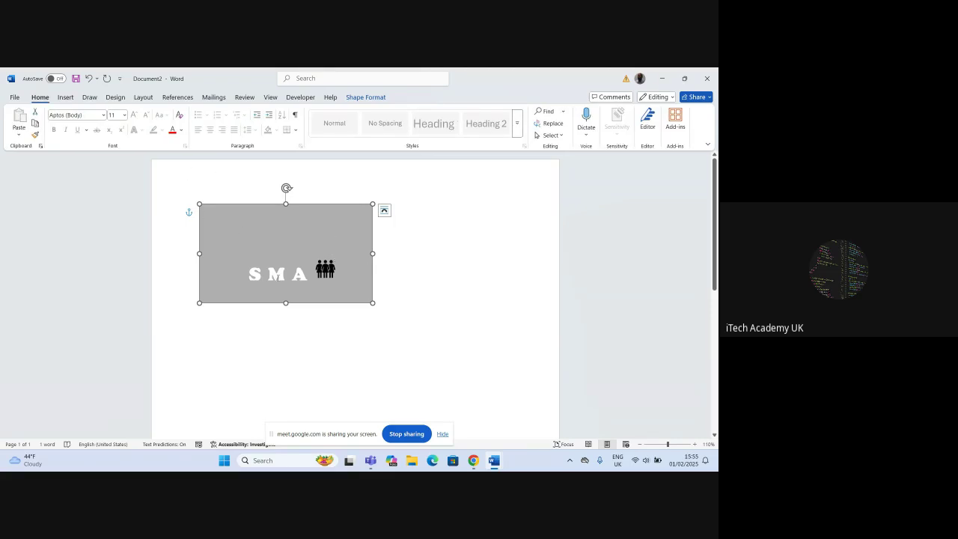
{"action": "left_click", "coordinate": [320, 270]}
{"action": "left_click", "coordinate": [324, 269]}
{"action": "key", "text": "Delete"}
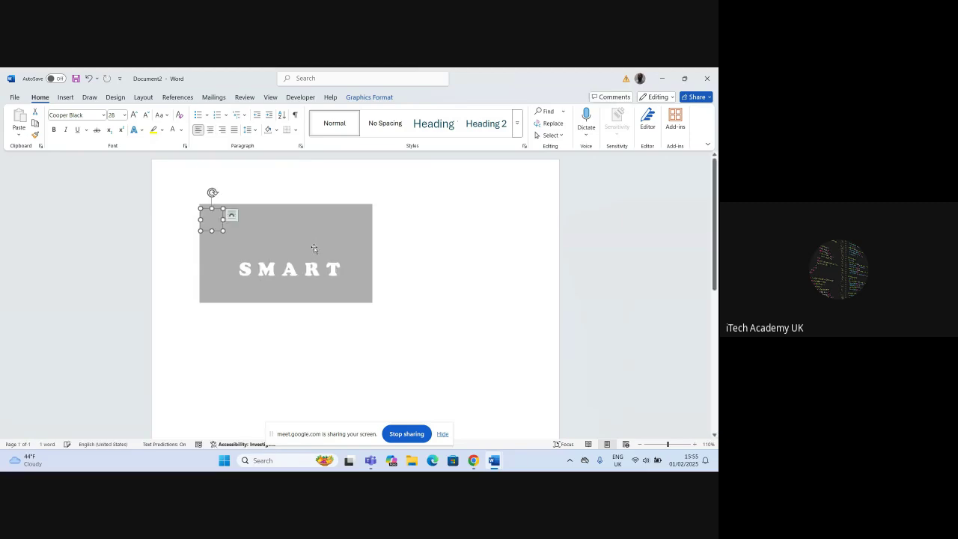
{"action": "left_click", "coordinate": [249, 233]}
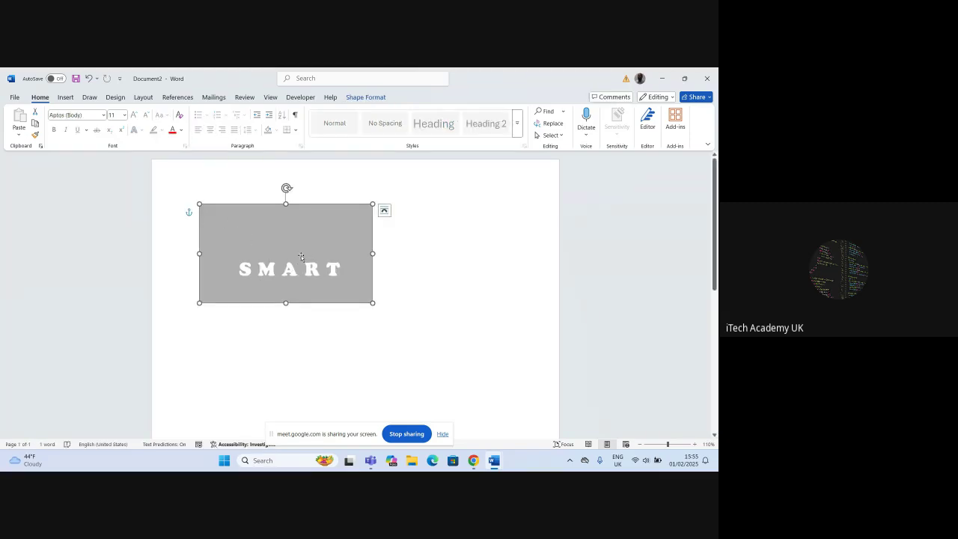
{"action": "key", "text": "ctrl+z"}
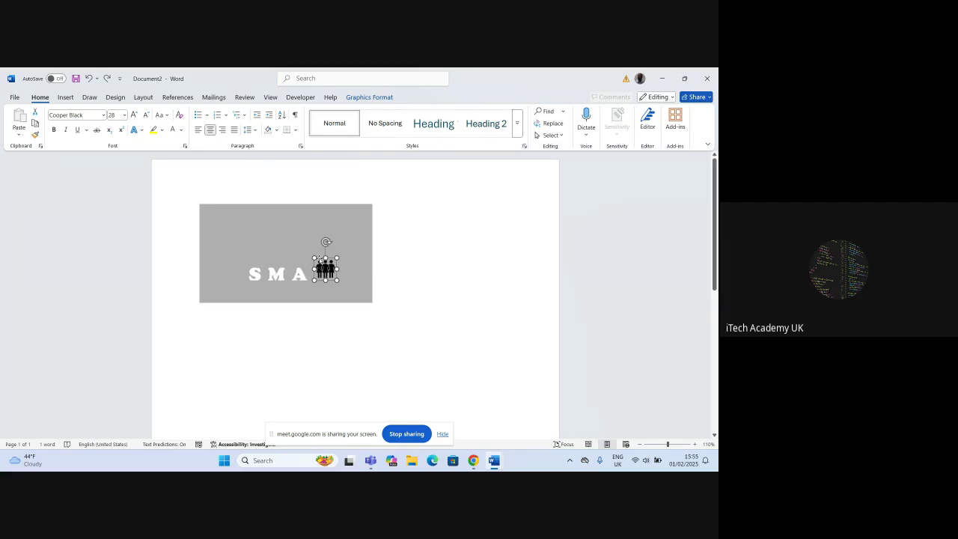
Move the people icon out of the SMART text box to the card's upper-left corner and set its text wrapping to In Front of Text.
{"action": "left_click_drag", "start_coordinate": [319, 260], "coordinate": [207, 212]}
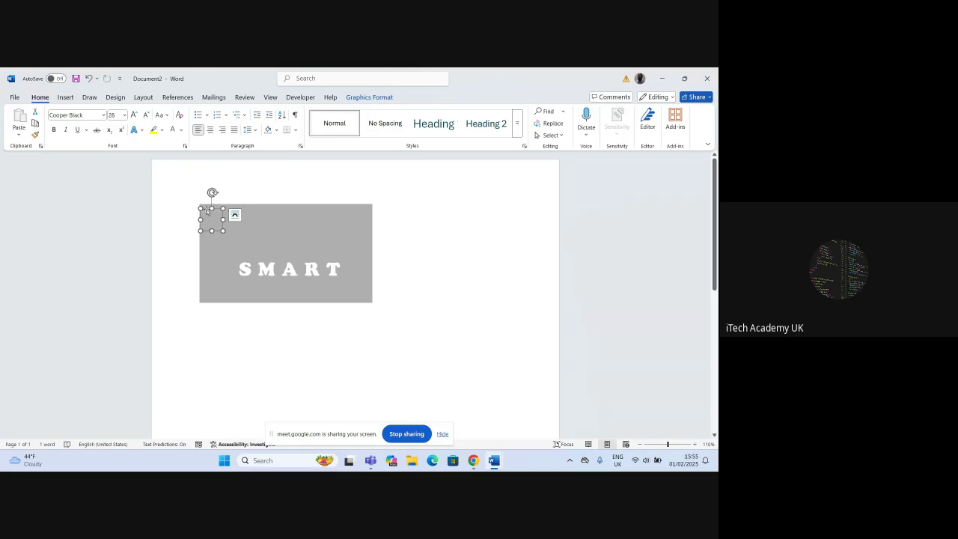
{"action": "left_click", "coordinate": [359, 98]}
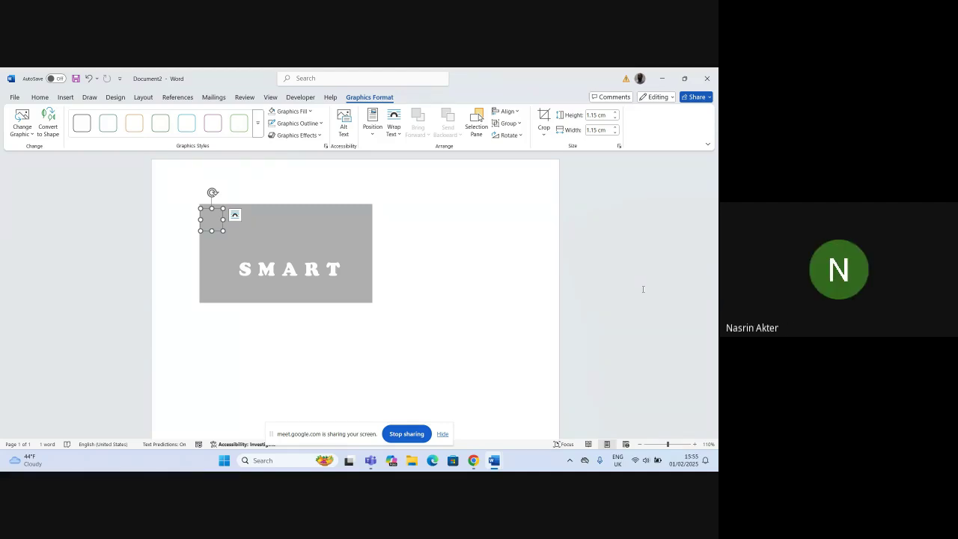
{"action": "left_click", "coordinate": [397, 133]}
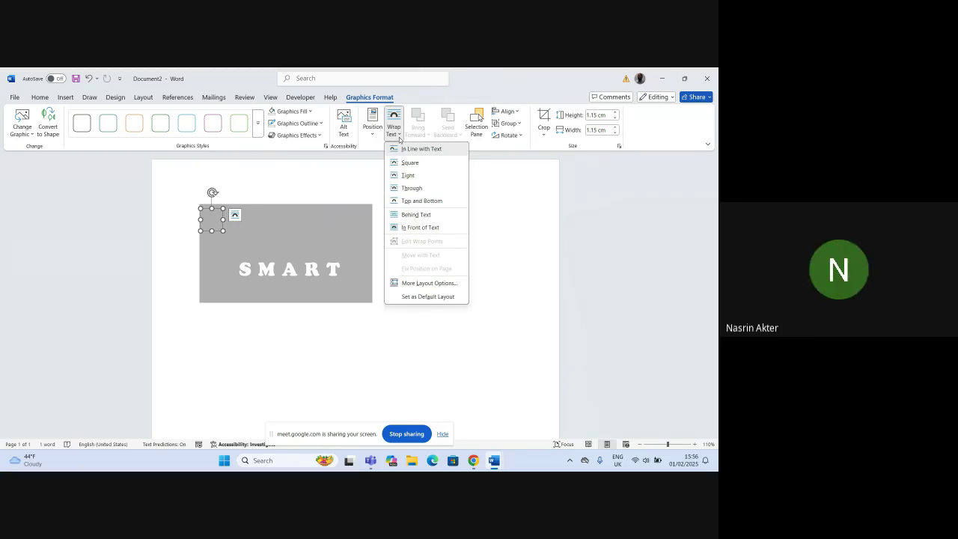
{"action": "left_click", "coordinate": [420, 228]}
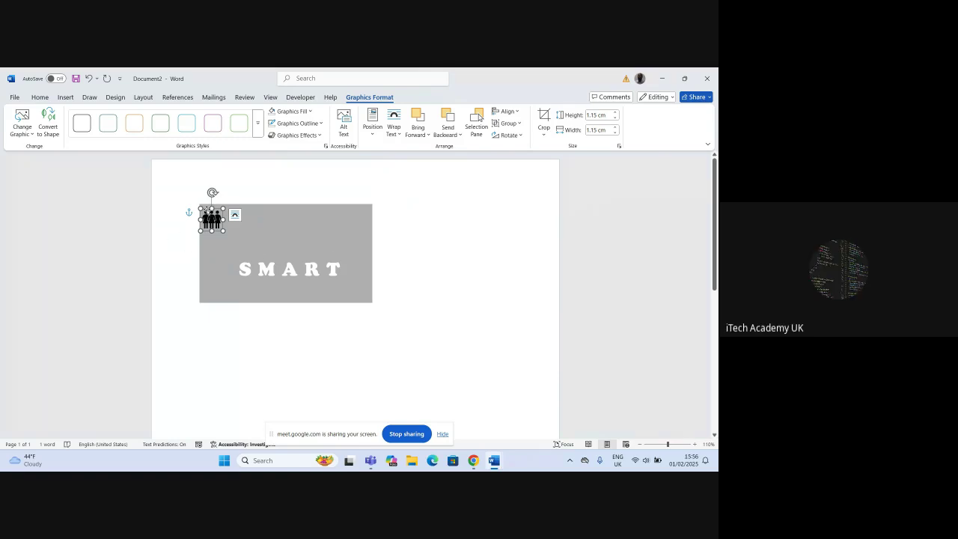
Enlarge the people icon to about 1.87 by 1.87 cm and center it above the word SMART.
{"action": "left_click_drag", "start_coordinate": [211, 218], "coordinate": [311, 255]}
{"action": "left_click_drag", "start_coordinate": [281, 219], "coordinate": [273, 218]}
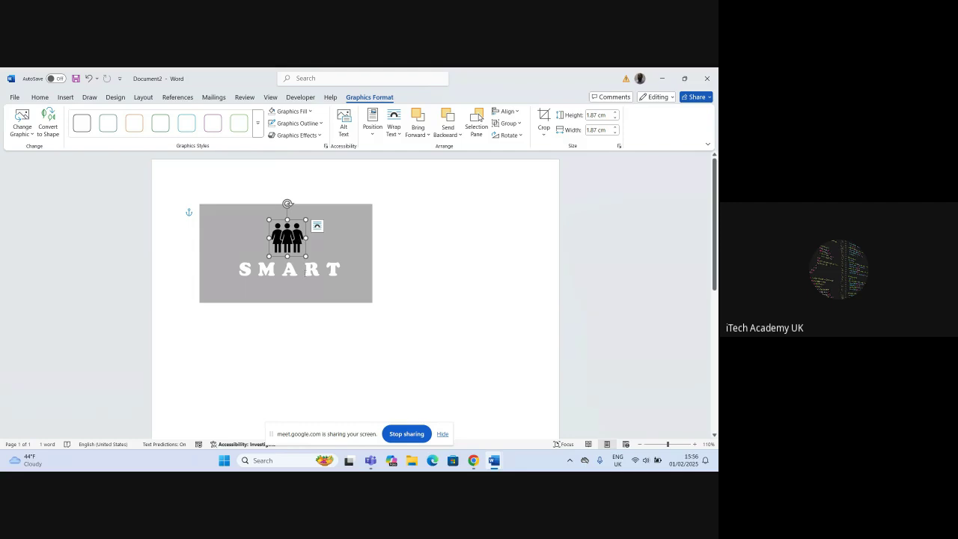
Remove the people icon's outline and fill the icon with white.
{"action": "left_click", "coordinate": [333, 249]}
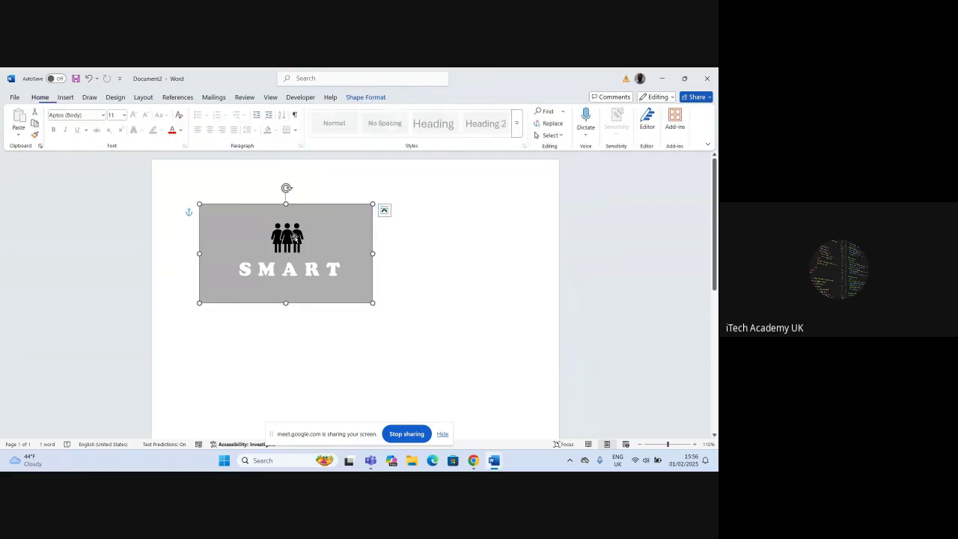
{"action": "left_click", "coordinate": [296, 247]}
{"action": "left_click", "coordinate": [297, 268]}
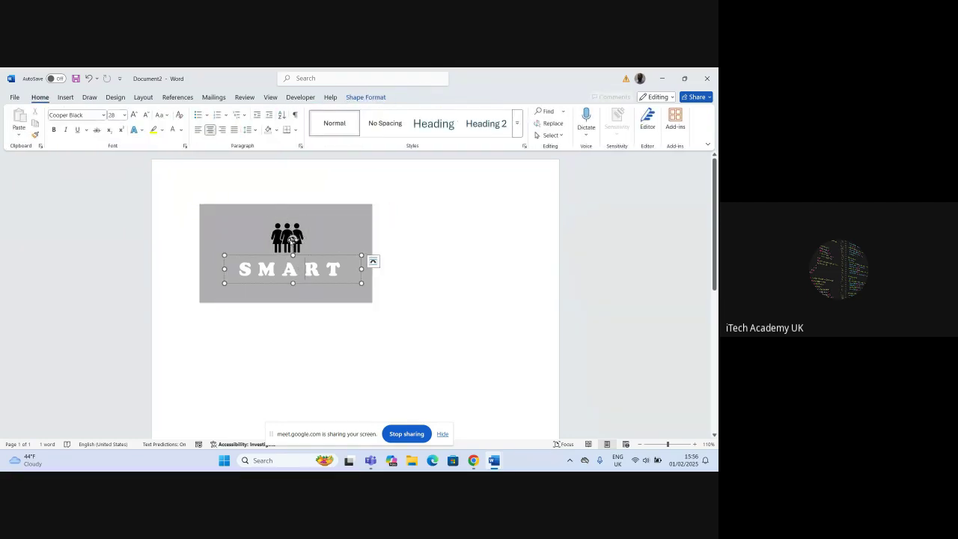
{"action": "left_click", "coordinate": [286, 237]}
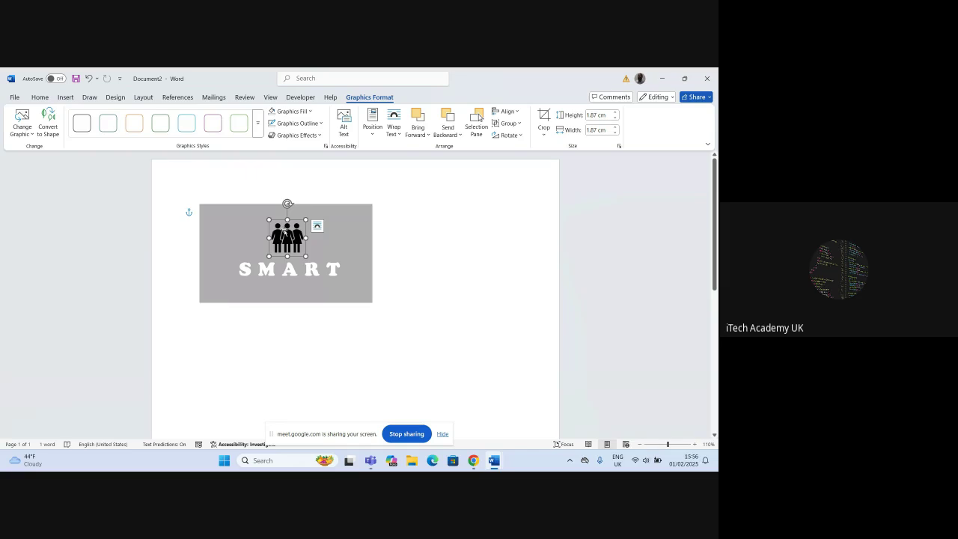
{"action": "left_click", "coordinate": [321, 123]}
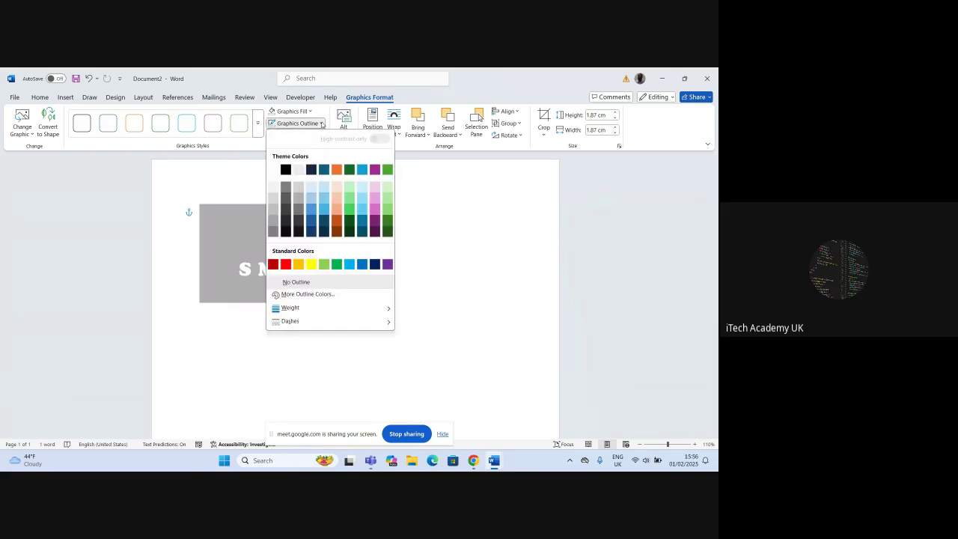
{"action": "left_click", "coordinate": [327, 280]}
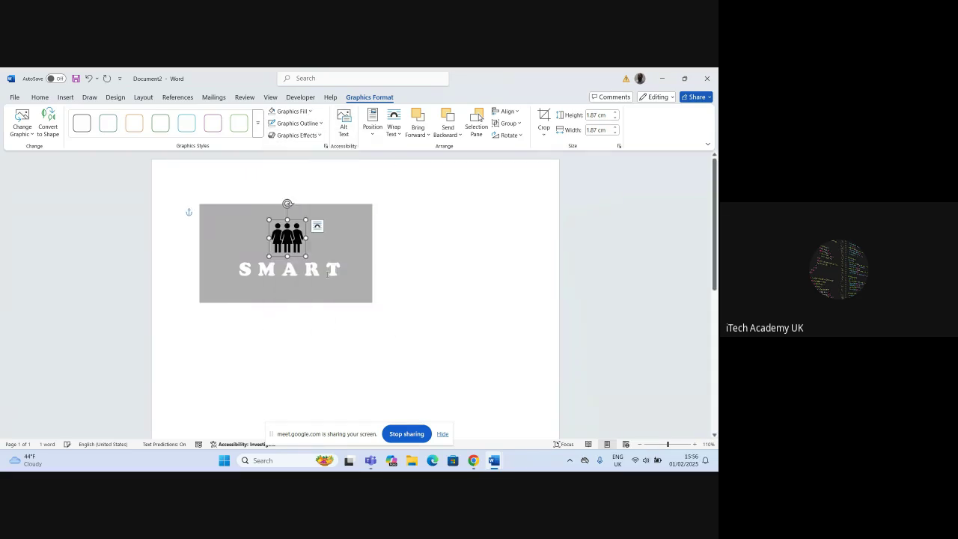
{"action": "left_click", "coordinate": [309, 112]}
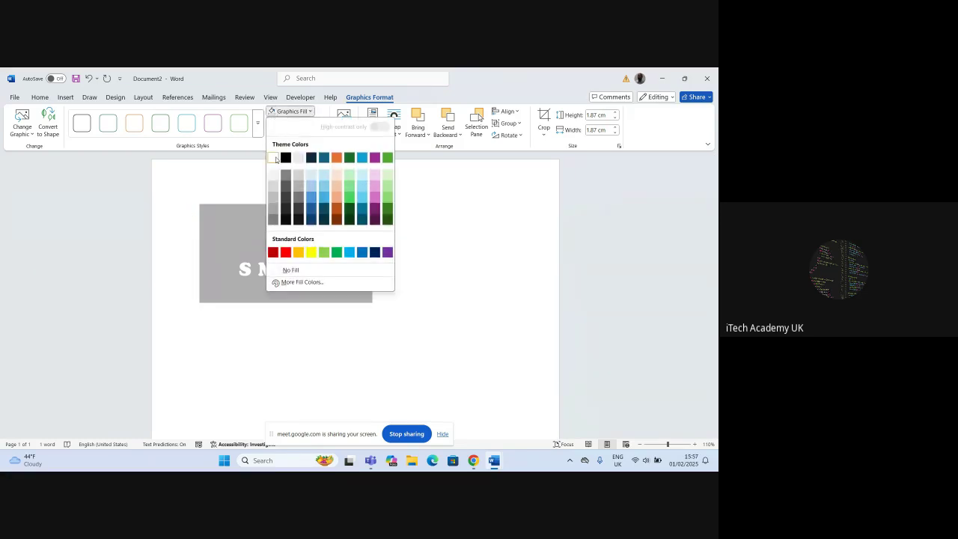
{"action": "left_click", "coordinate": [275, 159]}
{"action": "left_click", "coordinate": [386, 252]}
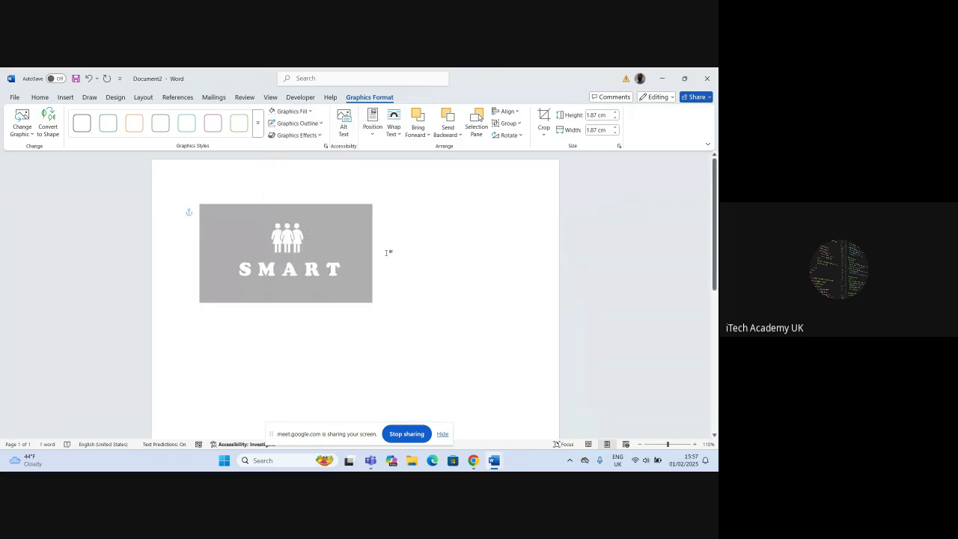
{"action": "left_click", "coordinate": [277, 238]}
{"action": "left_click", "coordinate": [424, 283]}
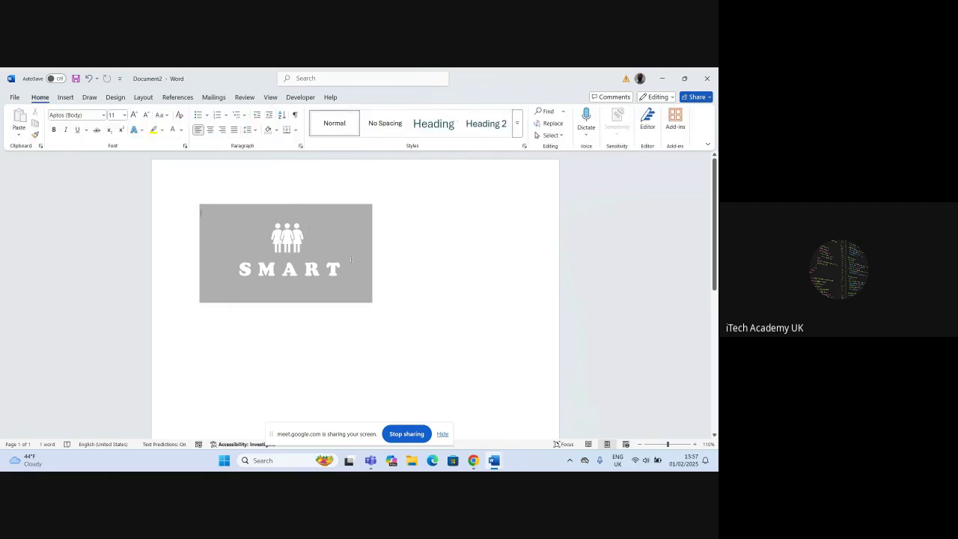
{"action": "left_click", "coordinate": [298, 247]}
{"action": "left_click", "coordinate": [421, 263]}
{"action": "left_click", "coordinate": [281, 234]}
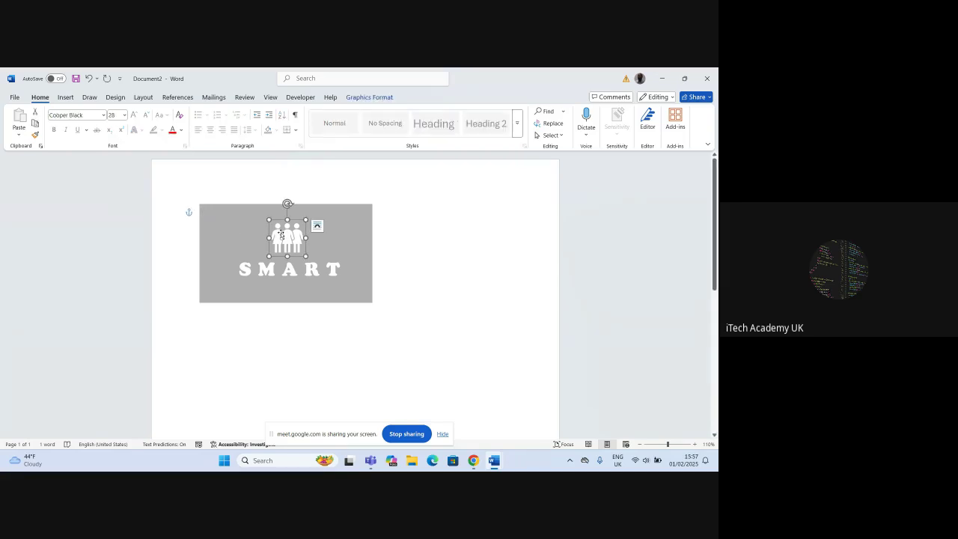
{"action": "left_click", "coordinate": [285, 264]}
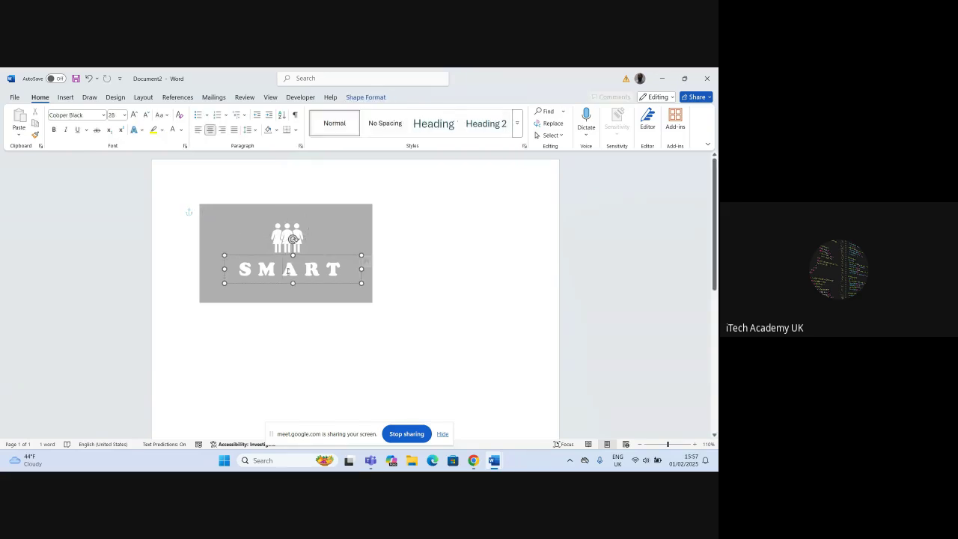
{"action": "left_click", "coordinate": [279, 244]}
{"action": "left_click", "coordinate": [283, 262]}
{"action": "left_click", "coordinate": [286, 254]}
{"action": "left_click", "coordinate": [426, 295]}
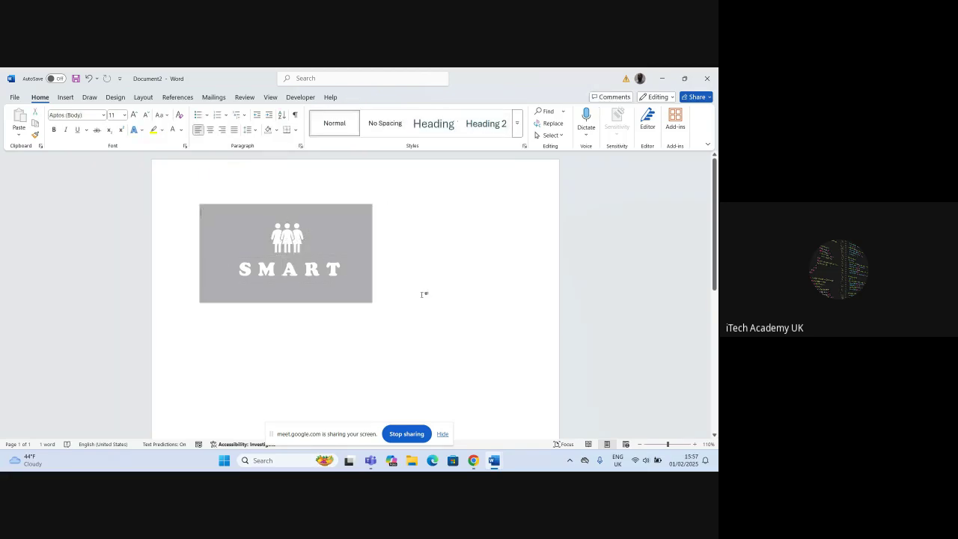
{"action": "left_click", "coordinate": [286, 227]}
{"action": "left_click", "coordinate": [284, 234]}
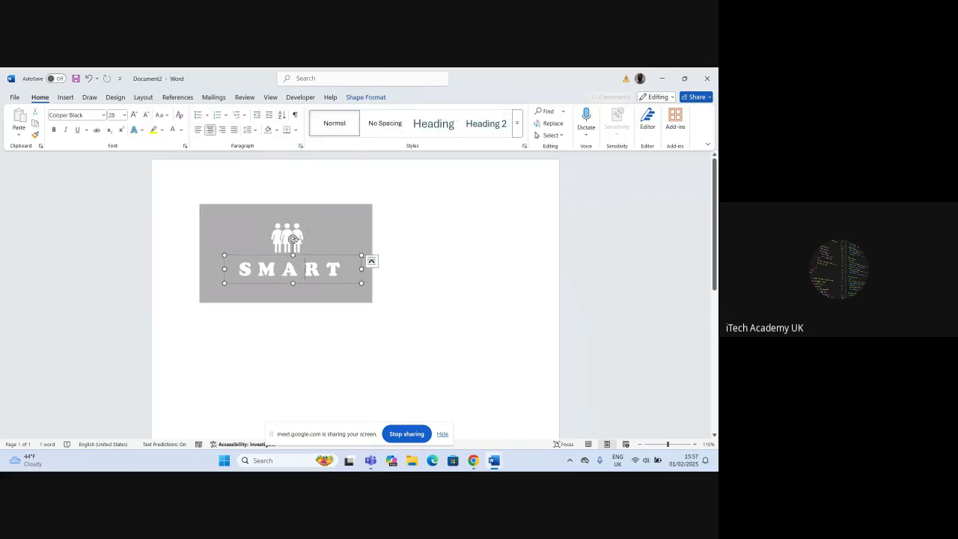
Select the people icon together with the SMART text box and align their centers horizontally with Align Center.
{"action": "left_click", "coordinate": [283, 237]}
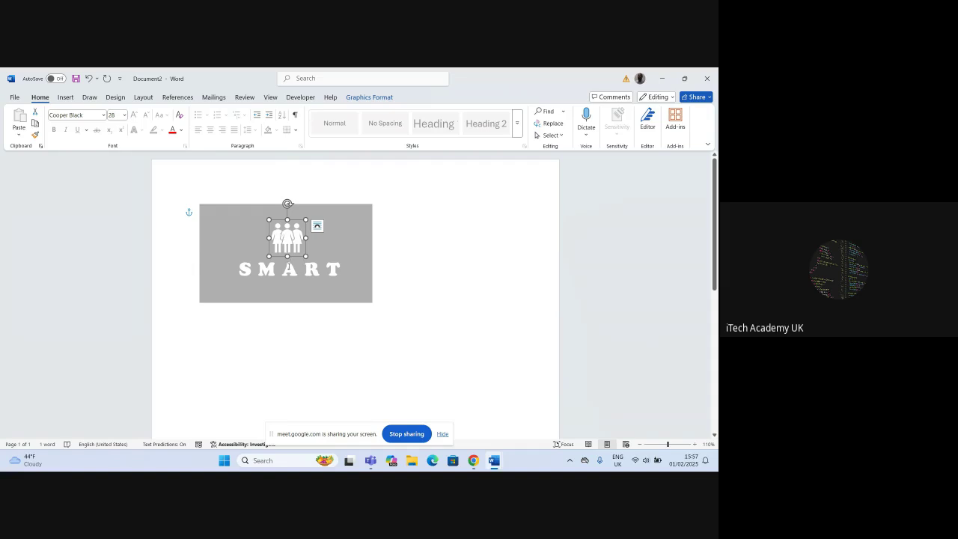
{"action": "left_click", "coordinate": [289, 266], "text": "shift"}
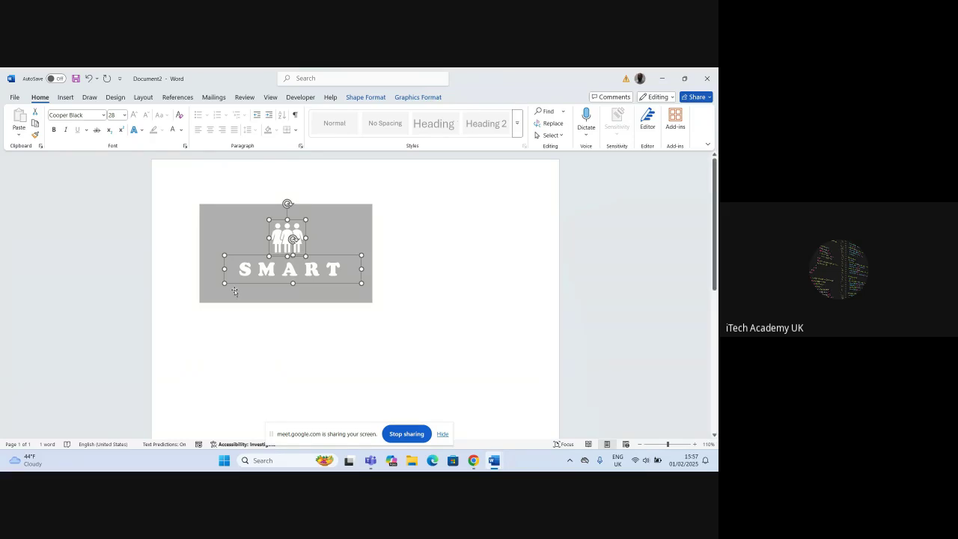
{"action": "left_click", "coordinate": [410, 97]}
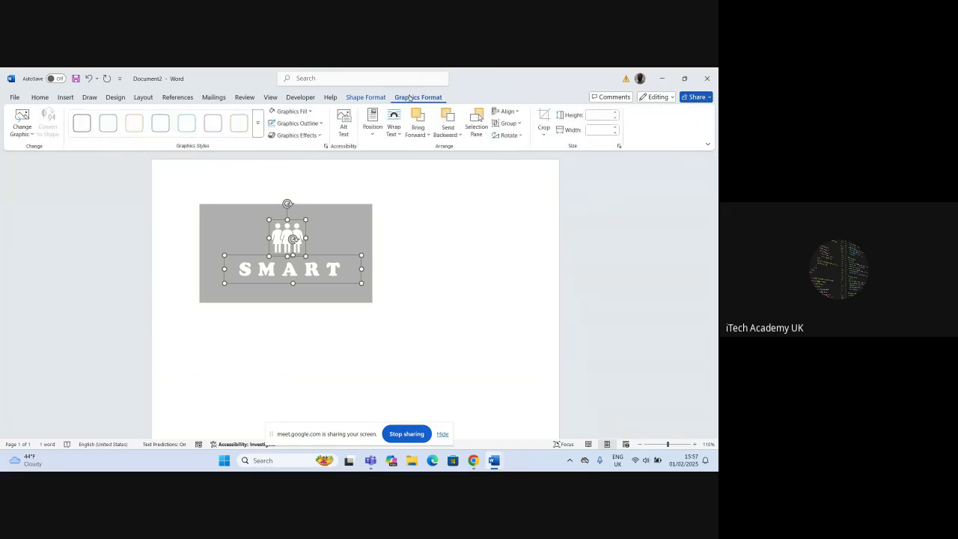
{"action": "left_click", "coordinate": [516, 113]}
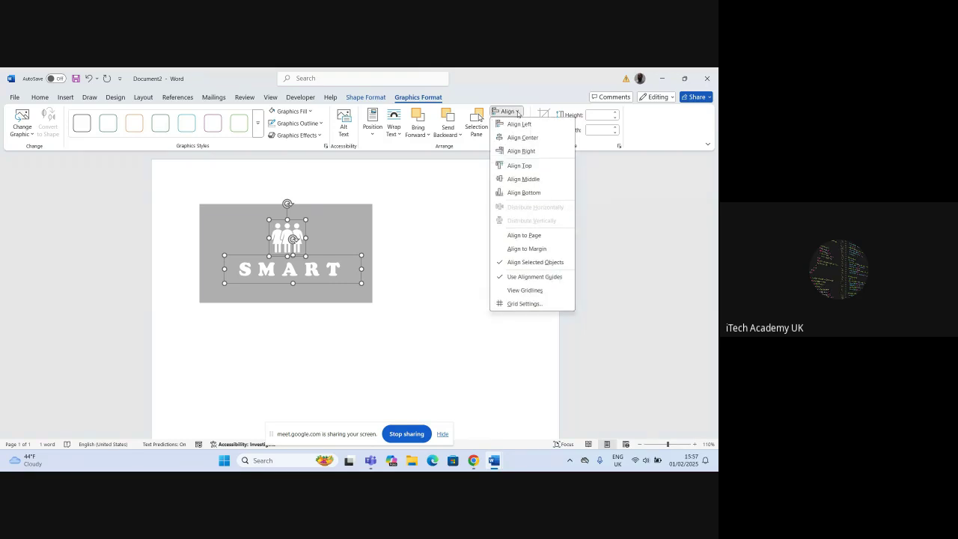
{"action": "left_click", "coordinate": [529, 138]}
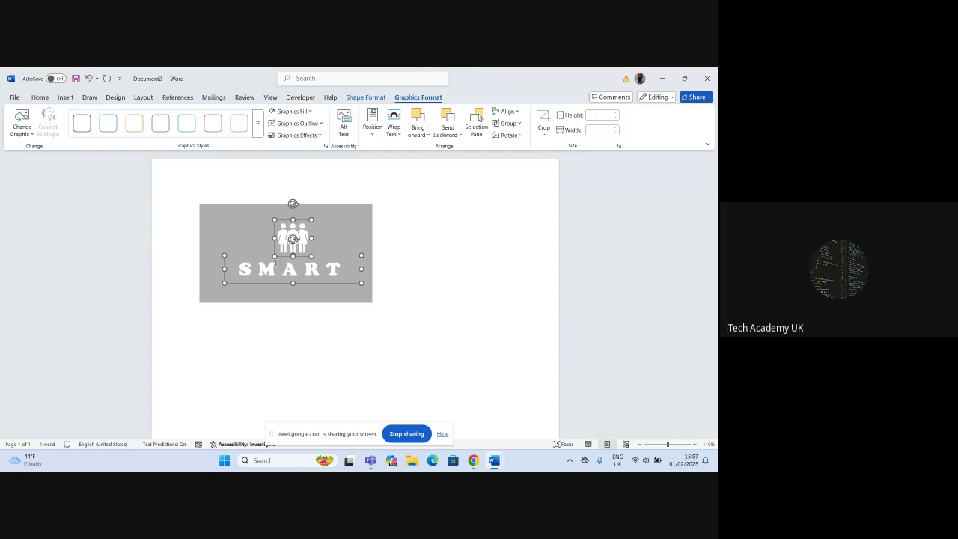
{"action": "left_click", "coordinate": [351, 97]}
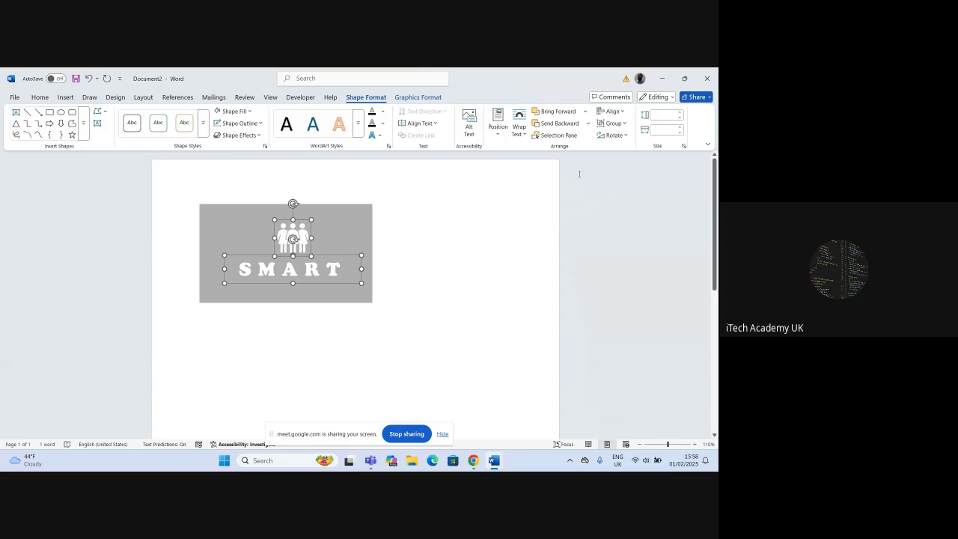
{"action": "left_click", "coordinate": [614, 110]}
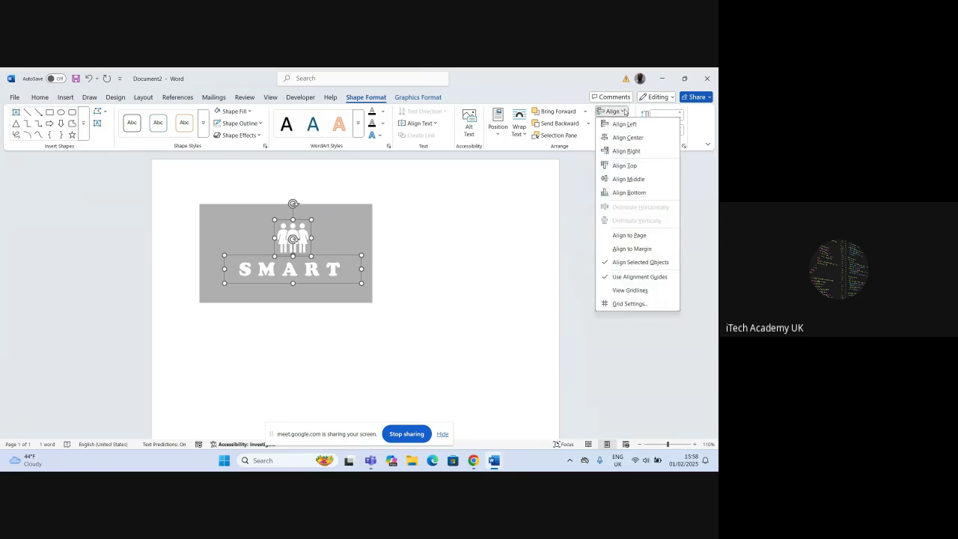
{"action": "left_click", "coordinate": [637, 138]}
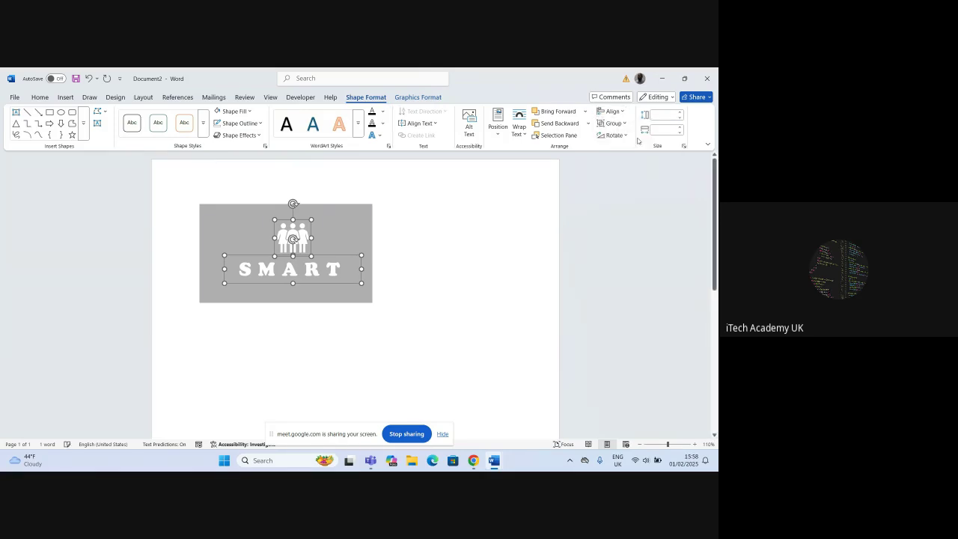
Try Align Middle on the people icon and the SMART text box, and undo that alignment.
{"action": "left_click", "coordinate": [434, 97]}
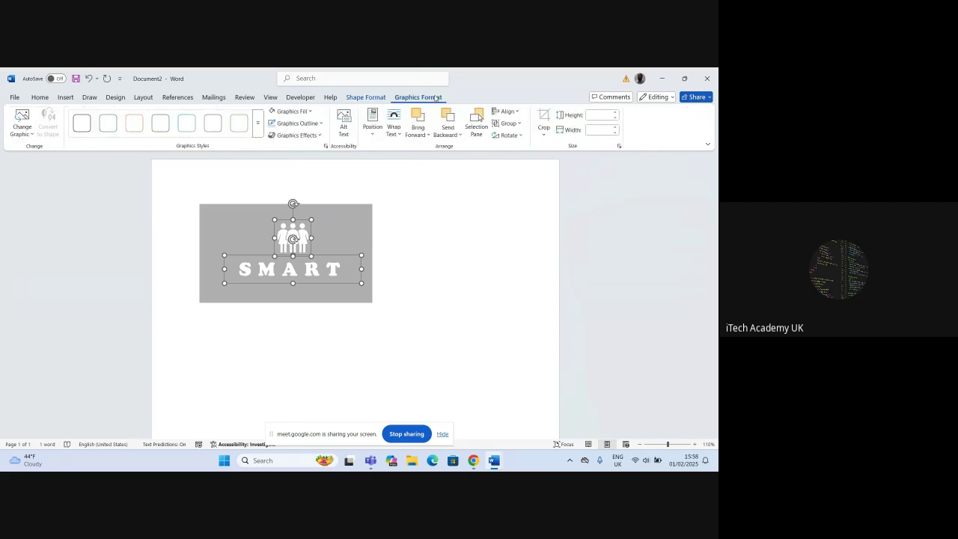
{"action": "left_click", "coordinate": [516, 111]}
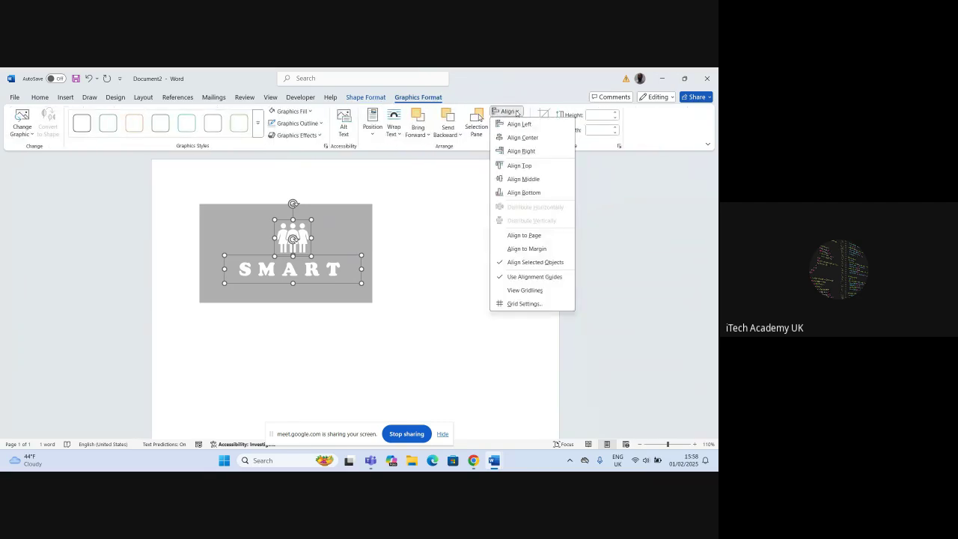
{"action": "left_click", "coordinate": [523, 178]}
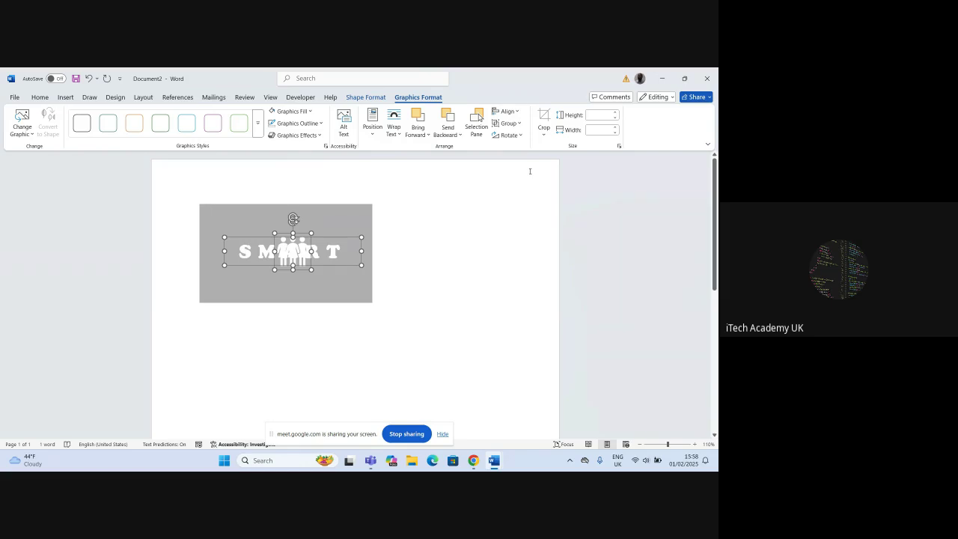
{"action": "key", "text": "ctrl+z"}
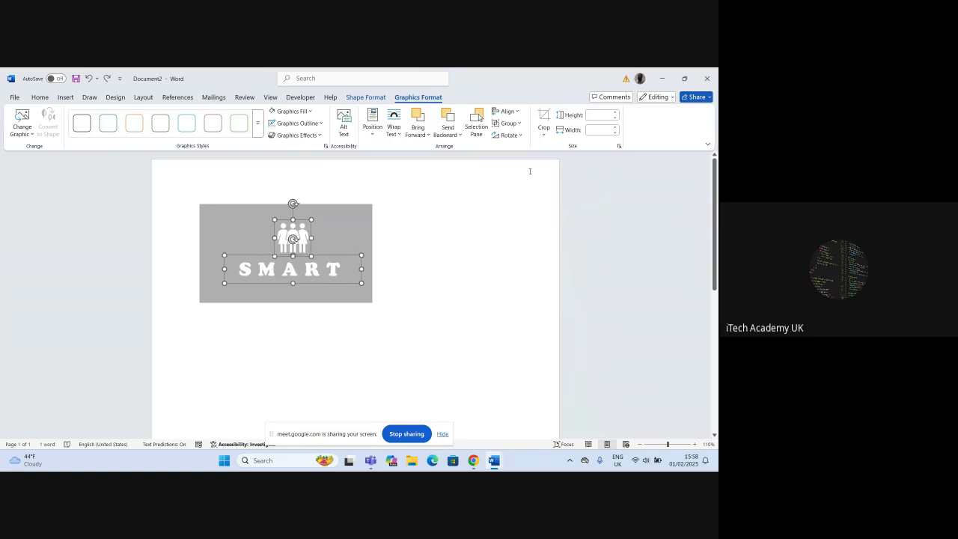
{"action": "left_click", "coordinate": [582, 221]}
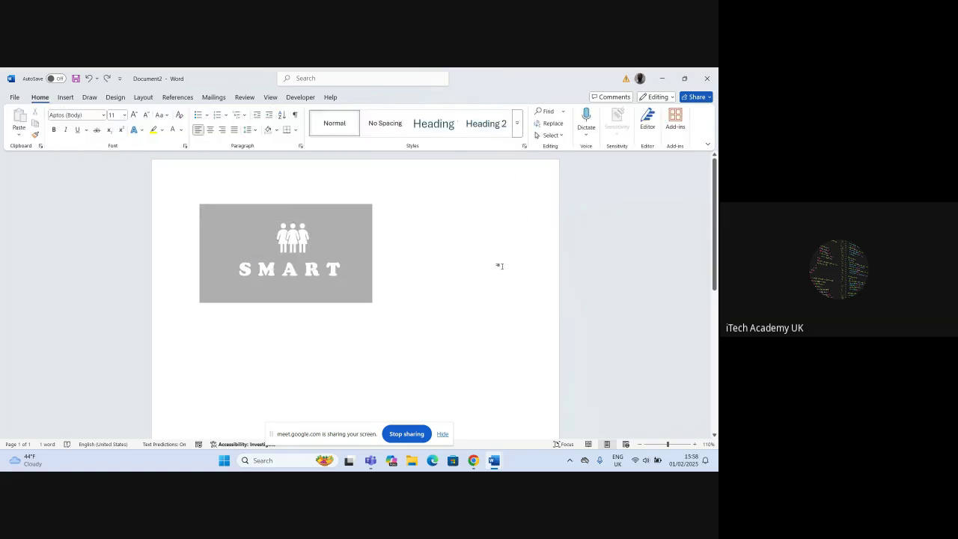
{"action": "left_click", "coordinate": [262, 269]}
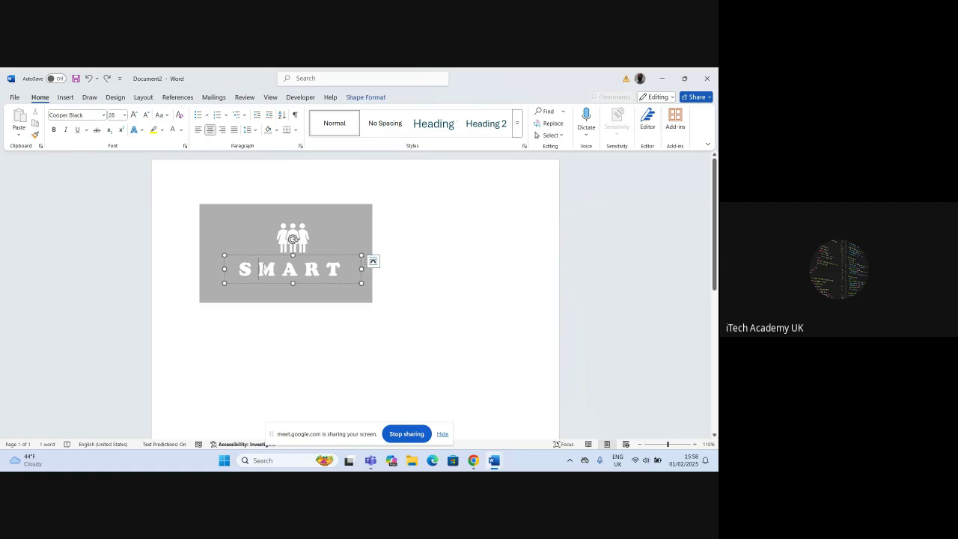
{"action": "key", "text": "Escape"}
{"action": "left_click", "coordinate": [474, 276]}
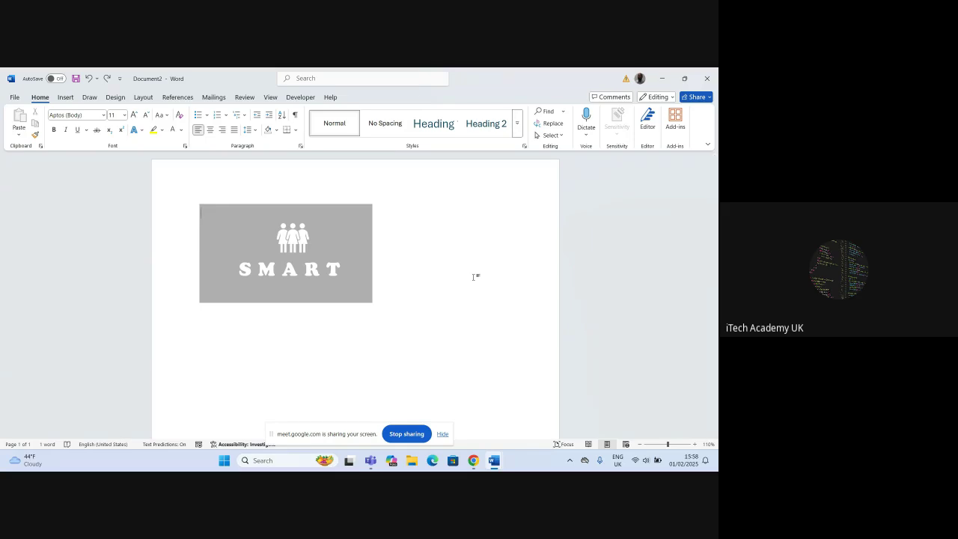
{"action": "left_click", "coordinate": [293, 233]}
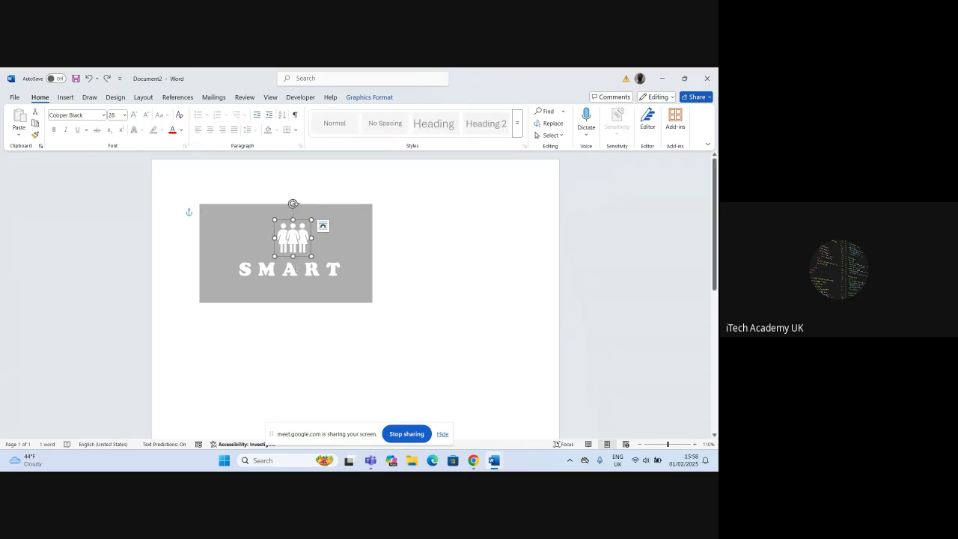
{"action": "left_click", "coordinate": [294, 241]}
{"action": "left_click", "coordinate": [293, 228]}
{"action": "left_click", "coordinate": [250, 219]}
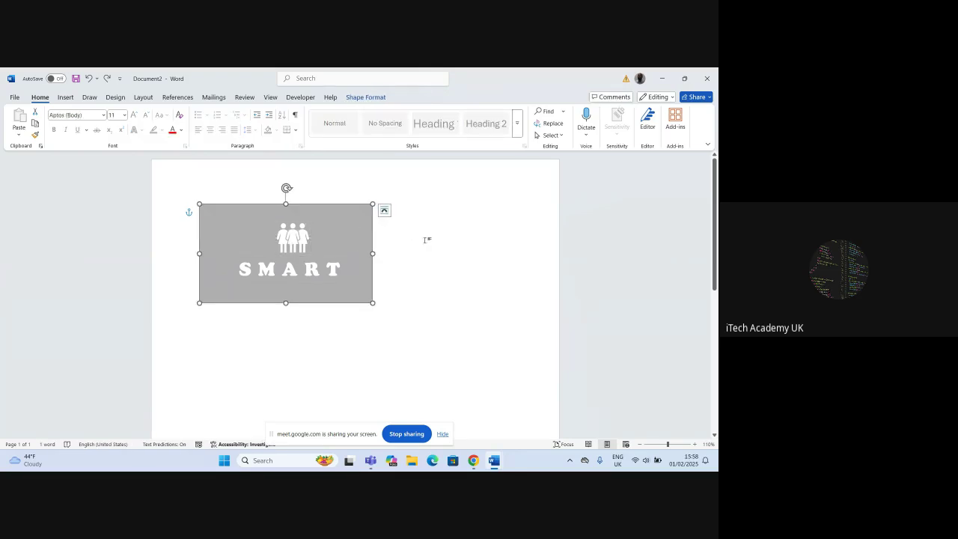
{"action": "left_click", "coordinate": [298, 238]}
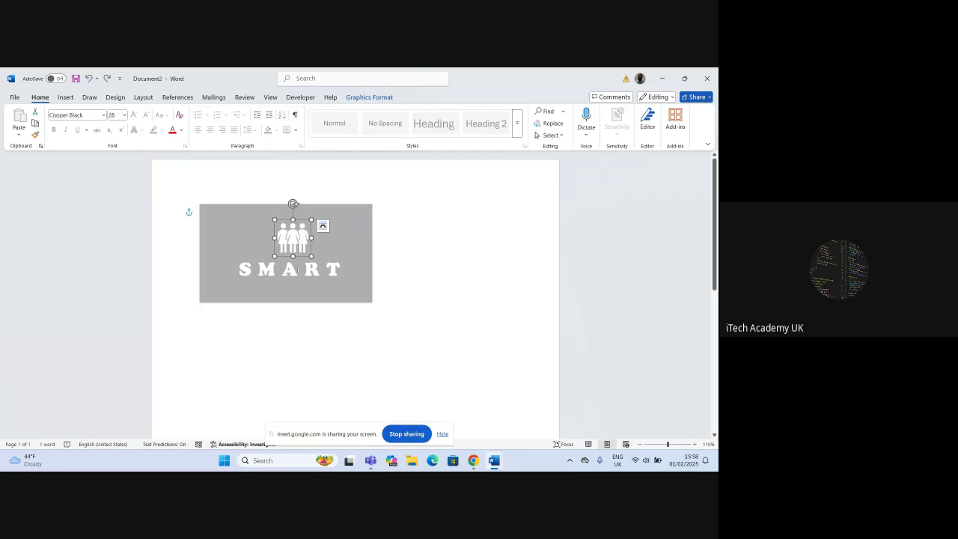
{"action": "left_click", "coordinate": [297, 269]}
{"action": "key", "text": "Escape"}
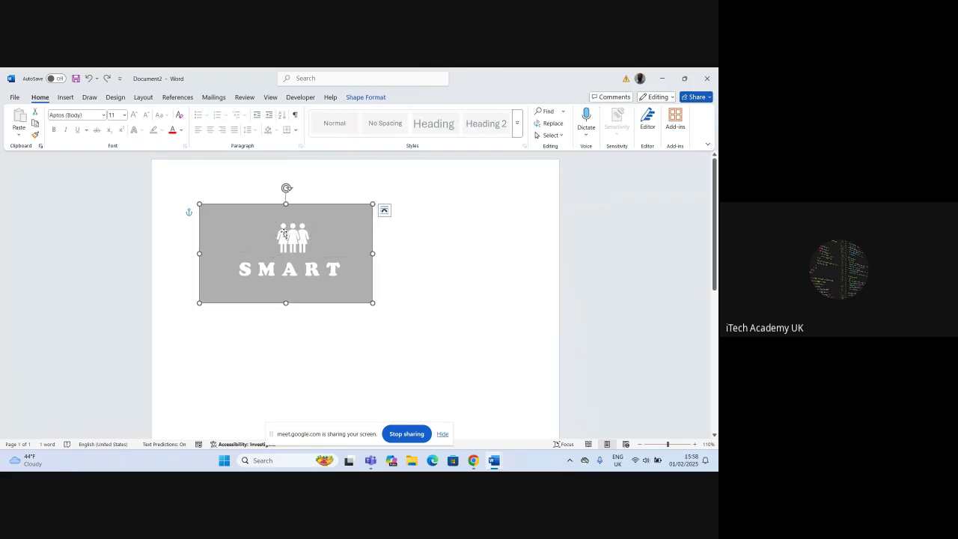
Group the white people icon with the SMART text box.
{"action": "left_click", "coordinate": [285, 233]}
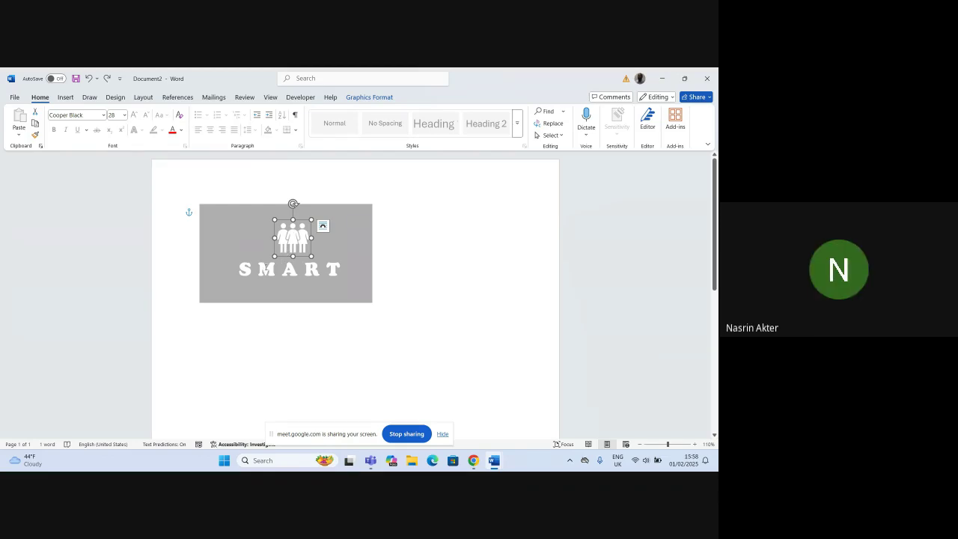
{"action": "left_click", "coordinate": [267, 267], "text": "shift"}
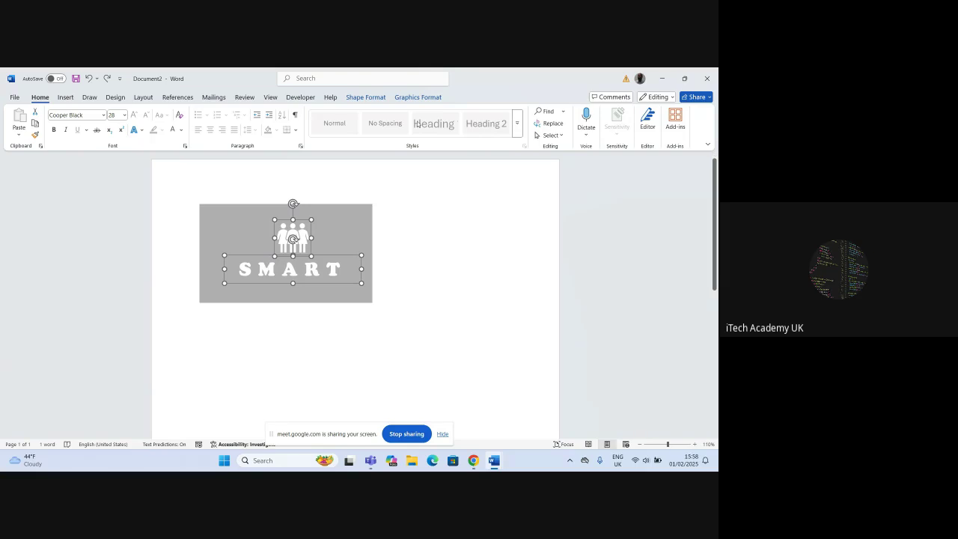
{"action": "left_click", "coordinate": [366, 97]}
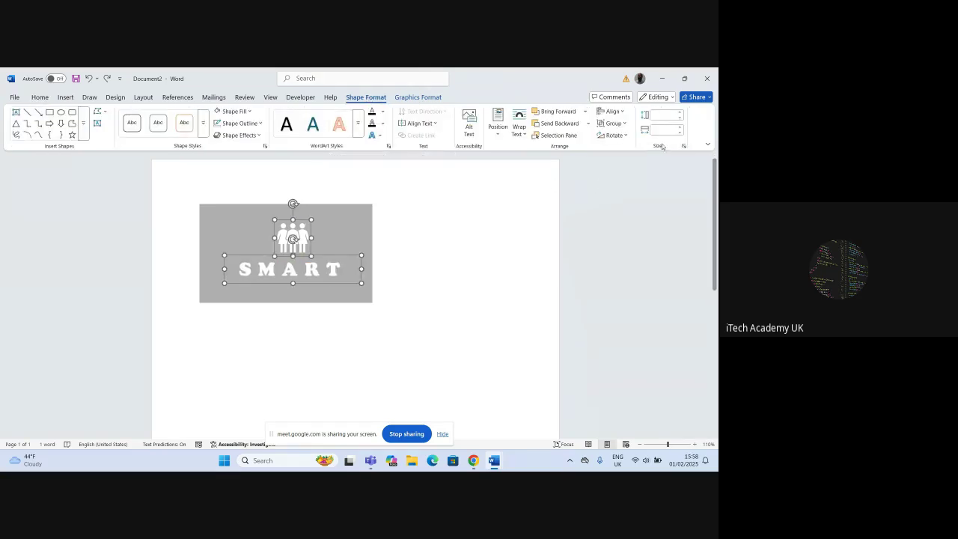
{"action": "left_click", "coordinate": [625, 123]}
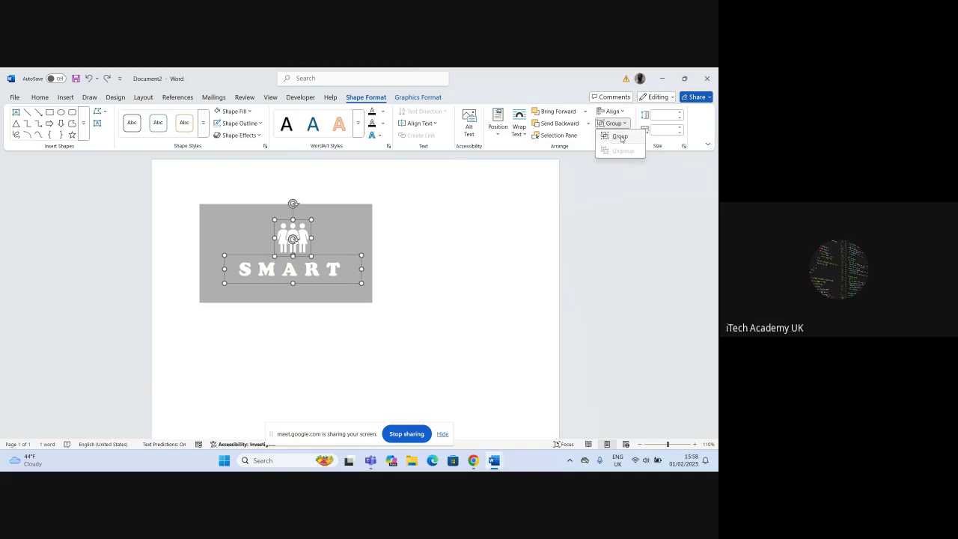
{"action": "left_click", "coordinate": [620, 136]}
{"action": "left_click", "coordinate": [510, 226]}
Nudge the icon and SMART group slightly left toward the center of the gray rectangle.
{"action": "left_click", "coordinate": [293, 237]}
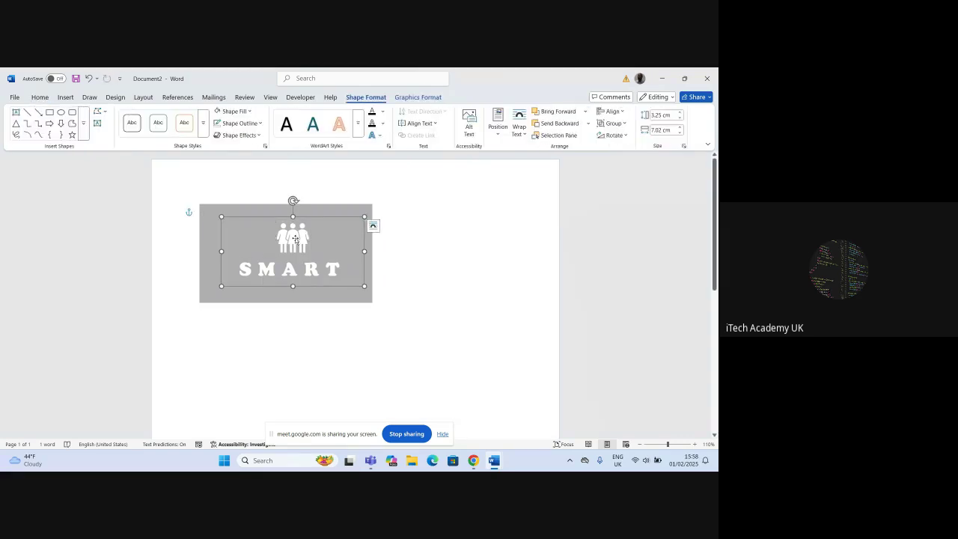
{"action": "mouse_move", "coordinate": [293, 237]}
{"action": "left_mouse_down"}
{"action": "mouse_move", "coordinate": [305, 232]}
{"action": "mouse_move", "coordinate": [291, 237]}
{"action": "left_mouse_up"}
{"action": "left_click", "coordinate": [401, 245]}
{"action": "left_click", "coordinate": [311, 283]}
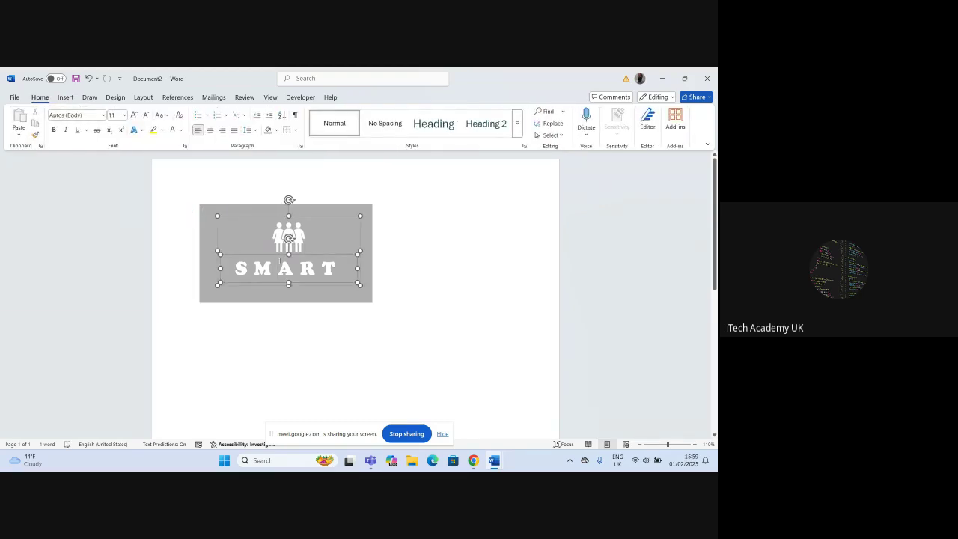
{"action": "left_click", "coordinate": [392, 262]}
{"action": "left_click", "coordinate": [316, 243]}
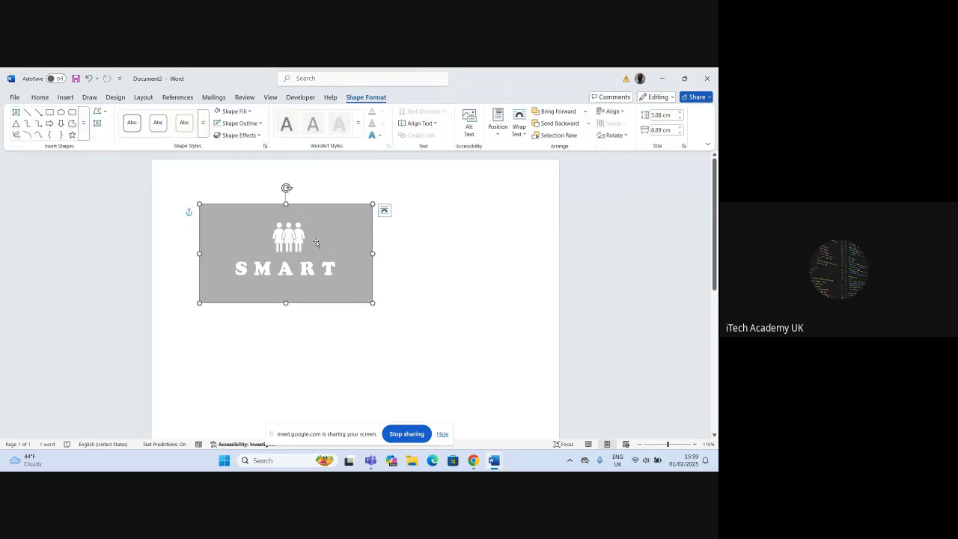
Select the icon and SMART group together with the gray rectangle and apply Align Center to them.
{"action": "left_click", "coordinate": [295, 239]}
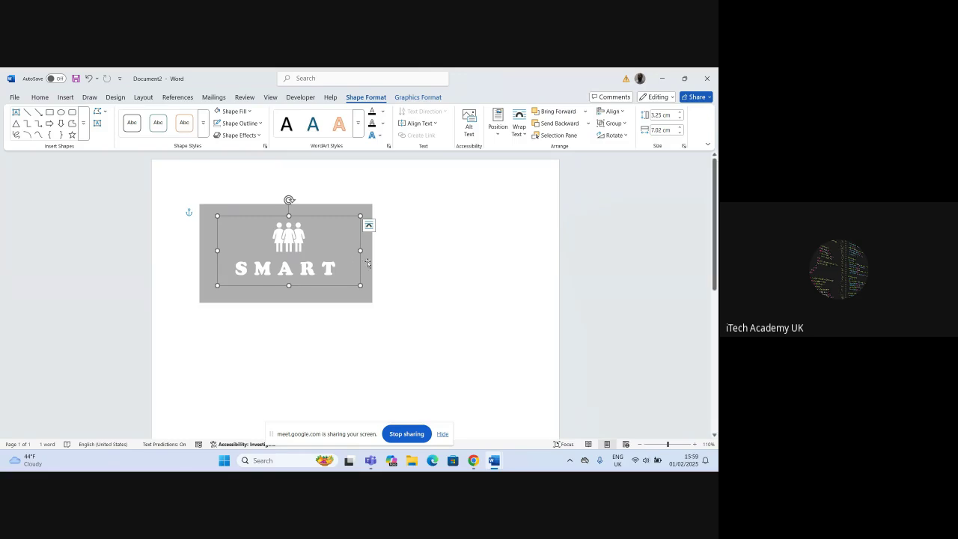
{"action": "left_click", "coordinate": [319, 246]}
{"action": "left_click", "coordinate": [300, 247]}
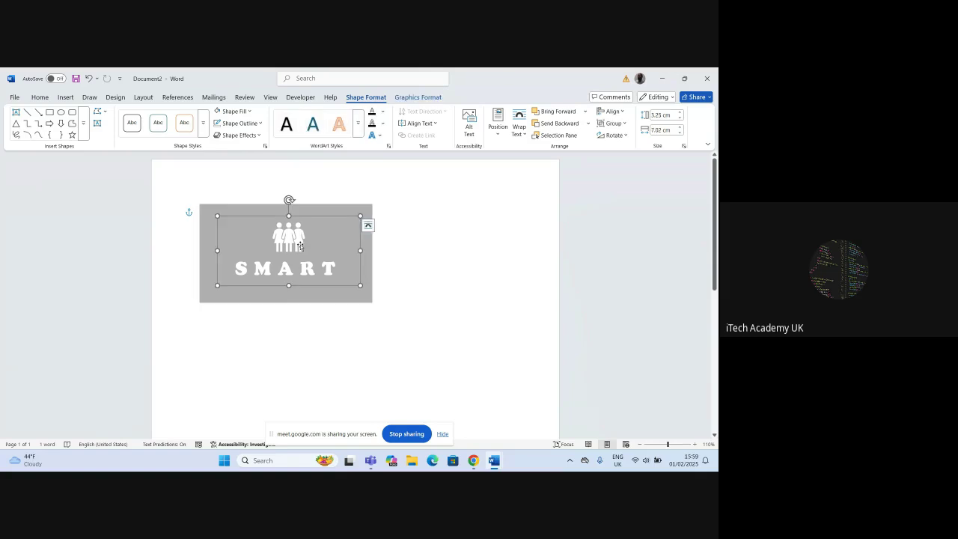
{"action": "left_click", "coordinate": [349, 208]}
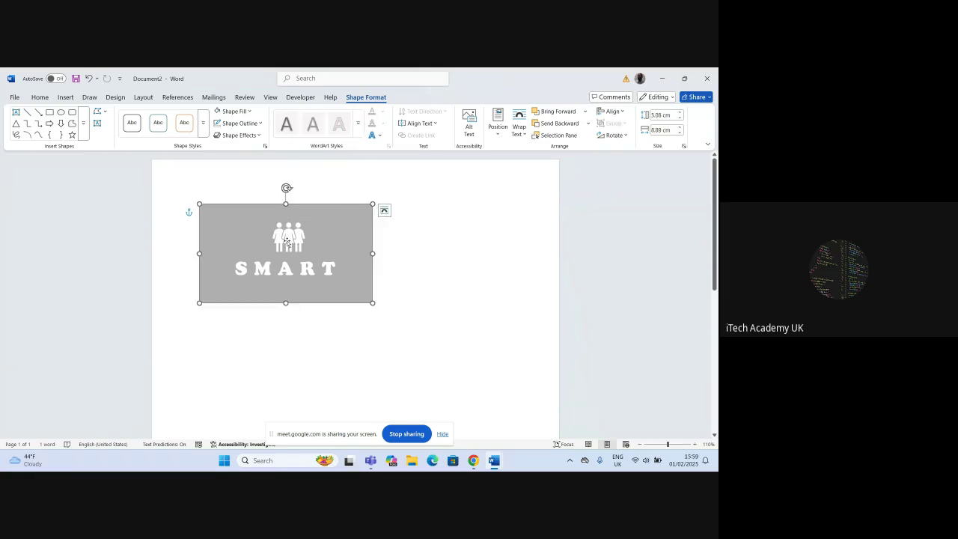
{"action": "left_click", "coordinate": [288, 242]}
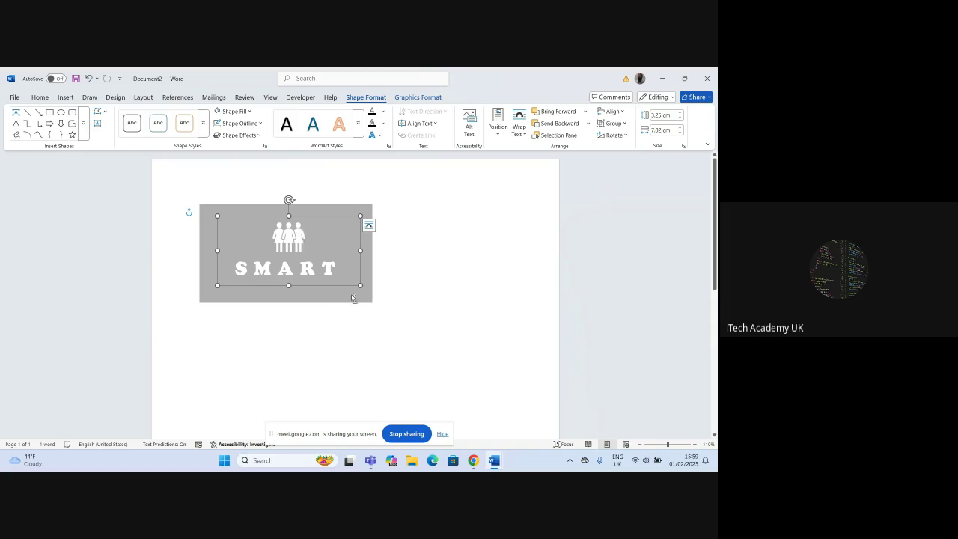
{"action": "key", "text": "ctrl"}
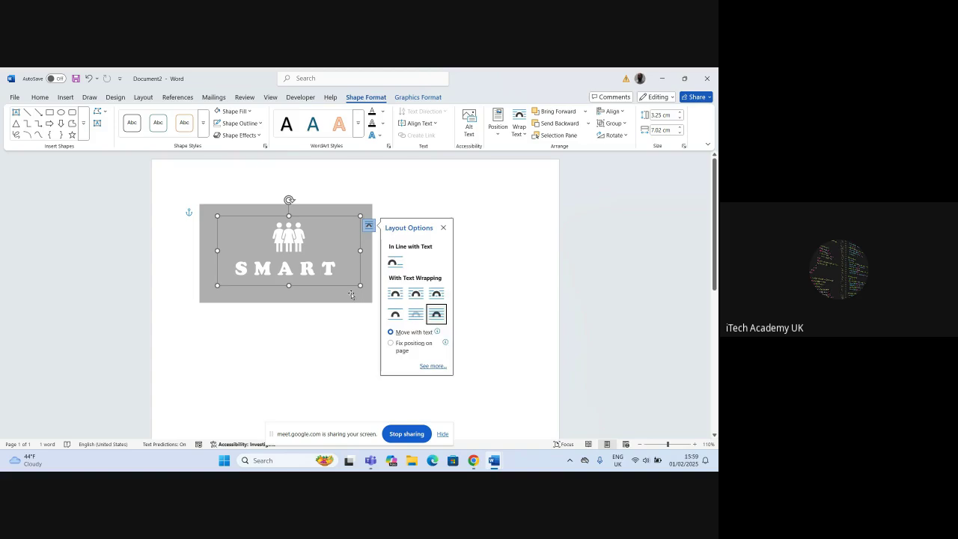
{"action": "left_click", "coordinate": [351, 294], "text": "ctrl"}
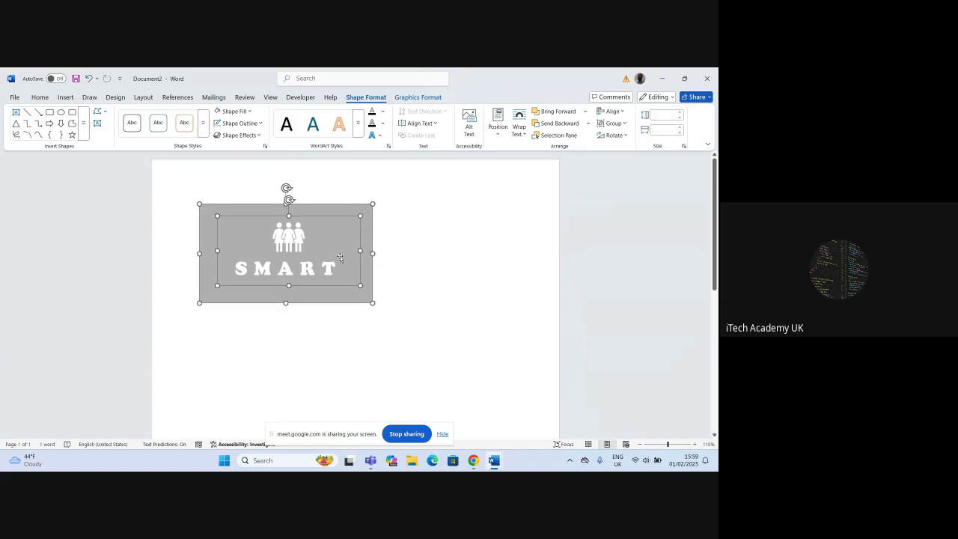
{"action": "left_click", "coordinate": [621, 111]}
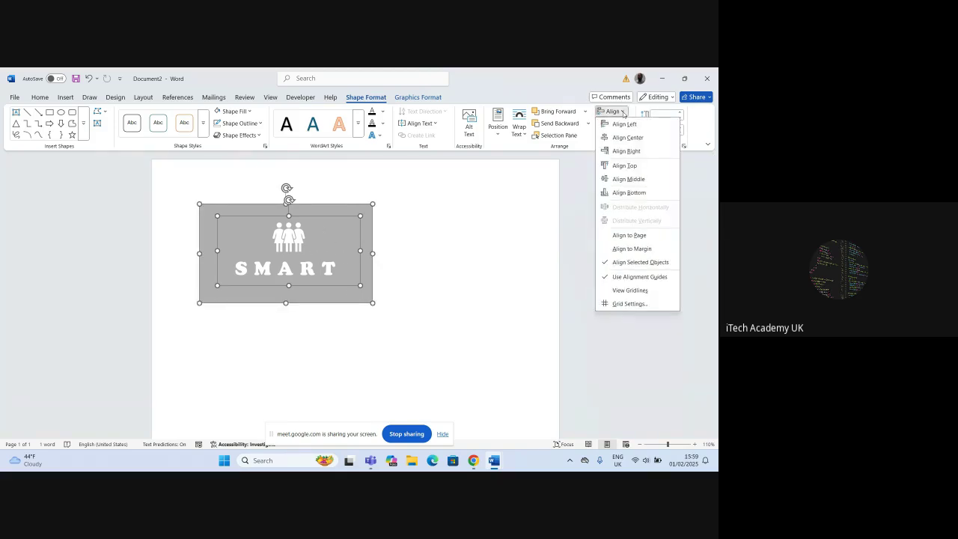
{"action": "left_click", "coordinate": [631, 152]}
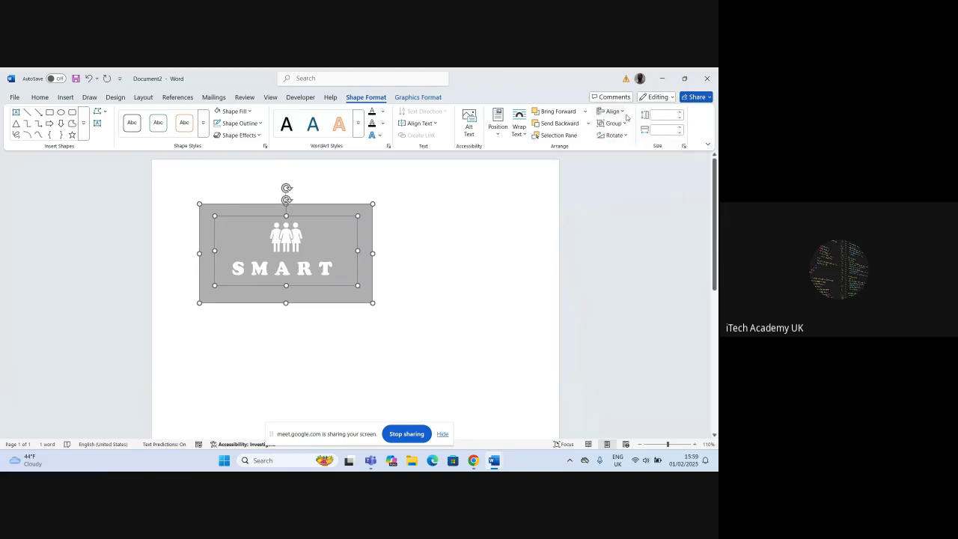
Apply Align Middle to the icon and SMART group and the gray rectangle.
{"action": "left_click", "coordinate": [625, 114]}
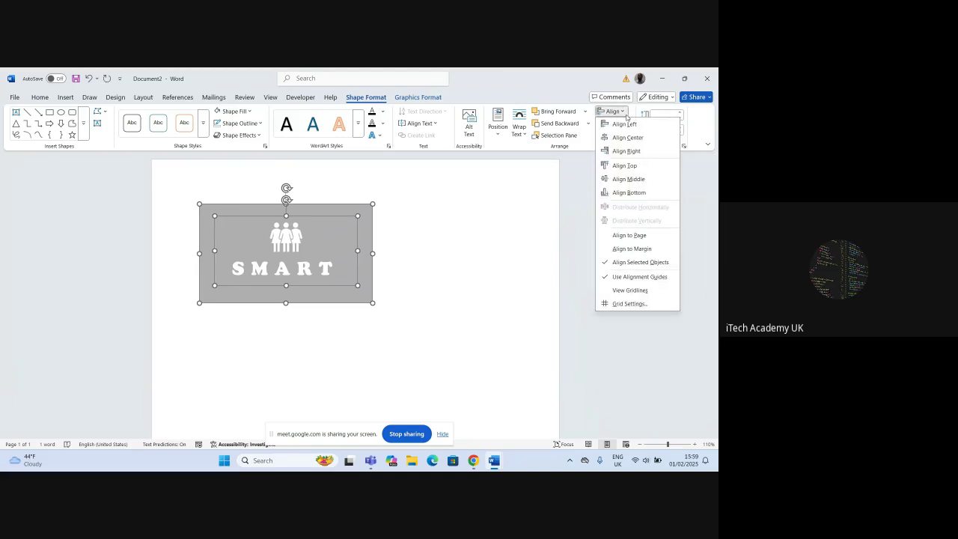
{"action": "left_click", "coordinate": [630, 179]}
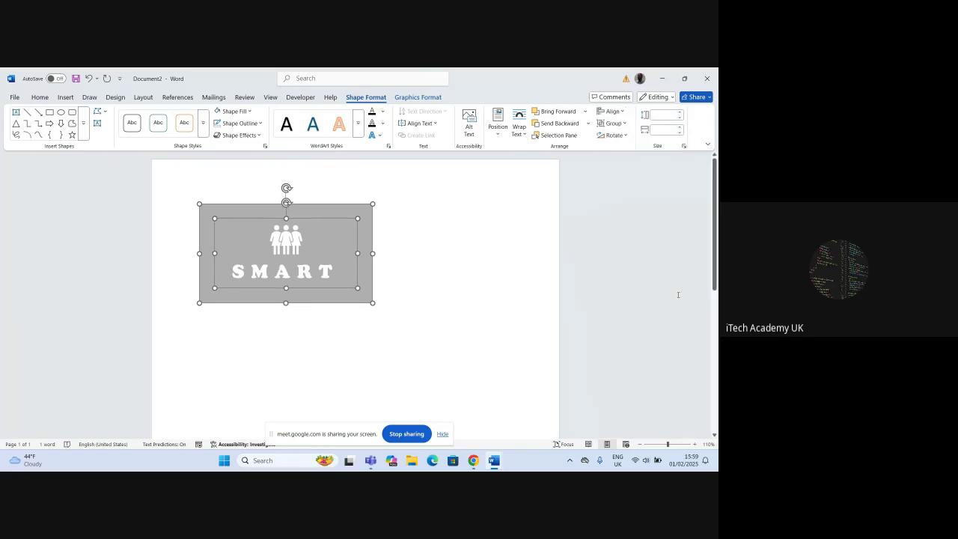
{"action": "left_click", "coordinate": [678, 299]}
{"action": "left_click", "coordinate": [300, 271]}
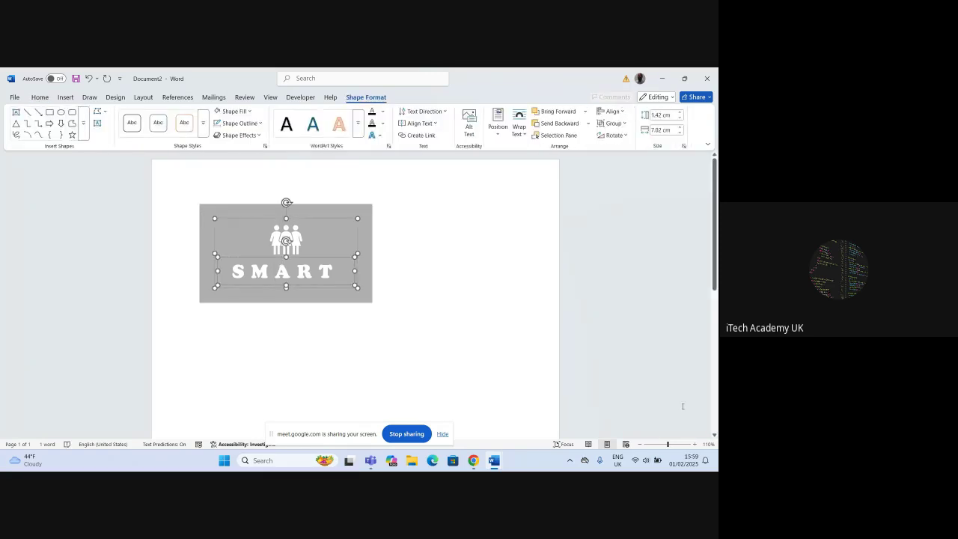
{"action": "left_click", "coordinate": [674, 405]}
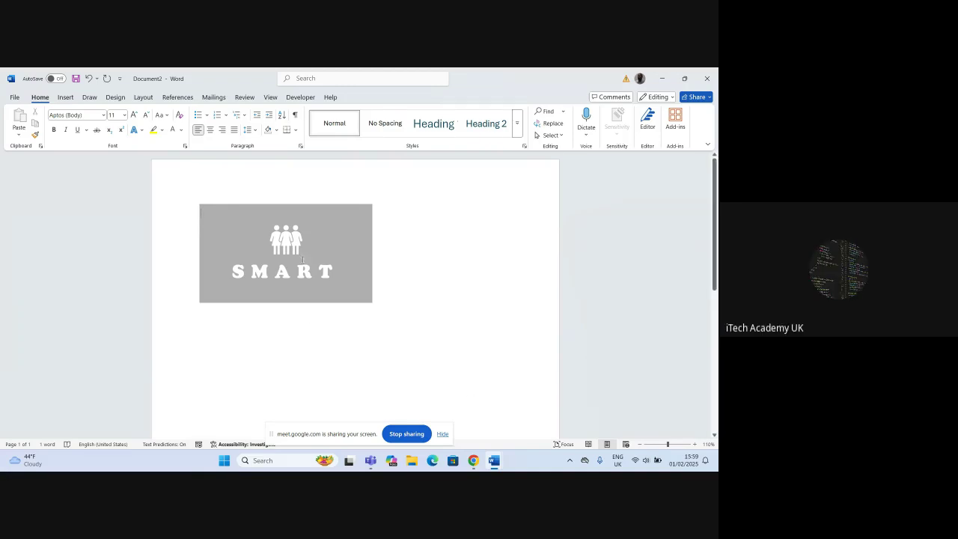
Group the gray rectangle with the icon and SMART group so the whole card is a single object.
{"action": "left_click", "coordinate": [301, 257]}
{"action": "left_click", "coordinate": [363, 214]}
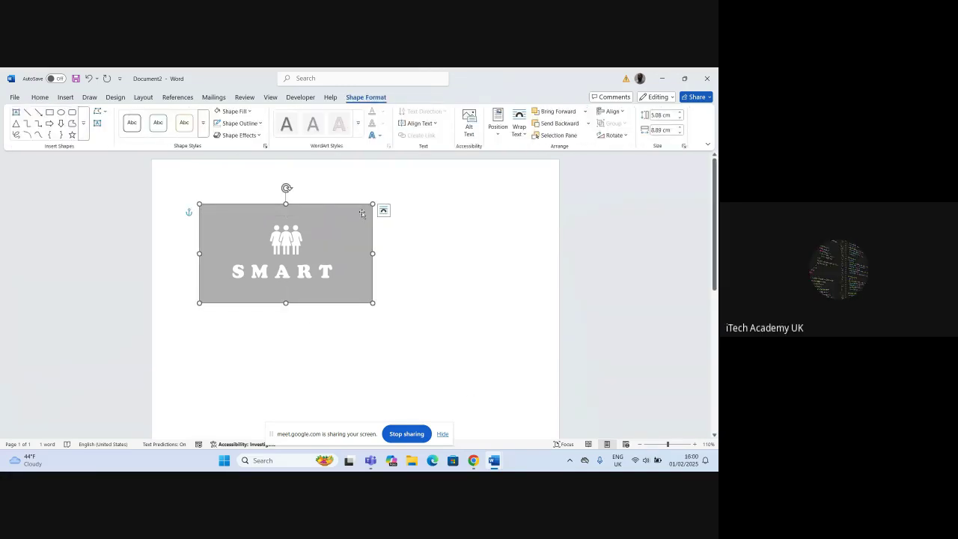
{"action": "left_click", "coordinate": [290, 245]}
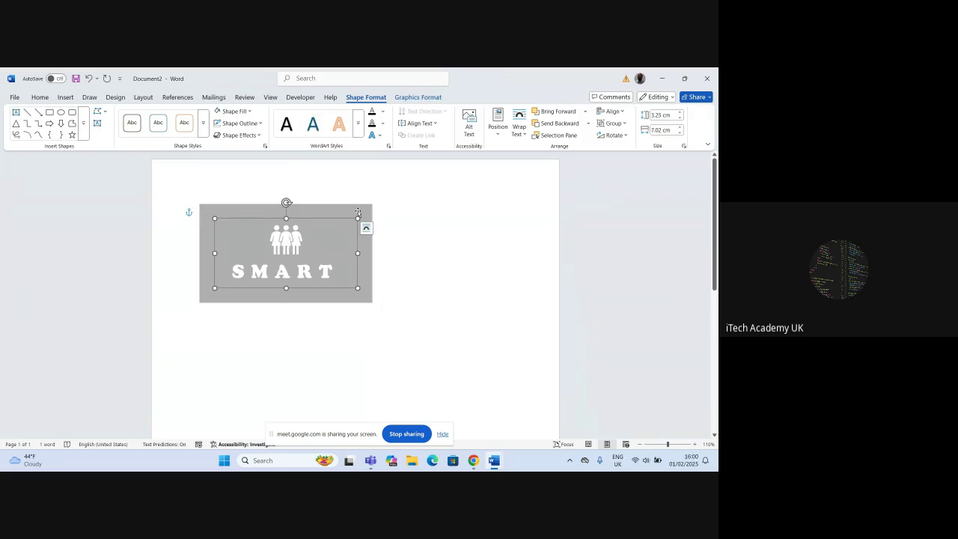
{"action": "left_click", "coordinate": [358, 213]}
{"action": "left_click", "coordinate": [297, 257]}
{"action": "left_click", "coordinate": [363, 214], "text": "shift"}
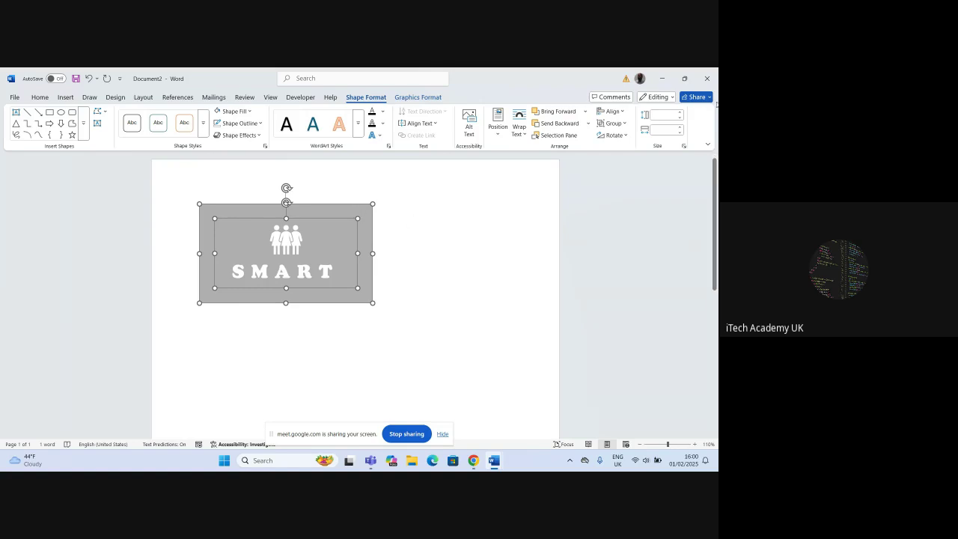
{"action": "left_click", "coordinate": [625, 123]}
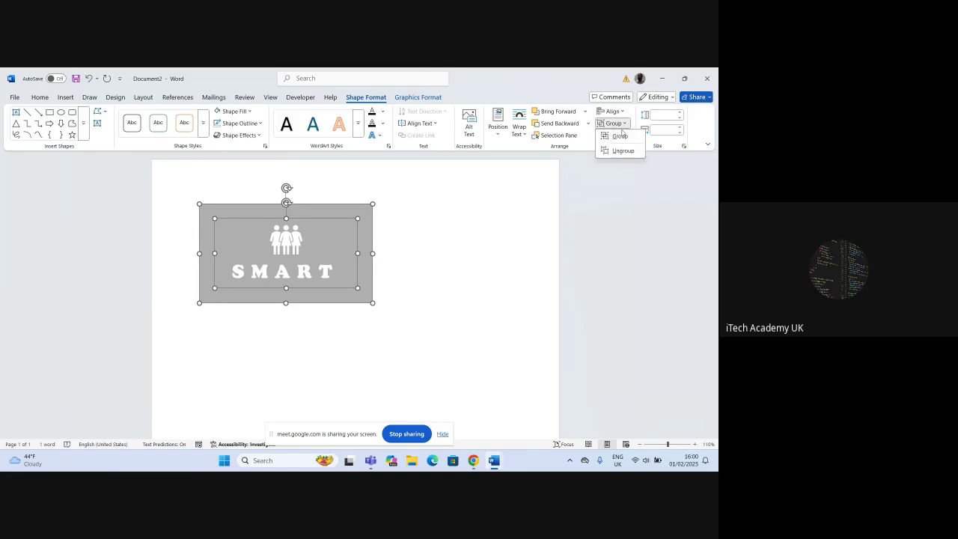
{"action": "left_click", "coordinate": [620, 136]}
{"action": "left_click", "coordinate": [479, 236]}
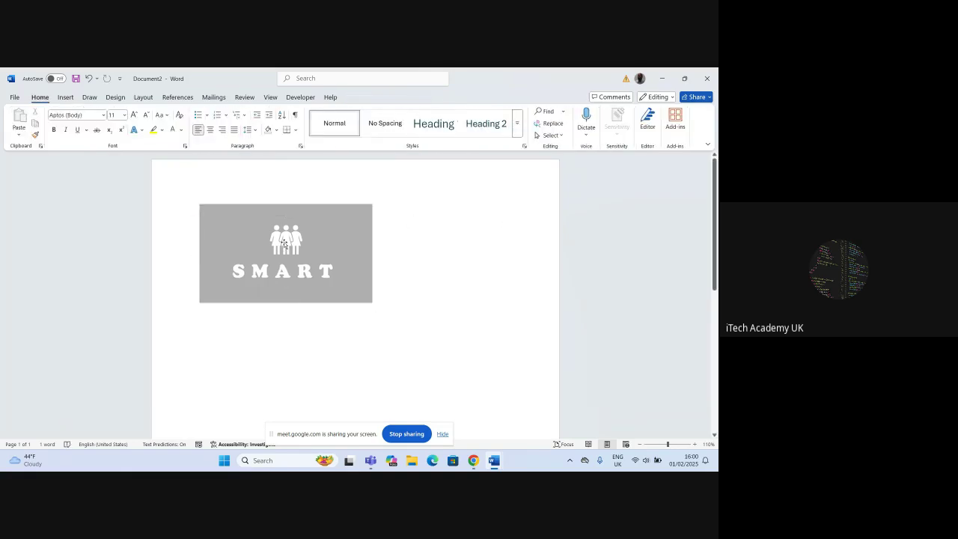
Move the grouped card to the upper-left corner of the page.
{"action": "left_click", "coordinate": [306, 247]}
{"action": "left_click_drag", "start_coordinate": [305, 247], "coordinate": [269, 208]}
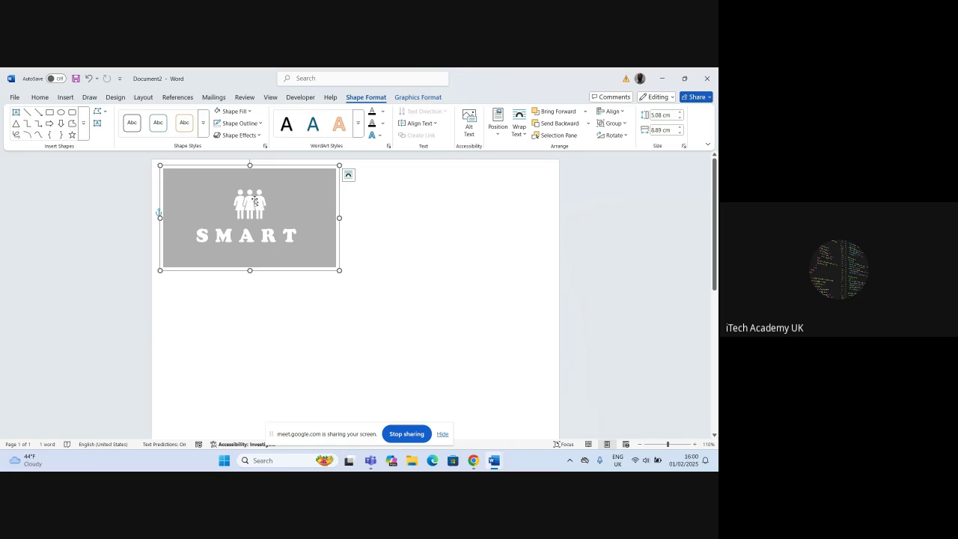
{"action": "left_click", "coordinate": [245, 212]}
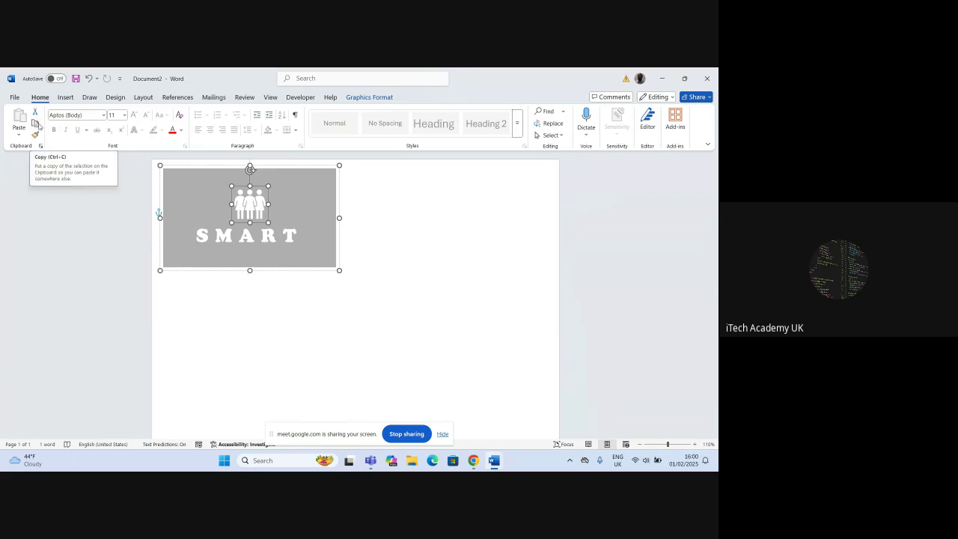
{"action": "left_click", "coordinate": [380, 269]}
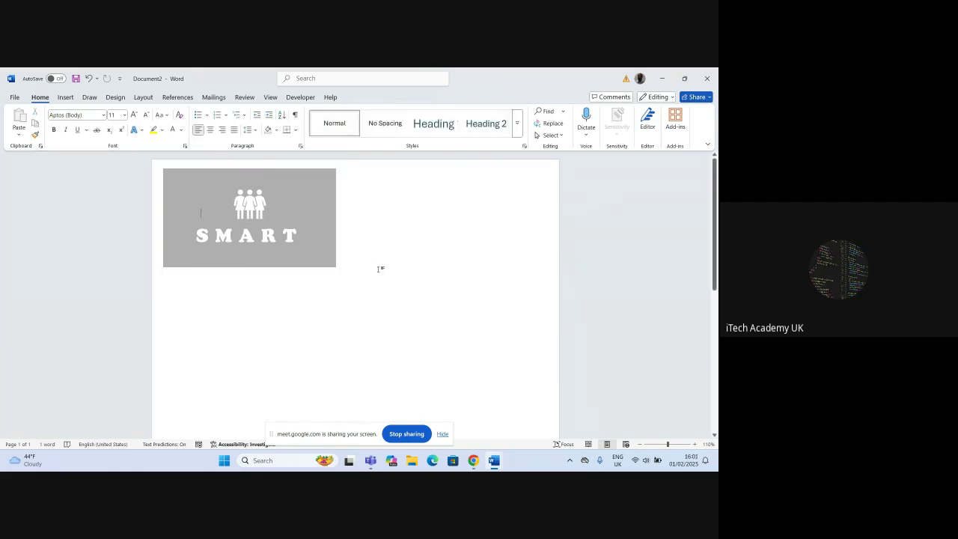
Duplicate the SMART card and place the copy beside the original near the page's right edge.
{"action": "left_click", "coordinate": [329, 258]}
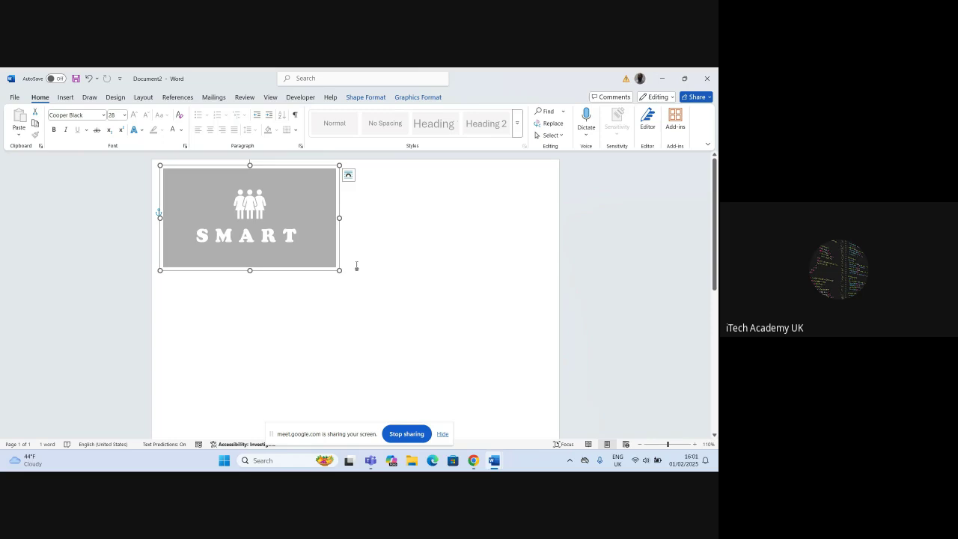
{"action": "left_click", "coordinate": [371, 255]}
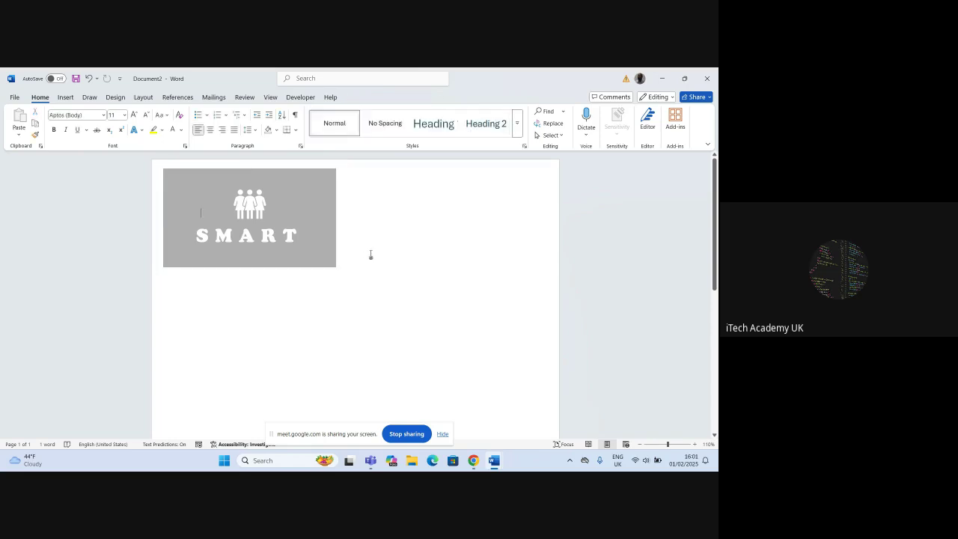
{"action": "left_click", "coordinate": [324, 253]}
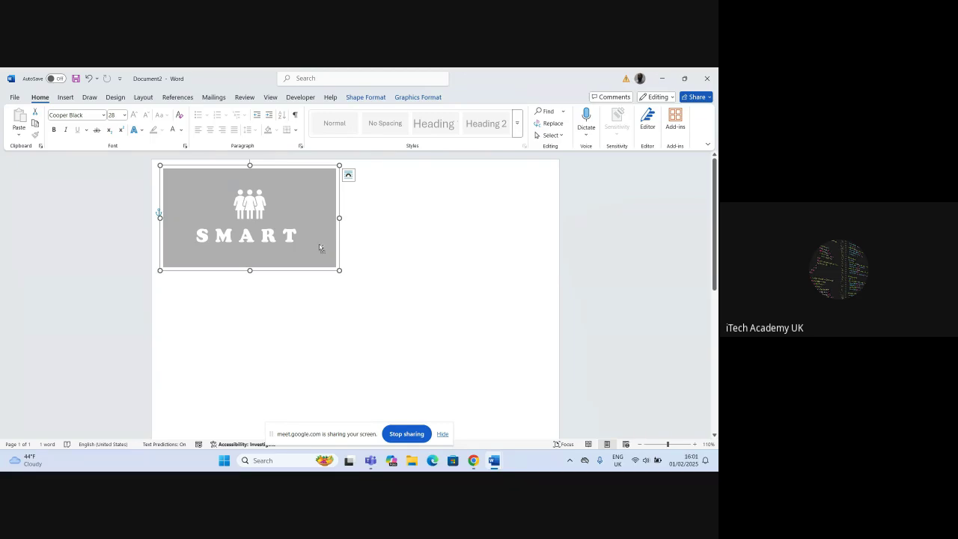
{"action": "left_click_drag", "start_coordinate": [320, 248], "coordinate": [529, 243]}
{"action": "left_click", "coordinate": [458, 335]}
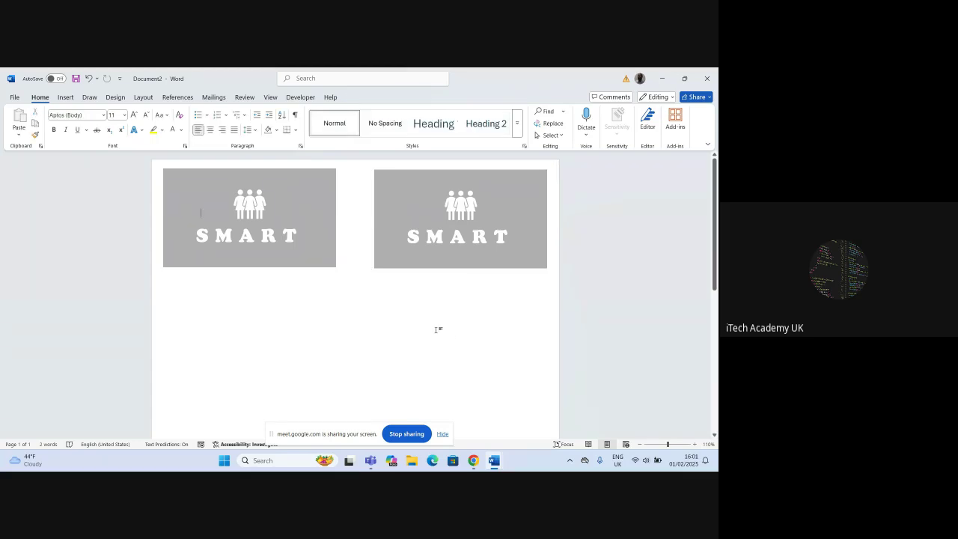
Try applying Align Center to the two SMART cards together, and undo the alignment.
{"action": "left_click", "coordinate": [160, 212]}
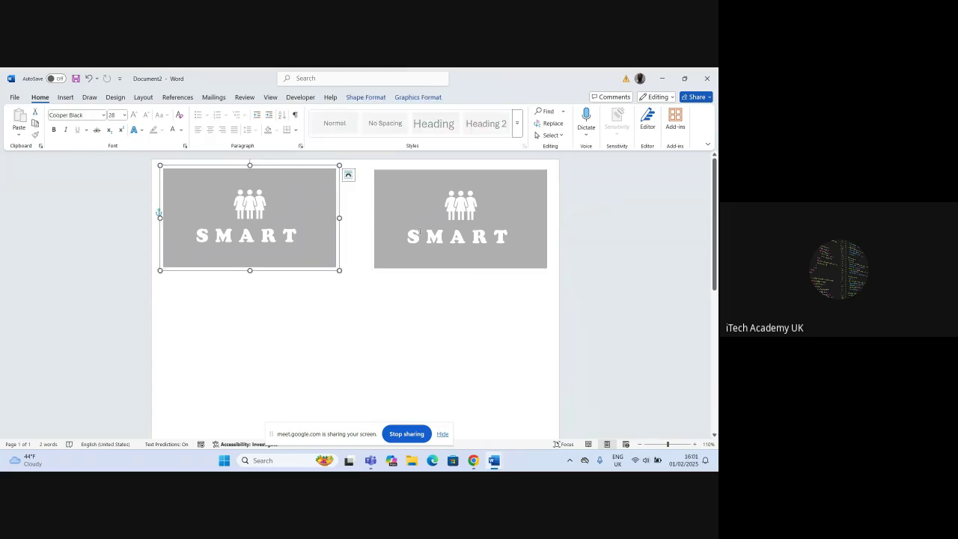
{"action": "key", "text": "Tab"}
{"action": "left_click", "coordinate": [277, 222]}
{"action": "left_click", "coordinate": [404, 206], "text": "shift"}
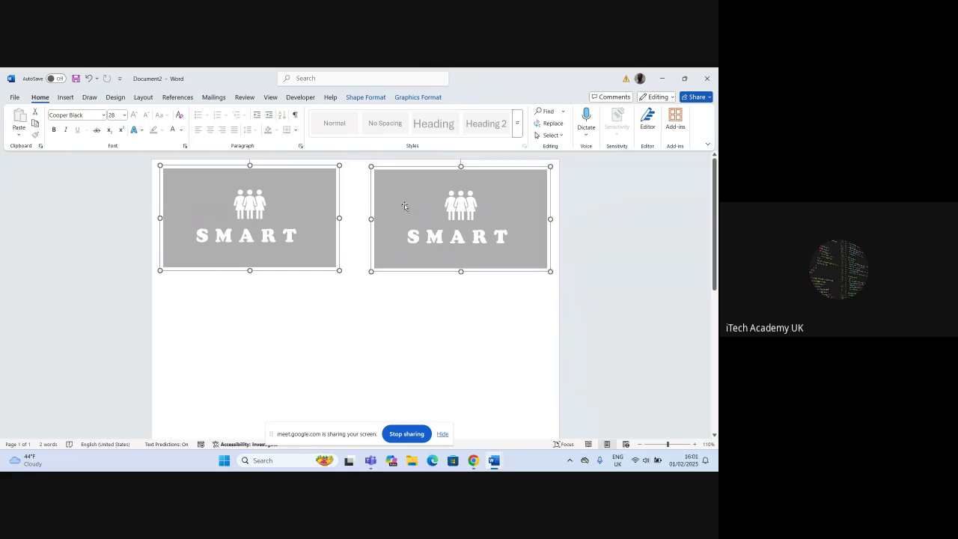
{"action": "left_click", "coordinate": [360, 98]}
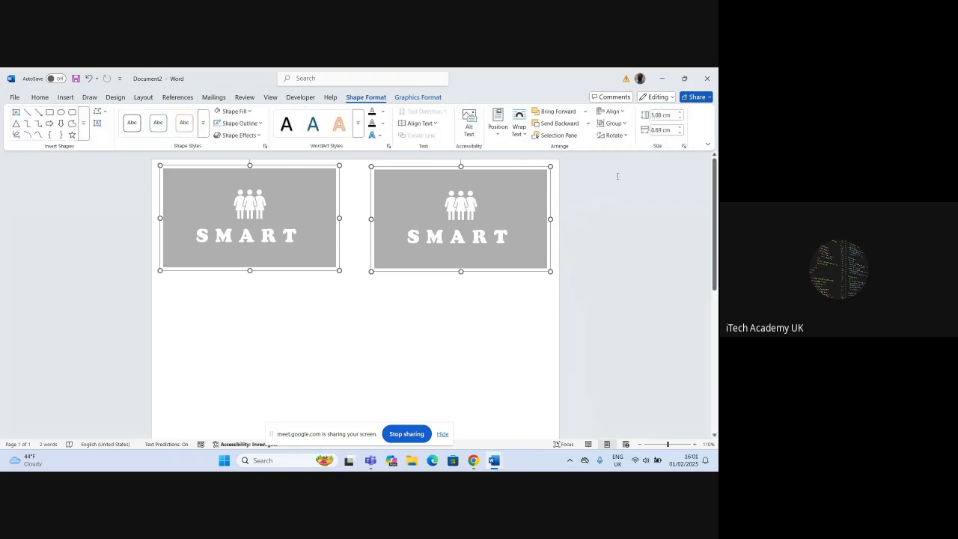
{"action": "left_click", "coordinate": [620, 113]}
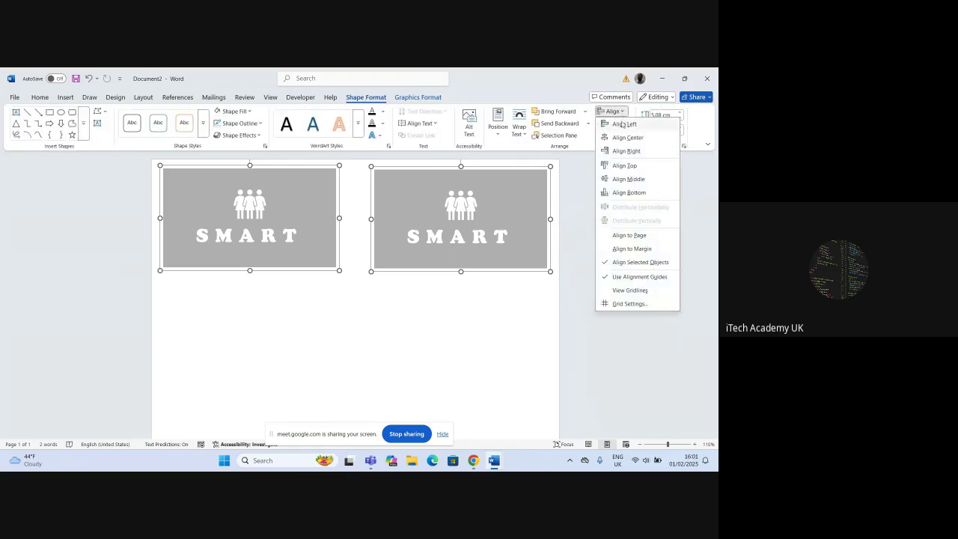
{"action": "left_click", "coordinate": [626, 137]}
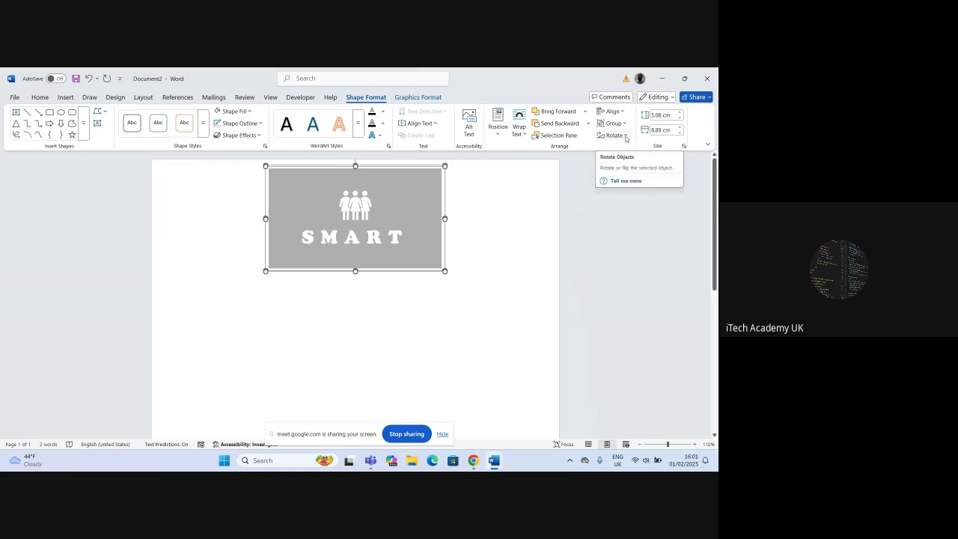
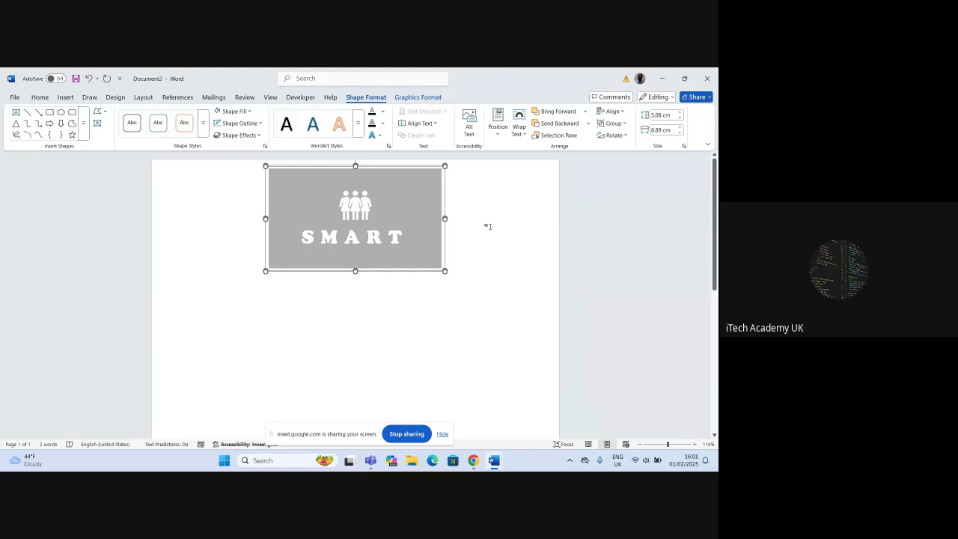
{"action": "key", "text": "ctrl+v"}
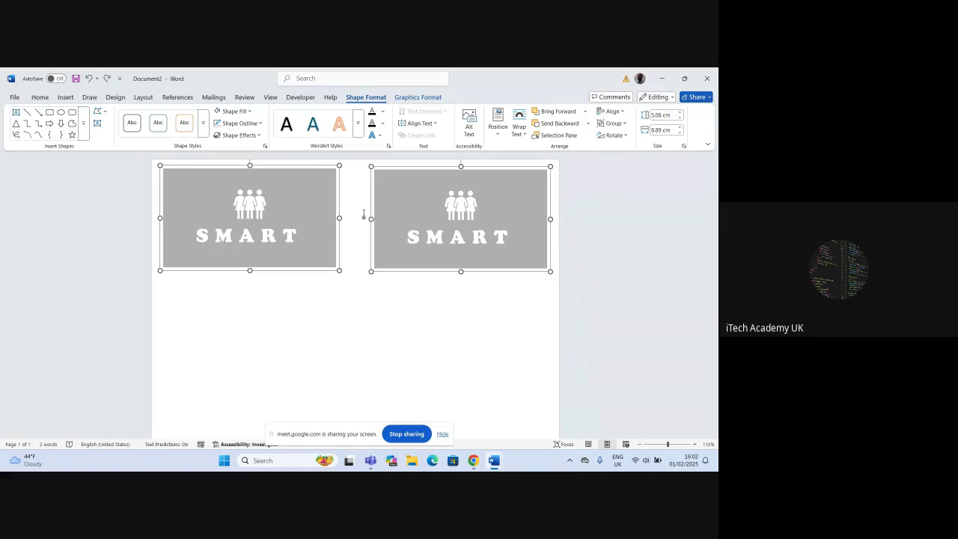
Group the two SMART cards into one object and apply Align Center relative to the margin.
{"action": "left_click", "coordinate": [623, 112]}
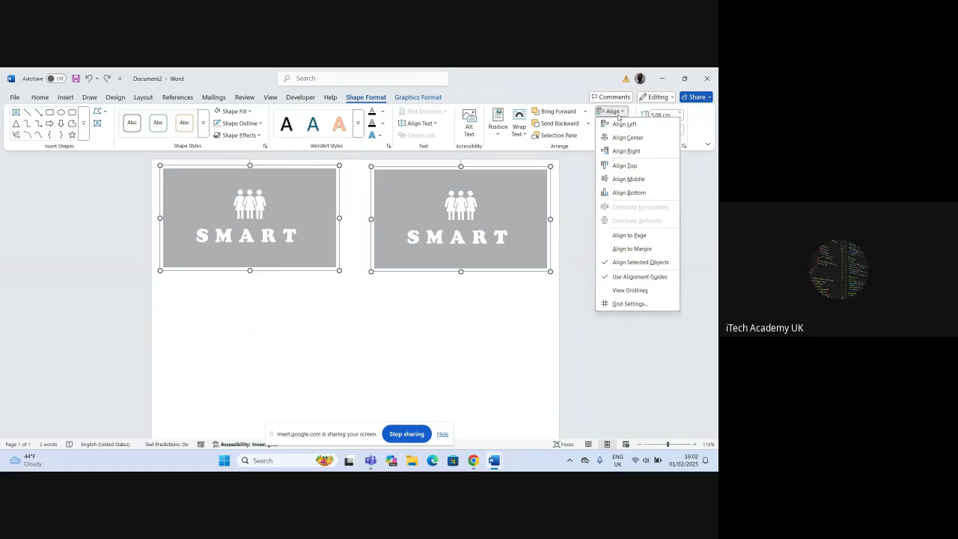
{"action": "left_click", "coordinate": [613, 249]}
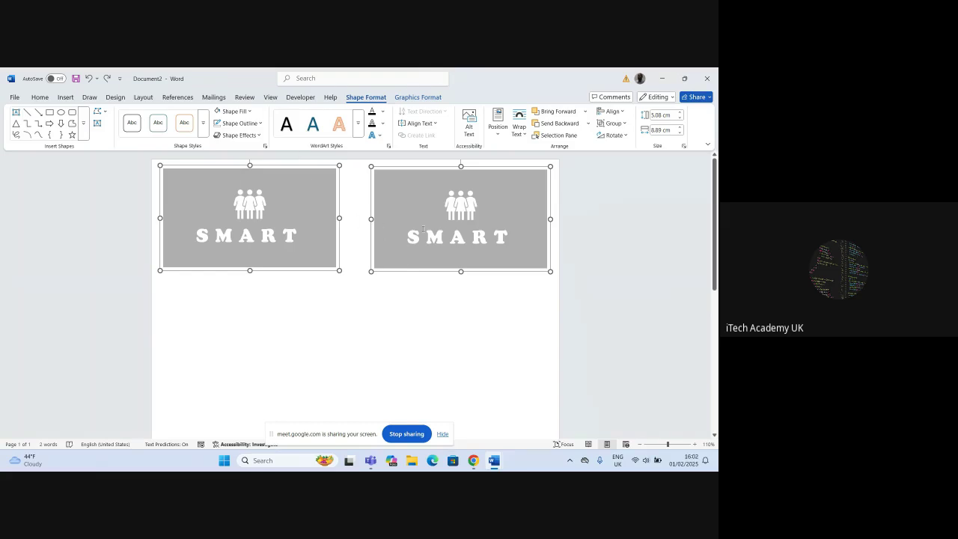
{"action": "left_click", "coordinate": [612, 123]}
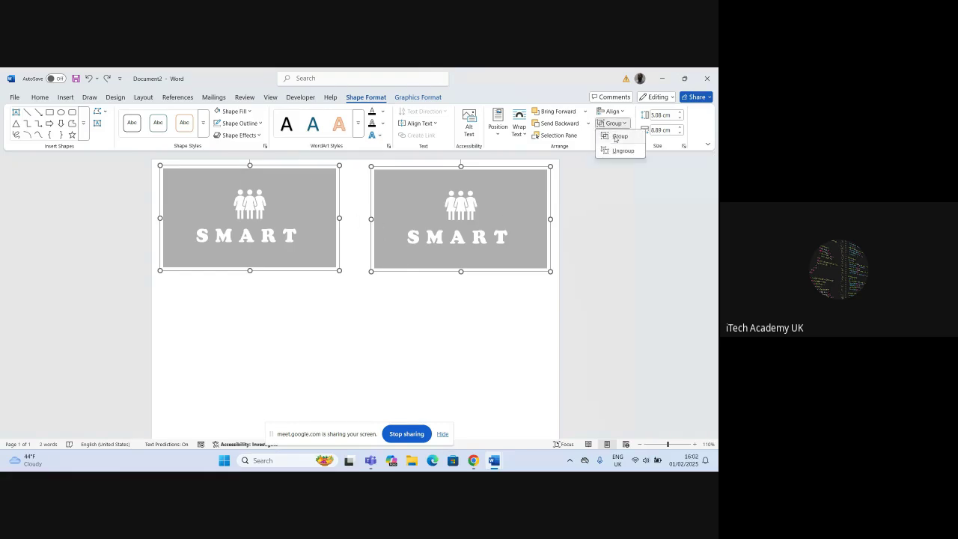
{"action": "left_click", "coordinate": [615, 137]}
{"action": "left_click", "coordinate": [349, 209]}
{"action": "left_click", "coordinate": [380, 206]}
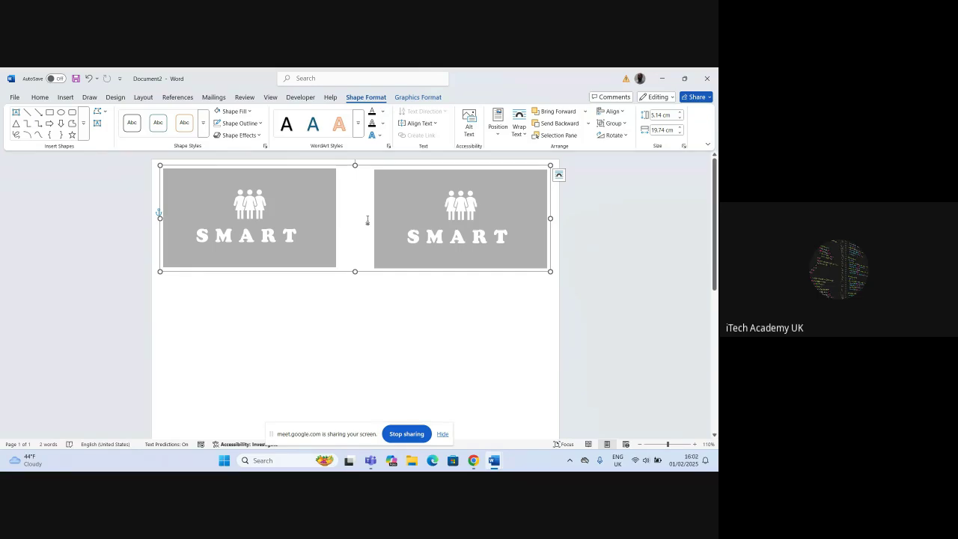
{"action": "left_click", "coordinate": [621, 112]}
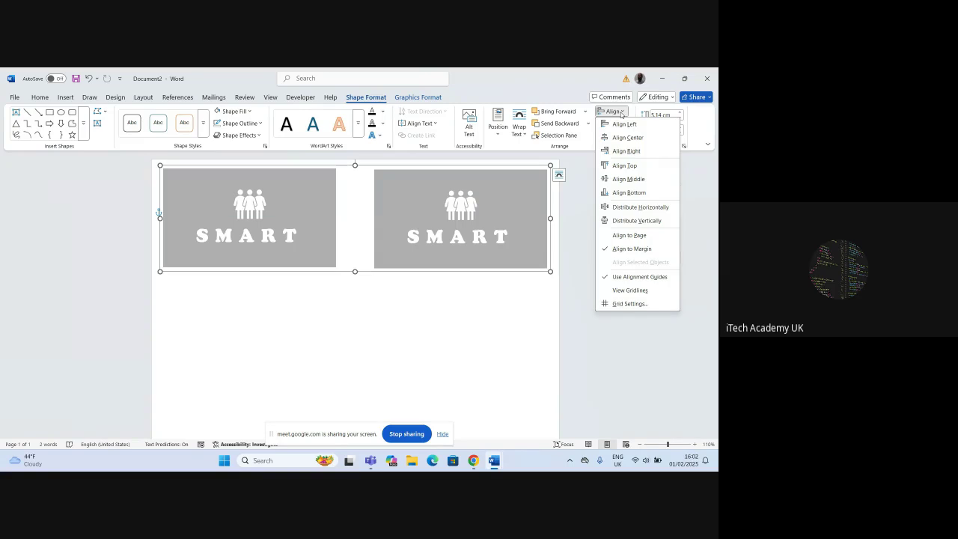
{"action": "left_click", "coordinate": [620, 138]}
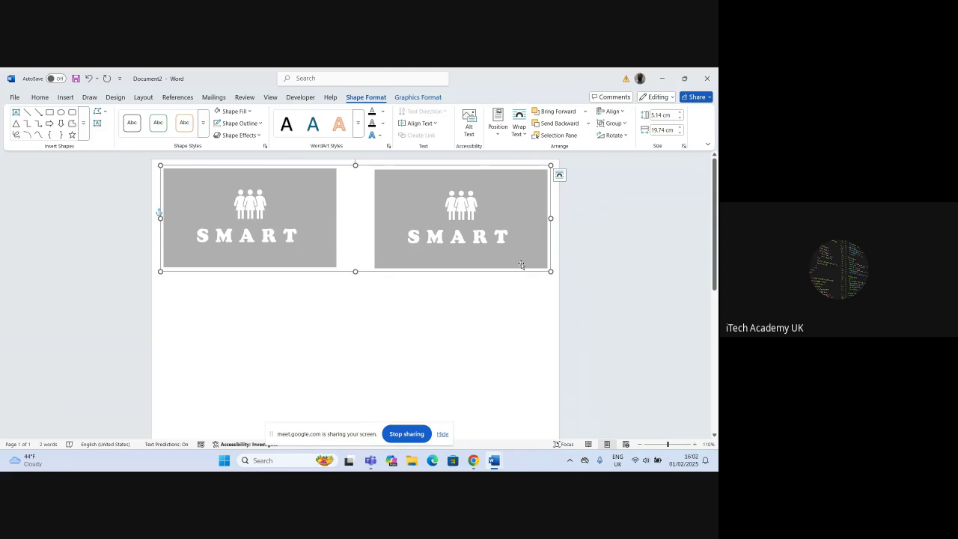
Ungroup the pair into two separate cards and nudge both slightly to the left.
{"action": "left_click", "coordinate": [455, 217]}
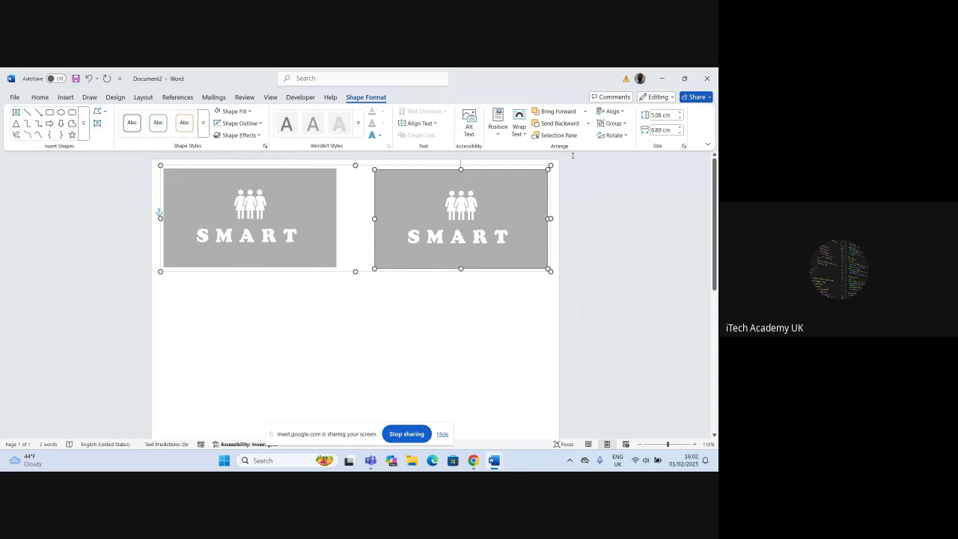
{"action": "left_click", "coordinate": [622, 125]}
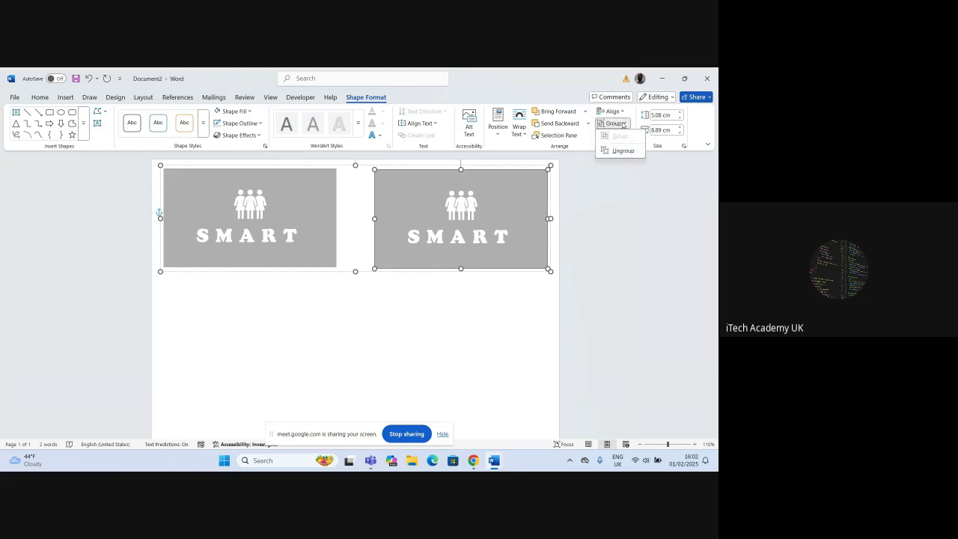
{"action": "left_click", "coordinate": [617, 150]}
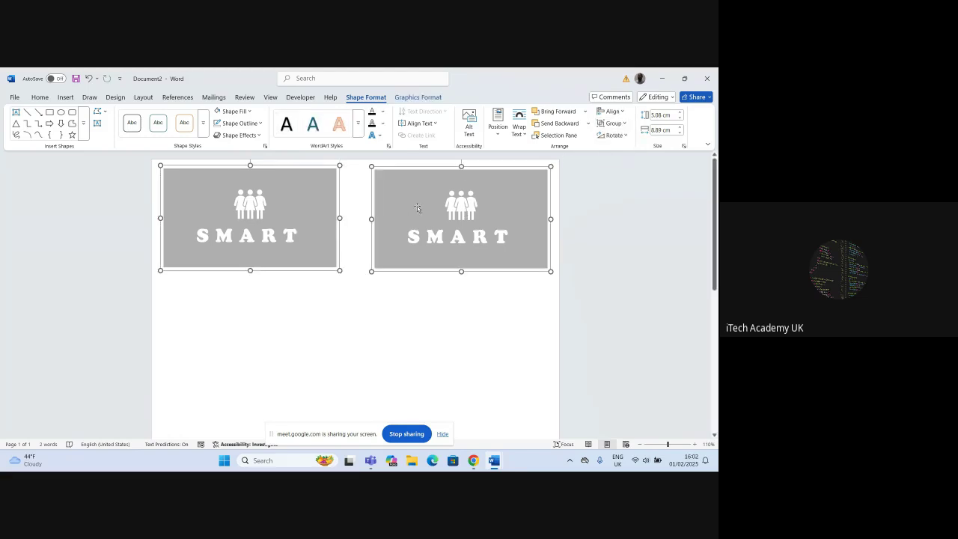
{"action": "mouse_move", "coordinate": [417, 207]}
{"action": "left_mouse_down"}
{"action": "mouse_move", "coordinate": [408, 204]}
{"action": "mouse_move", "coordinate": [414, 208]}
{"action": "left_mouse_up"}
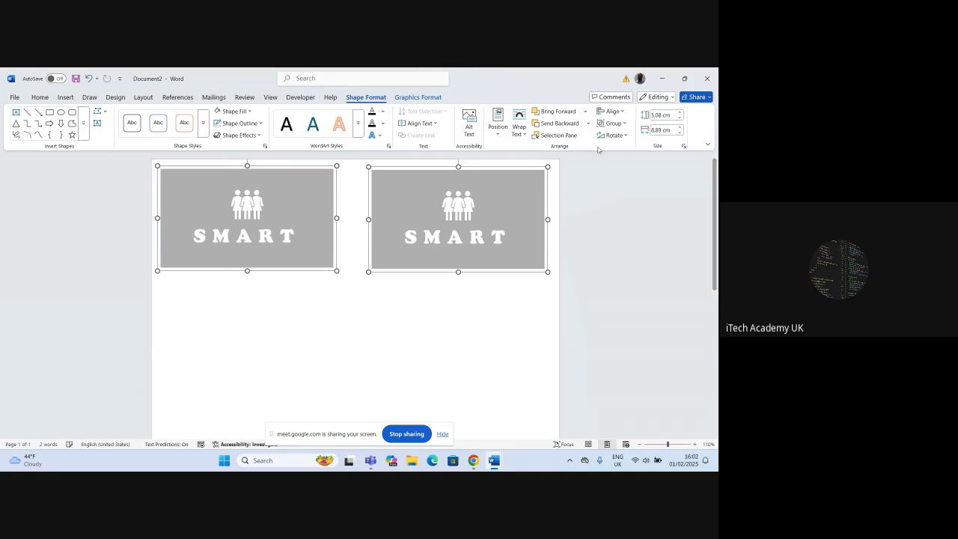
Ungroup both cards so each gray rectangle is separate from its icon and SMART group.
{"action": "left_click", "coordinate": [621, 123]}
{"action": "left_click", "coordinate": [616, 154]}
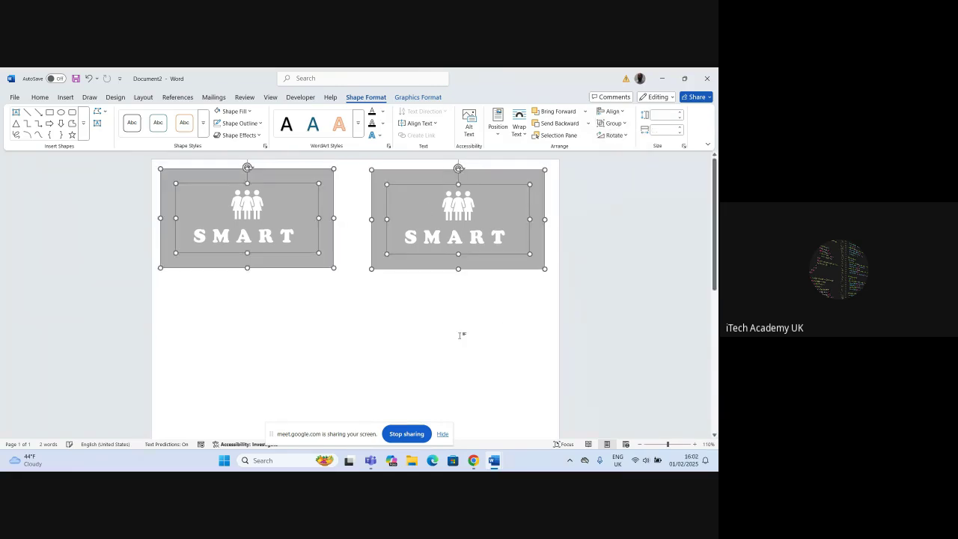
{"action": "left_click", "coordinate": [461, 334]}
Move the two gray rectangles closer together, shifting the left one right and the right one left behind their icons and text.
{"action": "left_click", "coordinate": [448, 251]}
{"action": "left_click", "coordinate": [303, 219]}
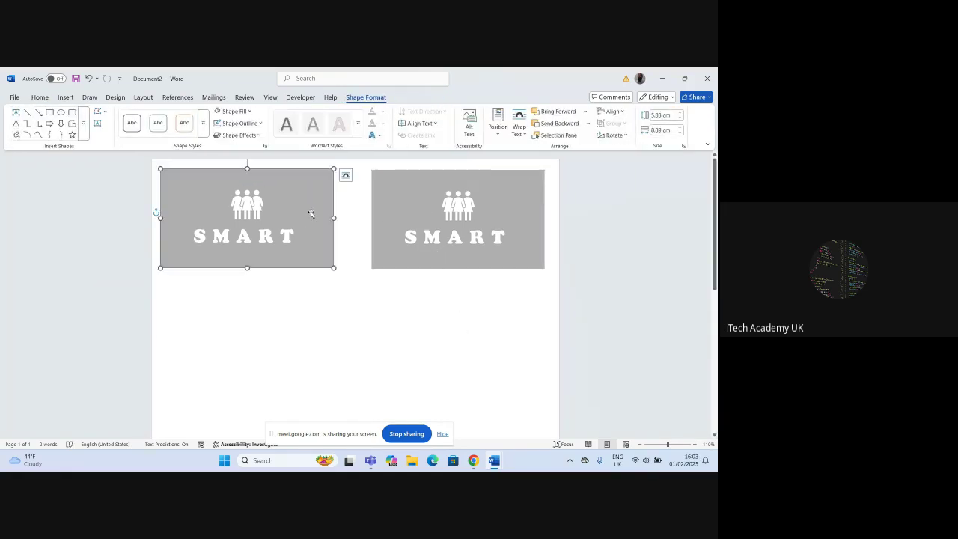
{"action": "left_click", "coordinate": [388, 199]}
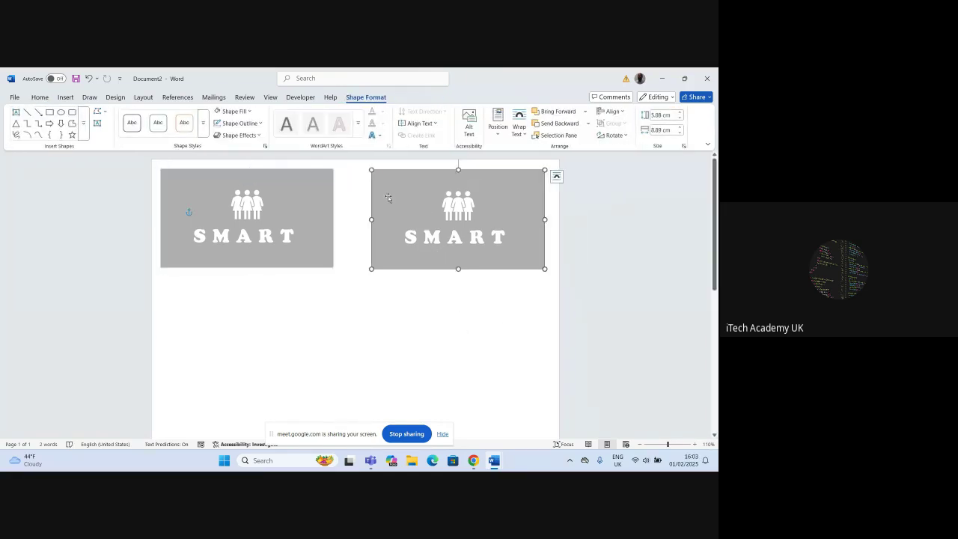
{"action": "left_click", "coordinate": [294, 195]}
{"action": "left_click_drag", "start_coordinate": [294, 195], "coordinate": [303, 192]}
{"action": "left_click_drag", "start_coordinate": [391, 190], "coordinate": [388, 185]}
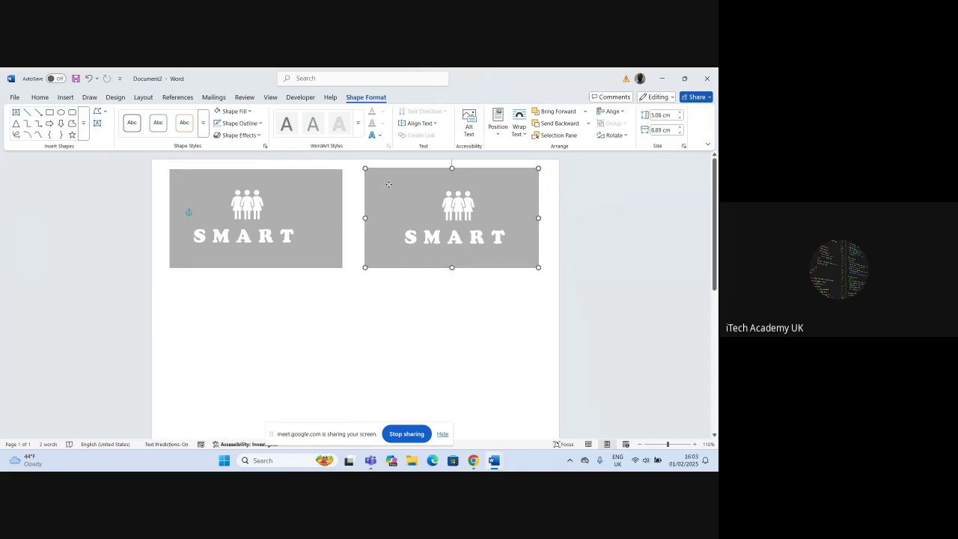
Try grouping only the two gray rectangles, and undo the grouping.
{"action": "left_click", "coordinate": [296, 189]}
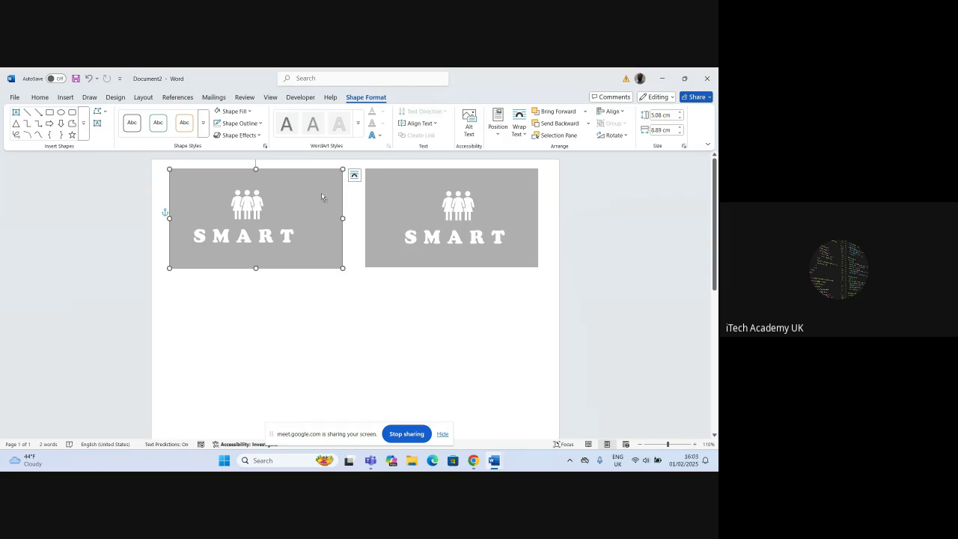
{"action": "left_click", "coordinate": [413, 205], "text": "shift"}
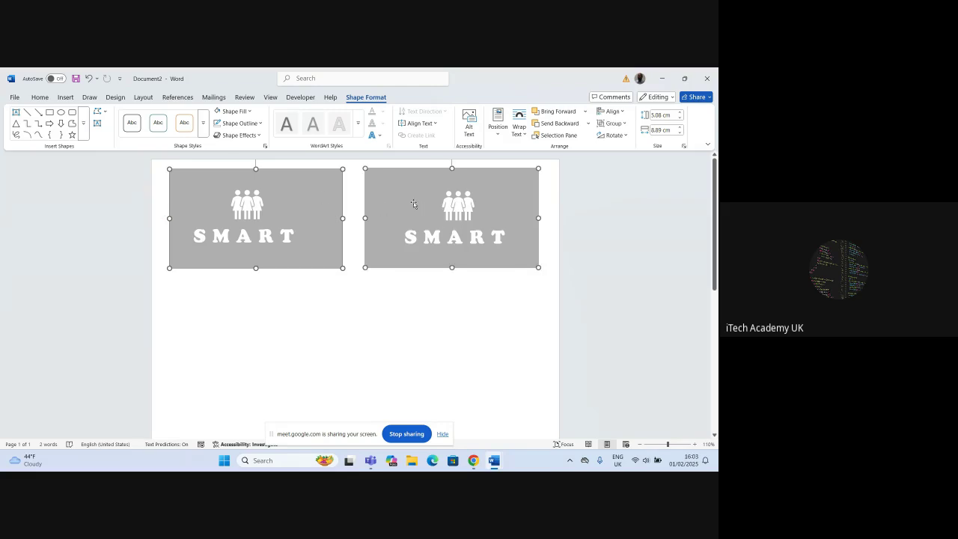
{"action": "left_click", "coordinate": [612, 122]}
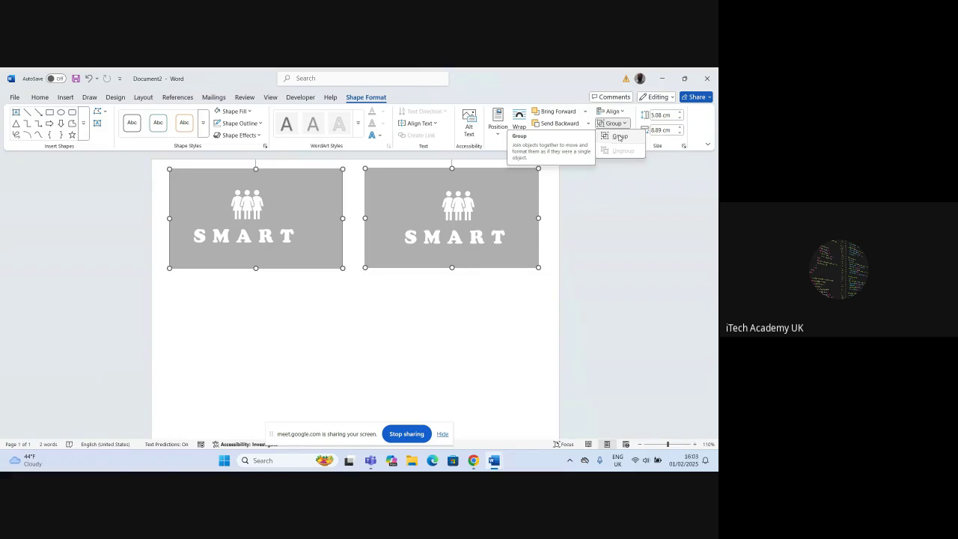
{"action": "left_click", "coordinate": [619, 136]}
{"action": "left_click", "coordinate": [651, 188]}
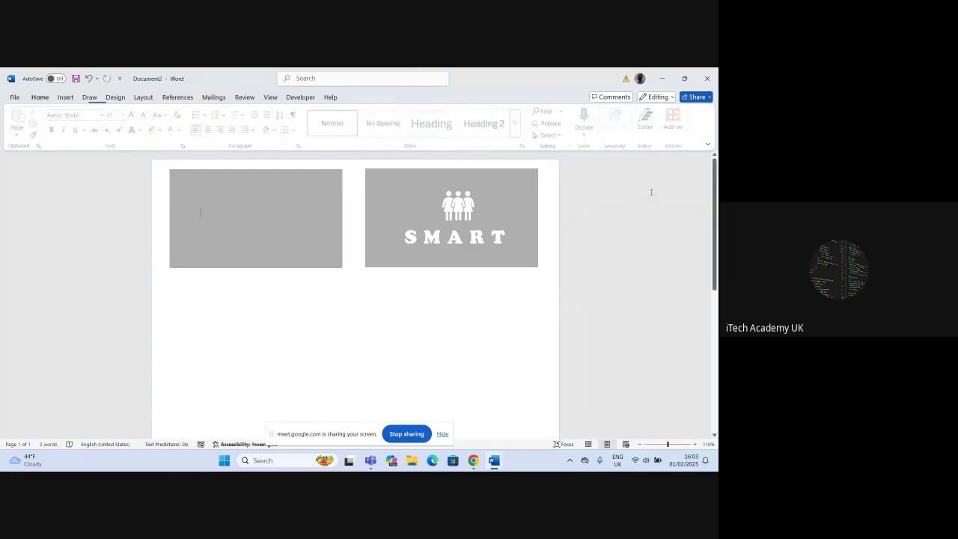
{"action": "left_click", "coordinate": [453, 206]}
{"action": "left_click", "coordinate": [316, 197]}
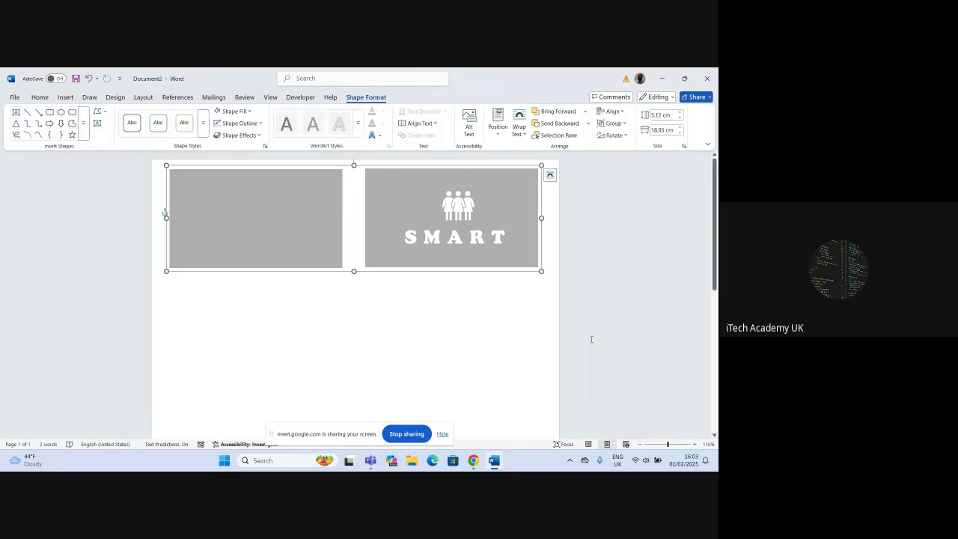
{"action": "key", "text": "ctrl+z"}
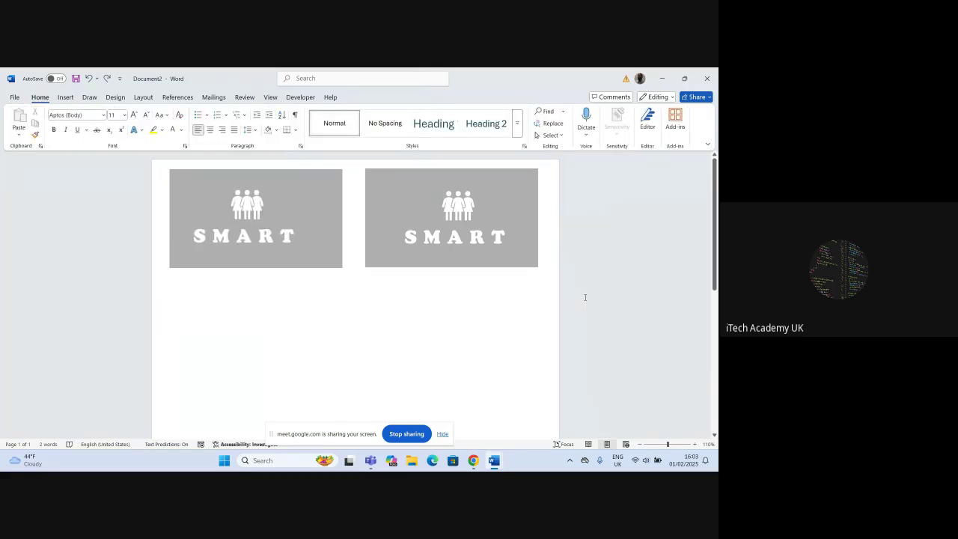
Group the left and right gray rectangles into one object, leaving the icon and SMART groups out, and select the new group.
{"action": "left_click", "coordinate": [330, 228]}
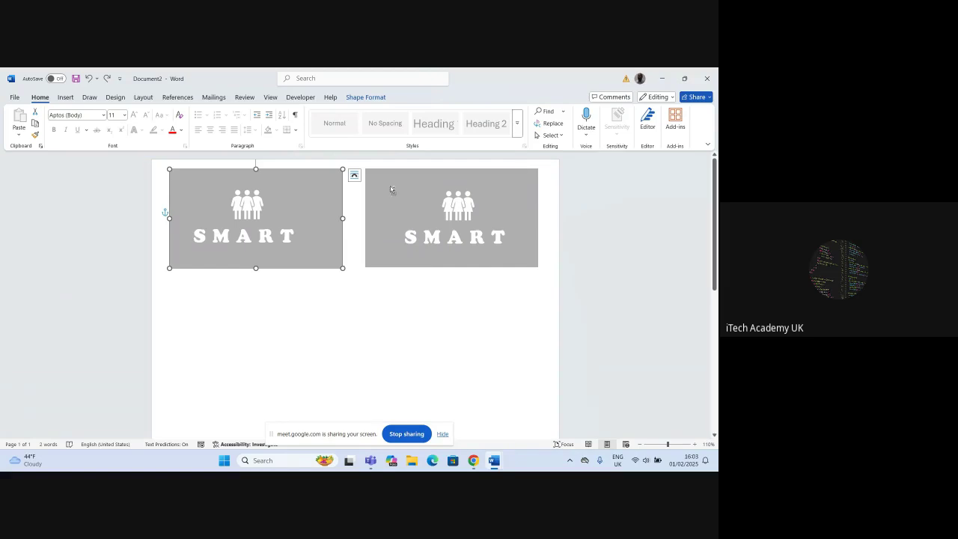
{"action": "left_click", "coordinate": [354, 175]}
{"action": "left_click", "coordinate": [557, 354]}
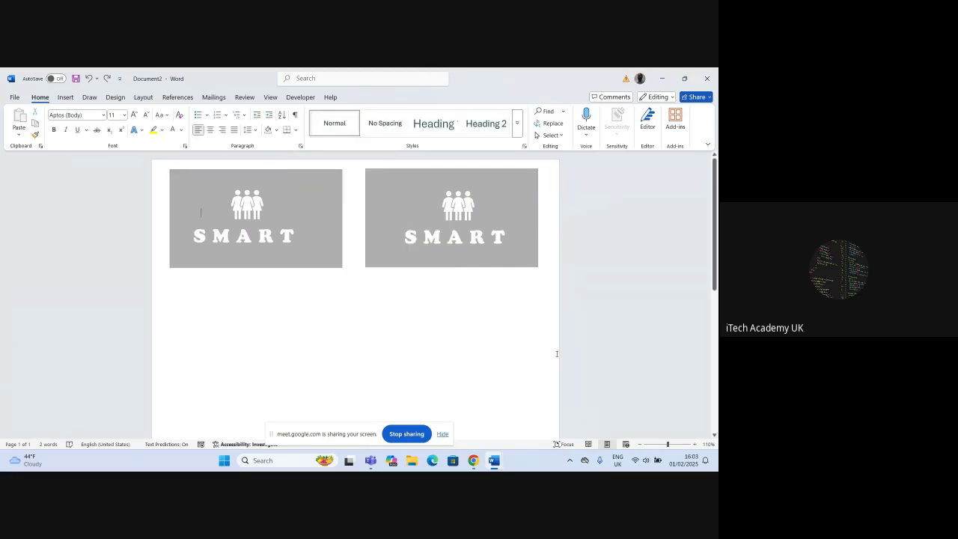
{"action": "left_click", "coordinate": [316, 191]}
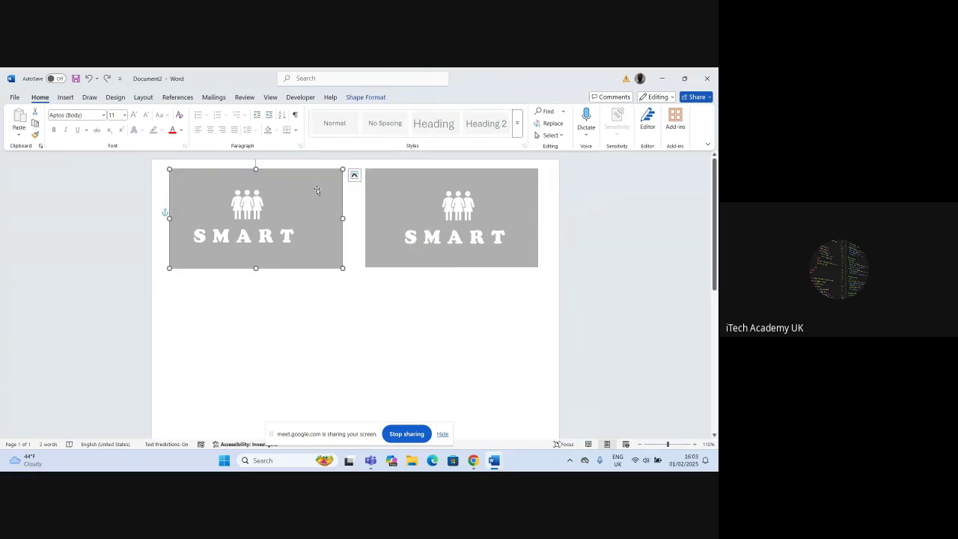
{"action": "left_click", "coordinate": [396, 196], "text": "shift"}
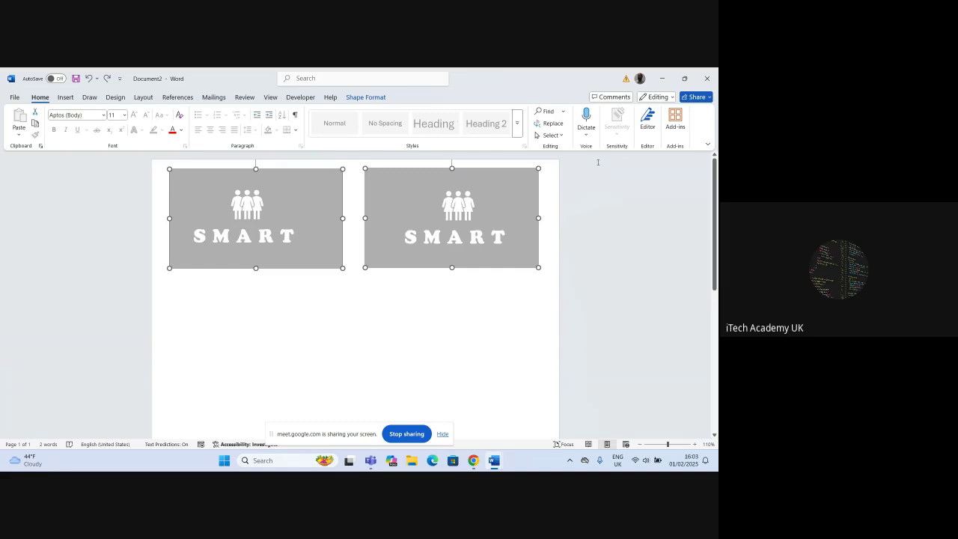
{"action": "left_click", "coordinate": [365, 97]}
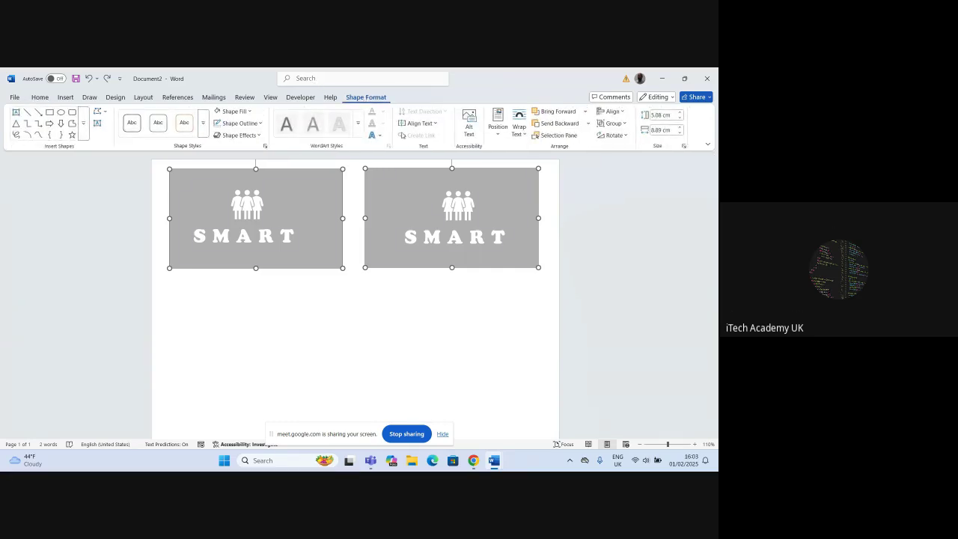
{"action": "left_click", "coordinate": [614, 123]}
{"action": "left_click", "coordinate": [618, 140]}
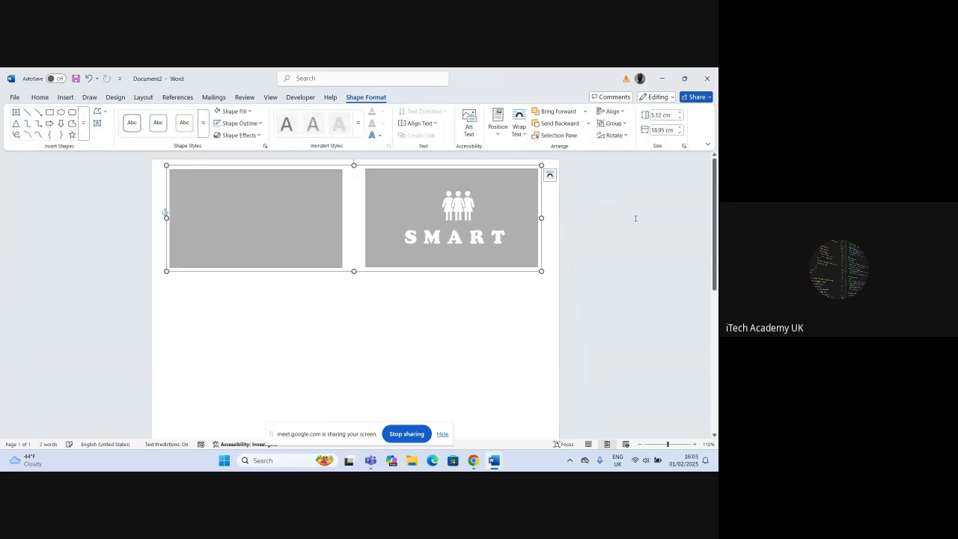
{"action": "left_click", "coordinate": [441, 293]}
{"action": "left_click", "coordinate": [314, 227]}
{"action": "left_click", "coordinate": [393, 302]}
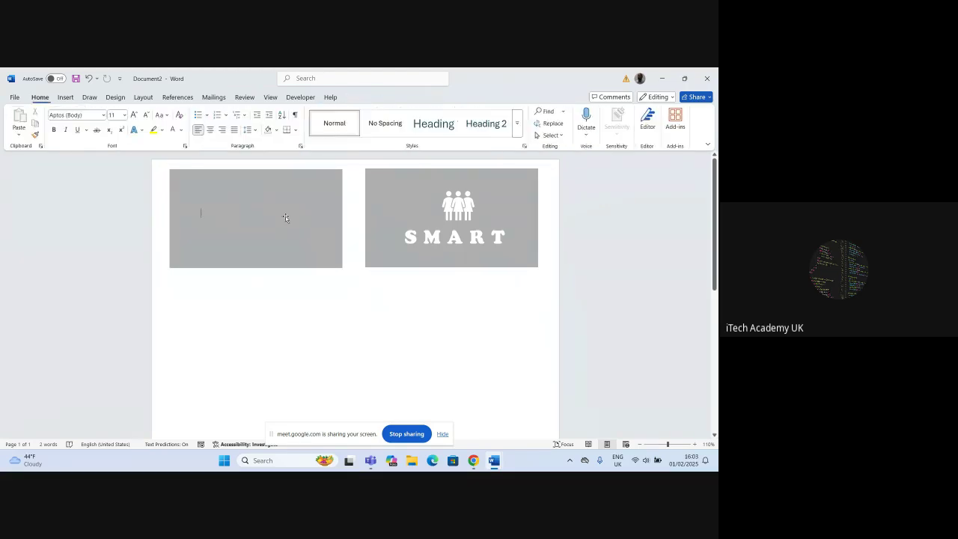
{"action": "left_click", "coordinate": [317, 247]}
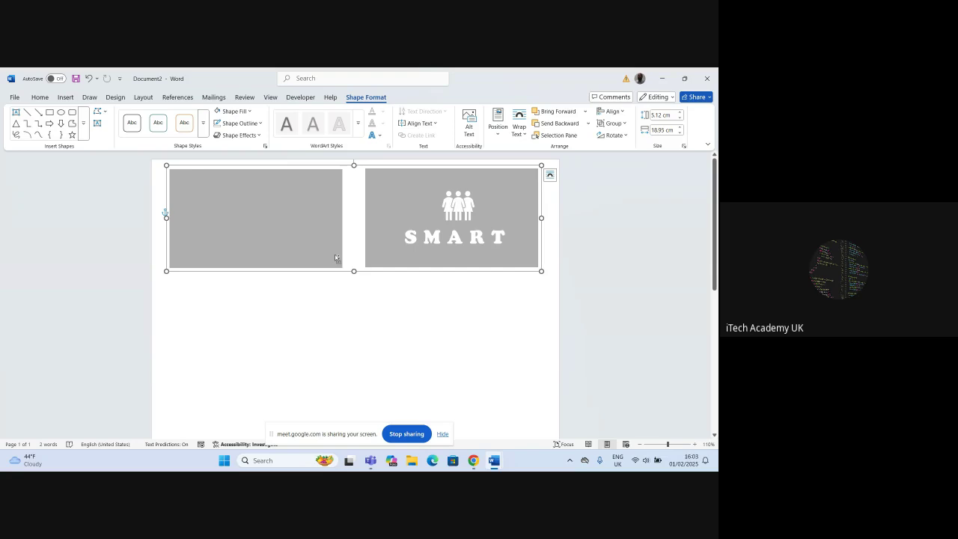
Set the left card's gray rectangle to In Front of Text wrapping, and deselect it.
{"action": "left_click", "coordinate": [377, 334]}
{"action": "left_click", "coordinate": [327, 249]}
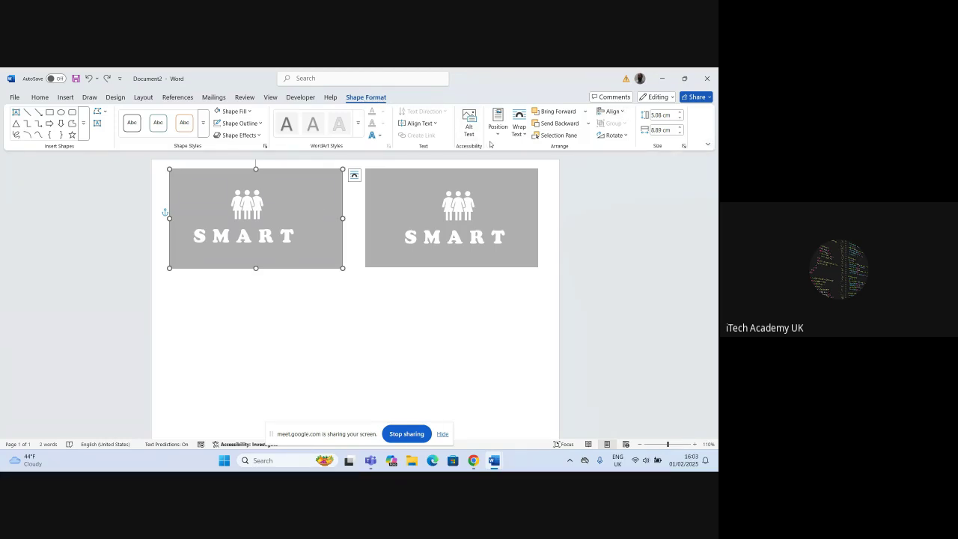
{"action": "left_click", "coordinate": [520, 134]}
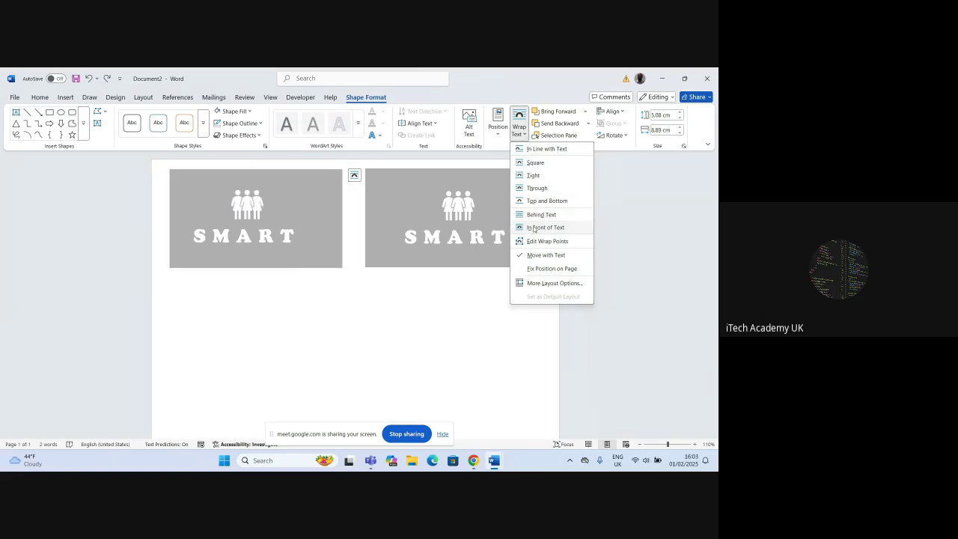
{"action": "left_click", "coordinate": [536, 228]}
{"action": "left_click", "coordinate": [408, 299]}
Try grouping the left and right gray rectangles into one object, and ungroup them again.
{"action": "left_click", "coordinate": [306, 199]}
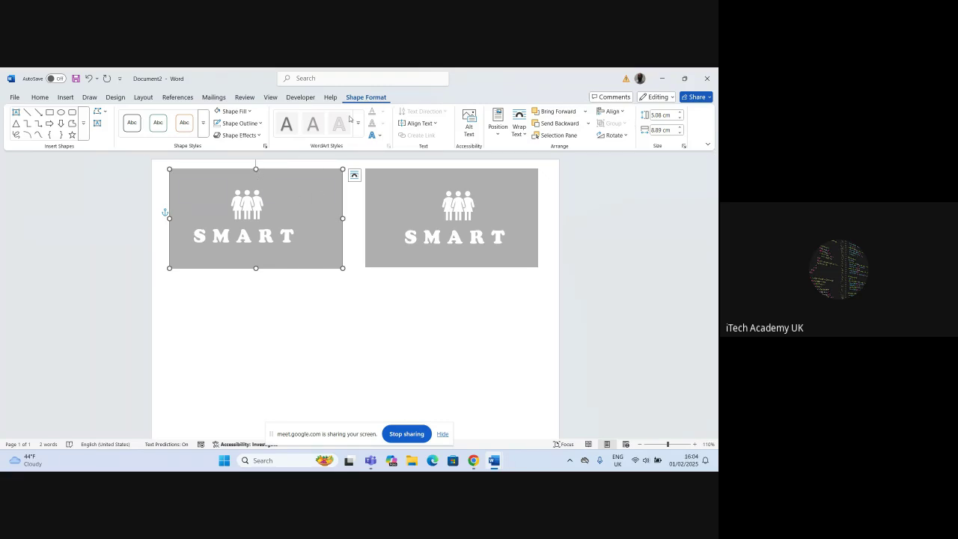
{"action": "left_click", "coordinate": [389, 208], "text": "shift"}
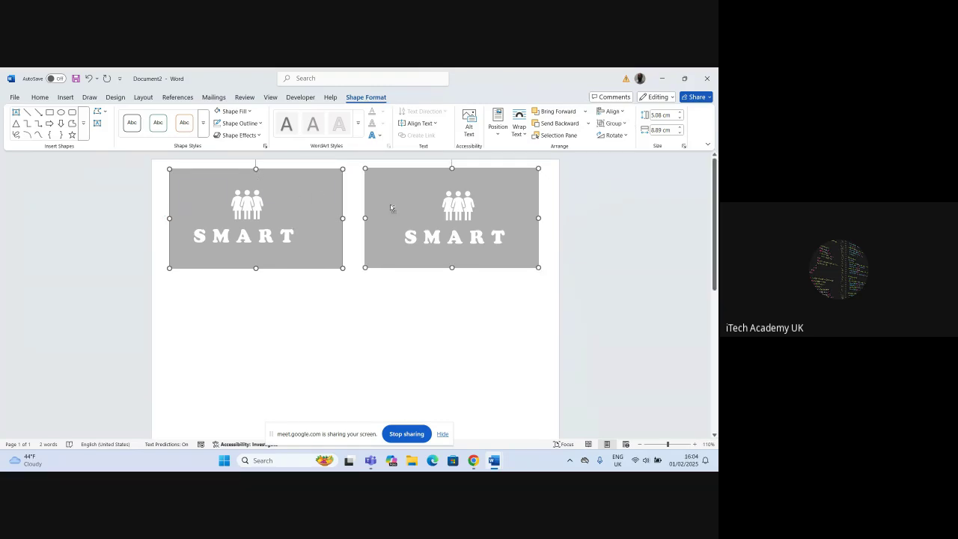
{"action": "left_click", "coordinate": [626, 125]}
{"action": "left_click", "coordinate": [620, 135]}
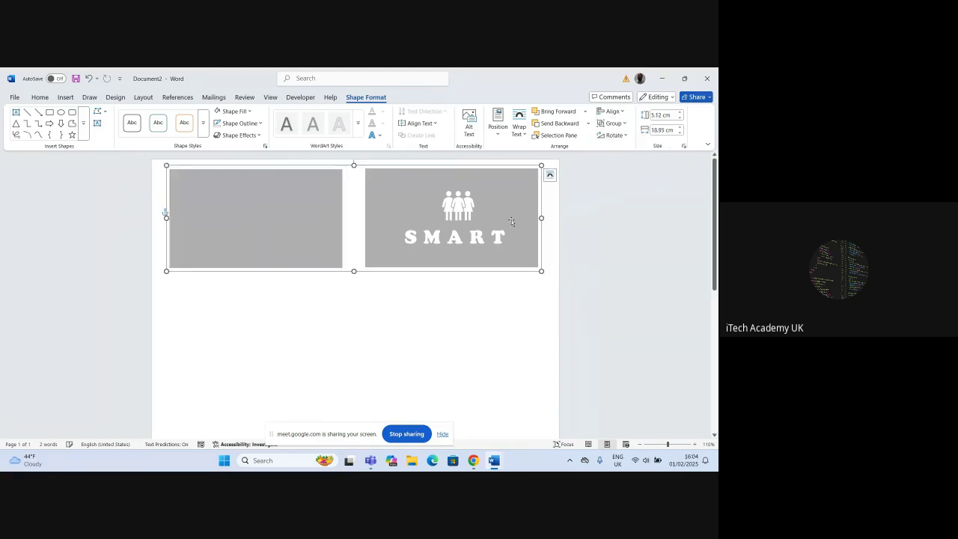
{"action": "left_click", "coordinate": [318, 244]}
{"action": "left_click", "coordinate": [313, 240]}
{"action": "left_click", "coordinate": [624, 123]}
{"action": "left_click", "coordinate": [623, 147]}
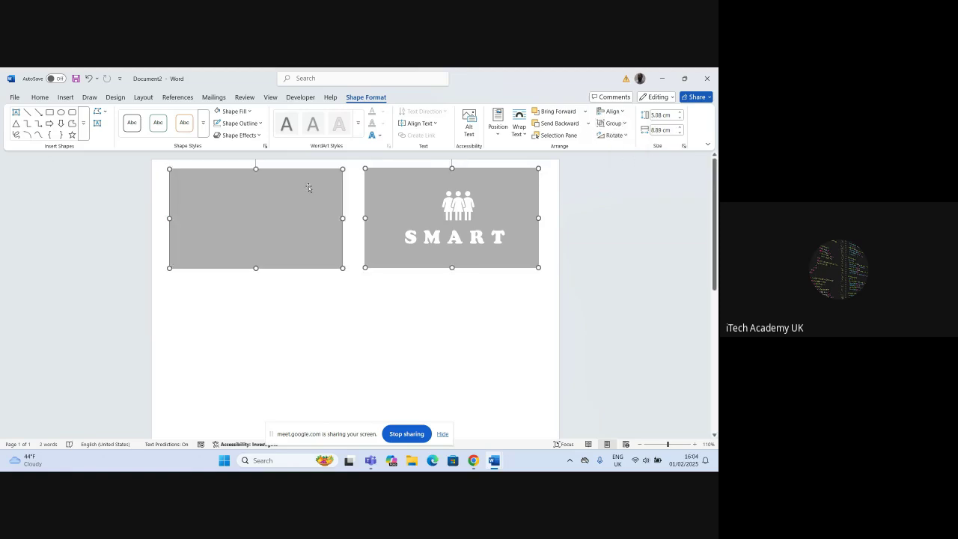
Delete both gray rectangles, undo that deletion, and delete only the left rectangle.
{"action": "key", "text": "Delete"}
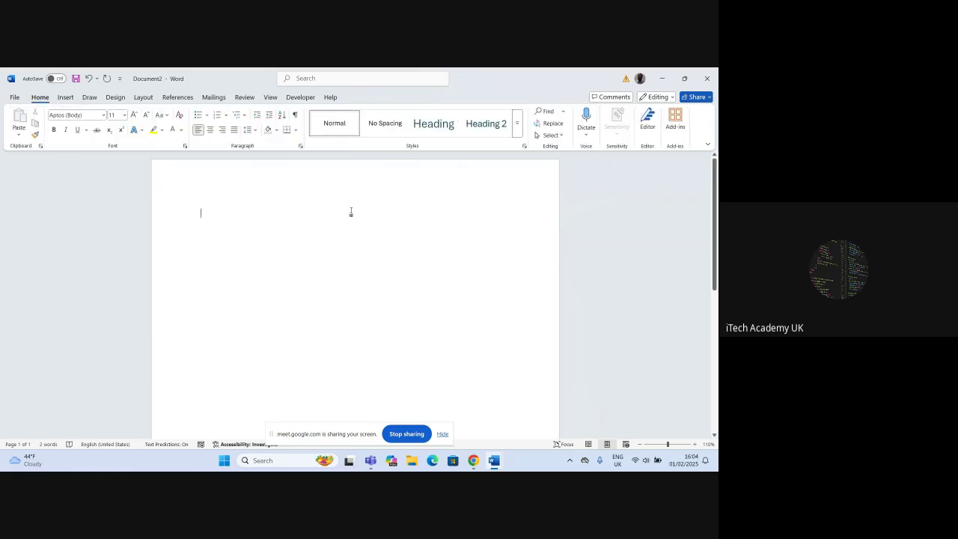
{"action": "key", "text": "ctrl+z"}
{"action": "left_click", "coordinate": [309, 236]}
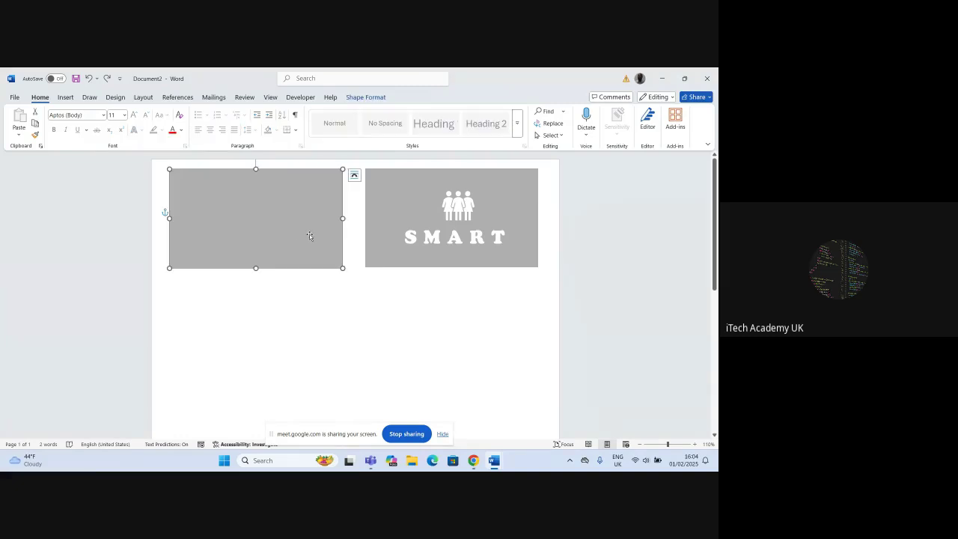
{"action": "key", "text": "Delete"}
Copy the right card's gray rectangle to the left card's place, and delete the copy.
{"action": "left_click", "coordinate": [398, 221]}
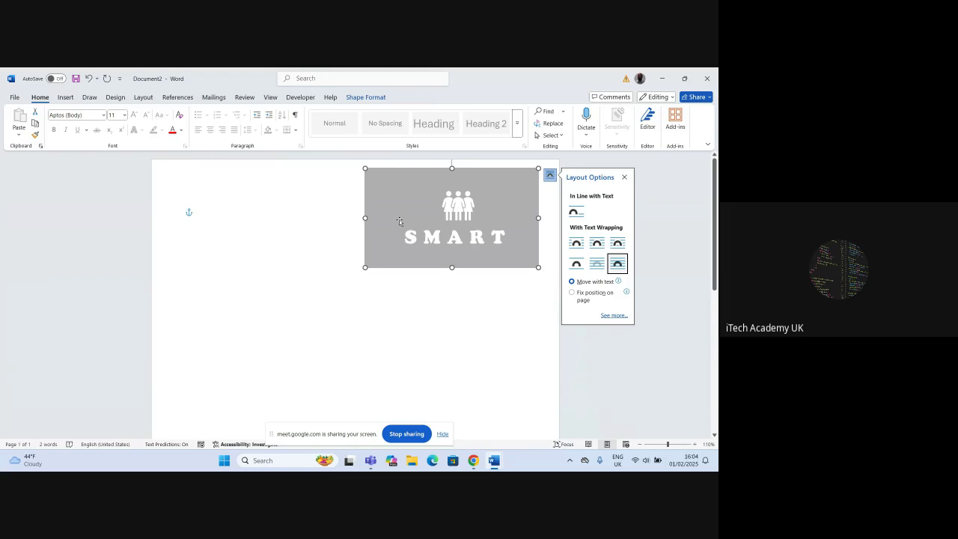
{"action": "left_click", "coordinate": [411, 223]}
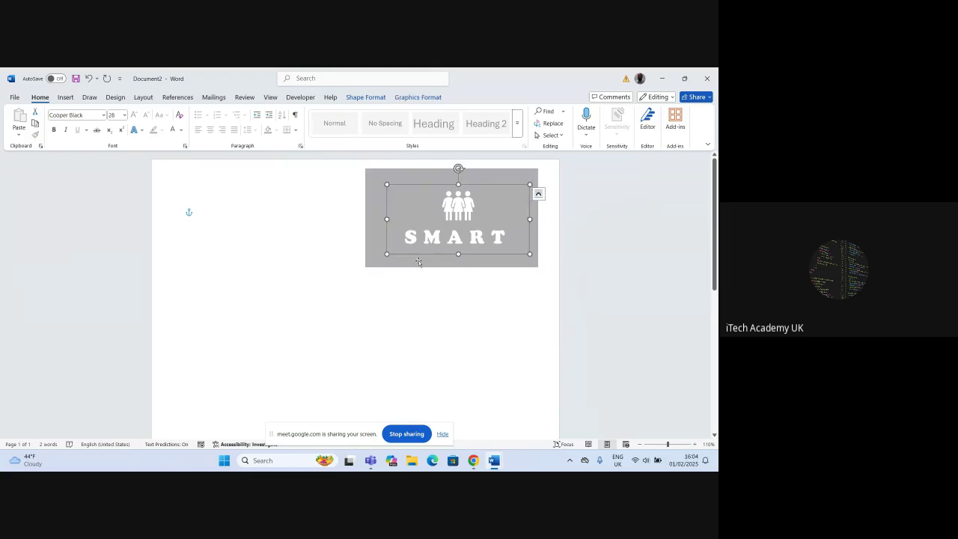
{"action": "left_click", "coordinate": [417, 303]}
{"action": "left_click", "coordinate": [378, 235]}
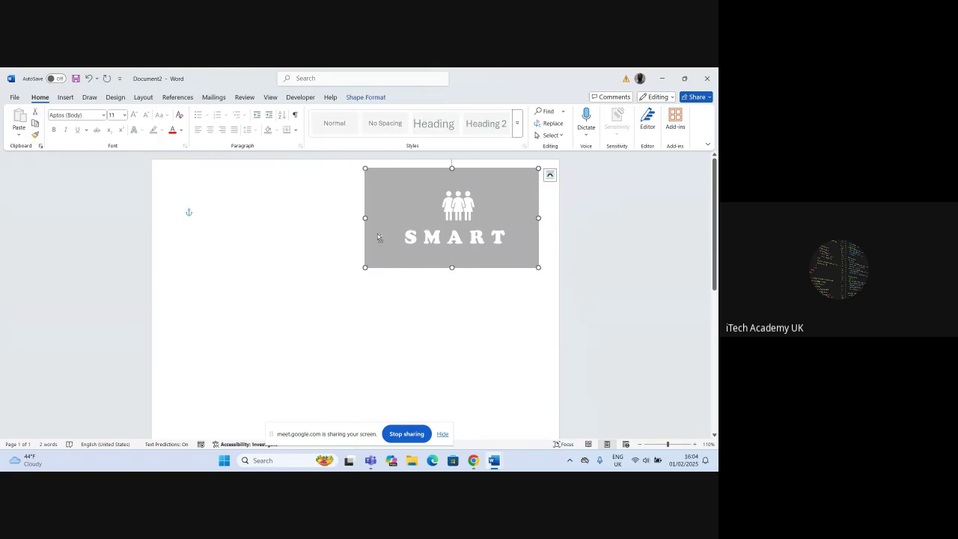
{"action": "left_click_drag", "start_coordinate": [377, 235], "coordinate": [192, 230]}
{"action": "left_click", "coordinate": [277, 301]}
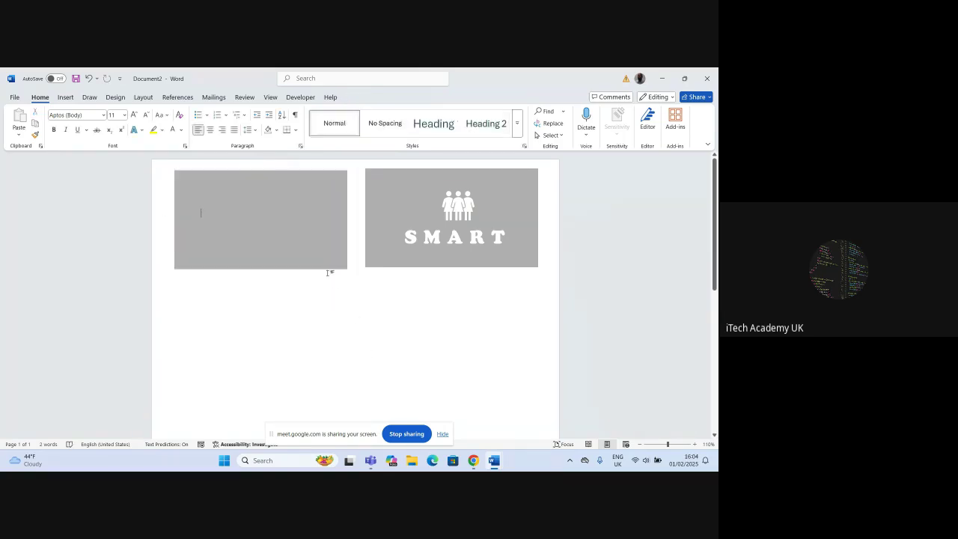
{"action": "left_click", "coordinate": [311, 257]}
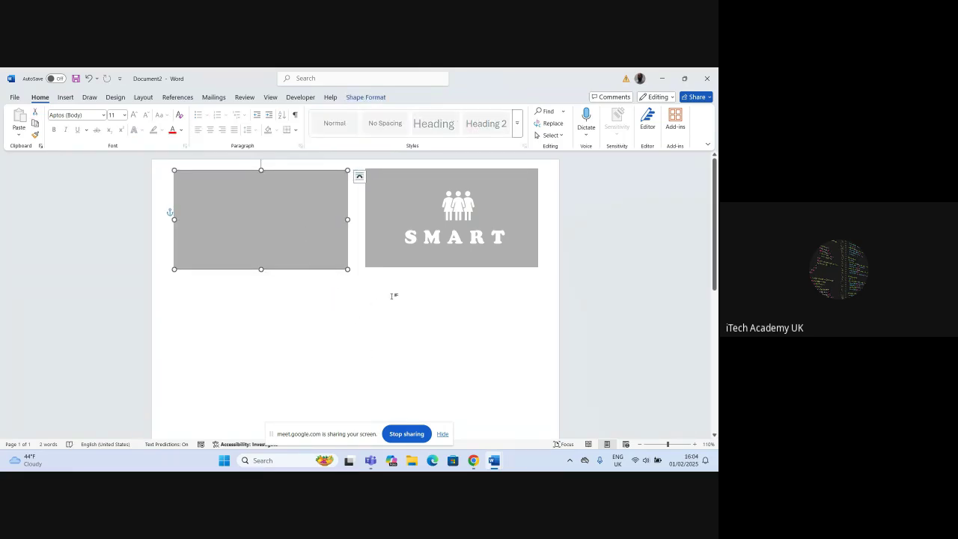
{"action": "key", "text": "Delete"}
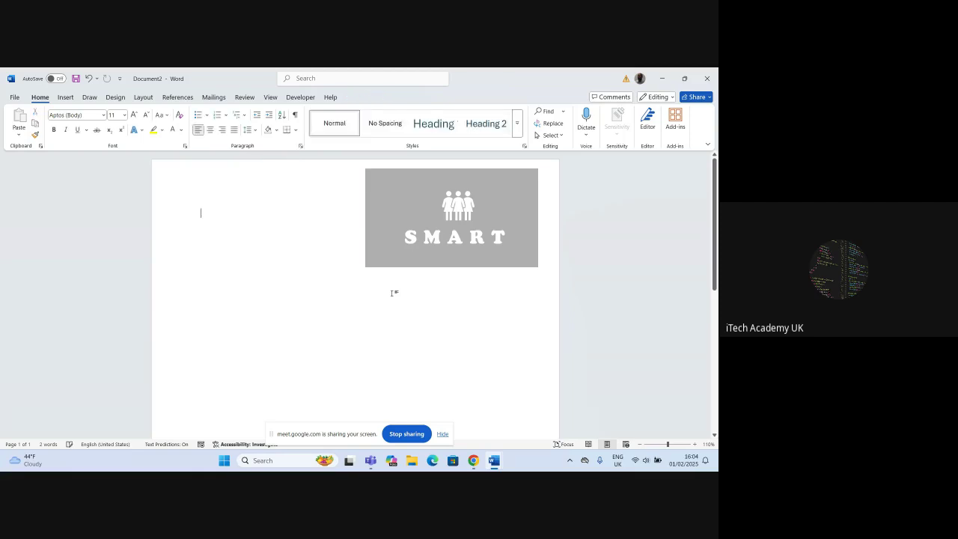
Undo the copying, deletions and grouping attempts, back through the last move of the right gray rectangle.
{"action": "left_click", "coordinate": [408, 226]}
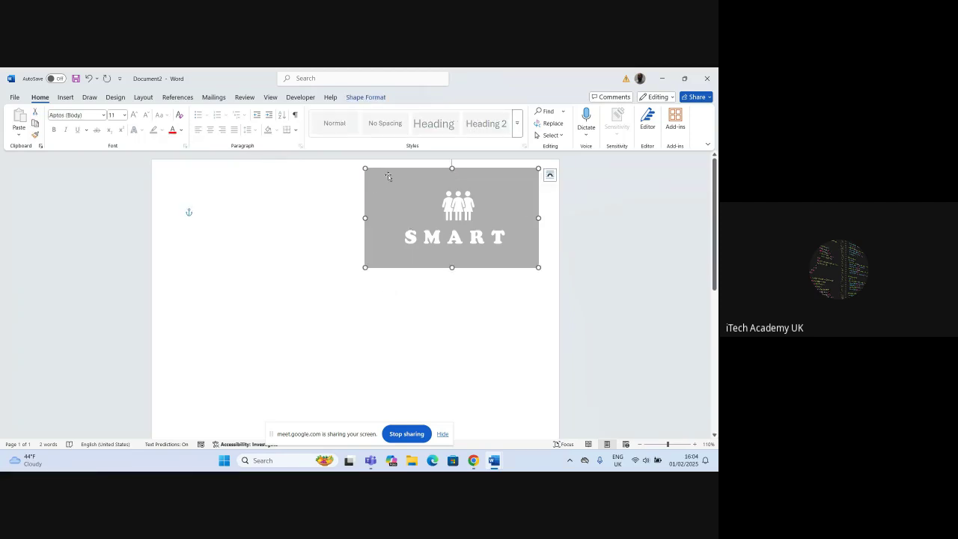
{"action": "key", "text": "ctrl+v"}
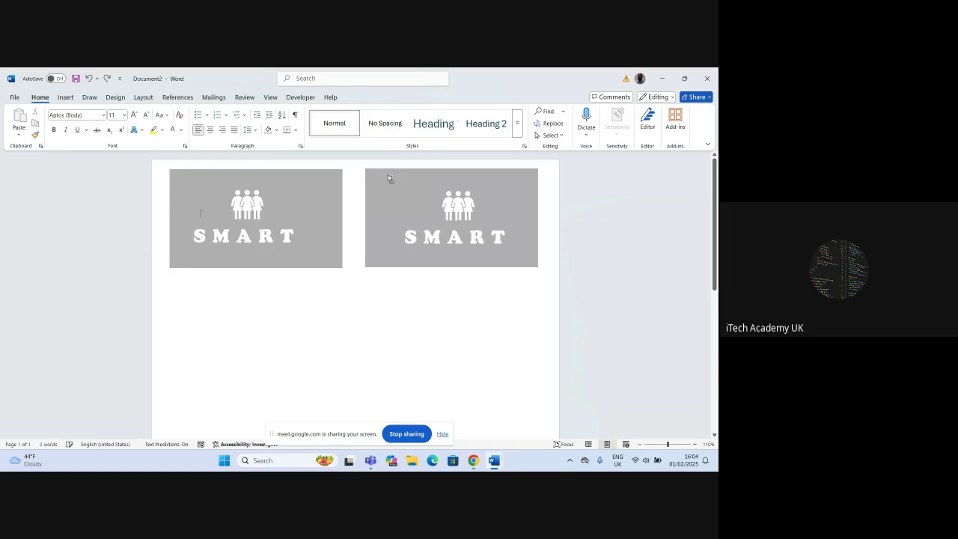
{"action": "left_click", "coordinate": [284, 214]}
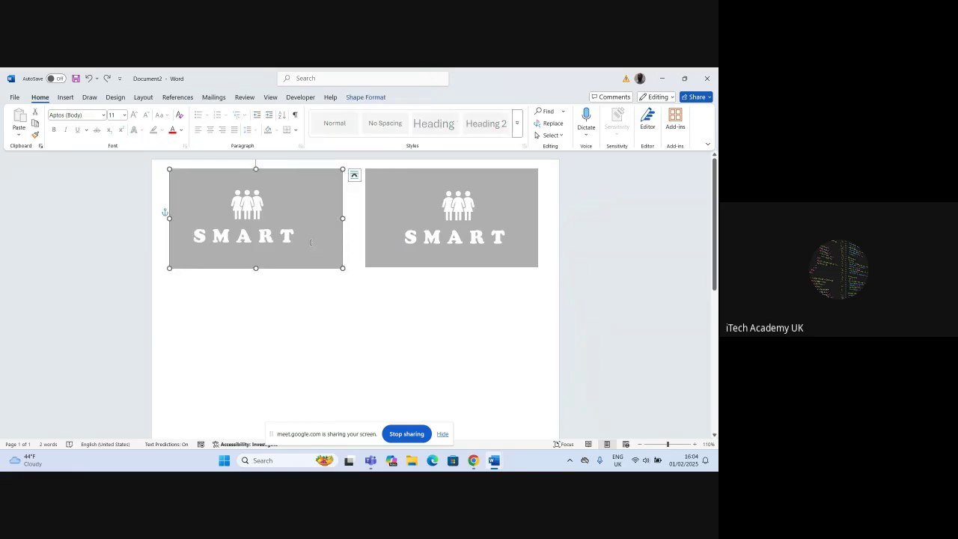
{"action": "key", "text": "ctrl+z"}
{"action": "key", "text": "ctrl+z"}
{"action": "key", "text": "ctrl+z"}
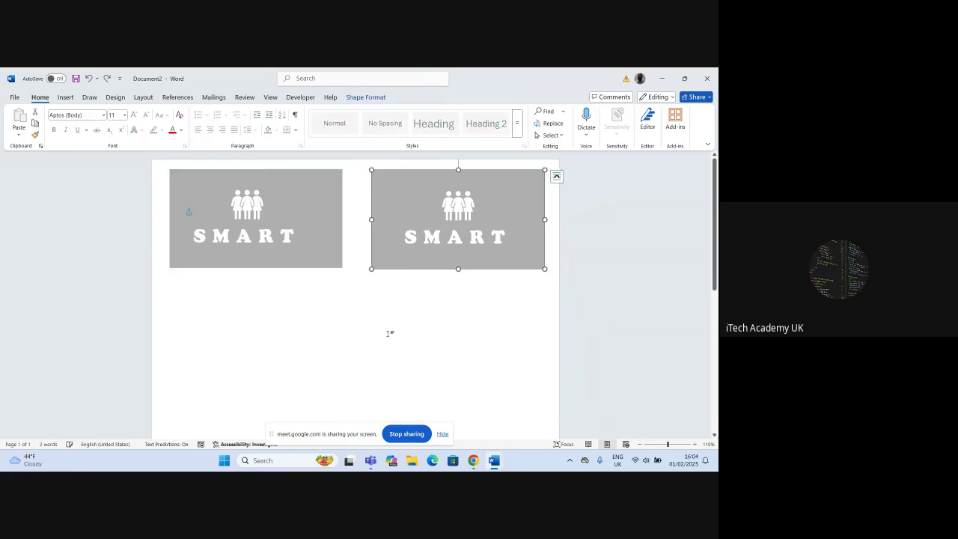
Set the left card's icon and SMART group to In Front of Text wrapping.
{"action": "left_click", "coordinate": [229, 232]}
{"action": "left_click", "coordinate": [329, 232]}
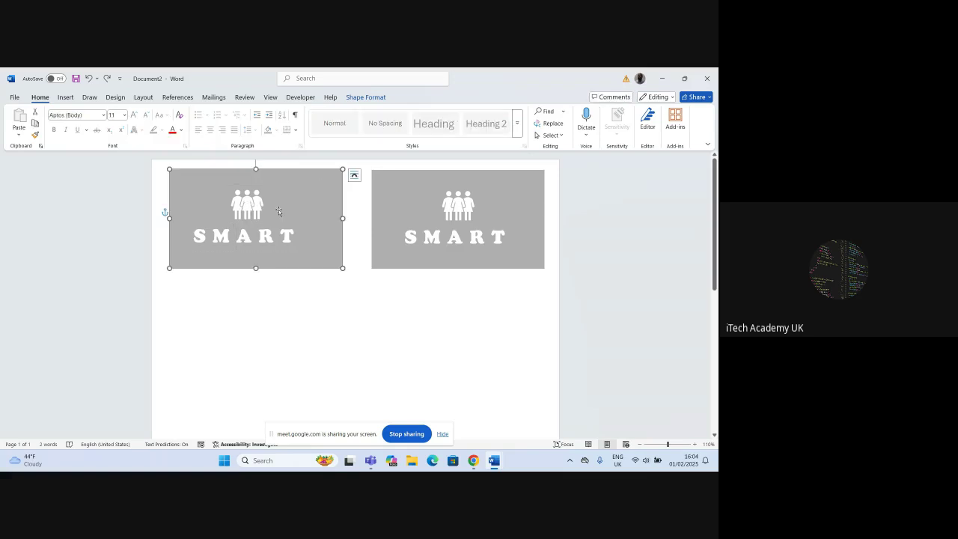
{"action": "left_click", "coordinate": [263, 233]}
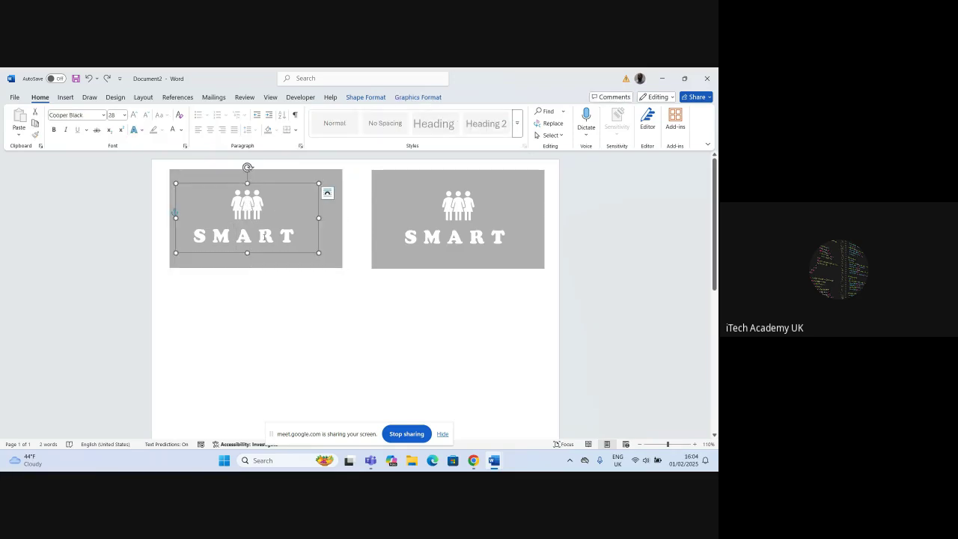
{"action": "left_click", "coordinate": [376, 99]}
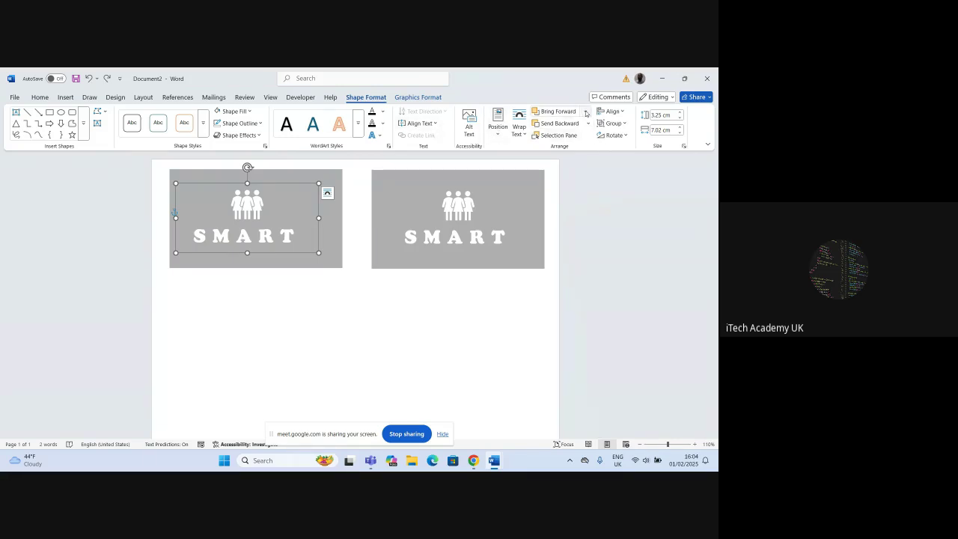
{"action": "left_click", "coordinate": [523, 134]}
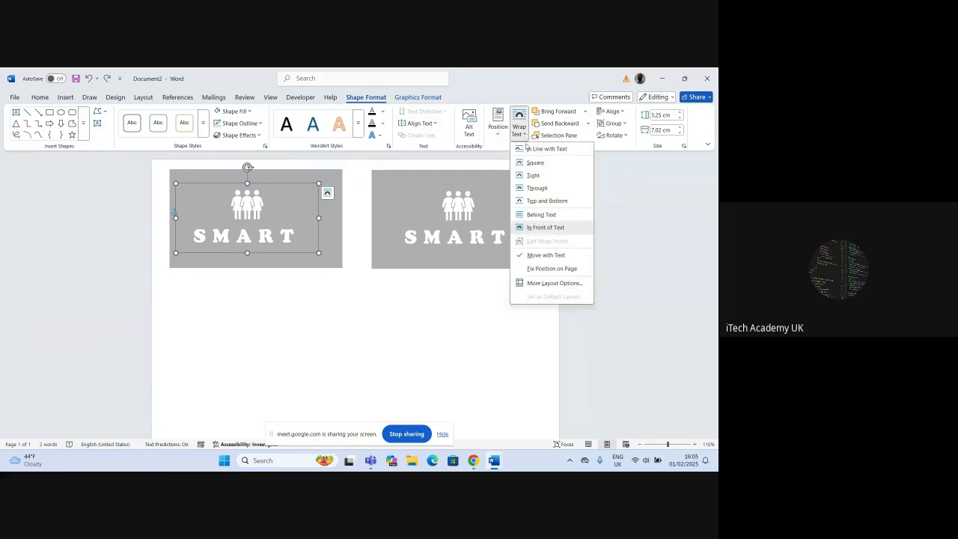
{"action": "left_click", "coordinate": [545, 227]}
{"action": "left_click", "coordinate": [492, 271]}
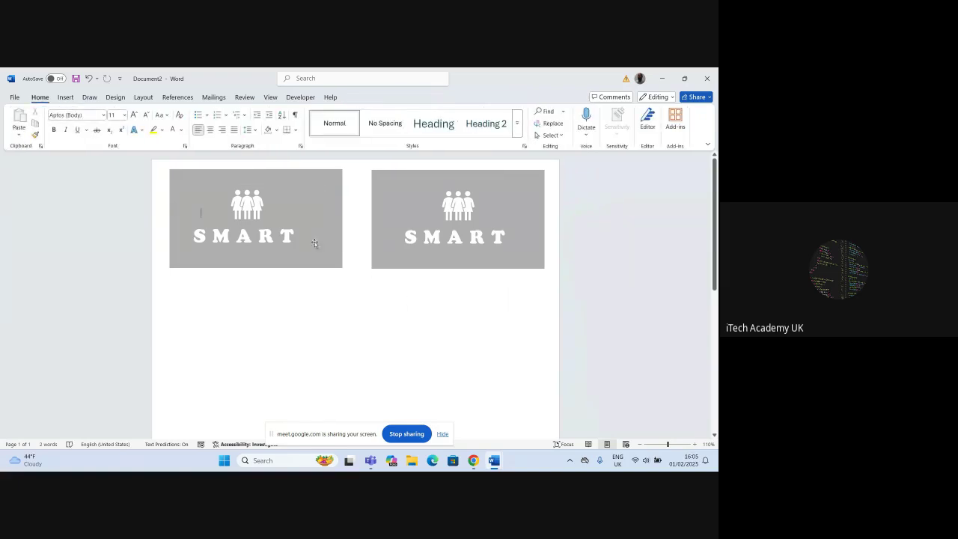
Try grouping the two gray rectangles with the left logo group set in front, and undo the grouping.
{"action": "left_click", "coordinate": [275, 208]}
{"action": "left_click", "coordinate": [440, 316]}
{"action": "left_click", "coordinate": [283, 213]}
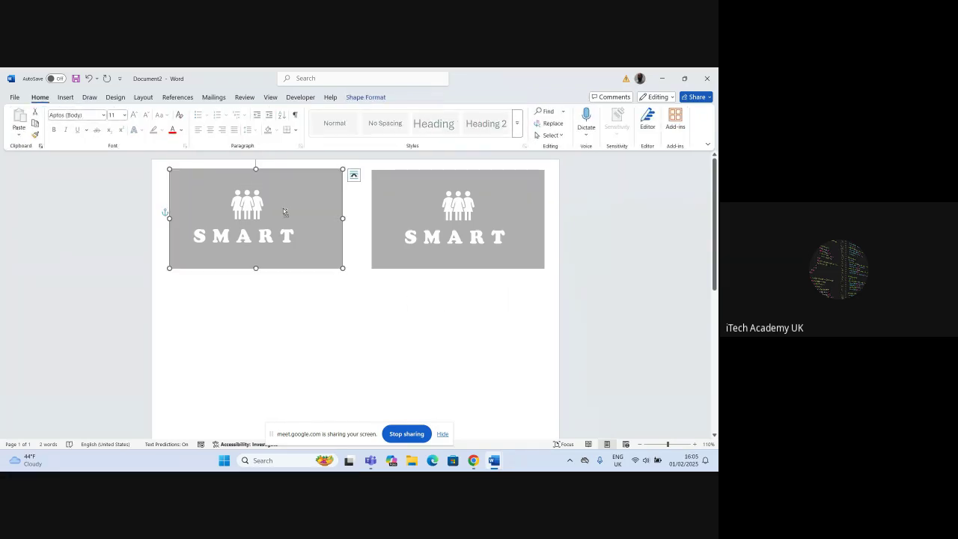
{"action": "left_click", "coordinate": [426, 186], "text": "shift"}
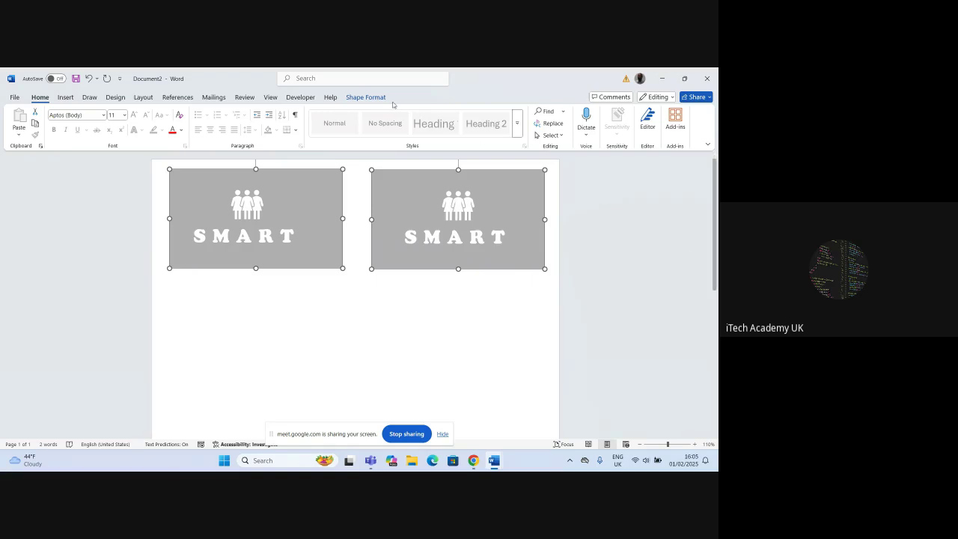
{"action": "left_click", "coordinate": [365, 96]}
{"action": "left_click", "coordinate": [623, 123]}
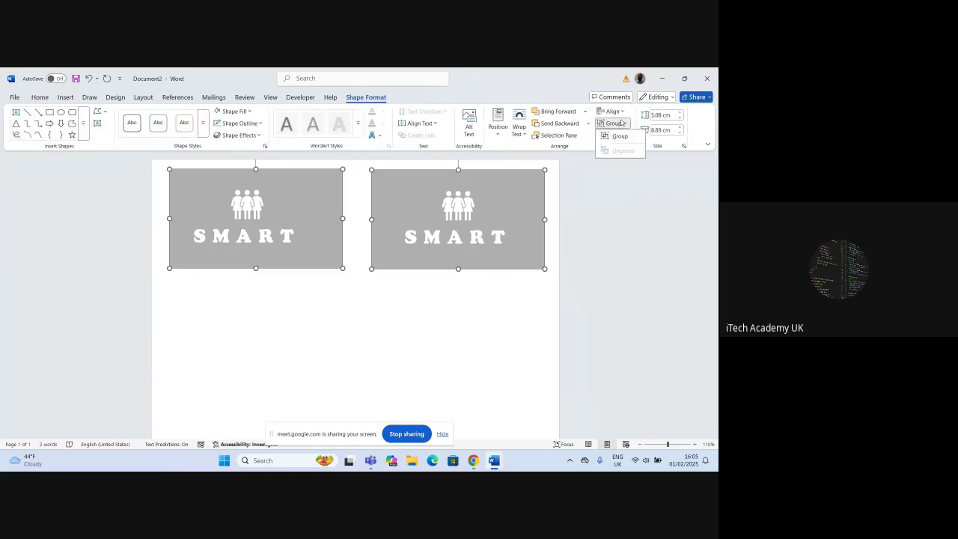
{"action": "left_click", "coordinate": [614, 138]}
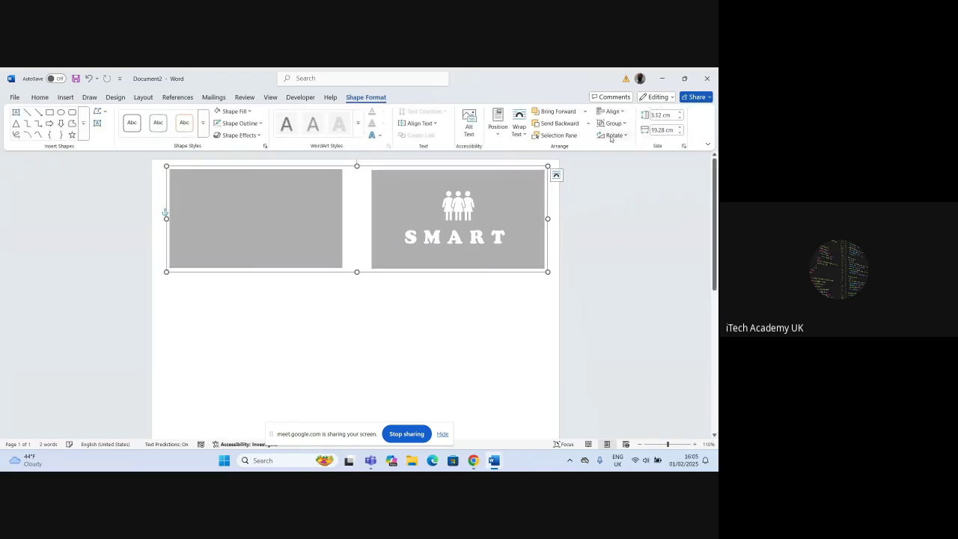
{"action": "left_click", "coordinate": [290, 241]}
{"action": "key", "text": "ctrl+v"}
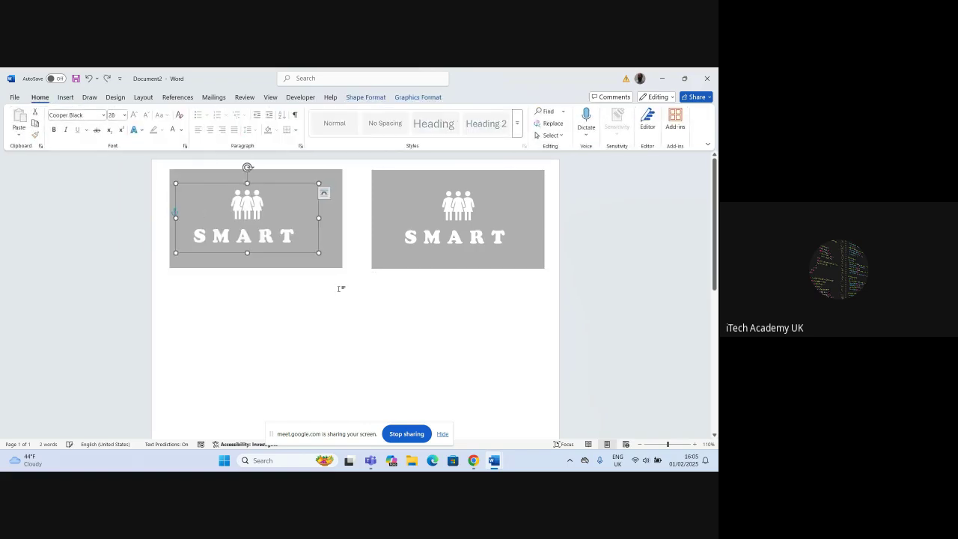
Select only the left card's gray rectangle and apply In Front of Text wrapping to it.
{"action": "left_click", "coordinate": [352, 309]}
{"action": "left_click", "coordinate": [320, 258]}
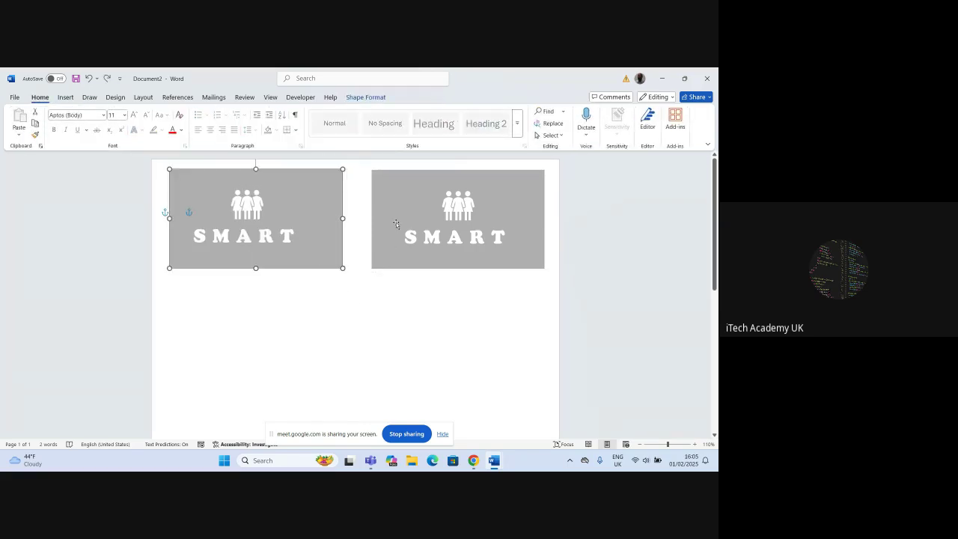
{"action": "left_click", "coordinate": [280, 250]}
{"action": "left_click", "coordinate": [287, 253]}
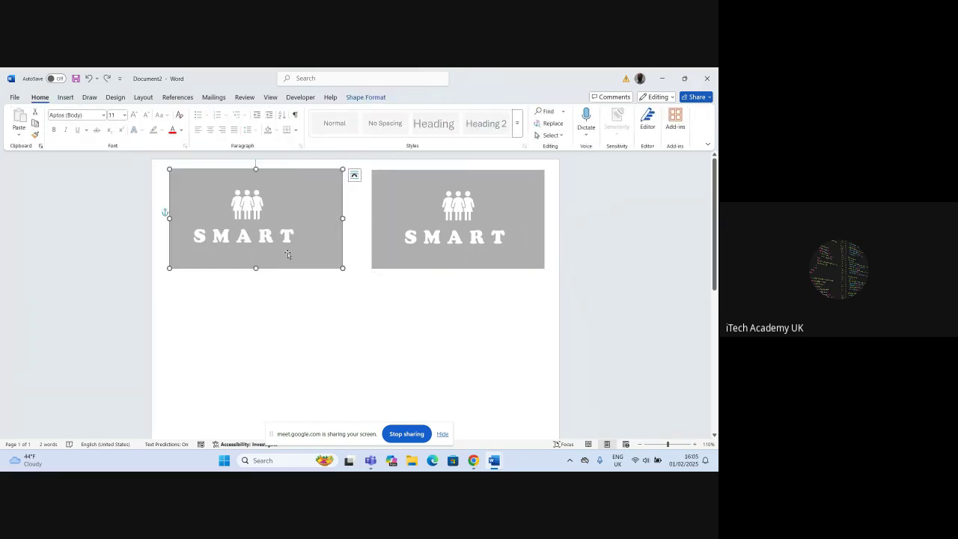
{"action": "left_click", "coordinate": [370, 299]}
{"action": "left_click", "coordinate": [266, 218]}
{"action": "left_click", "coordinate": [357, 98]}
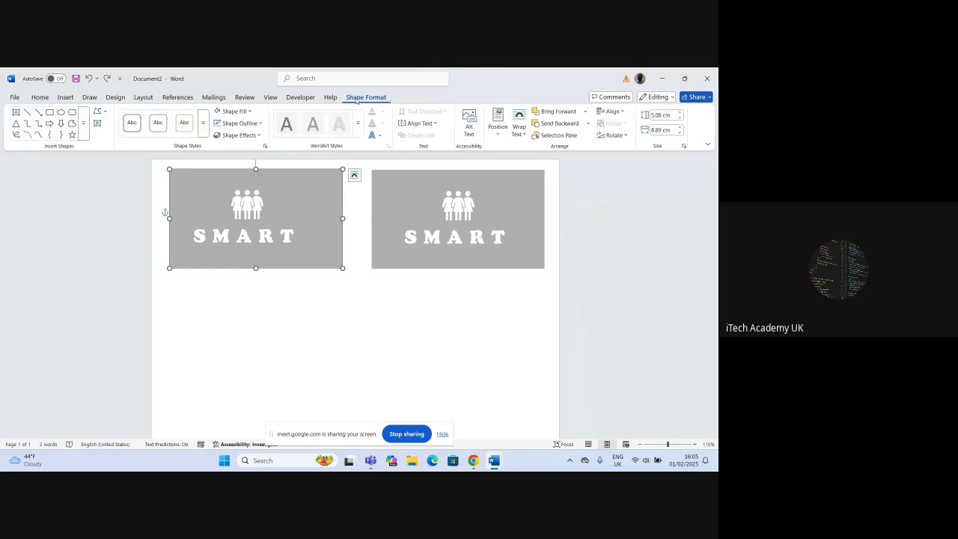
{"action": "left_click", "coordinate": [522, 128]}
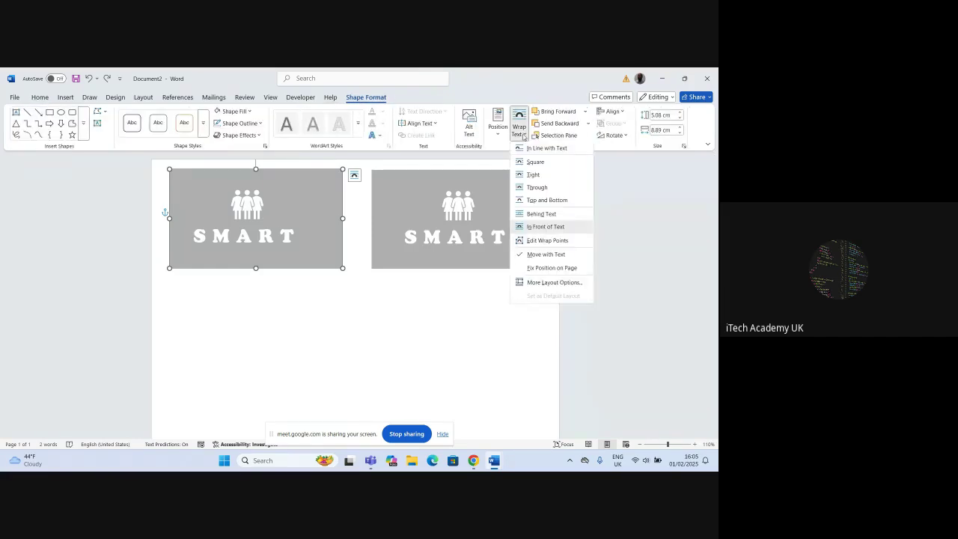
{"action": "left_click", "coordinate": [549, 228]}
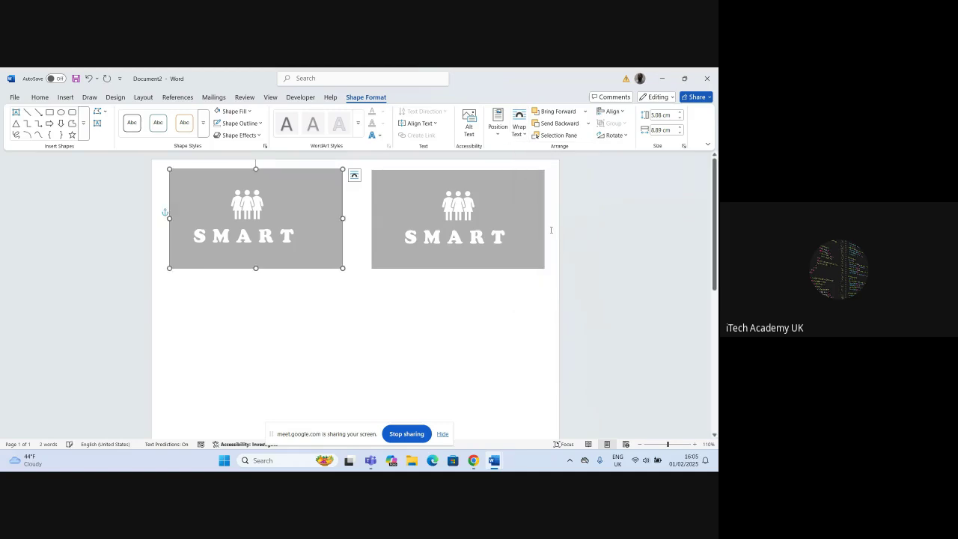
{"action": "left_click", "coordinate": [613, 111]}
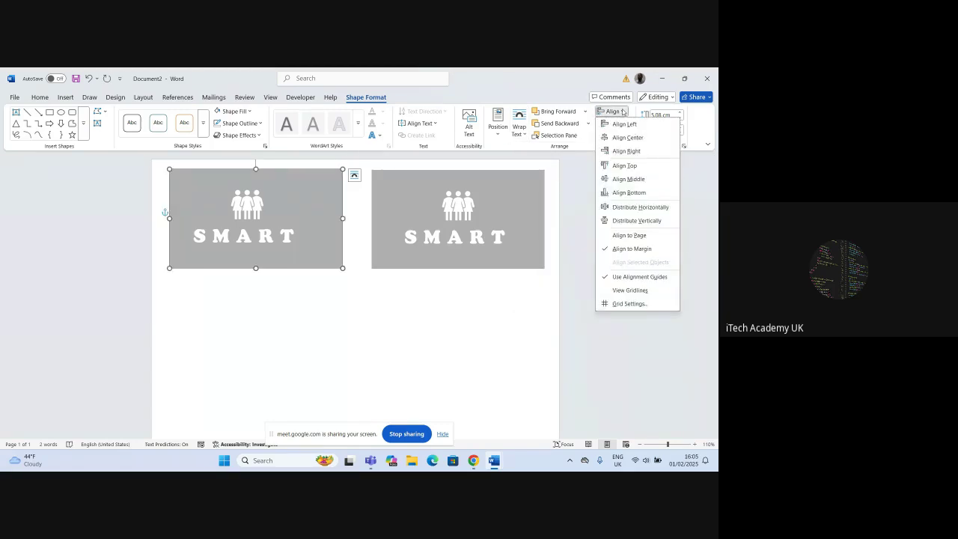
{"action": "key", "text": "Escape"}
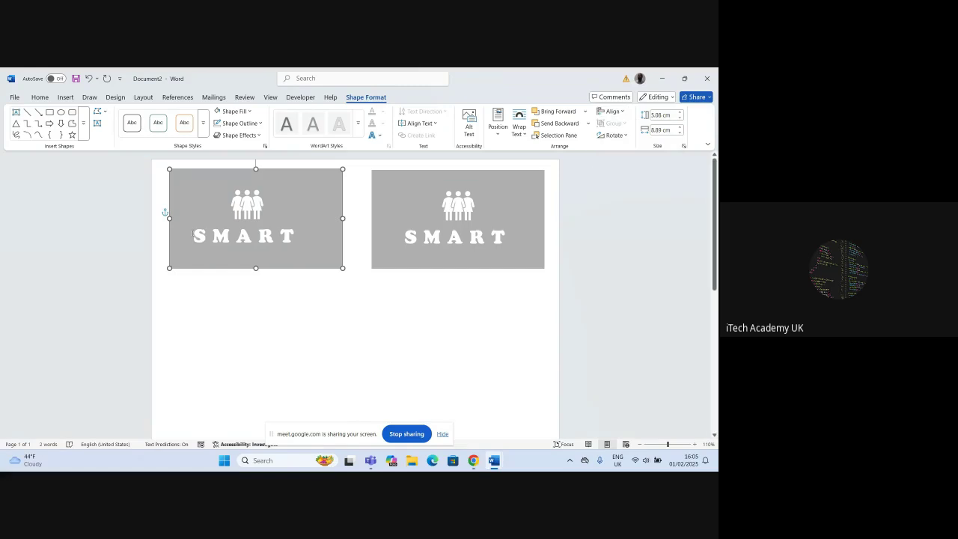
Group the left card's gray rectangle with its icon and SMART text group into one card object.
{"action": "left_click", "coordinate": [296, 245]}
{"action": "left_click", "coordinate": [297, 276]}
{"action": "left_click", "coordinate": [299, 224]}
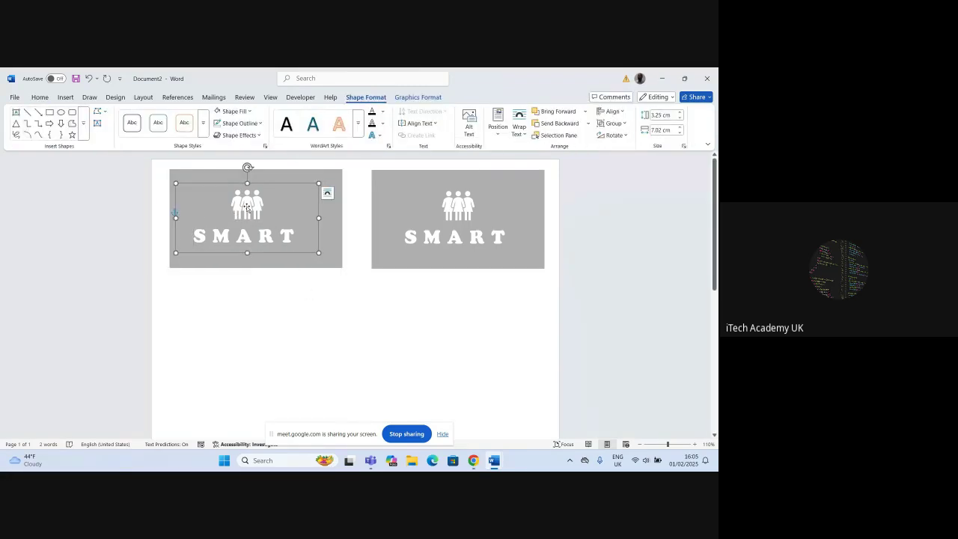
{"action": "left_click", "coordinate": [336, 239]}
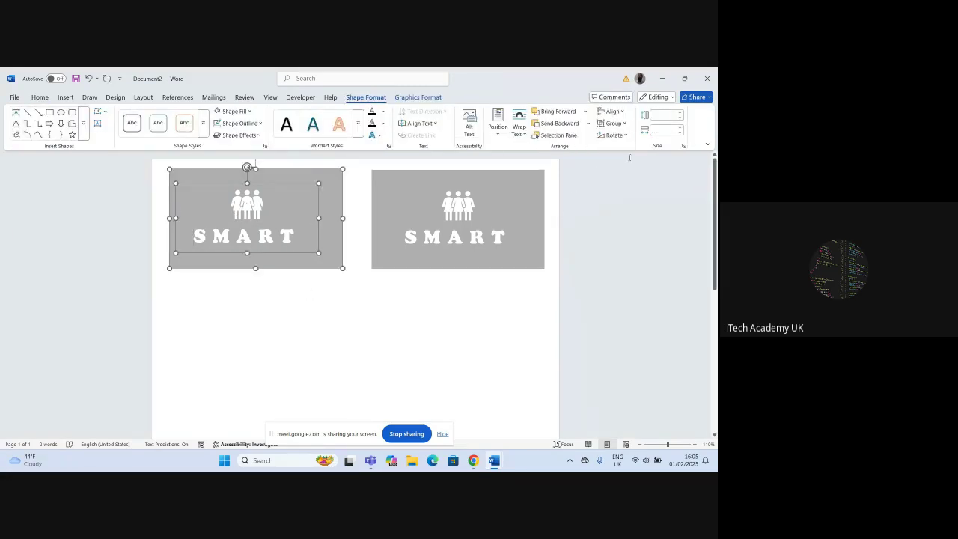
{"action": "left_click", "coordinate": [621, 123]}
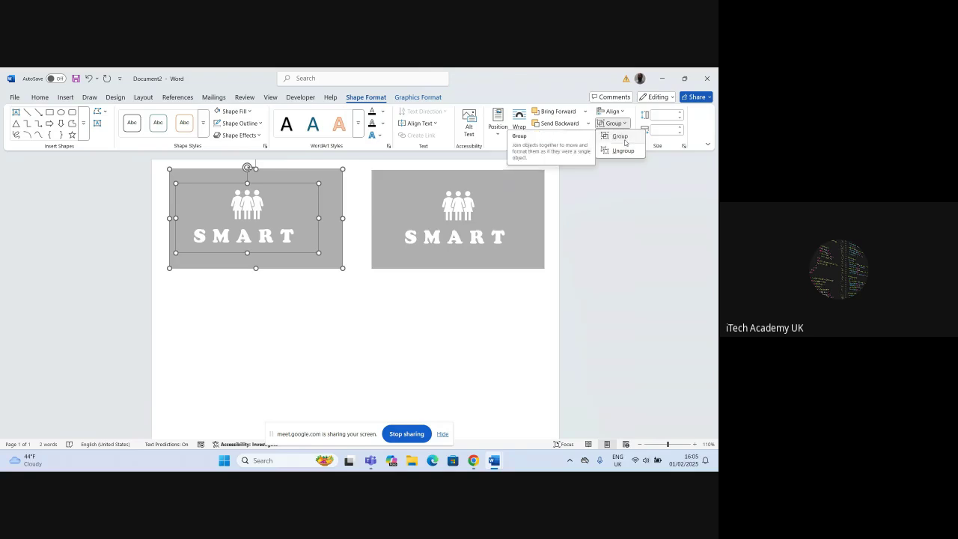
{"action": "left_click", "coordinate": [621, 136]}
Group the left card with the right gray rectangle, and check that the left card's icon and SMART text remain selectable.
{"action": "left_click", "coordinate": [363, 217]}
{"action": "left_click", "coordinate": [274, 199]}
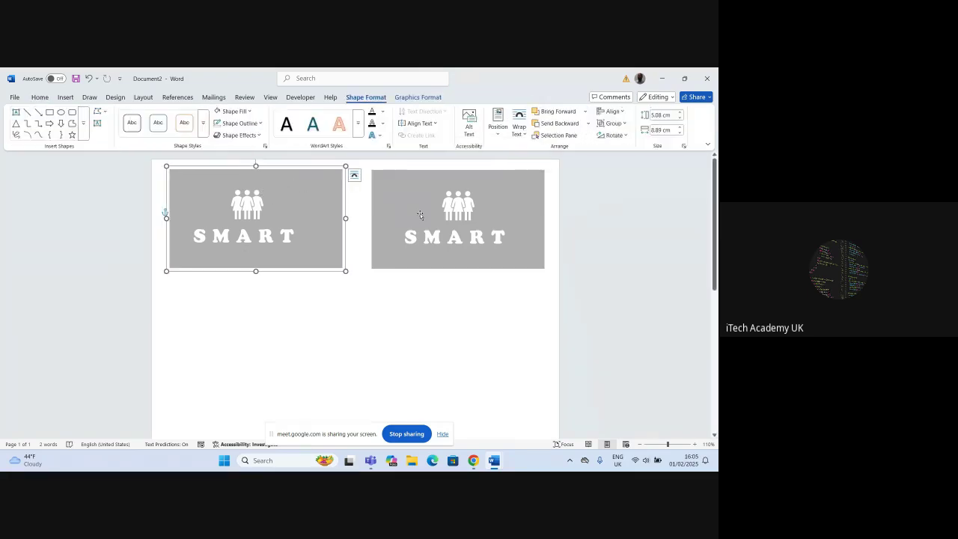
{"action": "left_click", "coordinate": [485, 196], "text": "shift"}
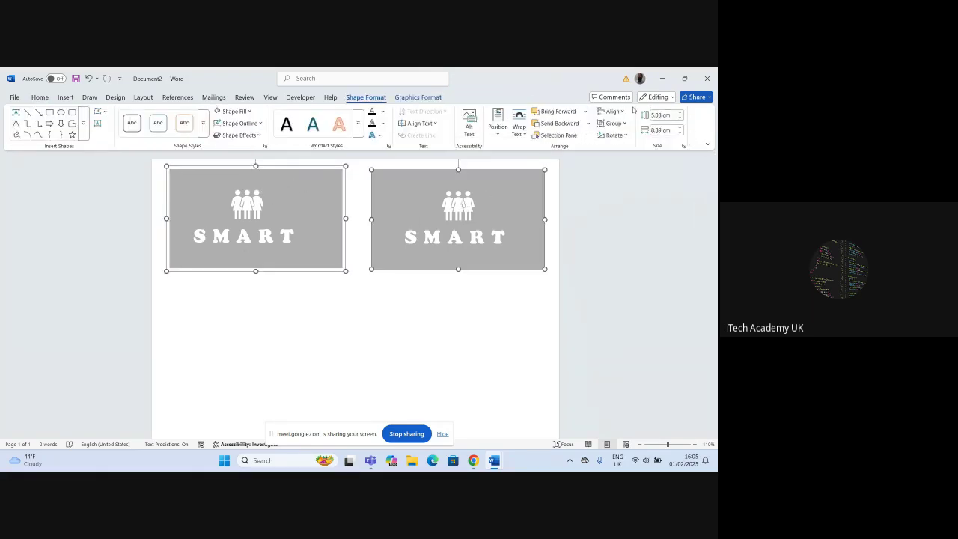
{"action": "left_click", "coordinate": [613, 124]}
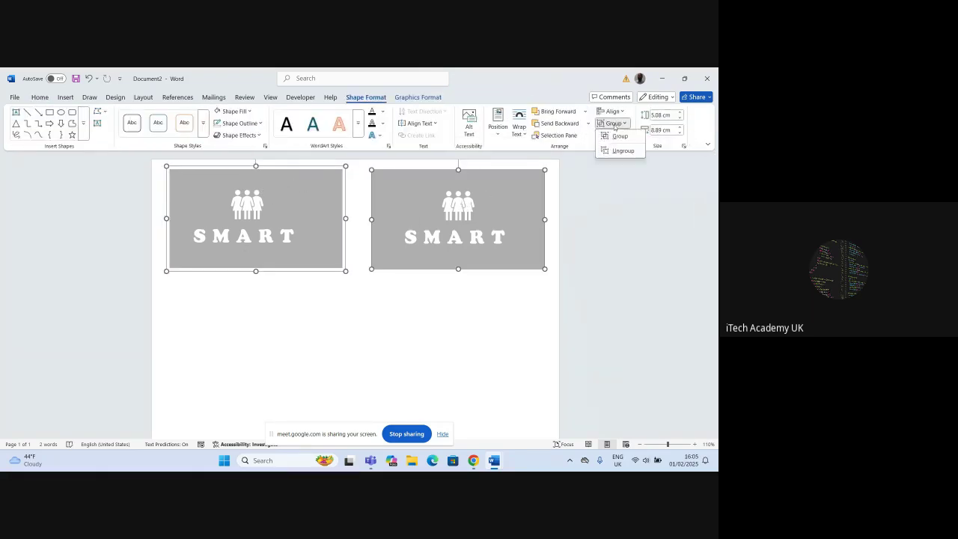
{"action": "left_click", "coordinate": [627, 217]}
{"action": "left_click", "coordinate": [227, 219]}
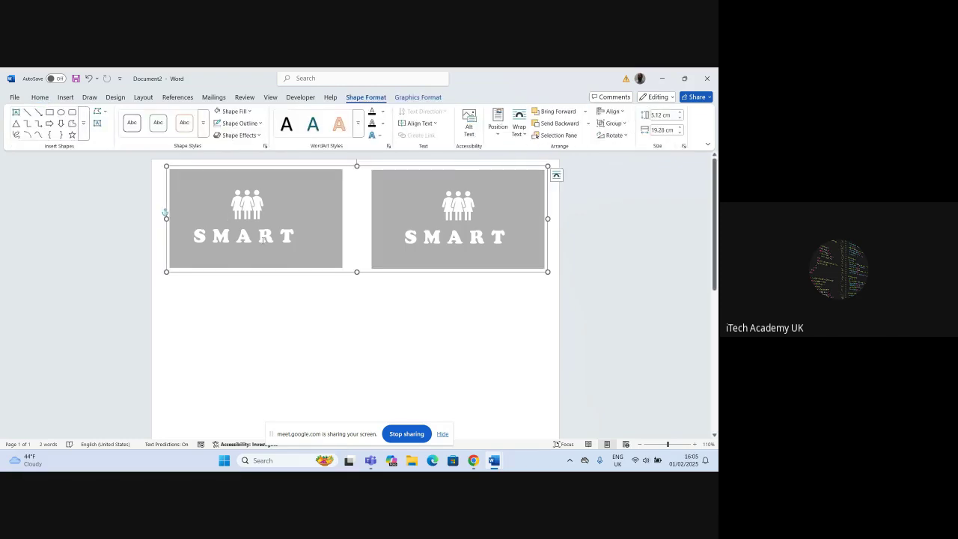
{"action": "left_click", "coordinate": [248, 212]}
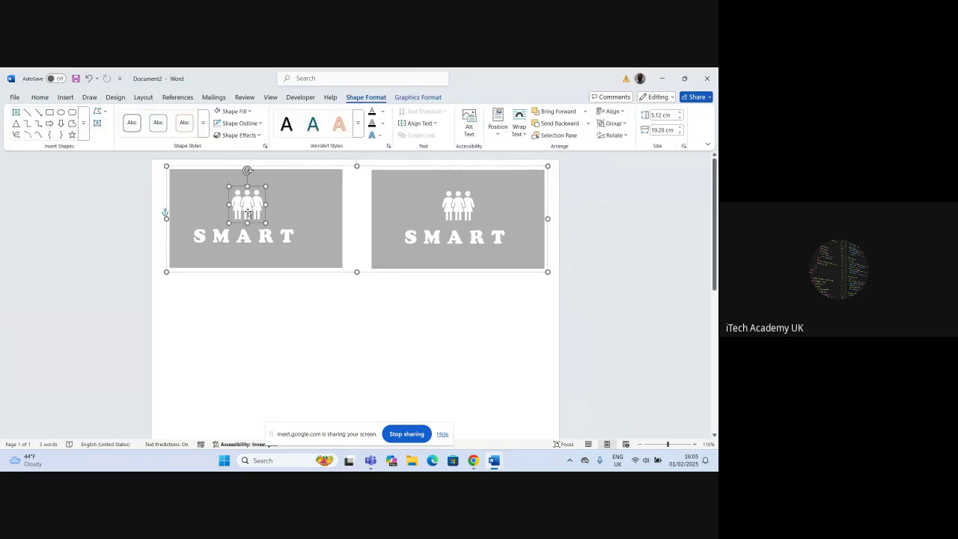
{"action": "left_click", "coordinate": [297, 231]}
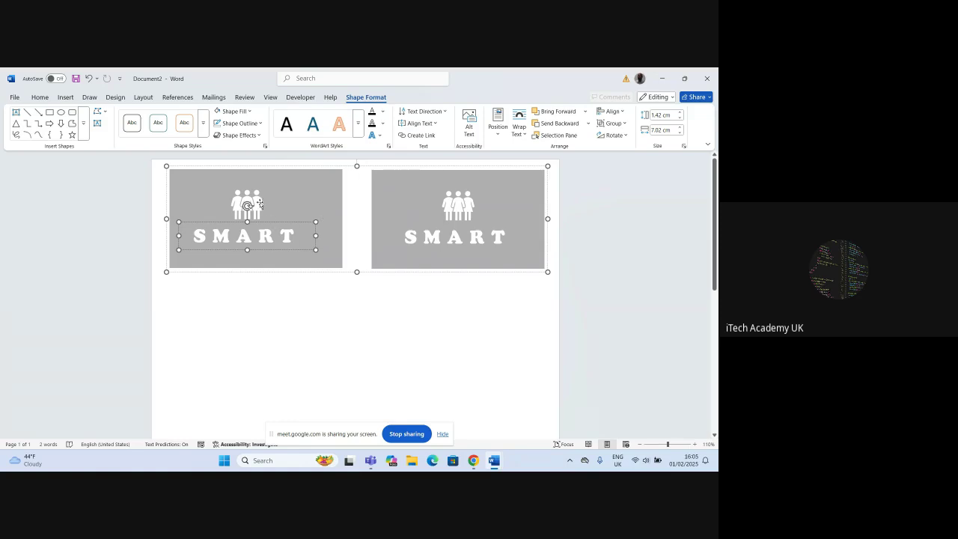
{"action": "left_click", "coordinate": [292, 305]}
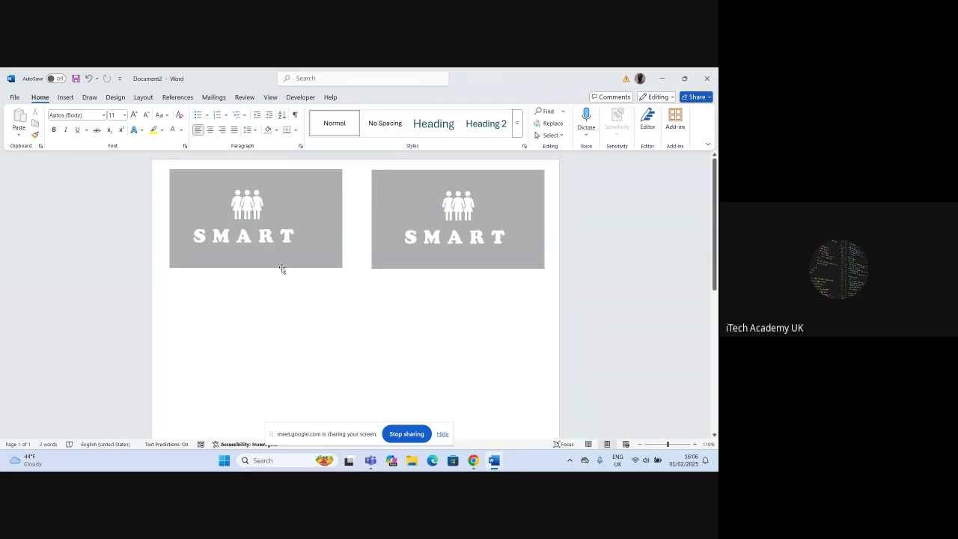
Try duplicating the combined two-card group below the first row, and remove the copies.
{"action": "left_click", "coordinate": [322, 216]}
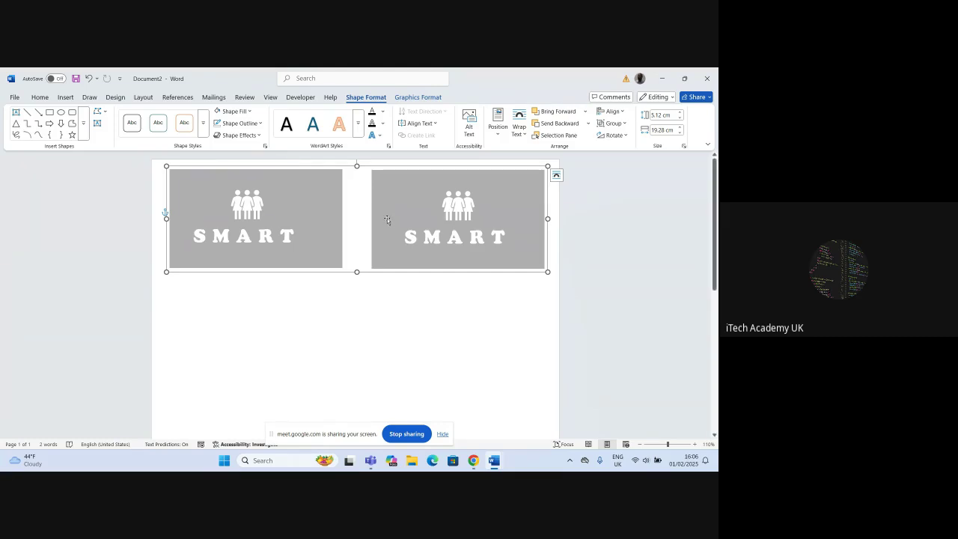
{"action": "left_click_drag", "start_coordinate": [388, 223], "coordinate": [388, 325]}
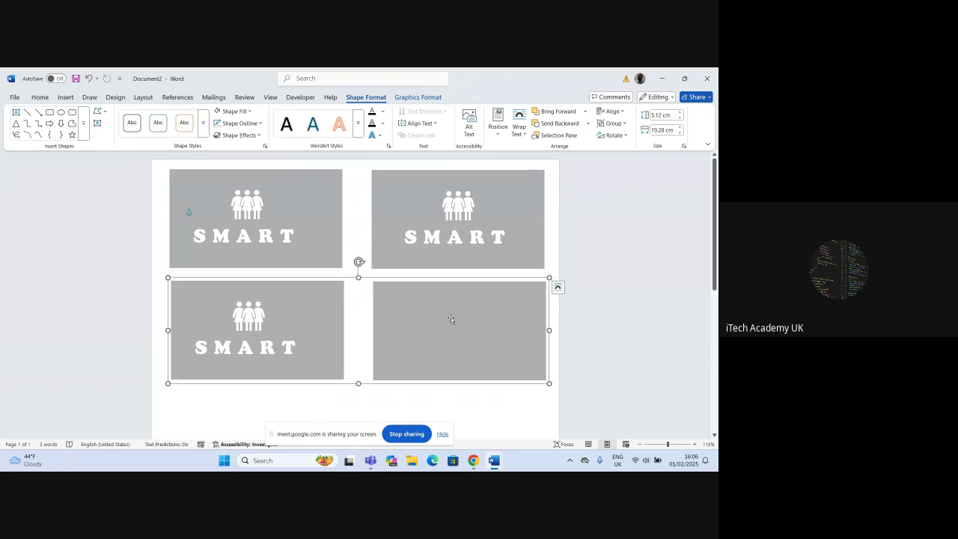
{"action": "key", "text": "Delete"}
{"action": "left_click", "coordinate": [225, 209]}
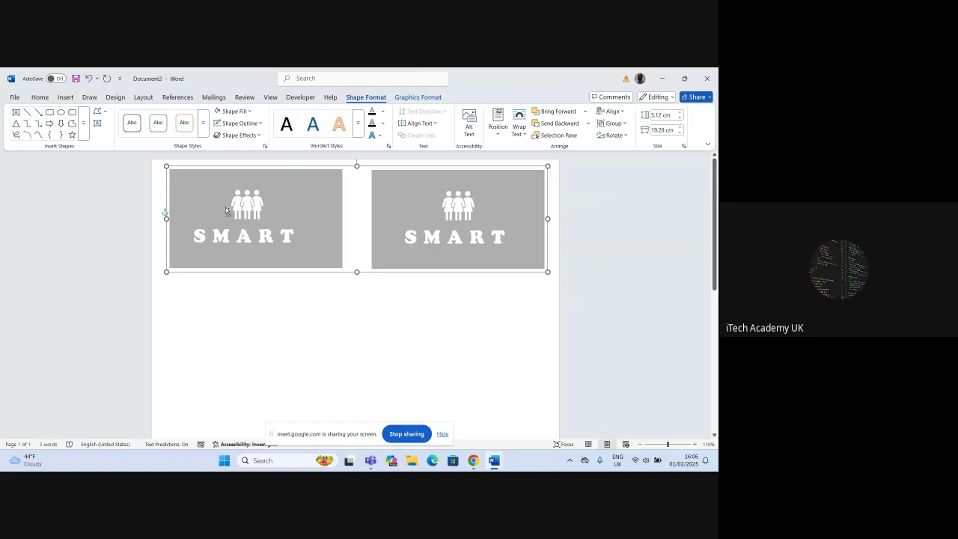
{"action": "left_click_drag", "start_coordinate": [225, 209], "coordinate": [397, 325]}
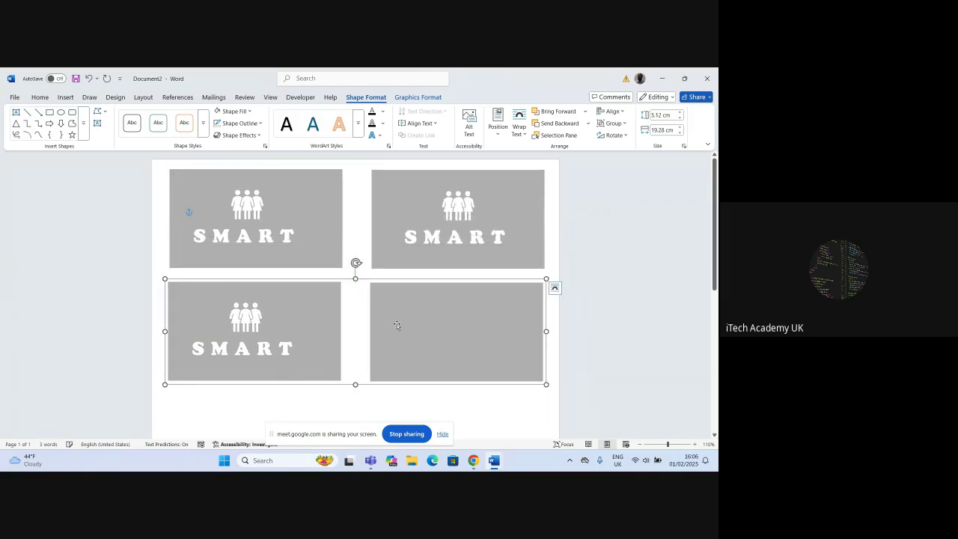
{"action": "key", "text": "ctrl+z"}
Ungroup the combined row into the left card and the right gray rectangle.
{"action": "left_click", "coordinate": [454, 196]}
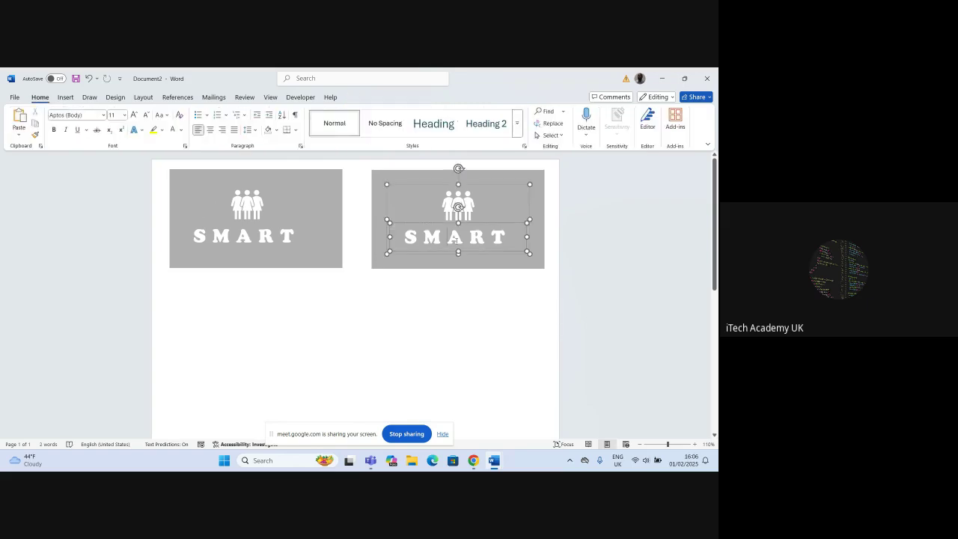
{"action": "left_click", "coordinate": [452, 191]}
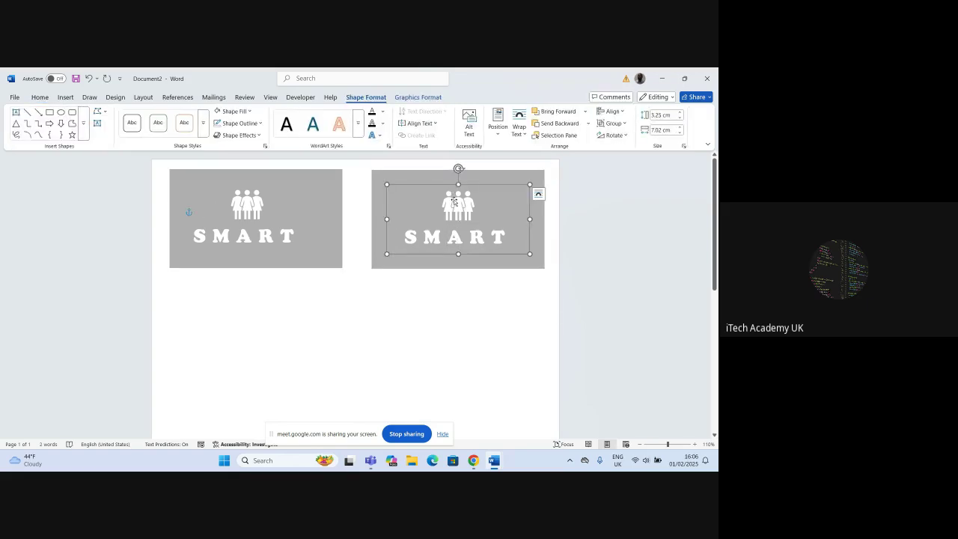
{"action": "left_click", "coordinate": [491, 182], "text": "ctrl"}
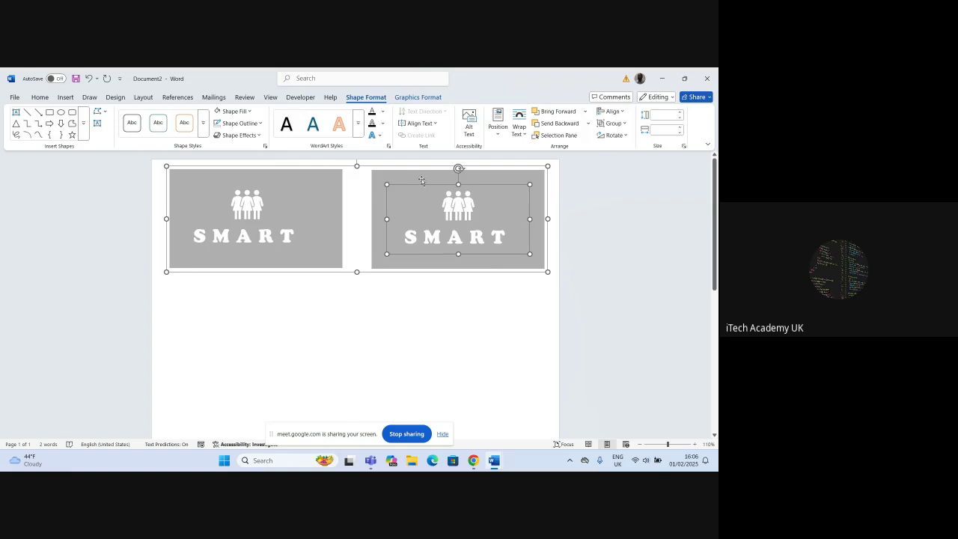
{"action": "left_click", "coordinate": [440, 349]}
{"action": "left_click", "coordinate": [458, 204]}
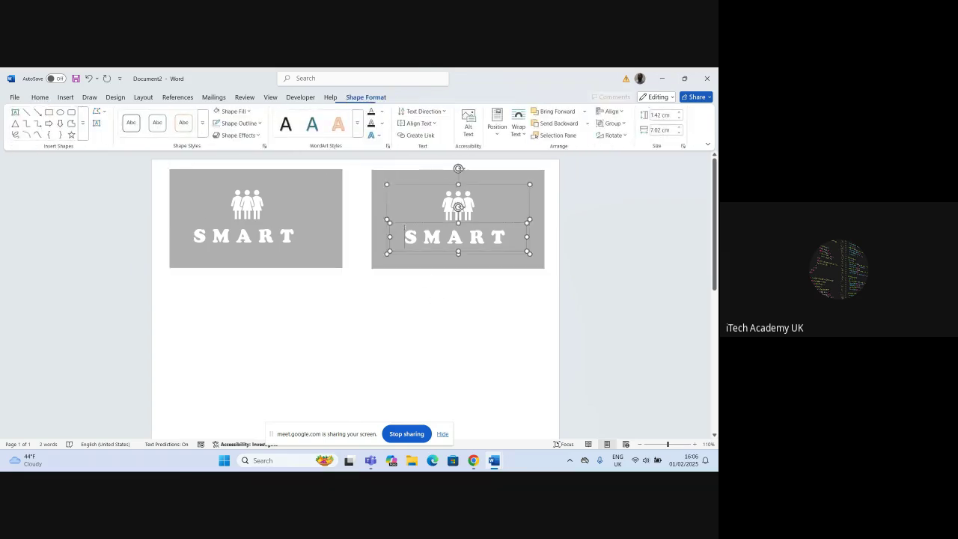
{"action": "left_click", "coordinate": [299, 197]}
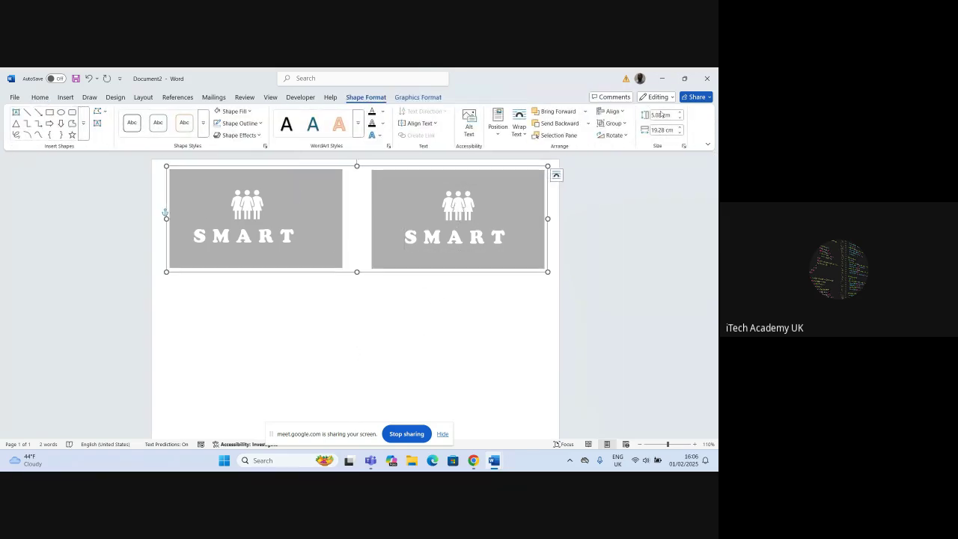
{"action": "left_click", "coordinate": [616, 122]}
{"action": "left_click", "coordinate": [623, 151]}
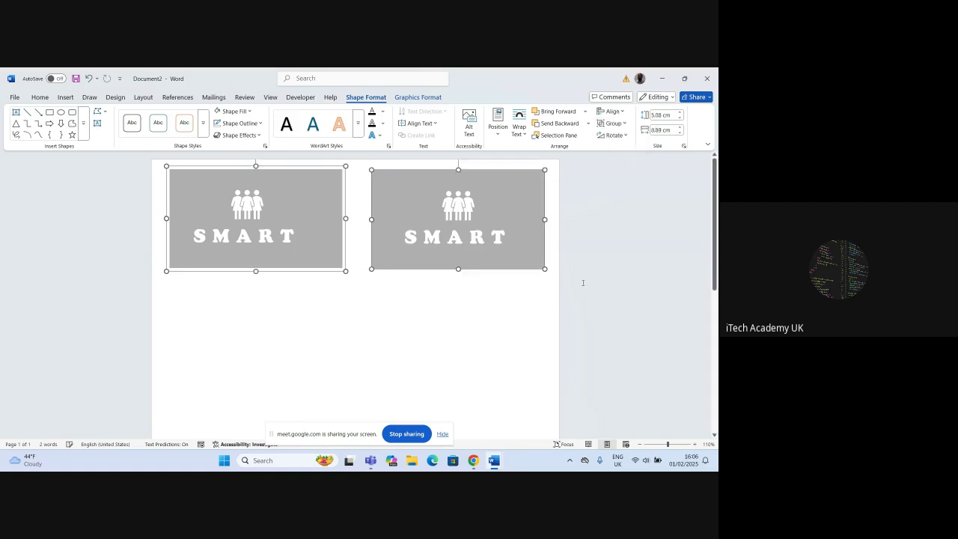
{"action": "left_click", "coordinate": [581, 280]}
Group the right card's icon and SMART text group with its gray rectangle.
{"action": "left_click", "coordinate": [468, 218]}
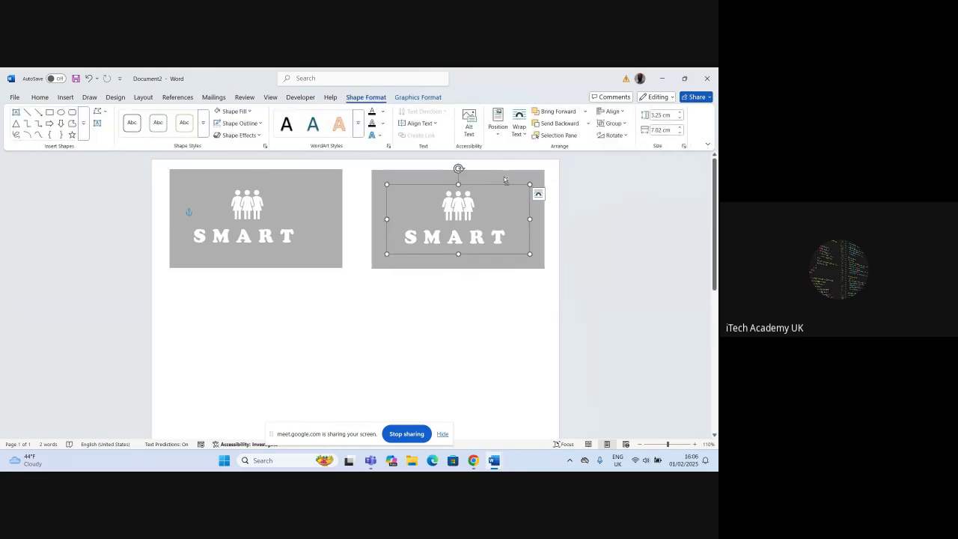
{"action": "left_click", "coordinate": [538, 194]}
{"action": "left_click", "coordinate": [647, 289]}
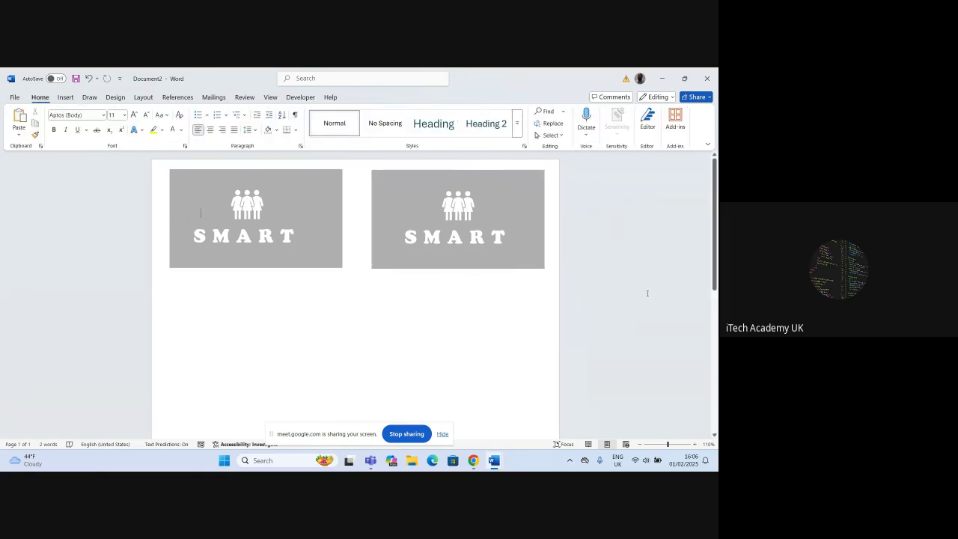
{"action": "left_click", "coordinate": [475, 240]}
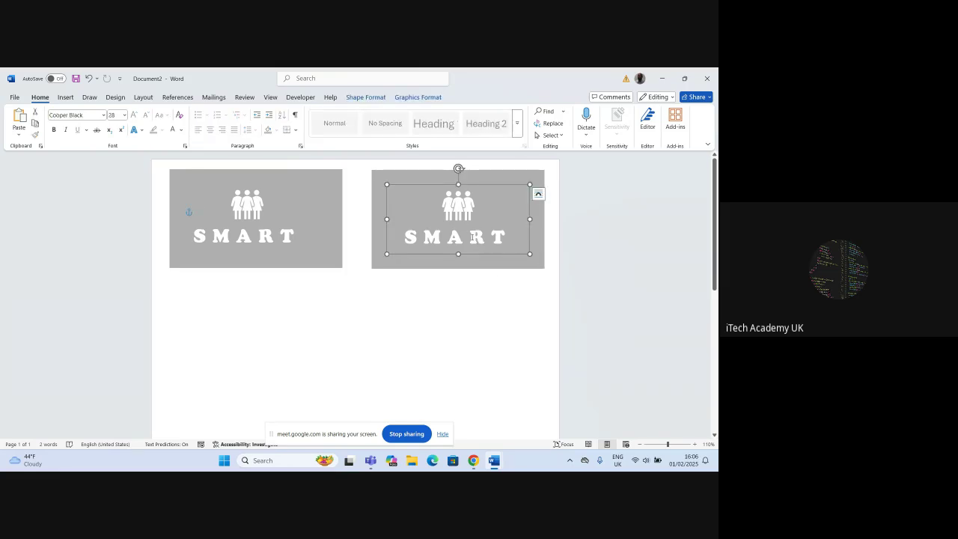
{"action": "left_click", "coordinate": [502, 267], "text": "shift"}
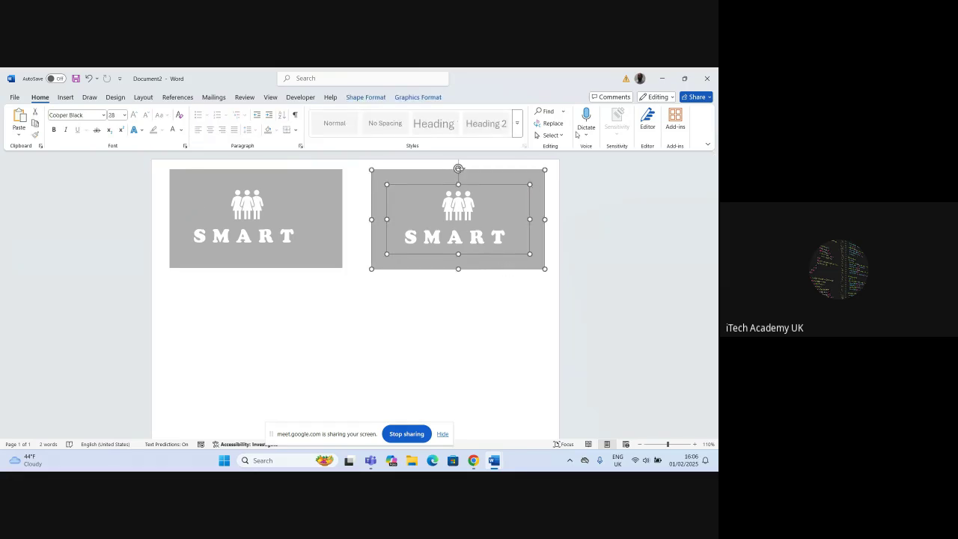
{"action": "left_click", "coordinate": [379, 98]}
{"action": "left_click", "coordinate": [620, 124]}
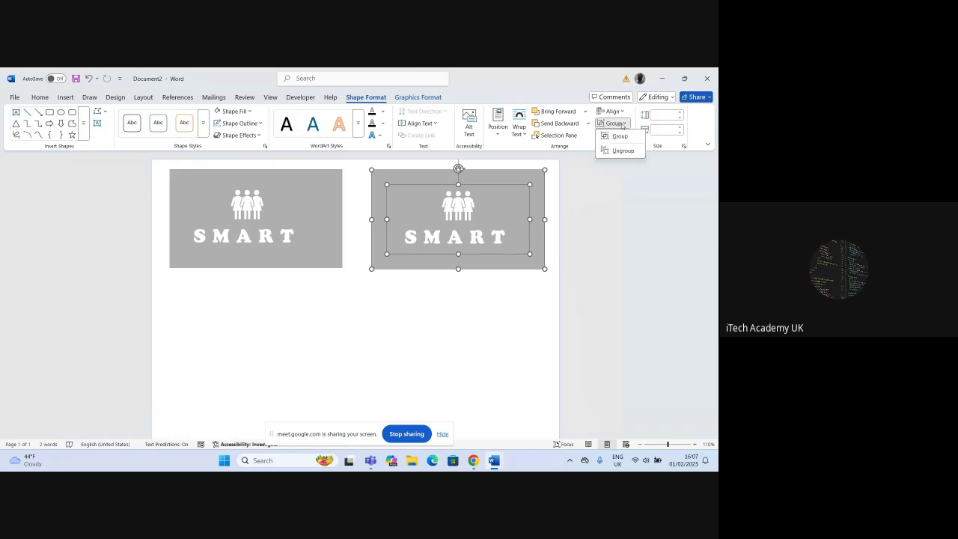
{"action": "left_click", "coordinate": [619, 135]}
Group the complete left and right cards together into one two-card row.
{"action": "left_click", "coordinate": [373, 198]}
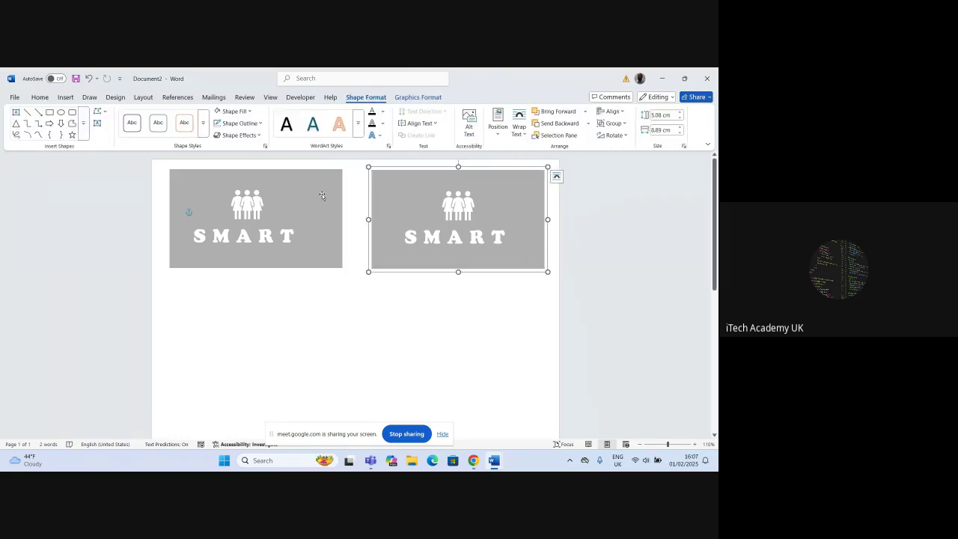
{"action": "left_click", "coordinate": [321, 209]}
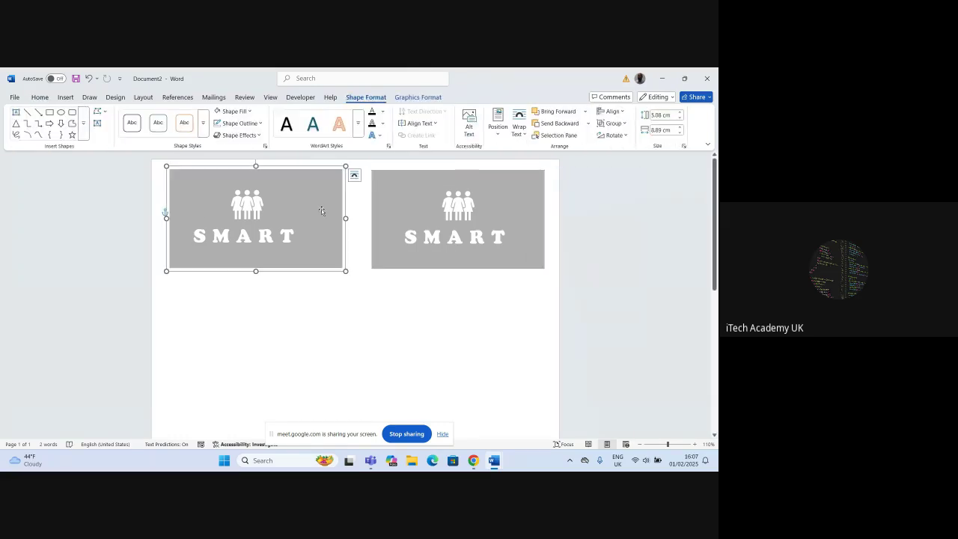
{"action": "left_click", "coordinate": [401, 193], "text": "ctrl"}
{"action": "left_click", "coordinate": [611, 124]}
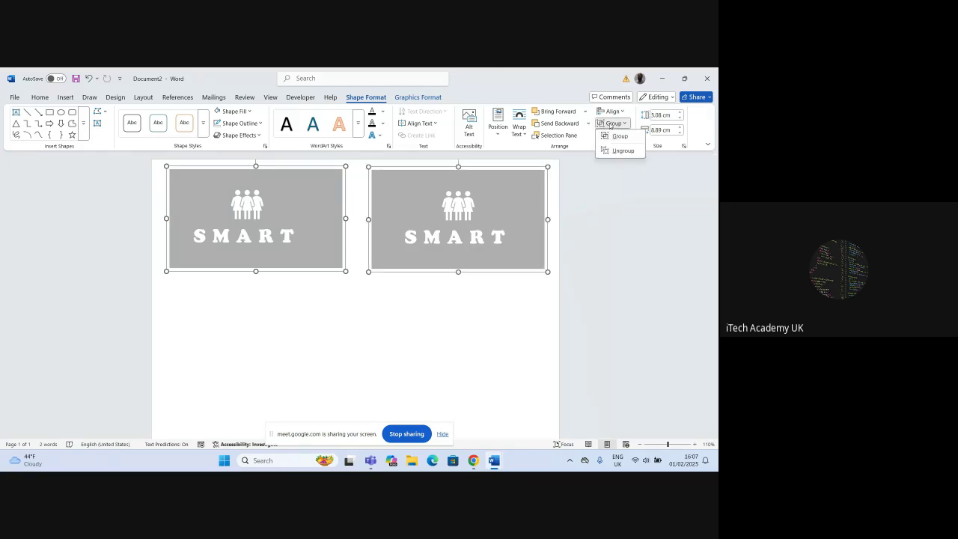
{"action": "left_click", "coordinate": [619, 136]}
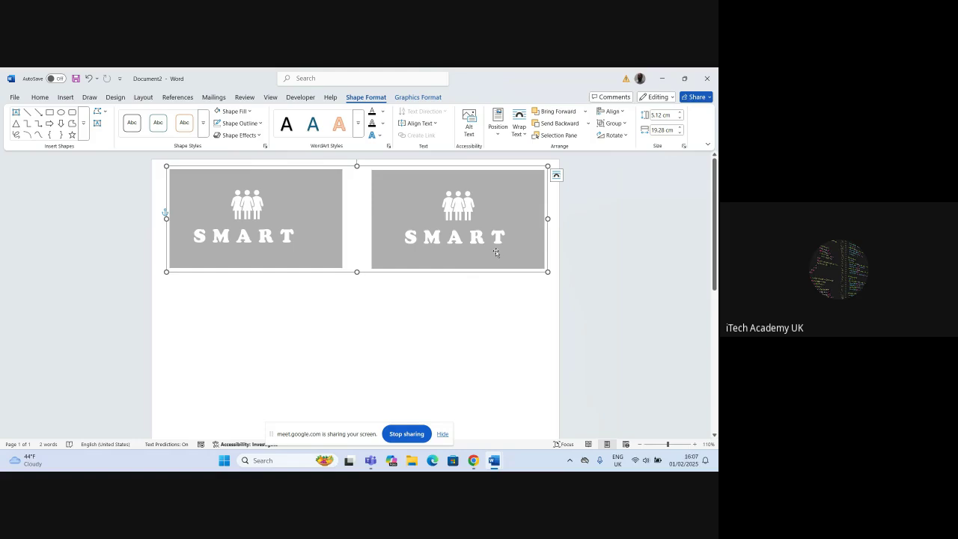
Duplicate the grouped two-card row three times down the page to form four rows of cards.
{"action": "left_click_drag", "start_coordinate": [496, 253], "coordinate": [498, 352]}
{"action": "left_click", "coordinate": [627, 336]}
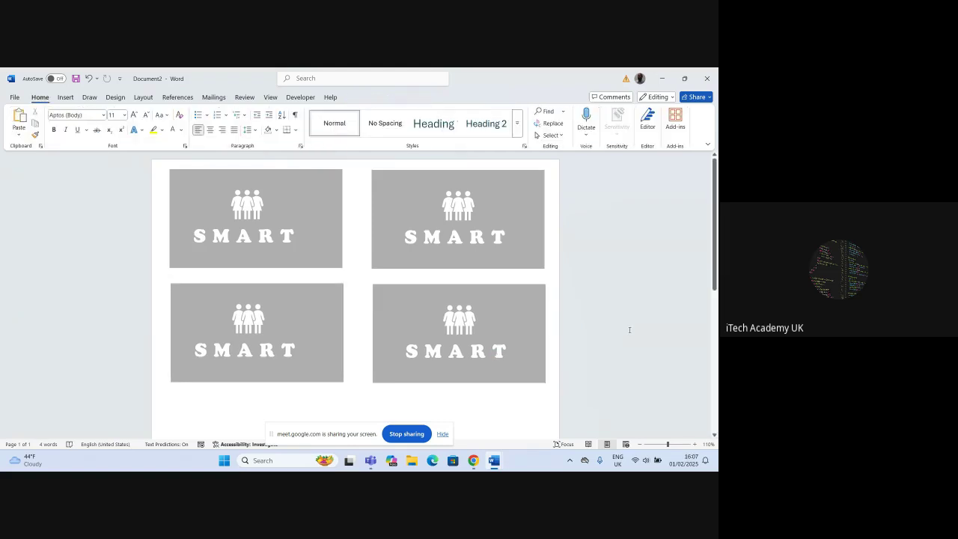
{"action": "scroll", "coordinate": [629, 329], "scroll_direction": "down", "scroll_amount": 1}
{"action": "scroll", "coordinate": [629, 330], "scroll_direction": "up", "scroll_amount": 1}
{"action": "scroll", "coordinate": [630, 328], "scroll_direction": "down", "scroll_amount": 3}
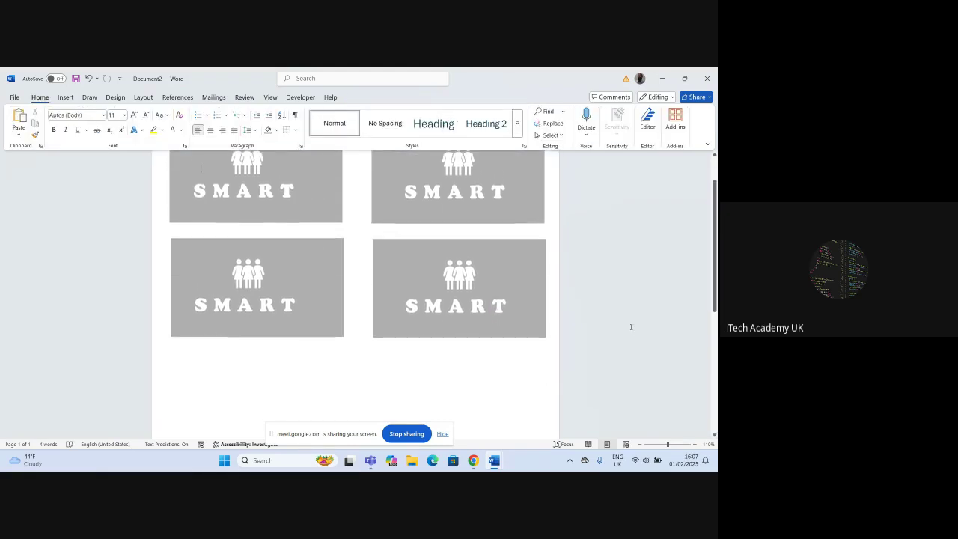
{"action": "scroll", "coordinate": [631, 327], "scroll_direction": "down", "scroll_amount": 1}
{"action": "scroll", "coordinate": [631, 327], "scroll_direction": "up", "scroll_amount": 2}
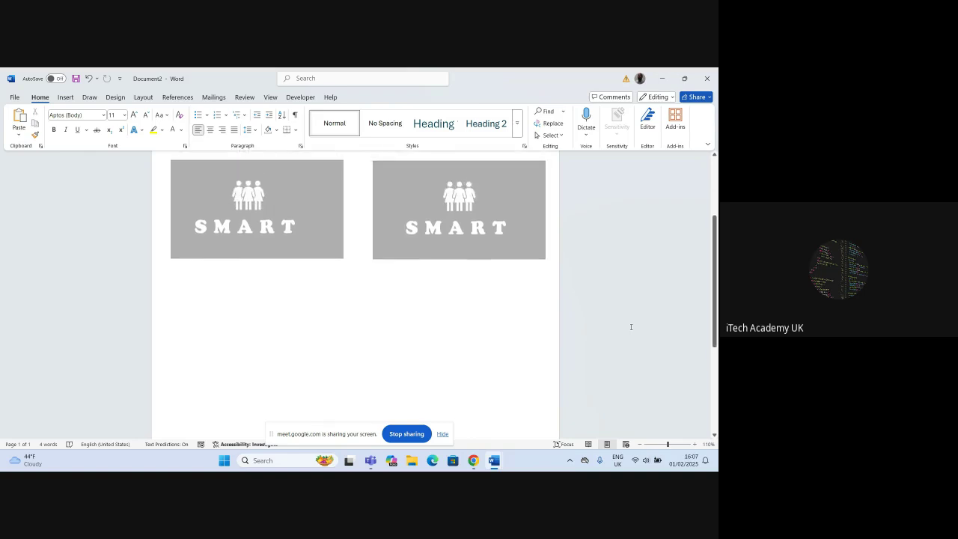
{"action": "left_click", "coordinate": [422, 232]}
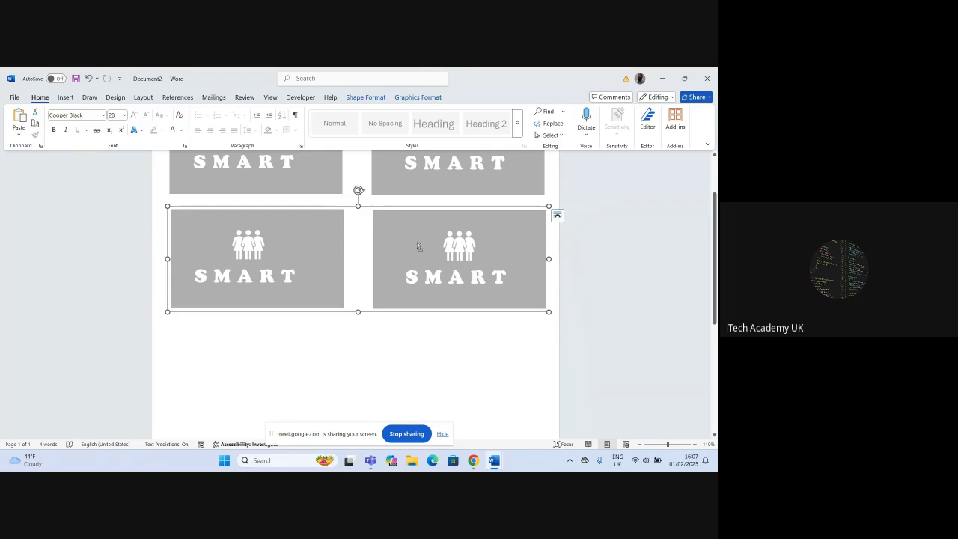
{"action": "left_click_drag", "start_coordinate": [418, 245], "coordinate": [422, 355]}
{"action": "scroll", "coordinate": [646, 296], "scroll_direction": "down", "scroll_amount": 1}
{"action": "scroll", "coordinate": [646, 296], "scroll_direction": "down", "scroll_amount": 2}
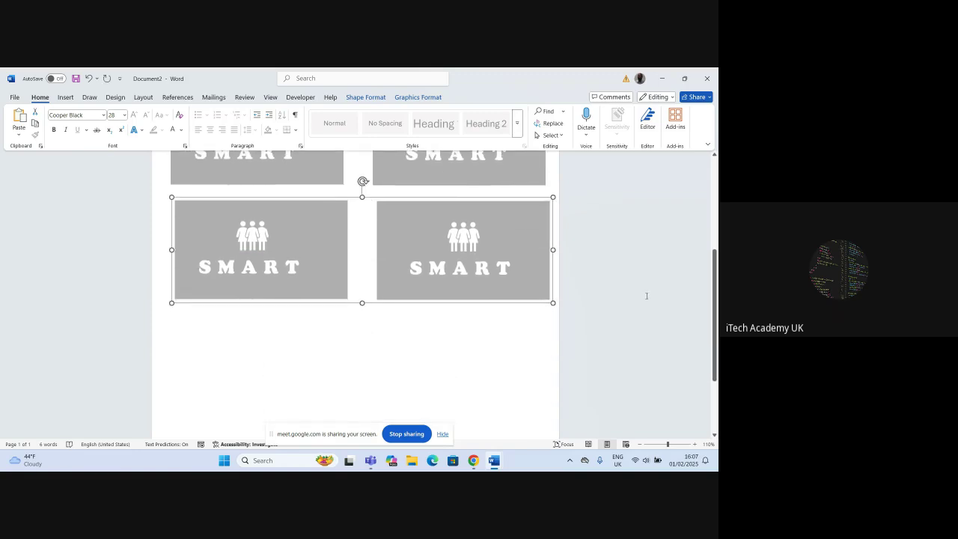
{"action": "left_click_drag", "start_coordinate": [412, 223], "coordinate": [418, 333]}
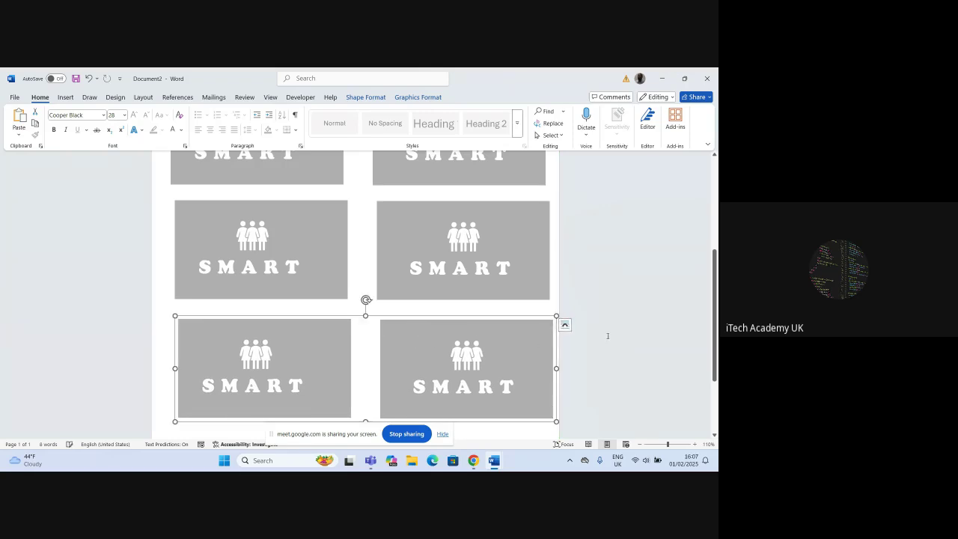
Examine the horizontal alignment and vertical spacing of the four card rows from the top to the bottom of the page.
{"action": "scroll", "coordinate": [611, 333], "scroll_direction": "down", "scroll_amount": 3}
{"action": "scroll", "coordinate": [612, 332], "scroll_direction": "up", "scroll_amount": 5}
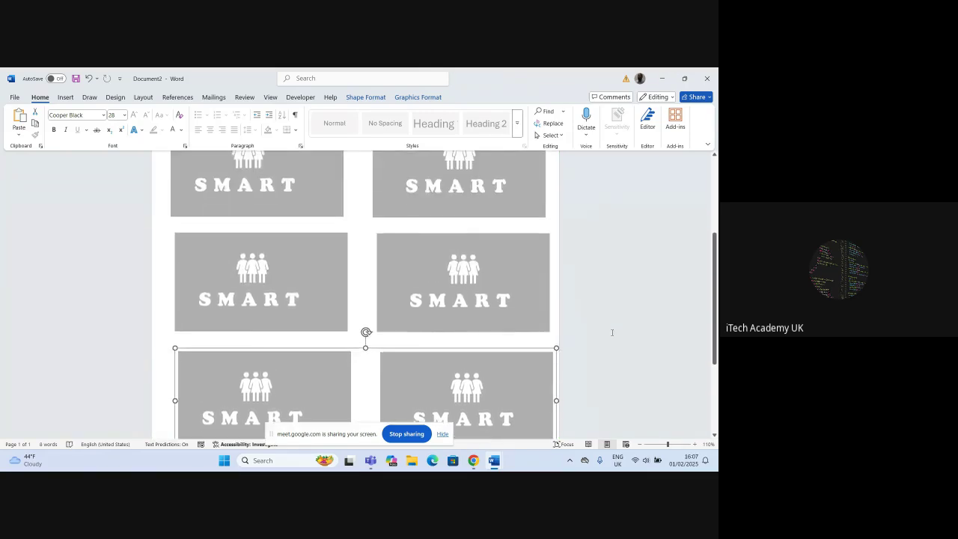
{"action": "scroll", "coordinate": [611, 332], "scroll_direction": "down", "scroll_amount": 2}
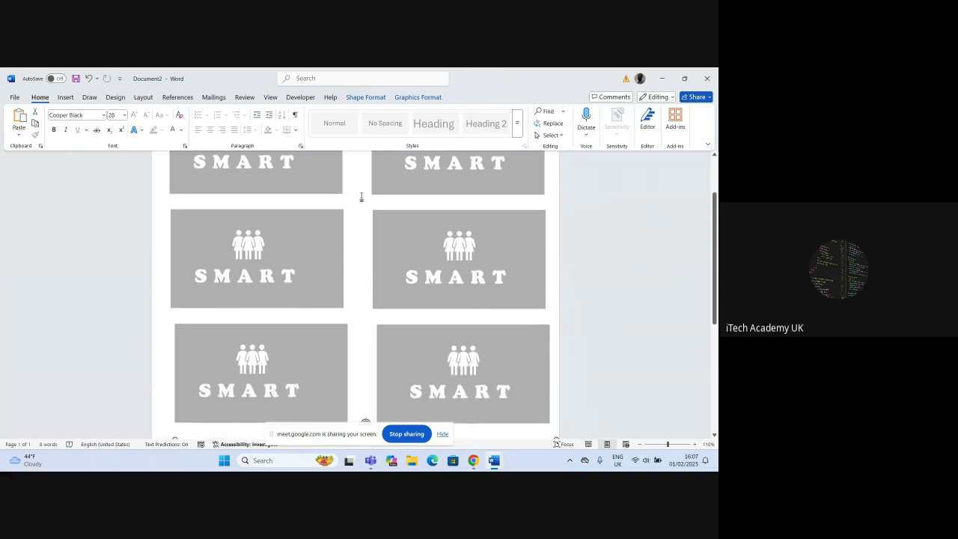
{"action": "left_click", "coordinate": [437, 254]}
{"action": "scroll", "coordinate": [587, 310], "scroll_direction": "down", "scroll_amount": 1}
{"action": "scroll", "coordinate": [587, 311], "scroll_direction": "up", "scroll_amount": 1}
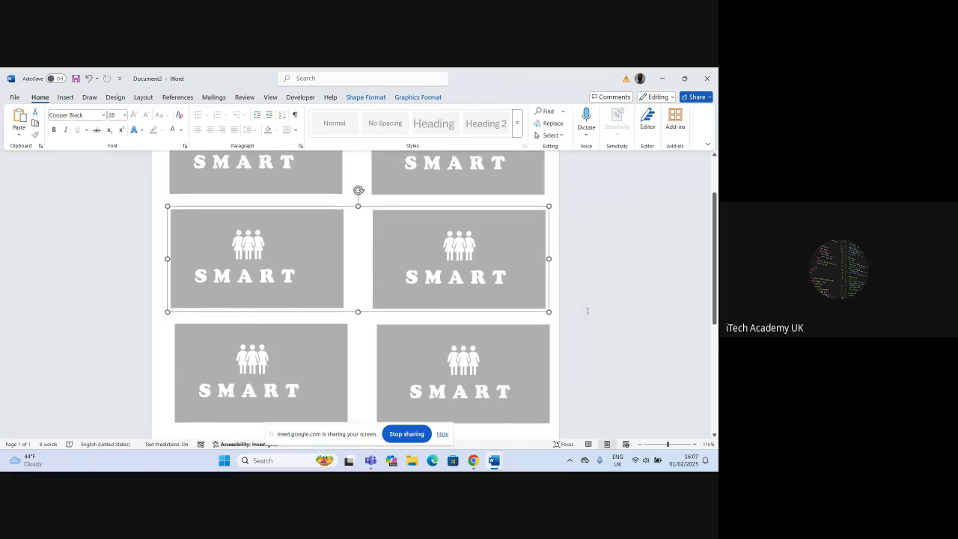
{"action": "scroll", "coordinate": [588, 310], "scroll_direction": "down", "scroll_amount": 2}
{"action": "scroll", "coordinate": [588, 311], "scroll_direction": "down", "scroll_amount": 2}
{"action": "scroll", "coordinate": [587, 311], "scroll_direction": "up", "scroll_amount": 6}
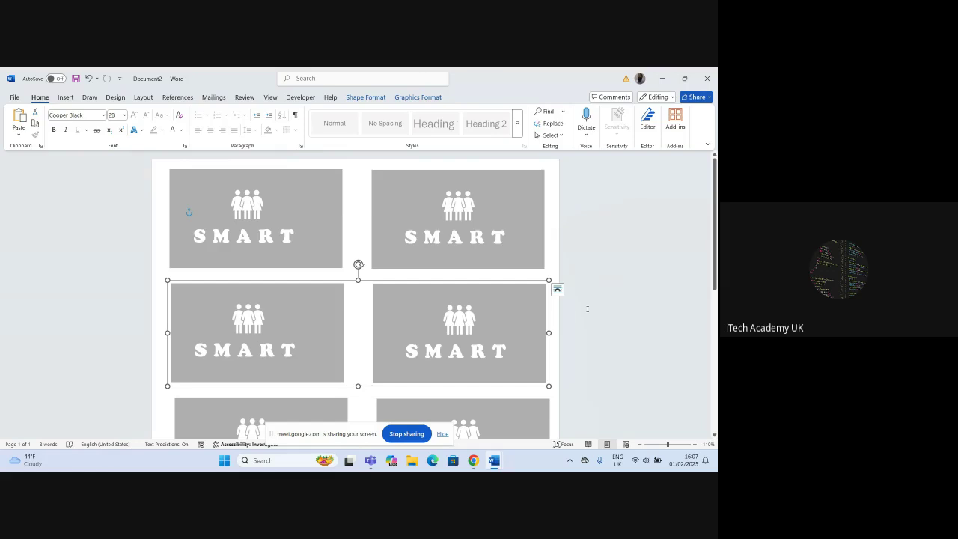
Move the bottom two-card row slightly left and up to line it up with the row above.
{"action": "scroll", "coordinate": [588, 308], "scroll_direction": "down", "scroll_amount": 8}
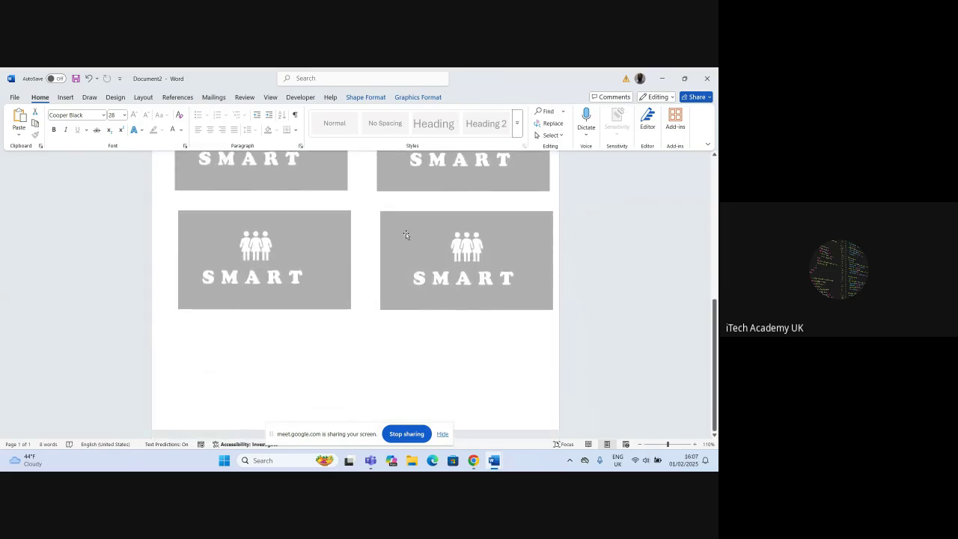
{"action": "left_click", "coordinate": [405, 235]}
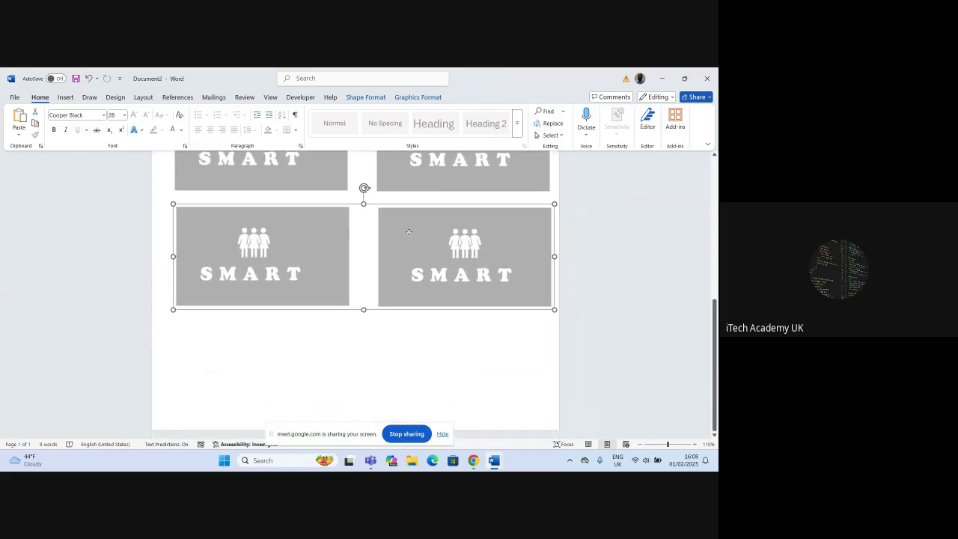
{"action": "left_click_drag", "start_coordinate": [409, 232], "coordinate": [406, 232]}
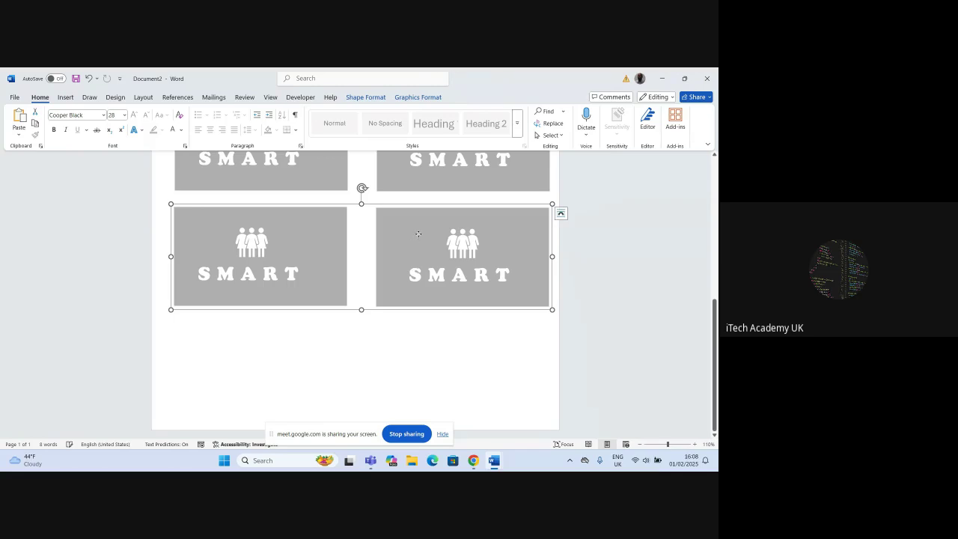
{"action": "left_click", "coordinate": [417, 233]}
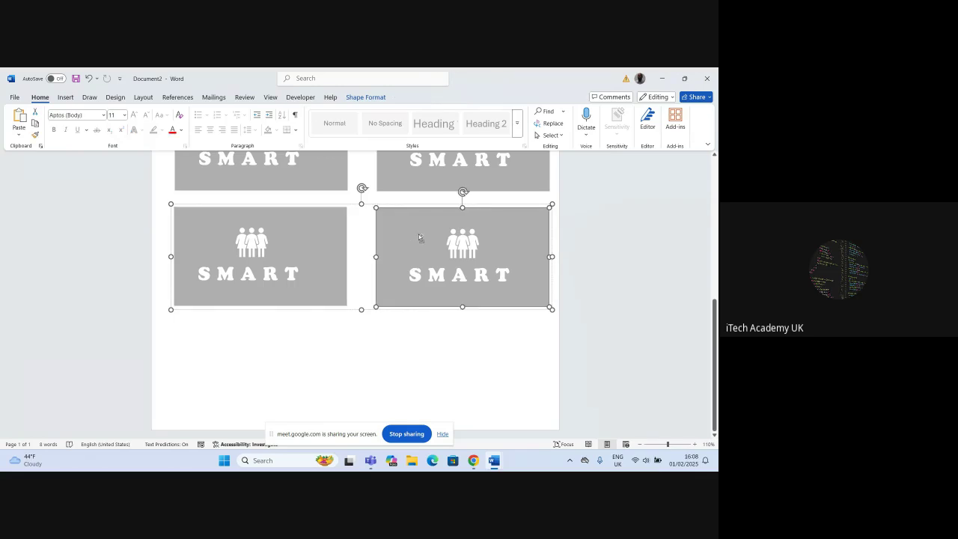
{"action": "left_click_drag", "start_coordinate": [419, 237], "coordinate": [412, 348]}
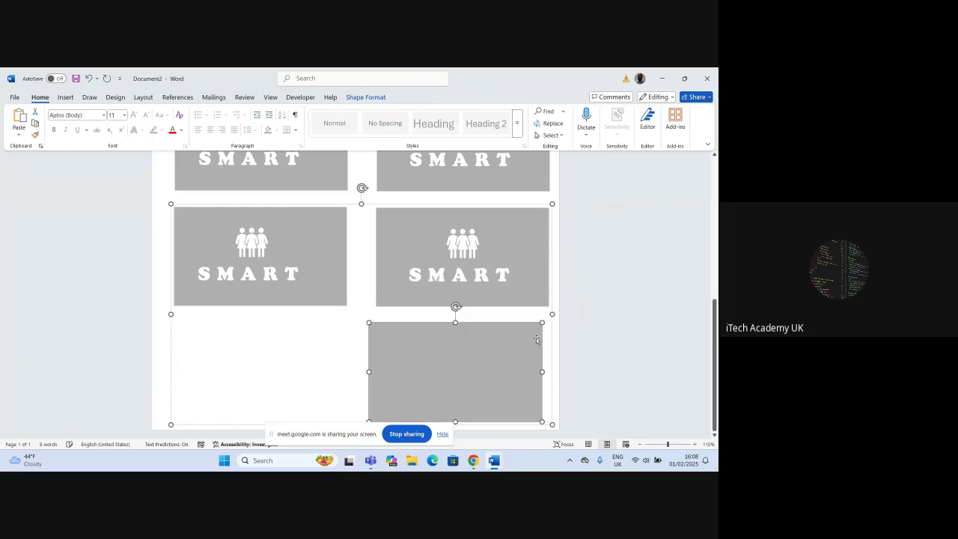
{"action": "key", "text": "Delete"}
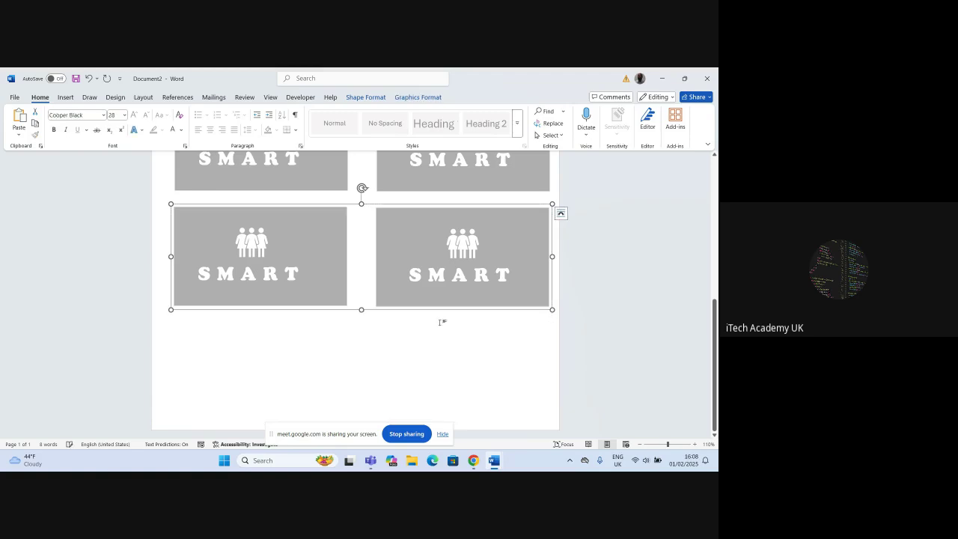
{"action": "left_click", "coordinate": [295, 242]}
{"action": "left_click", "coordinate": [406, 345]}
{"action": "scroll", "coordinate": [406, 345], "scroll_direction": "up", "scroll_amount": 4}
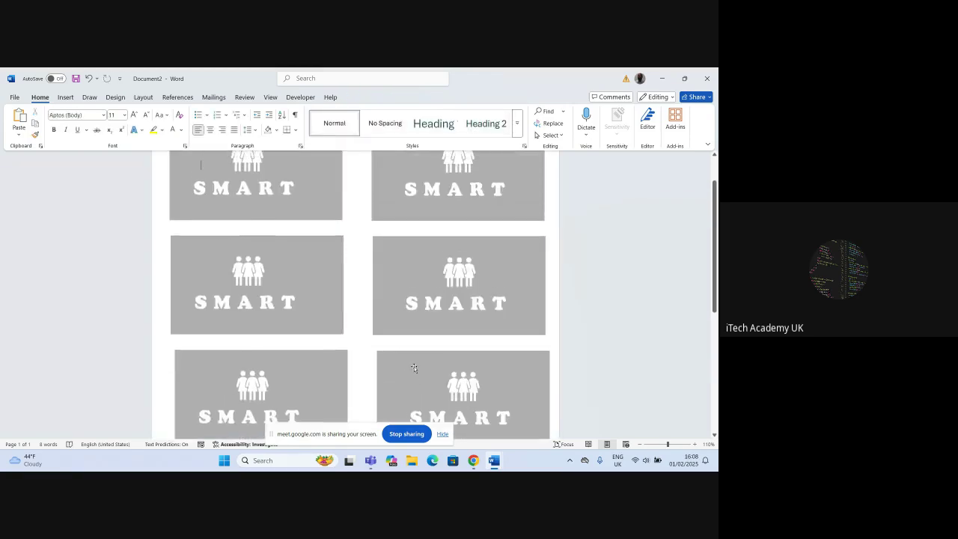
Duplicate the two-card SMART row and place the copy directly beneath the fourth row, in line with it, as a fifth row.
{"action": "scroll", "coordinate": [385, 241], "scroll_direction": "down", "scroll_amount": 4}
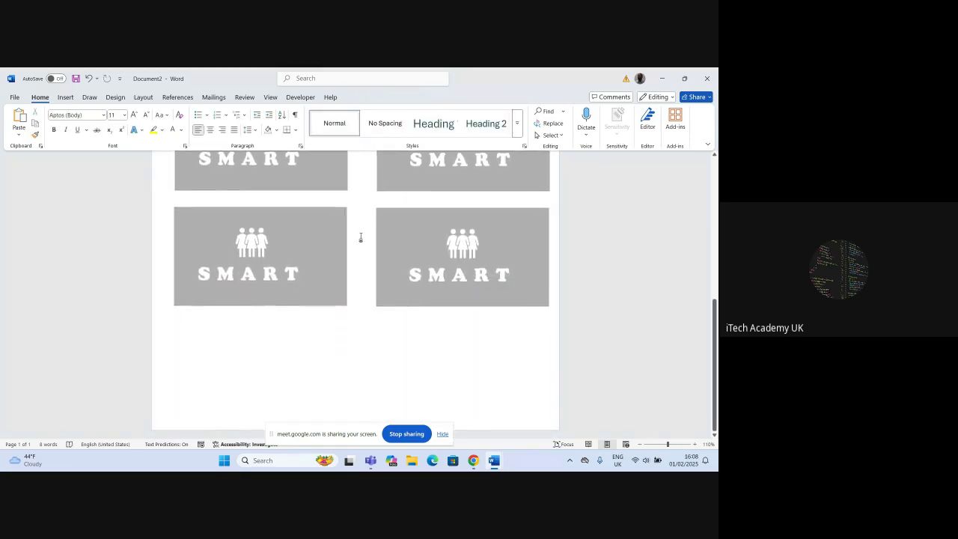
{"action": "left_click", "coordinate": [423, 282]}
{"action": "key", "text": "ctrl+v"}
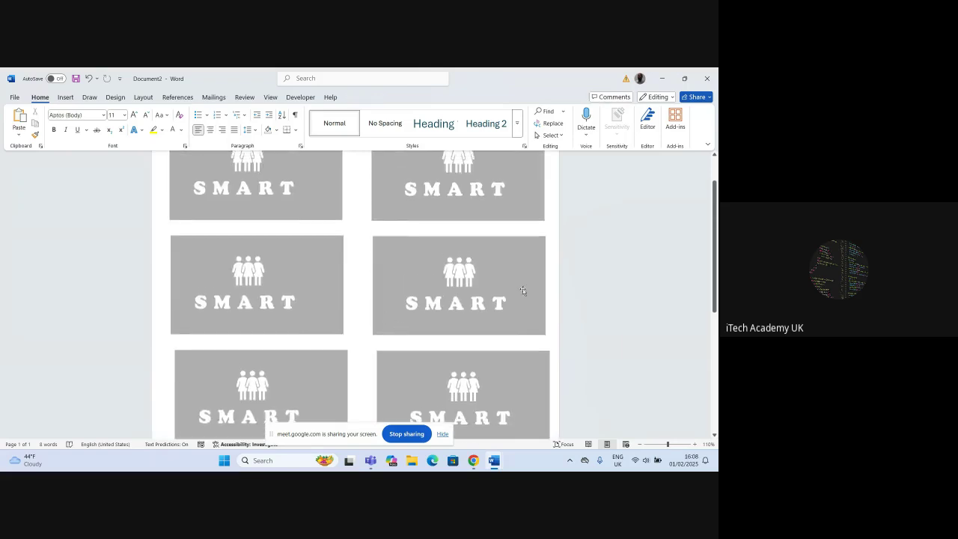
{"action": "scroll", "coordinate": [549, 266], "scroll_direction": "down", "scroll_amount": 3}
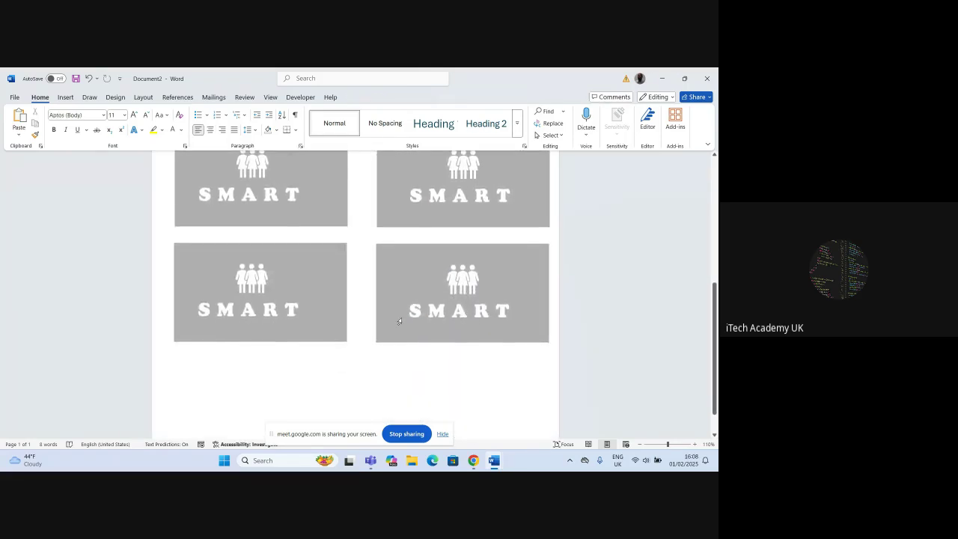
{"action": "left_click", "coordinate": [374, 320]}
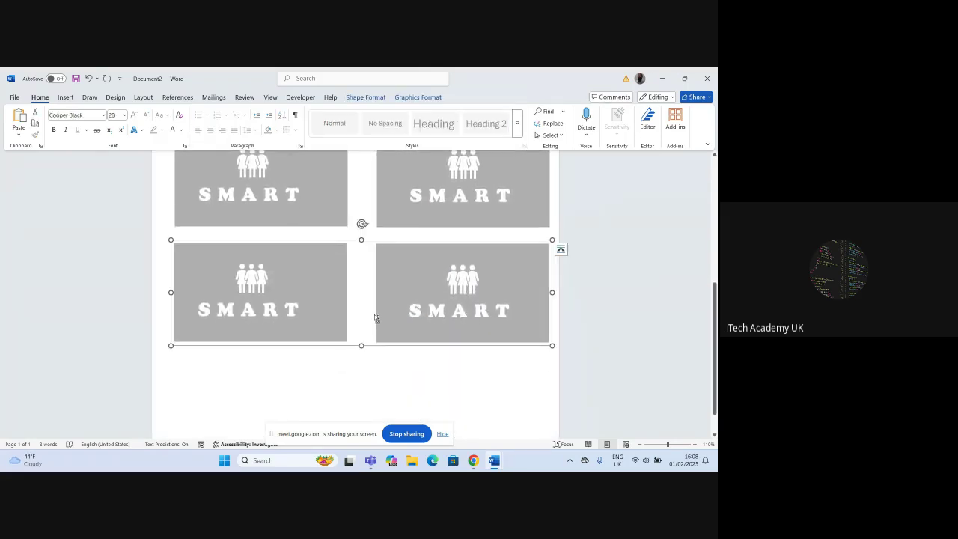
{"action": "key", "text": "ctrl+v"}
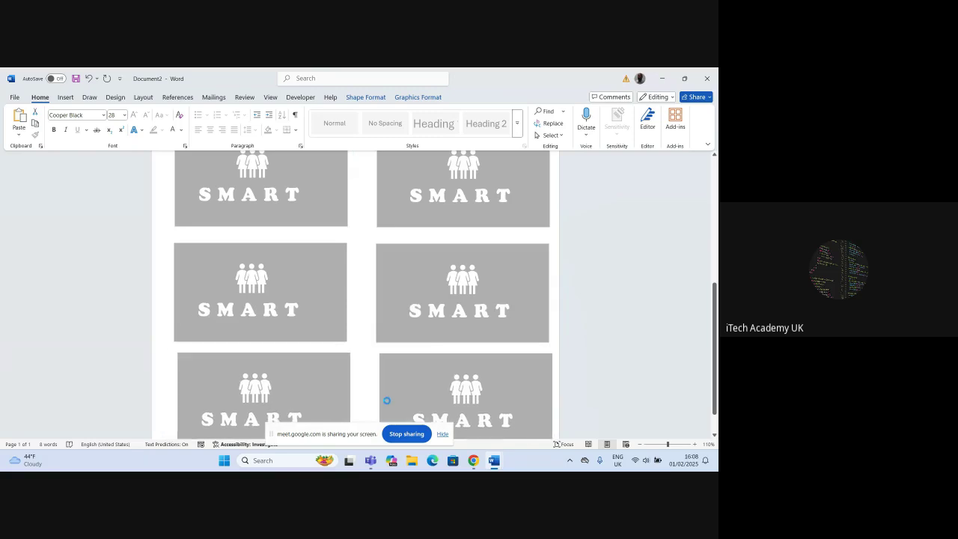
{"action": "left_click", "coordinate": [560, 357]}
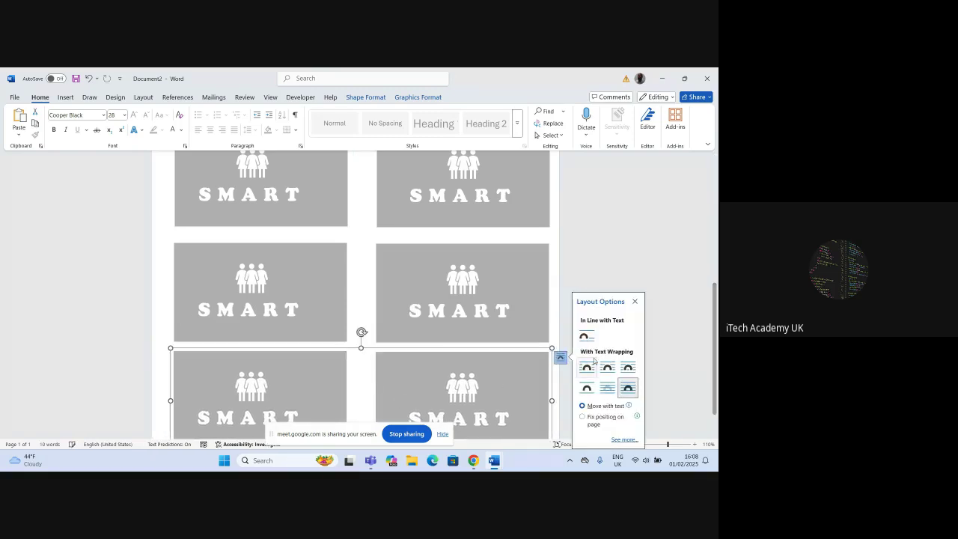
{"action": "left_click", "coordinate": [679, 261]}
{"action": "scroll", "coordinate": [681, 257], "scroll_direction": "up", "scroll_amount": 2}
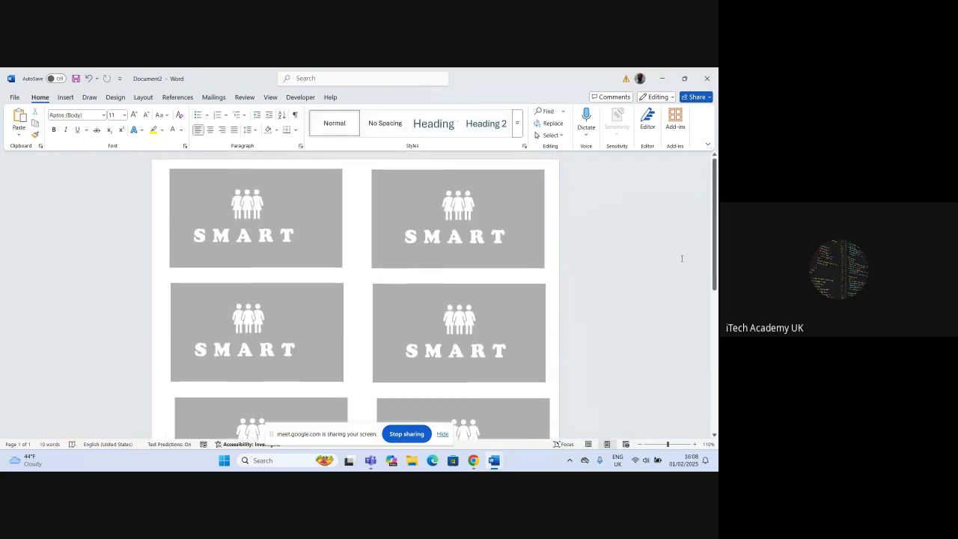
{"action": "scroll", "coordinate": [682, 254], "scroll_direction": "down", "scroll_amount": 2}
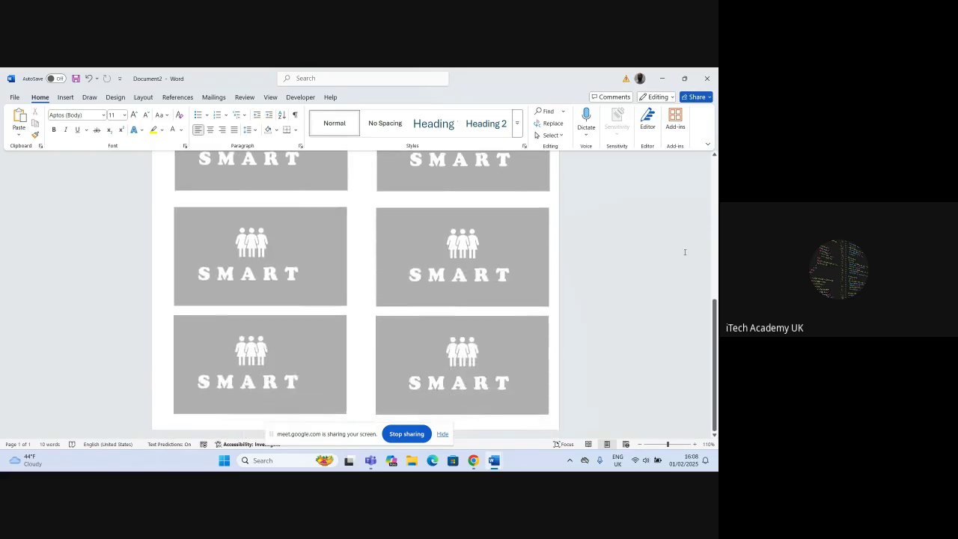
{"action": "scroll", "coordinate": [684, 252], "scroll_direction": "down", "scroll_amount": 1}
Select all five rows of SMART cards together and group them into a single object.
{"action": "scroll", "coordinate": [684, 251], "scroll_direction": "up", "scroll_amount": 5}
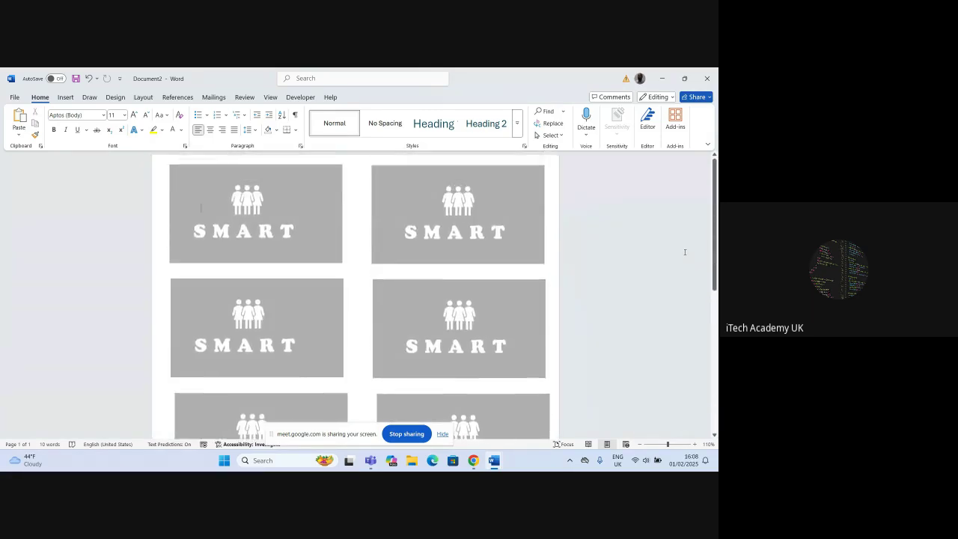
{"action": "left_click", "coordinate": [285, 205]}
{"action": "scroll", "coordinate": [322, 229], "scroll_direction": "down", "scroll_amount": 2}
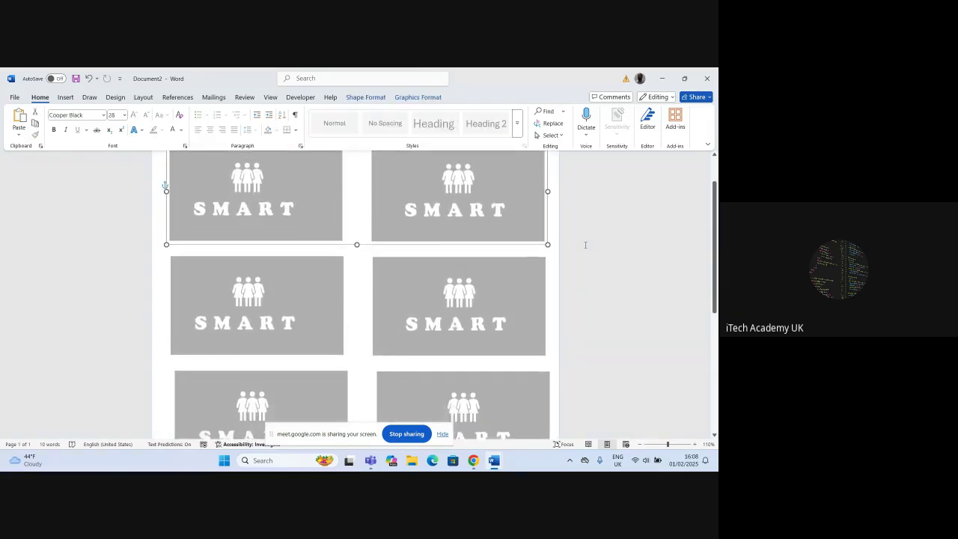
{"action": "left_click", "coordinate": [405, 265], "text": "shift"}
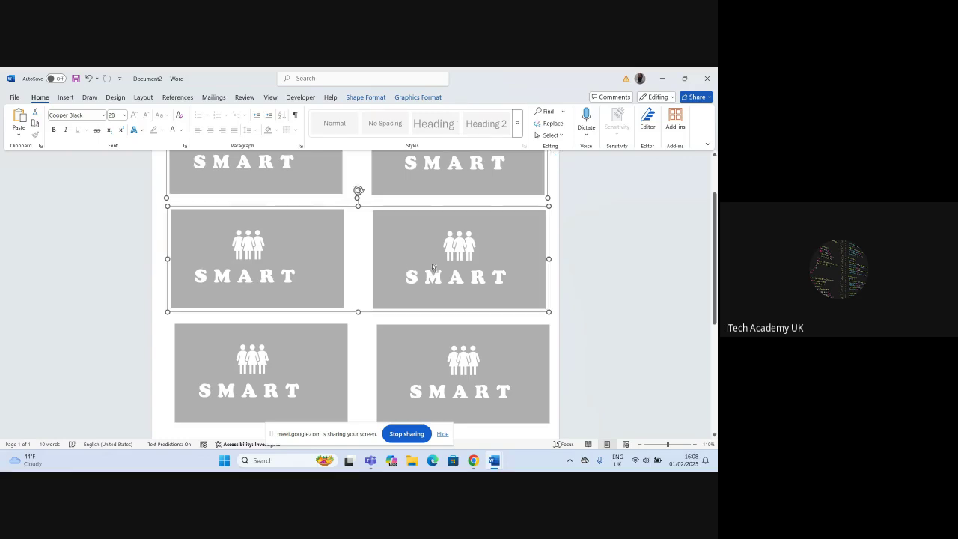
{"action": "left_click", "coordinate": [477, 354], "text": "shift"}
{"action": "scroll", "coordinate": [621, 322], "scroll_direction": "down", "scroll_amount": 3, "text": "ctrl"}
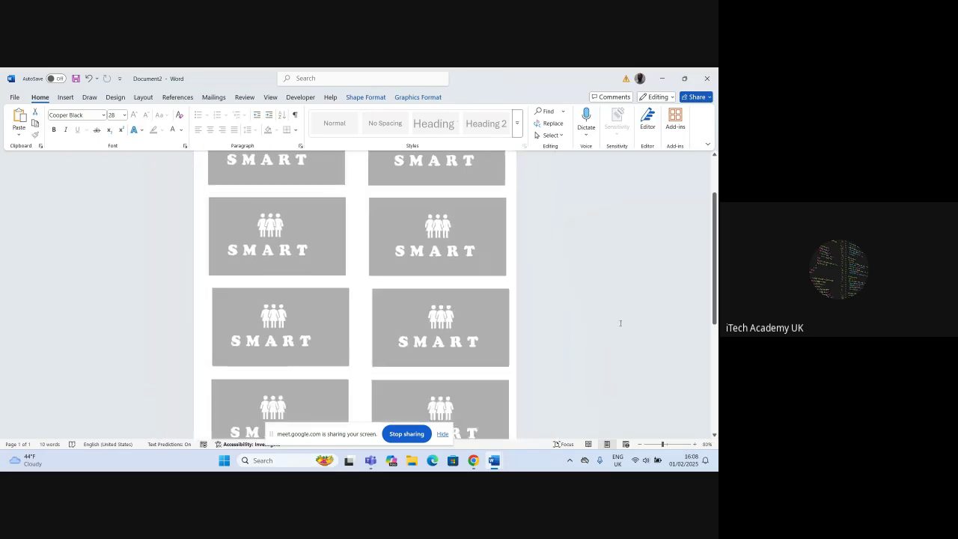
{"action": "scroll", "coordinate": [599, 309], "scroll_direction": "down", "scroll_amount": 2, "text": "ctrl"}
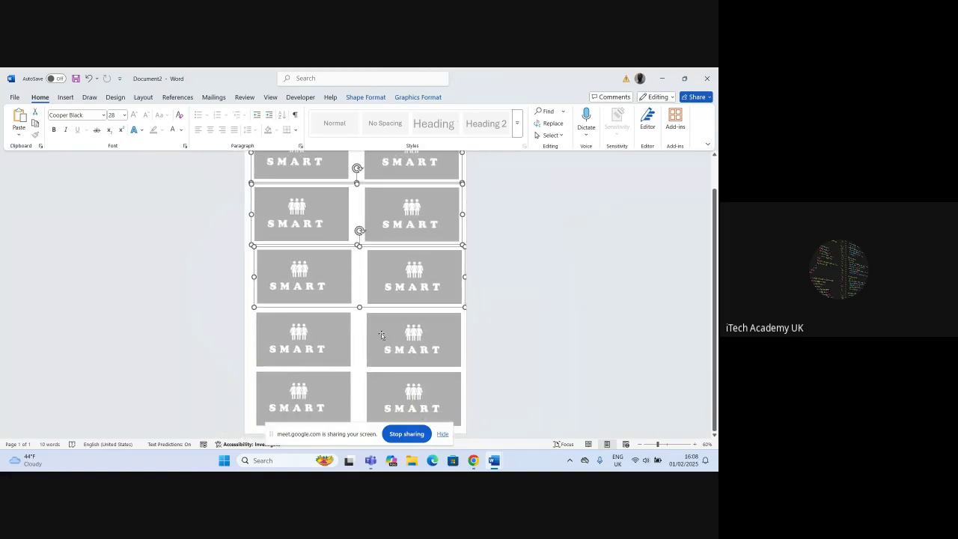
{"action": "left_click", "coordinate": [380, 335], "text": "shift"}
{"action": "left_click", "coordinate": [385, 388], "text": "shift"}
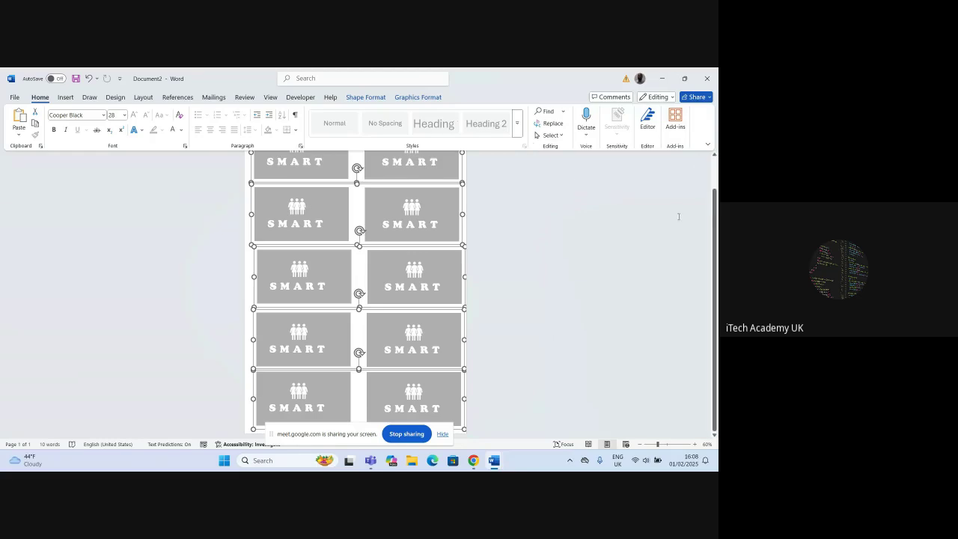
{"action": "left_click", "coordinate": [366, 97]}
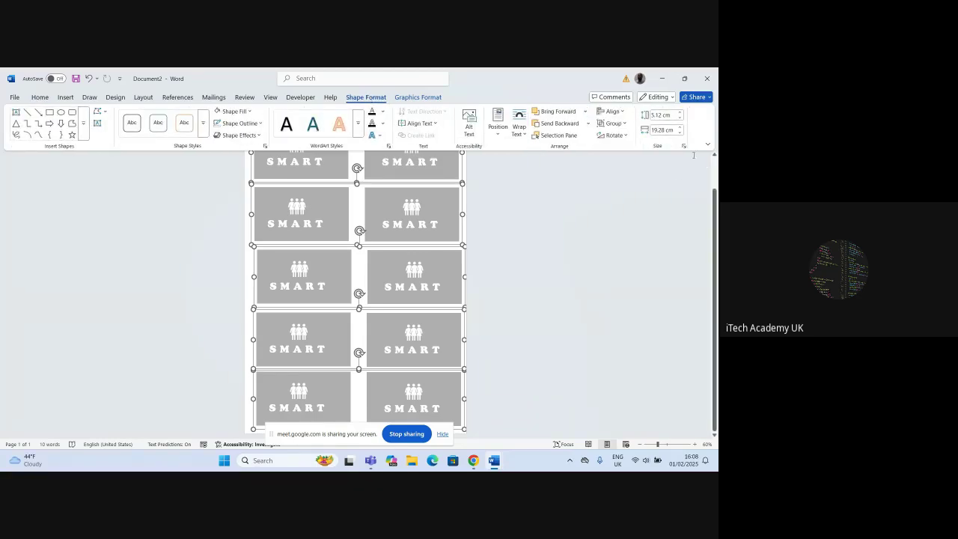
{"action": "left_click", "coordinate": [625, 124]}
{"action": "left_click", "coordinate": [620, 137]}
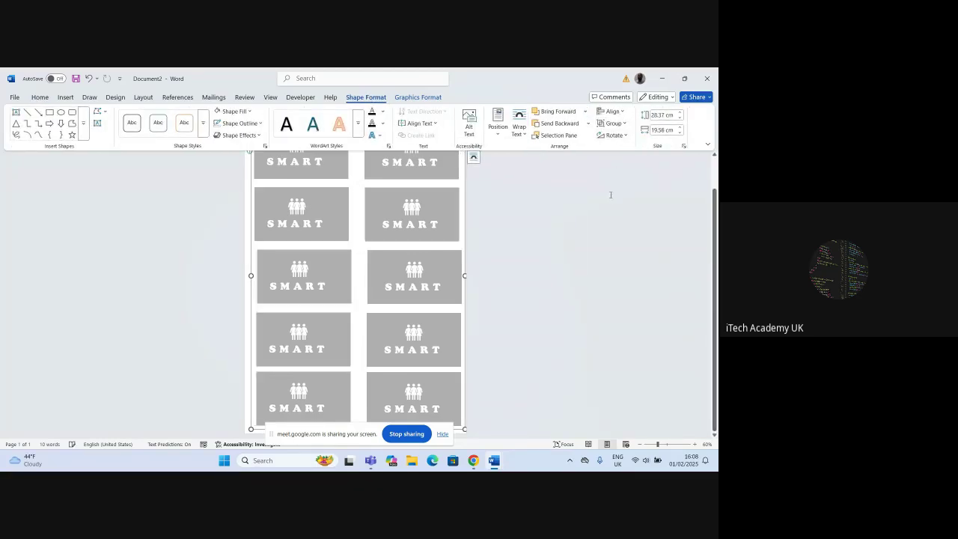
{"action": "left_click", "coordinate": [609, 195]}
Align the grouped card sheet to the horizontal center and vertical middle, relative to the margins.
{"action": "scroll", "coordinate": [608, 206], "scroll_direction": "up", "scroll_amount": 1}
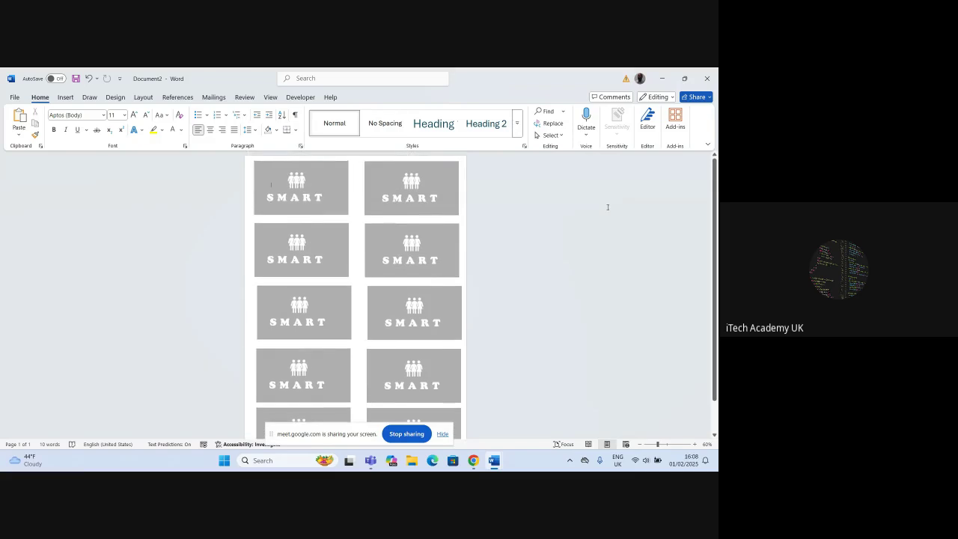
{"action": "left_click", "coordinate": [355, 209]}
{"action": "left_click", "coordinate": [588, 269]}
{"action": "left_click", "coordinate": [366, 236]}
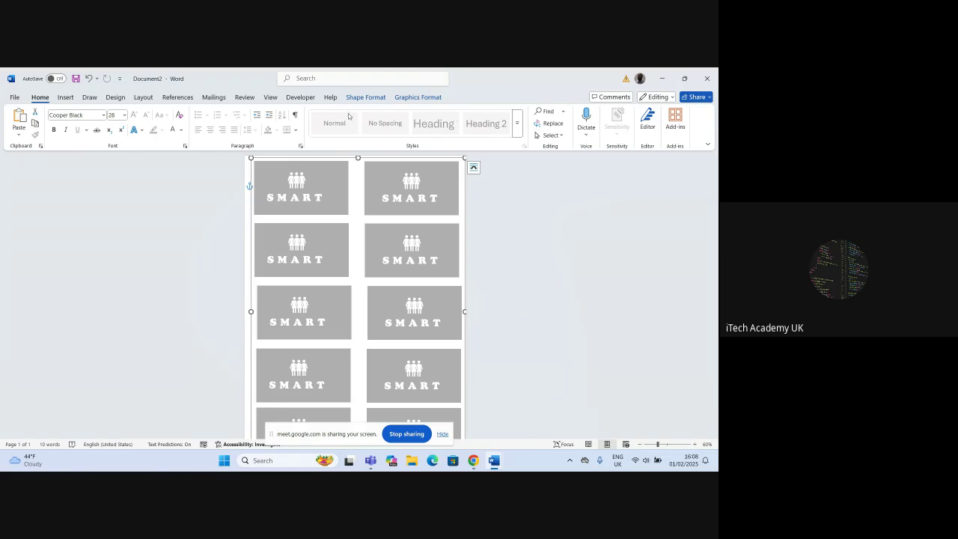
{"action": "left_click", "coordinate": [365, 98]}
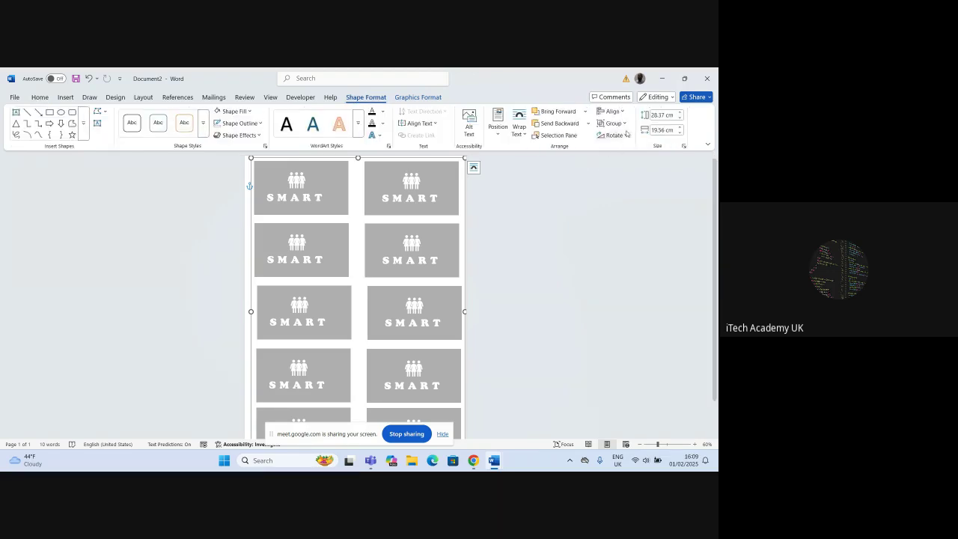
{"action": "left_click", "coordinate": [613, 112]}
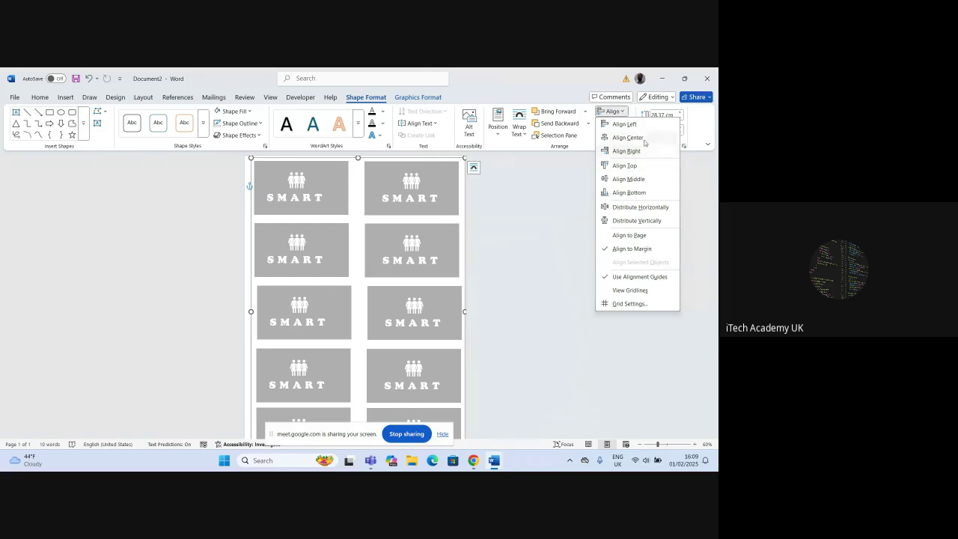
{"action": "left_click", "coordinate": [628, 137]}
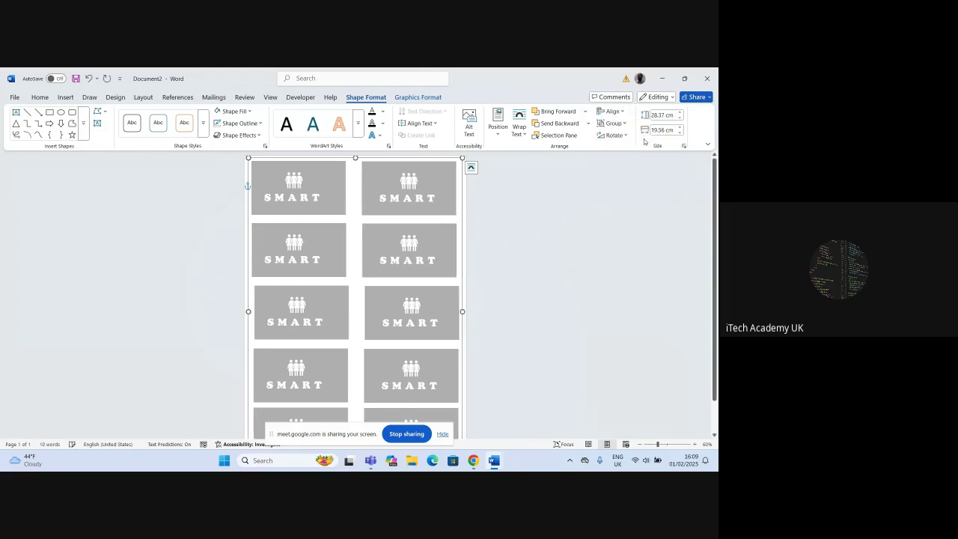
{"action": "left_click", "coordinate": [614, 111]}
{"action": "left_click", "coordinate": [630, 193]}
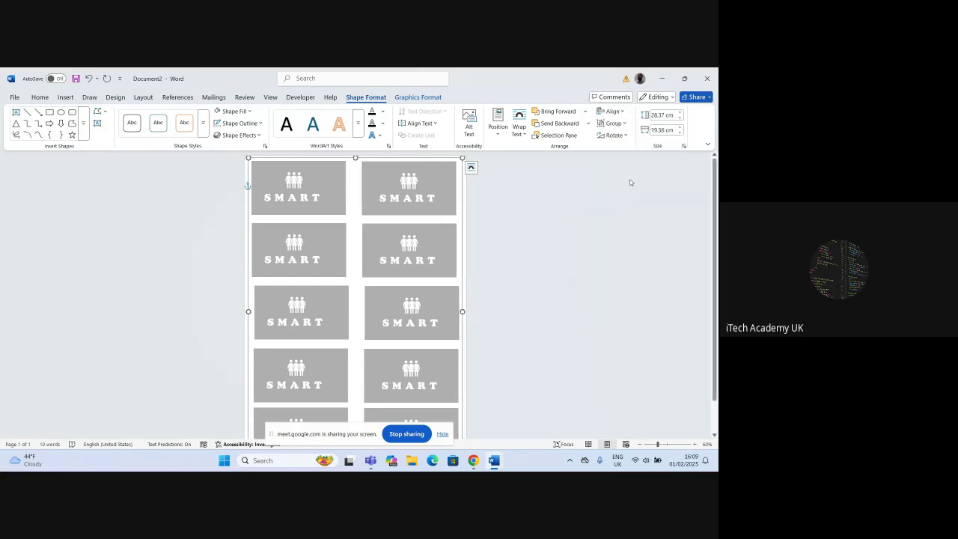
{"action": "left_click", "coordinate": [562, 267]}
{"action": "scroll", "coordinate": [562, 266], "scroll_direction": "down", "scroll_amount": 1}
{"action": "scroll", "coordinate": [562, 266], "scroll_direction": "up", "scroll_amount": 1}
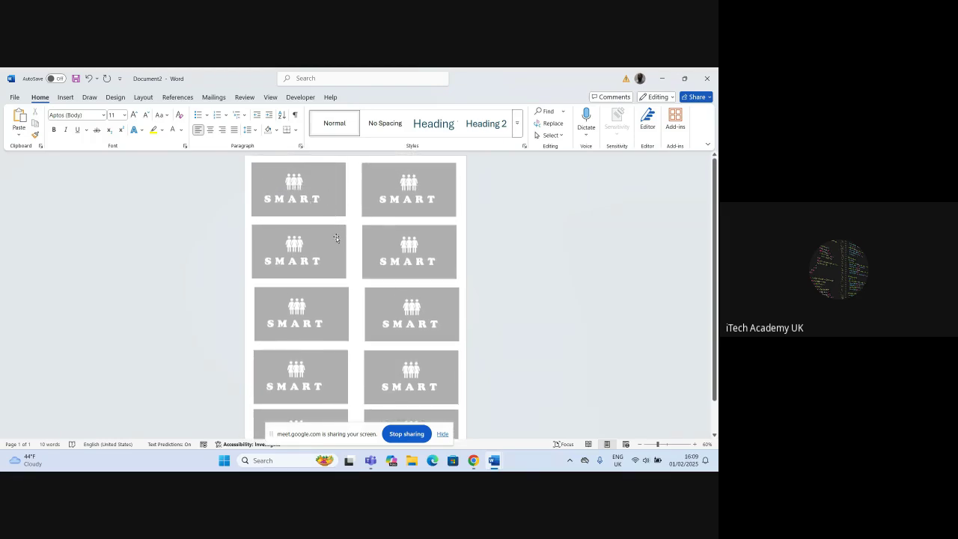
{"action": "scroll", "coordinate": [393, 251], "scroll_direction": "down", "scroll_amount": 1}
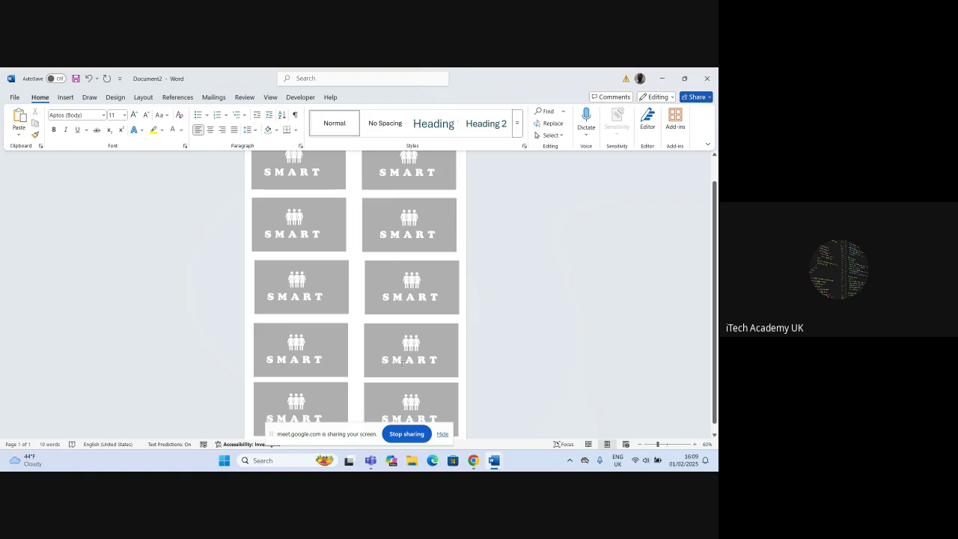
{"action": "scroll", "coordinate": [667, 336], "scroll_direction": "up", "scroll_amount": 1}
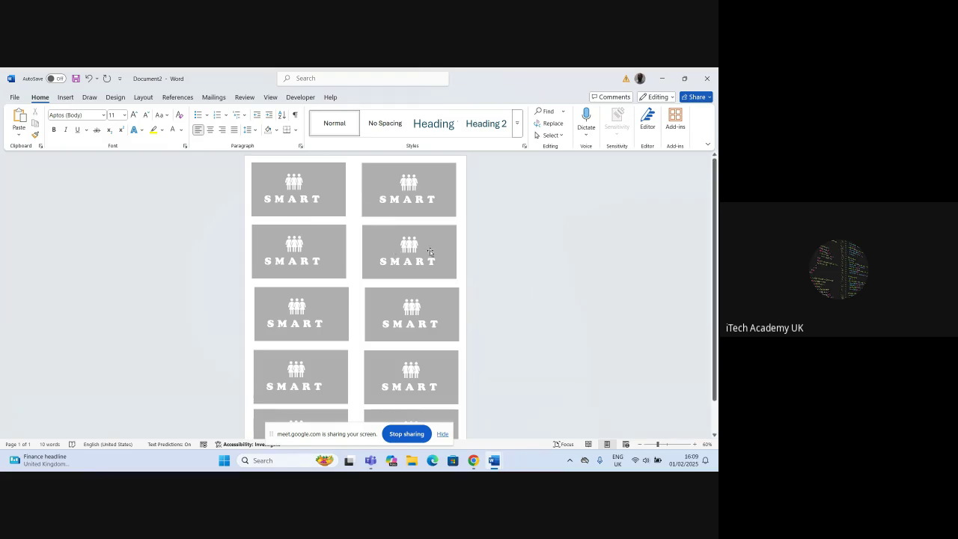
Insert a page break so that a blank page precedes the page of SMART cards.
{"action": "left_click", "coordinate": [67, 98]}
{"action": "left_click", "coordinate": [59, 125]}
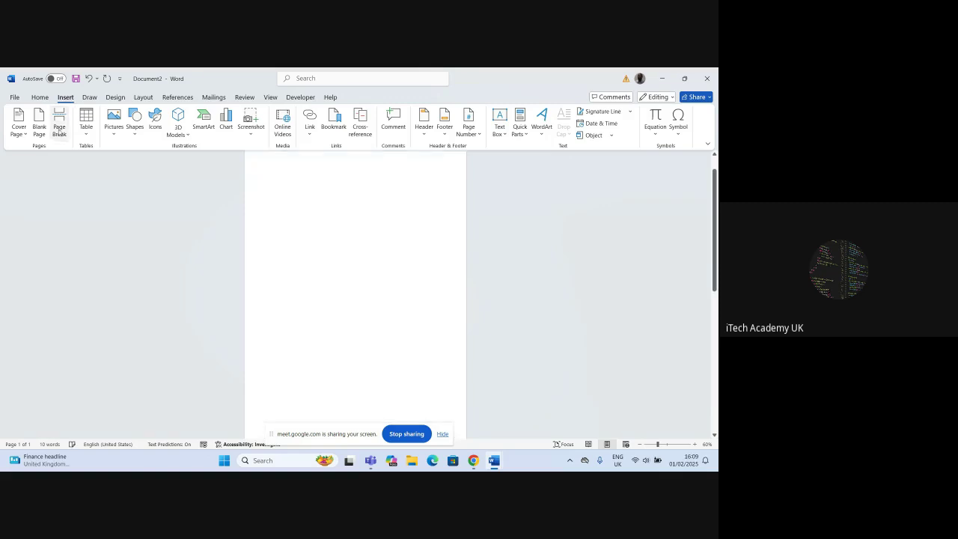
{"action": "scroll", "coordinate": [415, 294], "scroll_direction": "up", "scroll_amount": 2}
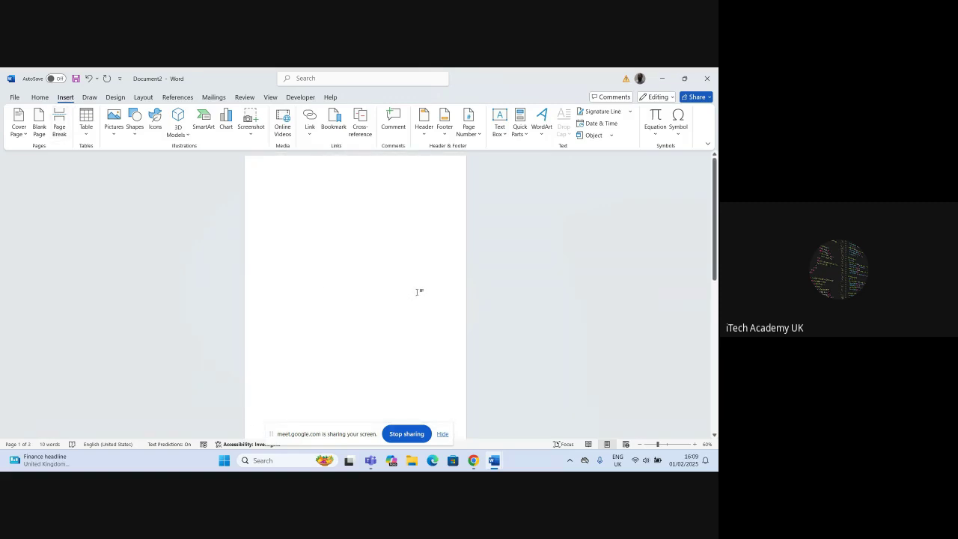
{"action": "scroll", "coordinate": [417, 284], "scroll_direction": "down", "scroll_amount": 1}
{"action": "scroll", "coordinate": [417, 284], "scroll_direction": "down", "scroll_amount": 3}
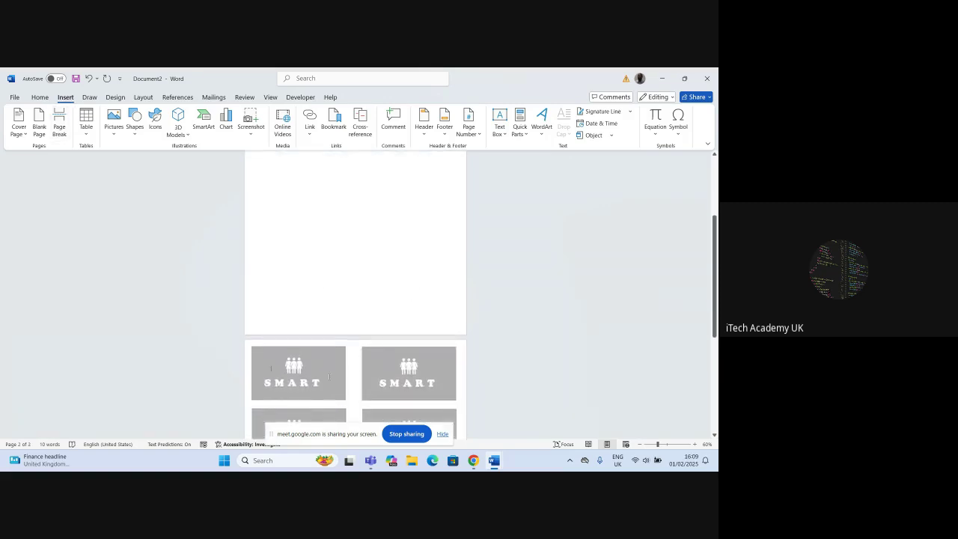
Copy the grouped card sheet from the second page and paste it onto the blank first page.
{"action": "left_click", "coordinate": [306, 366]}
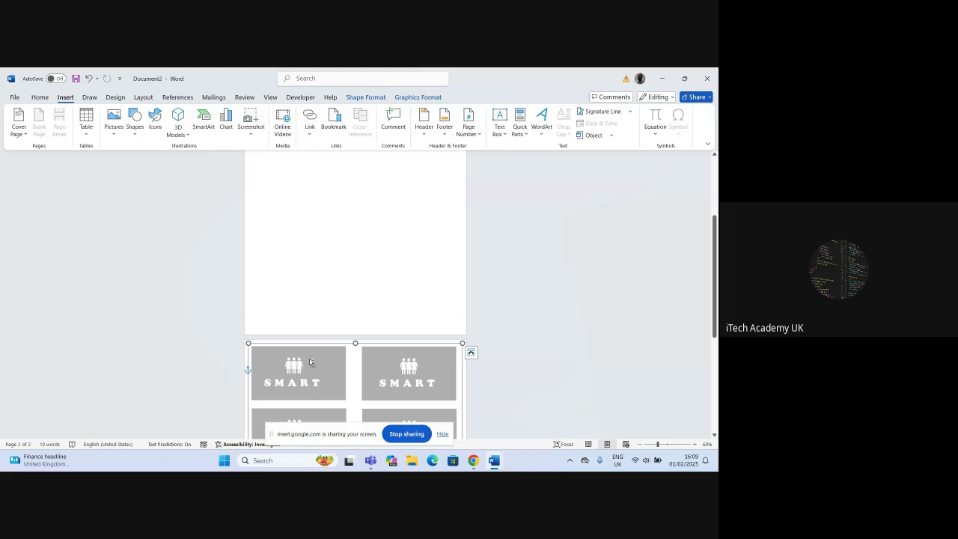
{"action": "scroll", "coordinate": [329, 207], "scroll_direction": "down", "scroll_amount": 3}
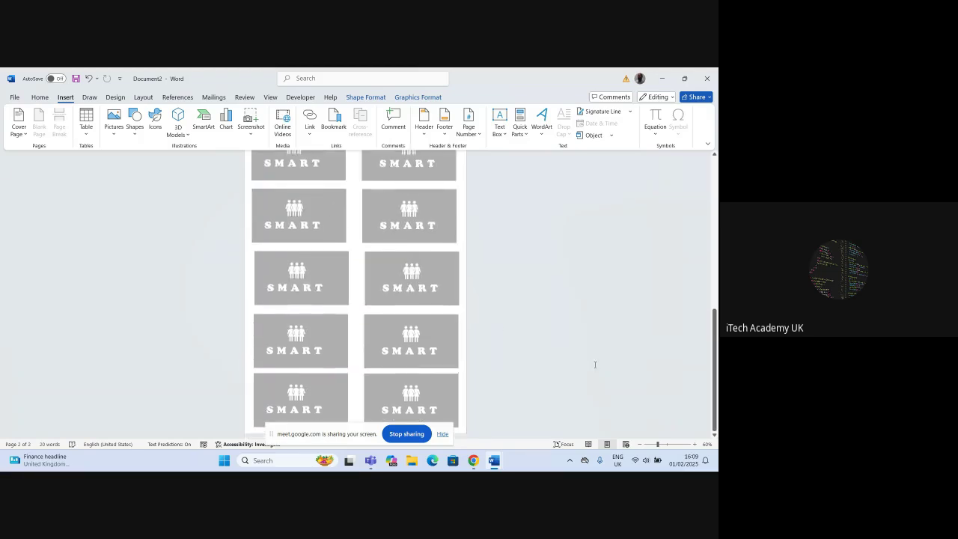
{"action": "scroll", "coordinate": [595, 364], "scroll_direction": "up", "scroll_amount": 6}
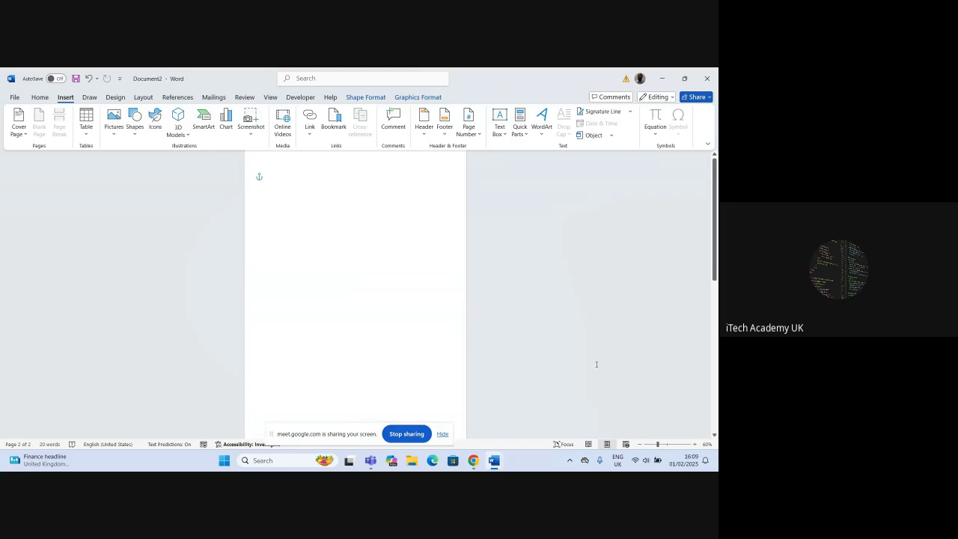
{"action": "scroll", "coordinate": [596, 365], "scroll_direction": "down", "scroll_amount": 6}
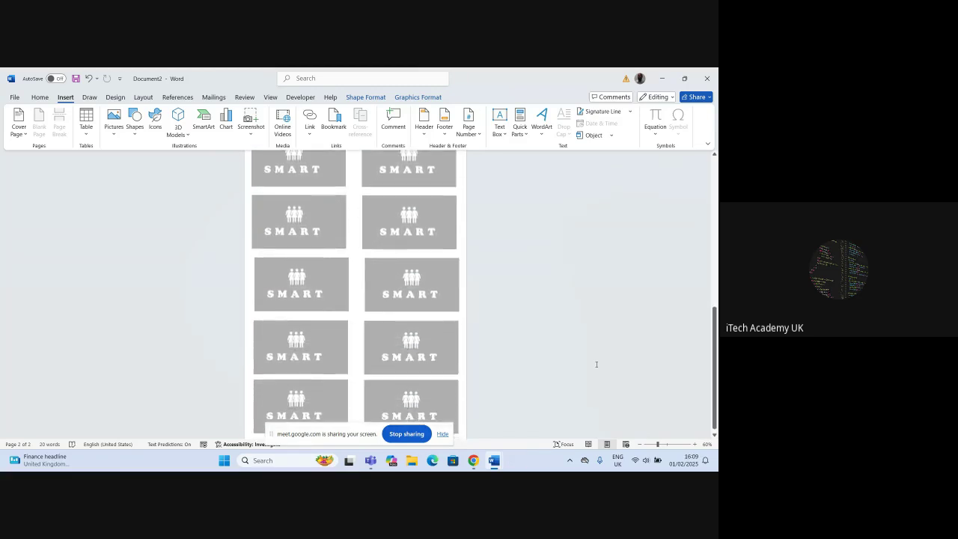
{"action": "scroll", "coordinate": [596, 365], "scroll_direction": "down", "scroll_amount": 1}
{"action": "left_click", "coordinate": [315, 303]}
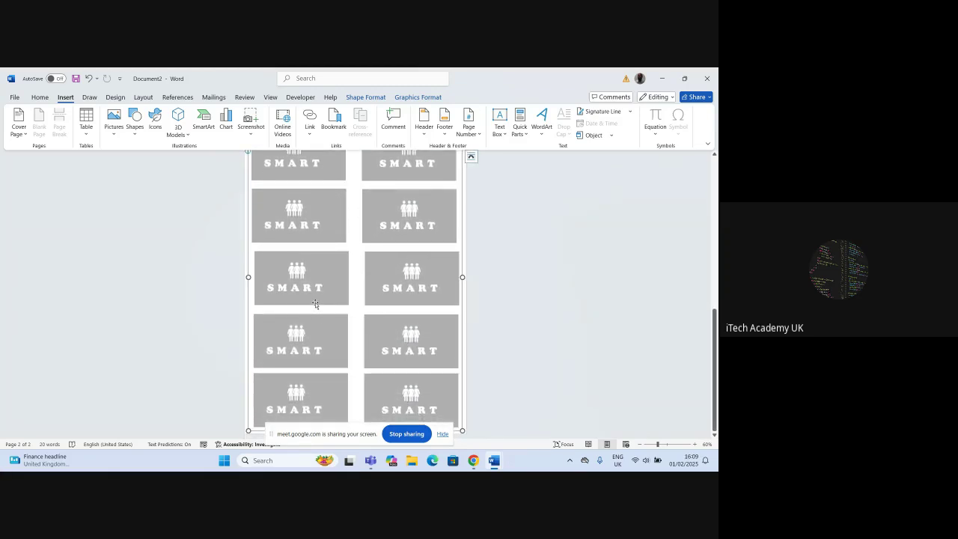
{"action": "scroll", "coordinate": [649, 368], "scroll_direction": "up", "scroll_amount": 8}
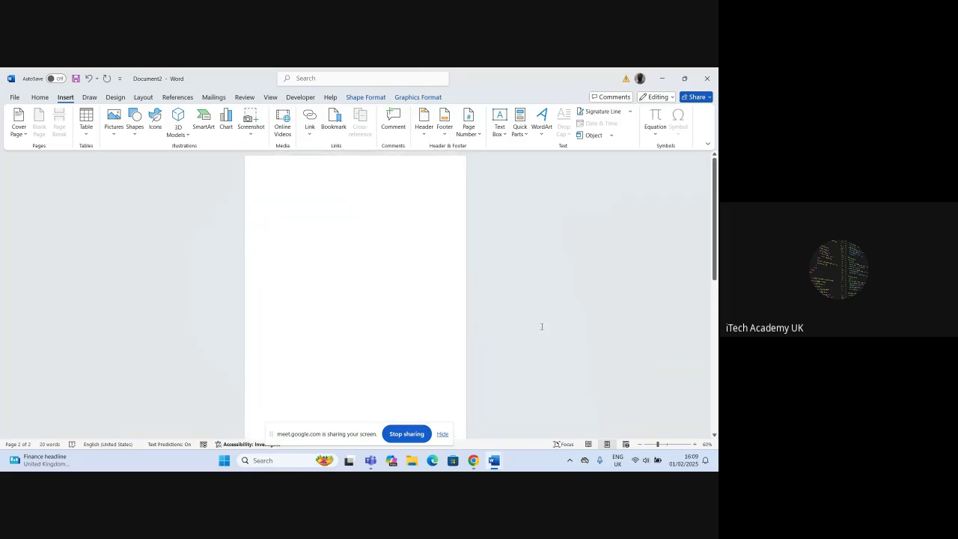
{"action": "left_click", "coordinate": [299, 198]}
{"action": "key", "text": "ctrl+v"}
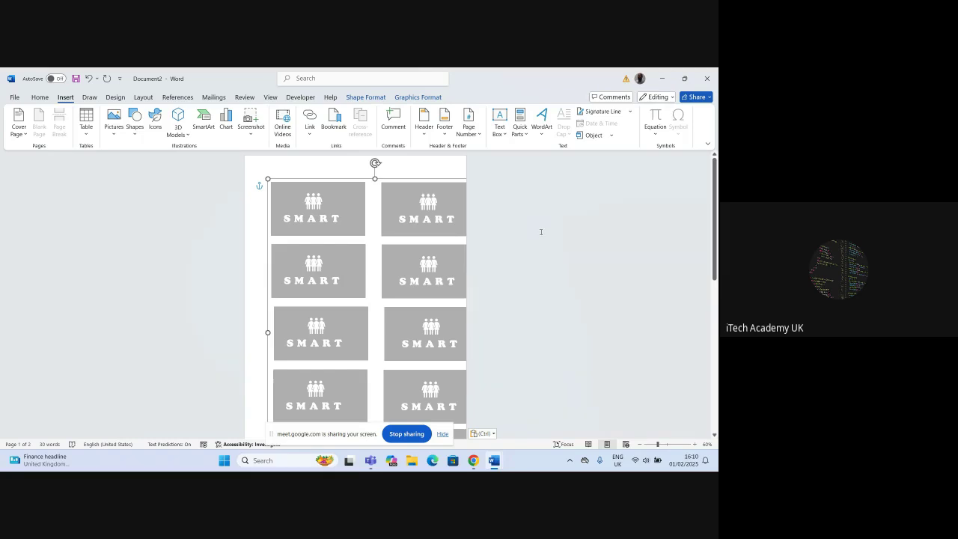
Align the pasted card sheet on the first page to the horizontal center, relative to the margins.
{"action": "left_click", "coordinate": [361, 98]}
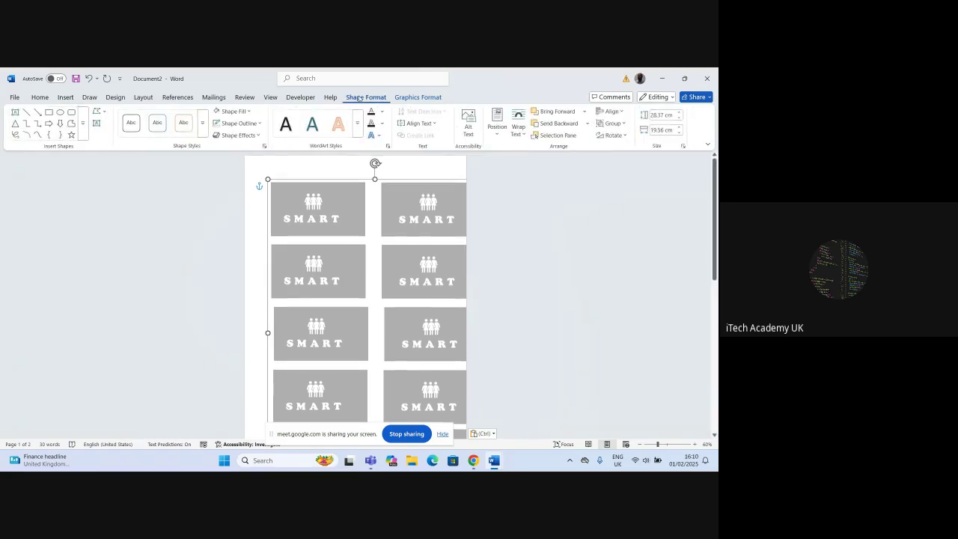
{"action": "left_click", "coordinate": [614, 112]}
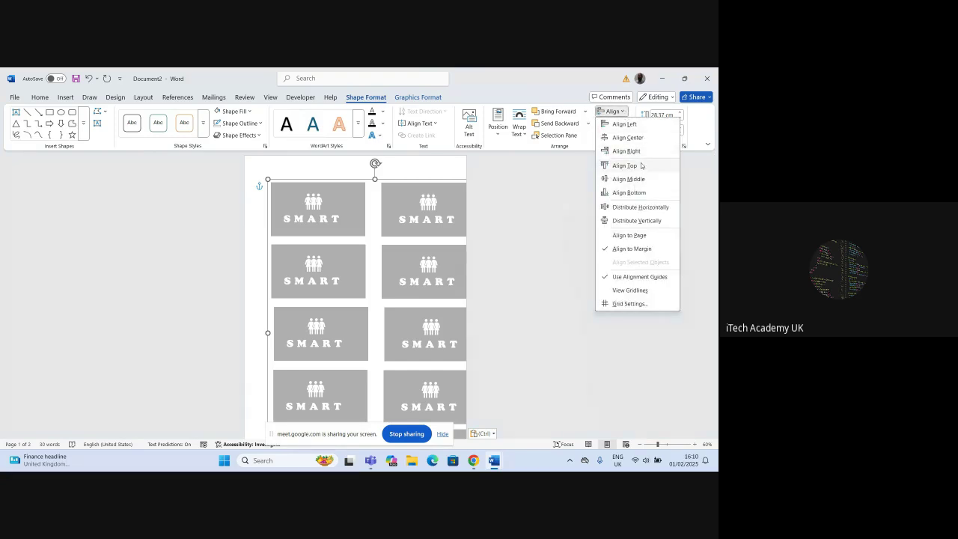
{"action": "left_click", "coordinate": [627, 138]}
{"action": "left_click", "coordinate": [607, 250]}
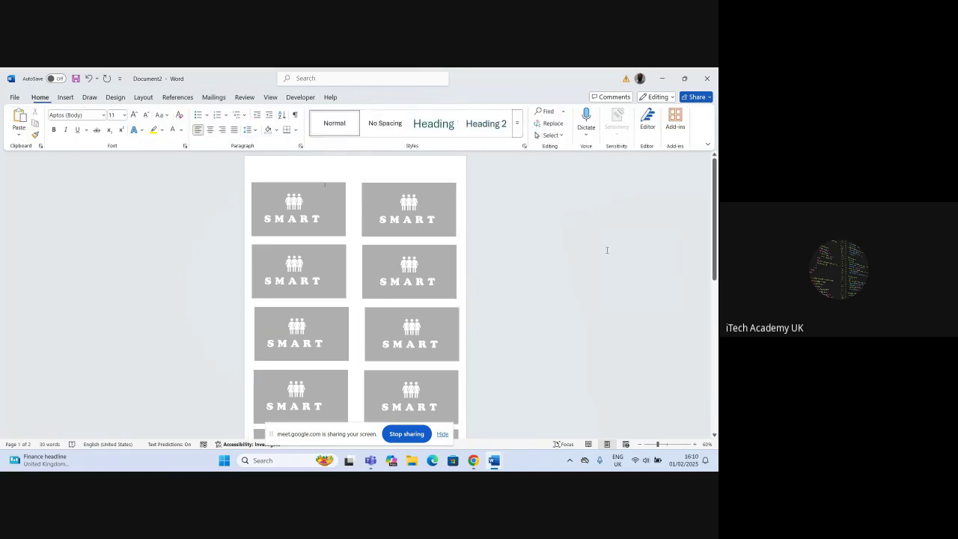
{"action": "scroll", "coordinate": [607, 250], "scroll_direction": "down", "scroll_amount": 4}
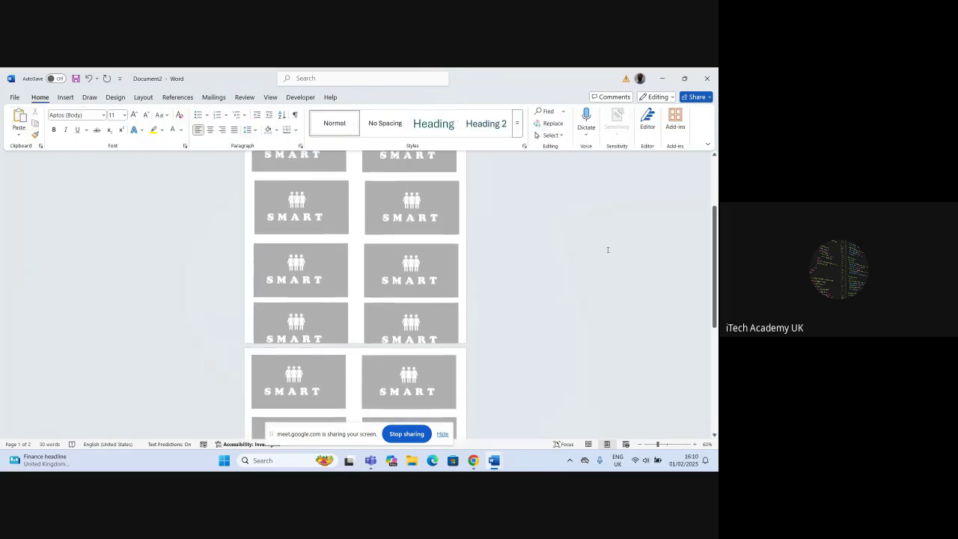
{"action": "scroll", "coordinate": [607, 249], "scroll_direction": "up", "scroll_amount": 4}
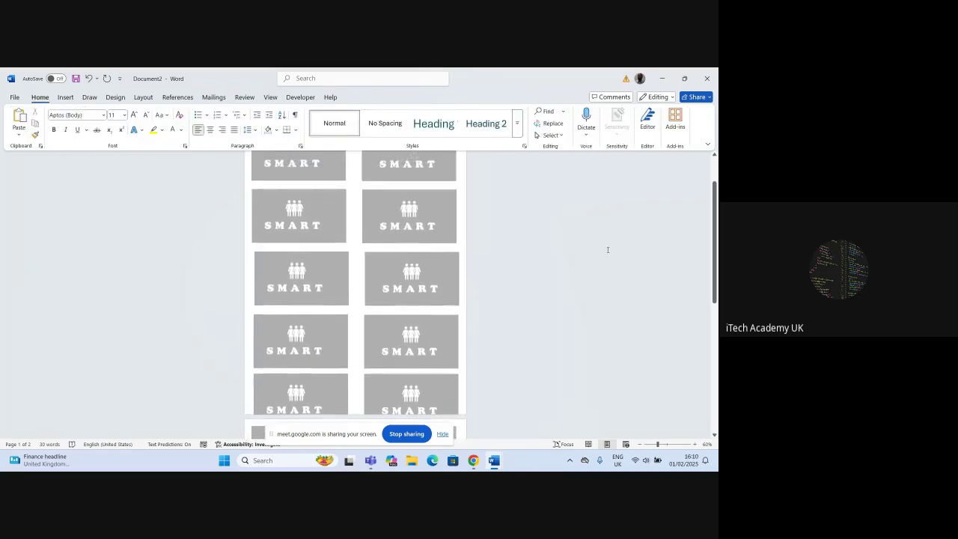
Align the first page's card sheet to the vertical middle, relative to the margins.
{"action": "left_click", "coordinate": [439, 283]}
{"action": "left_click", "coordinate": [351, 158]}
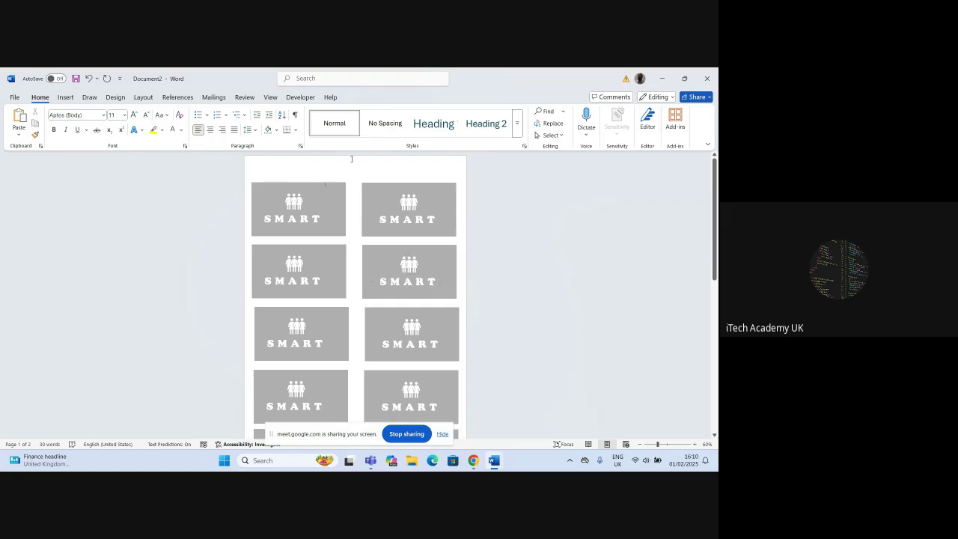
{"action": "left_click", "coordinate": [370, 219]}
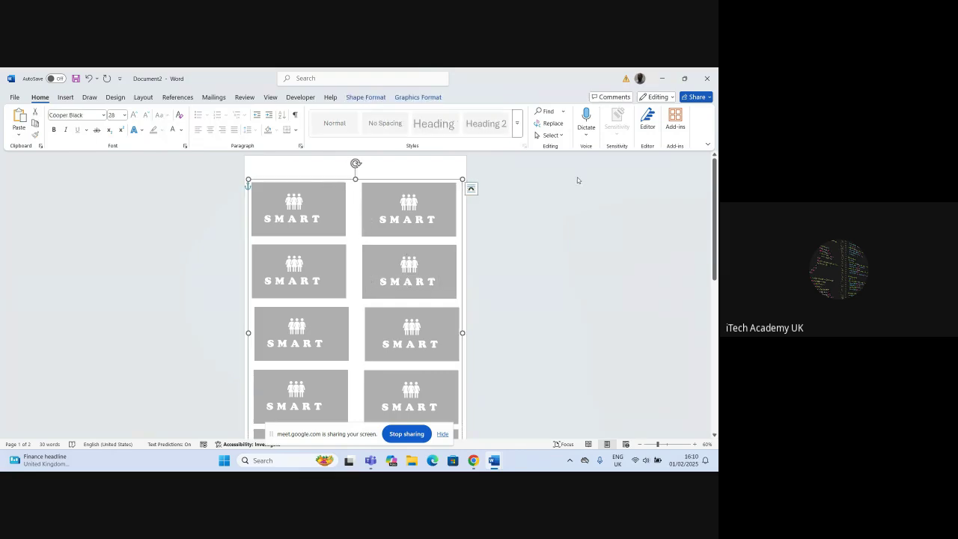
{"action": "left_click", "coordinate": [365, 96]}
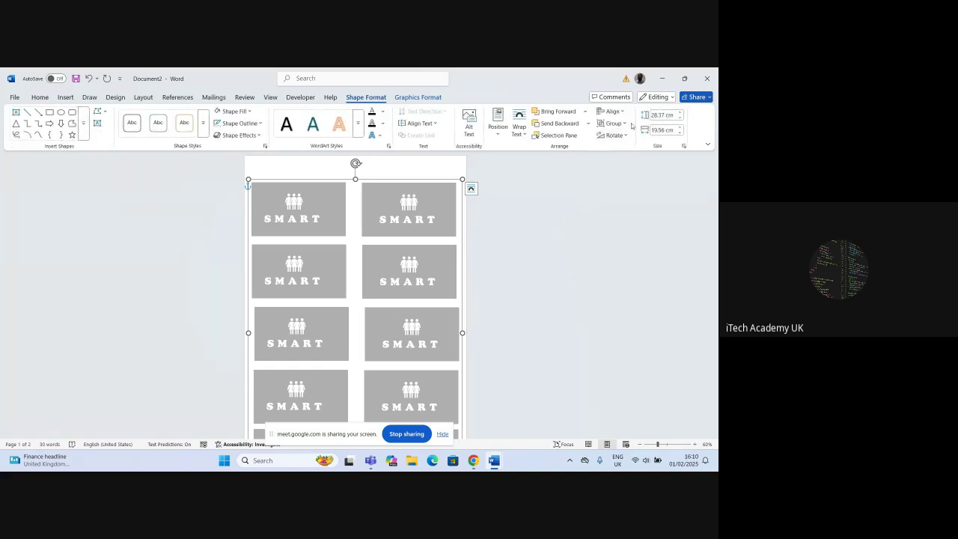
{"action": "left_click", "coordinate": [612, 111]}
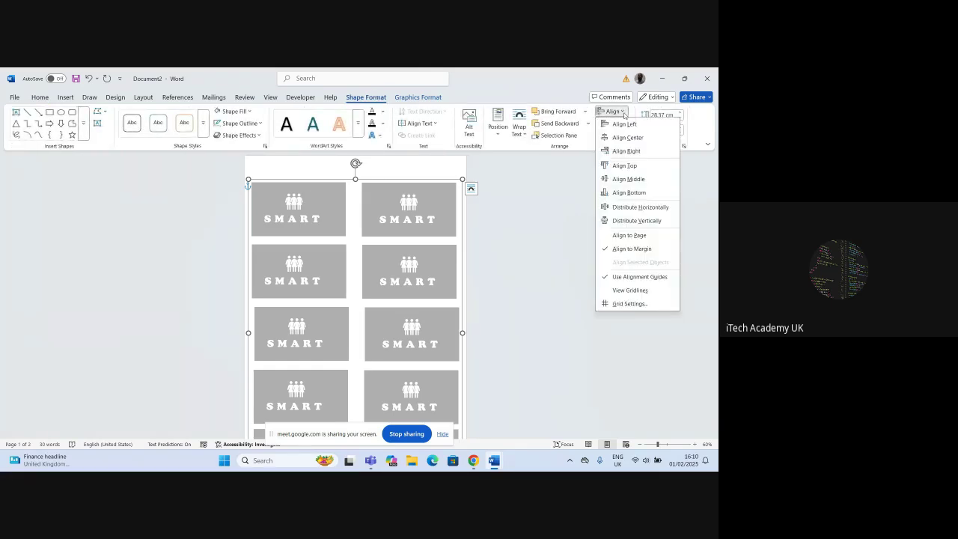
{"action": "left_click", "coordinate": [630, 180]}
{"action": "left_click", "coordinate": [599, 239]}
Review the card sheets on both pages and compare their placement within the page edges.
{"action": "scroll", "coordinate": [591, 242], "scroll_direction": "down", "scroll_amount": 2}
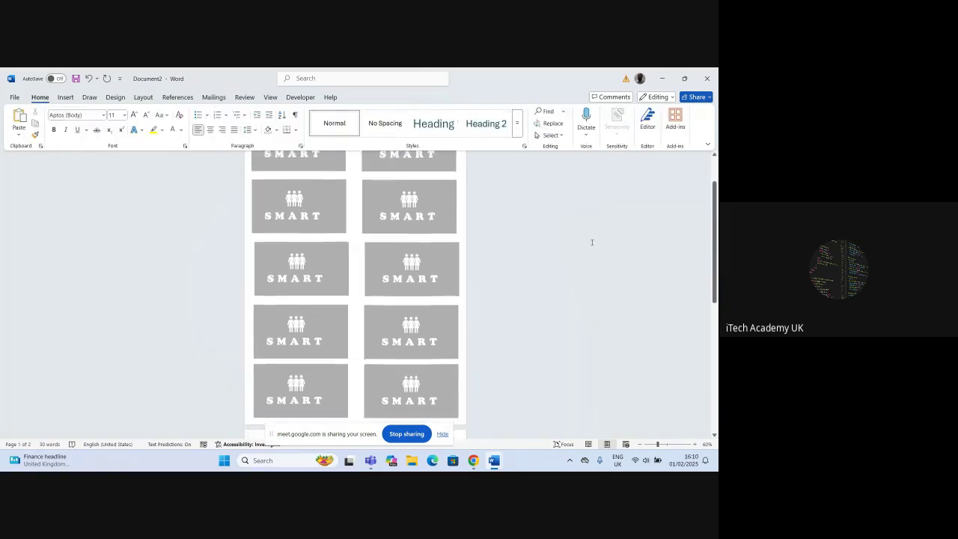
{"action": "scroll", "coordinate": [591, 242], "scroll_direction": "down", "scroll_amount": 2}
{"action": "scroll", "coordinate": [591, 241], "scroll_direction": "up", "scroll_amount": 3}
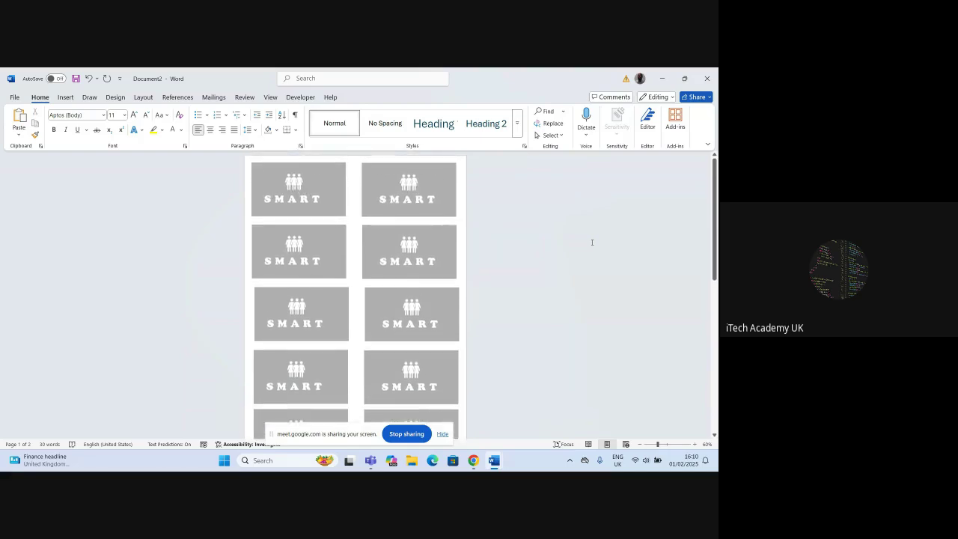
{"action": "scroll", "coordinate": [591, 241], "scroll_direction": "down", "scroll_amount": 3}
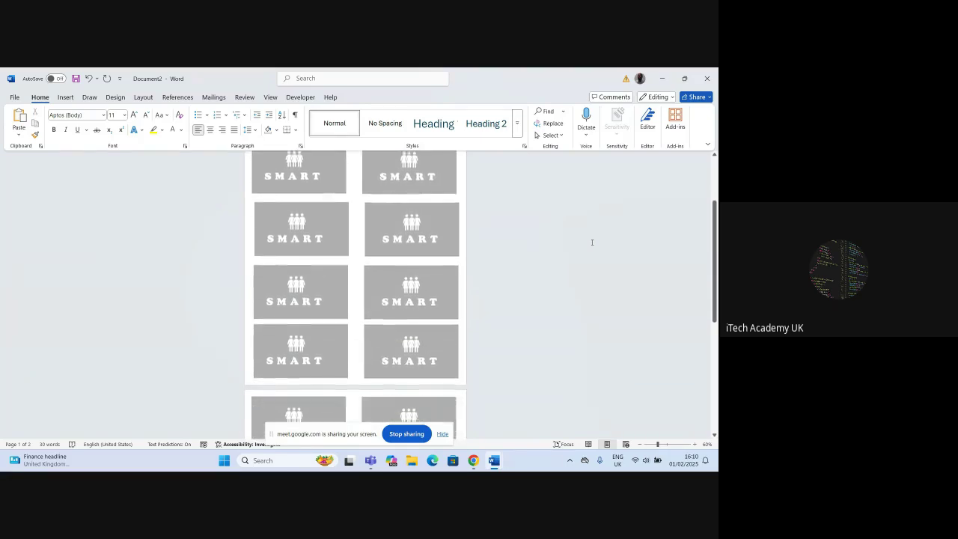
{"action": "scroll", "coordinate": [591, 241], "scroll_direction": "up", "scroll_amount": 3}
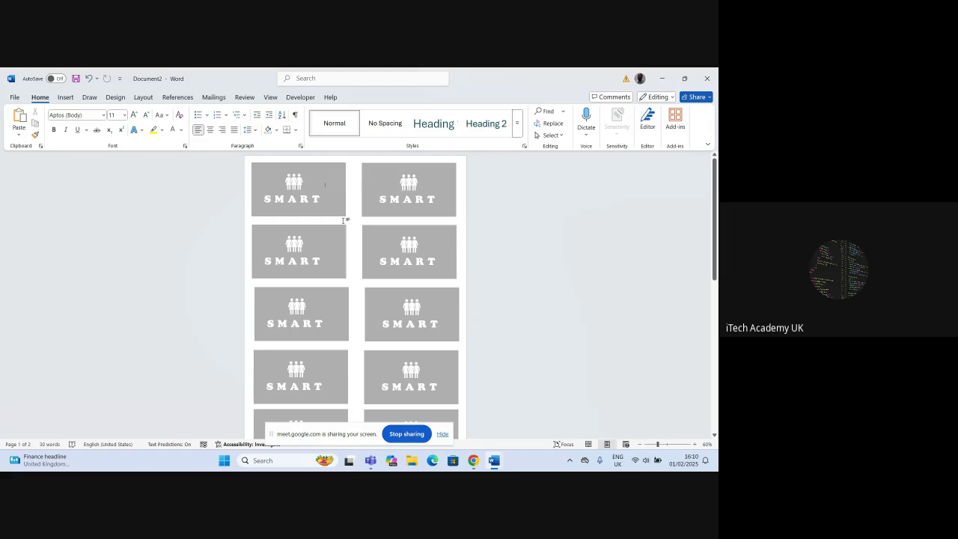
{"action": "scroll", "coordinate": [421, 255], "scroll_direction": "down", "scroll_amount": 5}
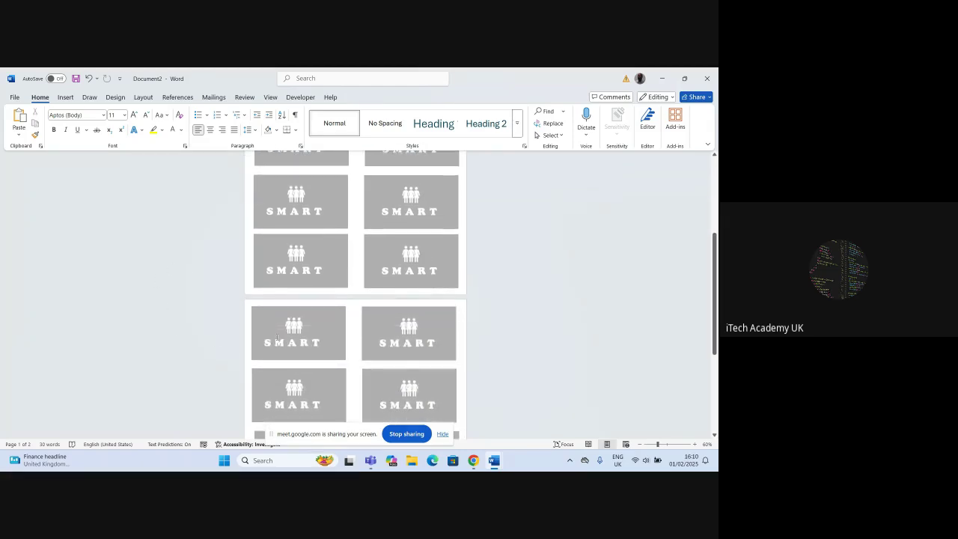
{"action": "scroll", "coordinate": [293, 336], "scroll_direction": "up", "scroll_amount": 5}
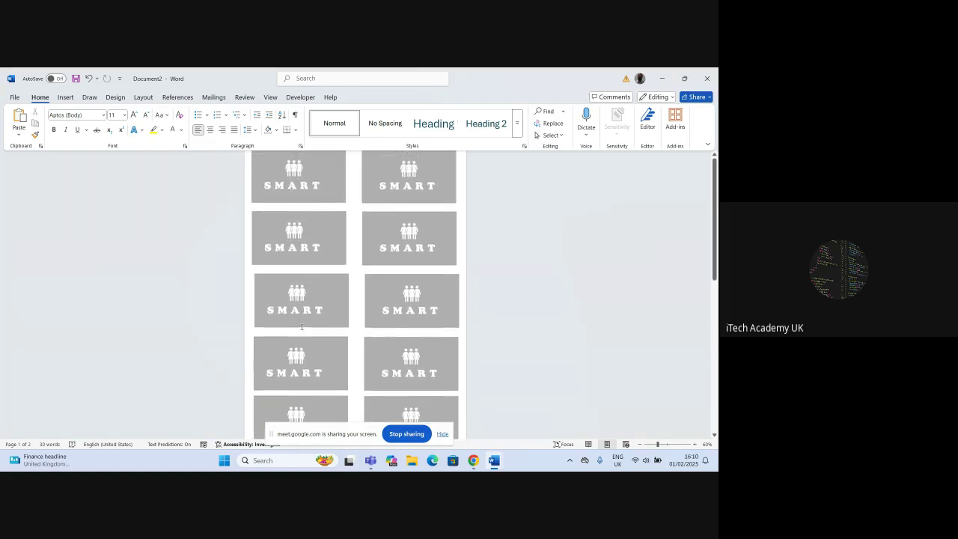
{"action": "left_click", "coordinate": [299, 186]}
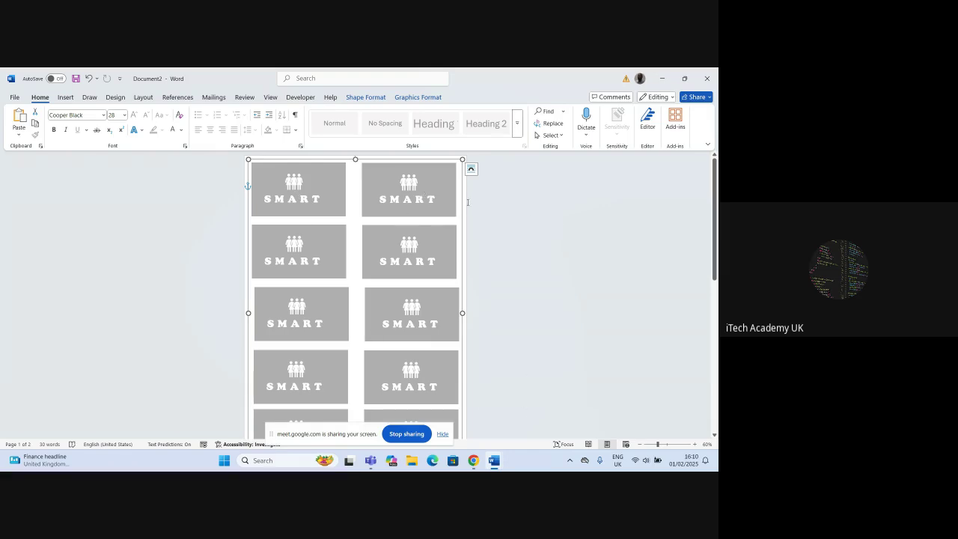
{"action": "left_click", "coordinate": [300, 189]}
{"action": "left_click", "coordinate": [651, 238]}
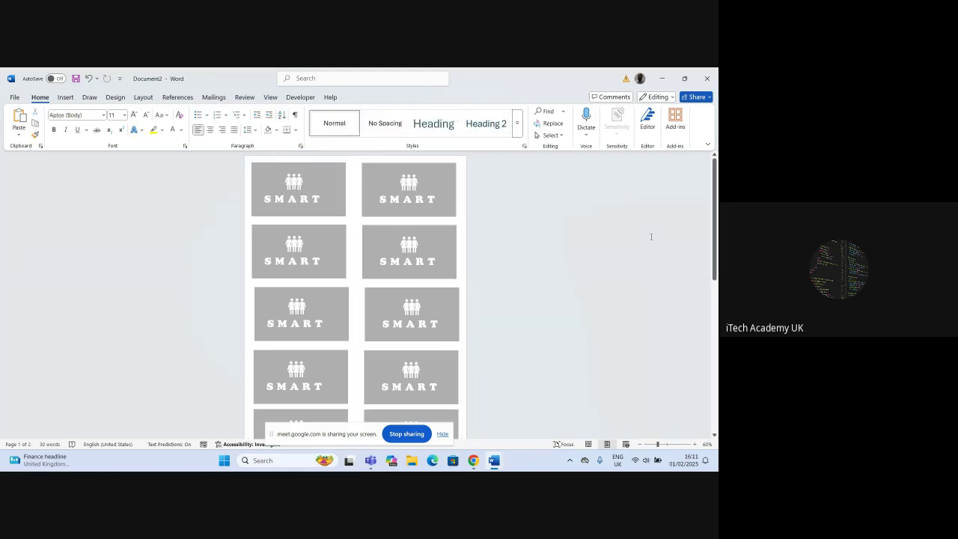
Ungroup the first page's card sheet into its separate rows of cards.
{"action": "left_click", "coordinate": [286, 187]}
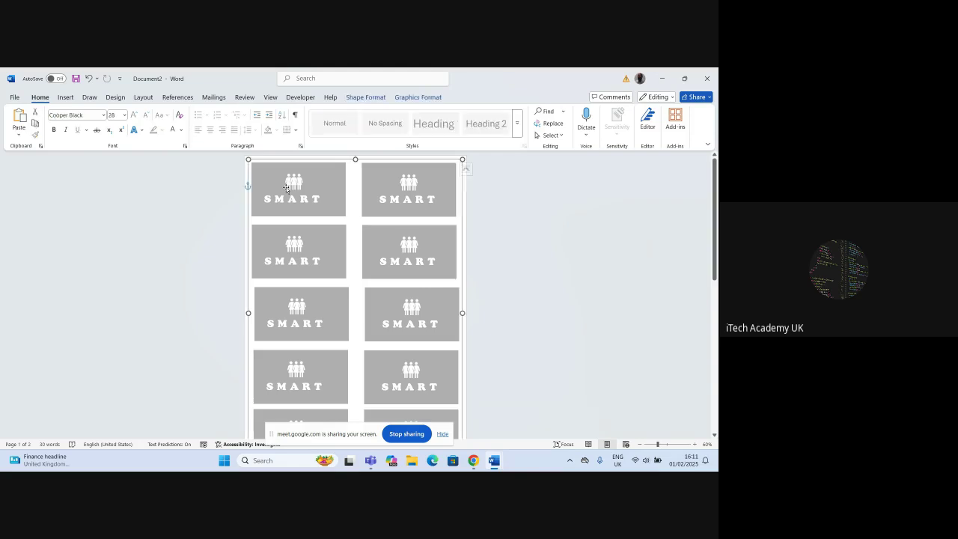
{"action": "left_click", "coordinate": [366, 97]}
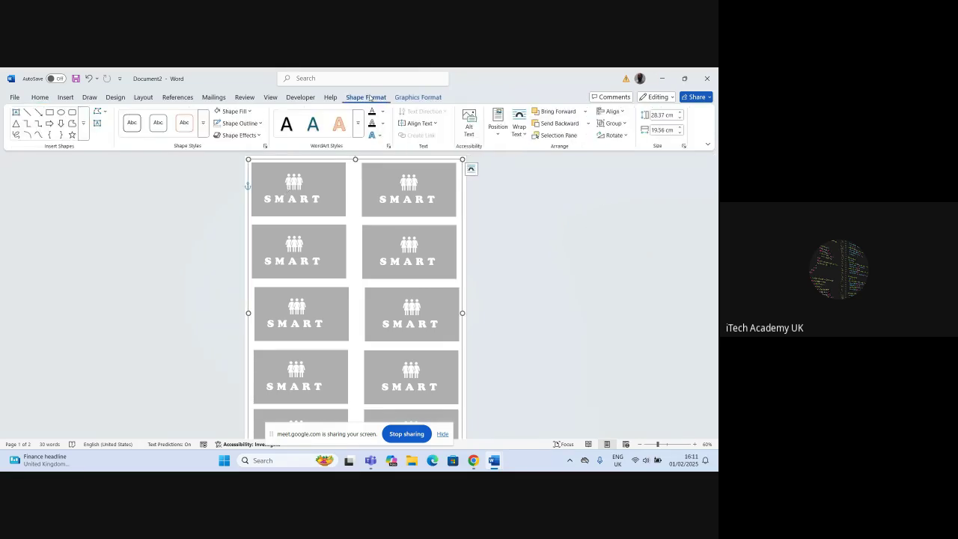
{"action": "left_click", "coordinate": [614, 122]}
{"action": "left_click", "coordinate": [621, 151]}
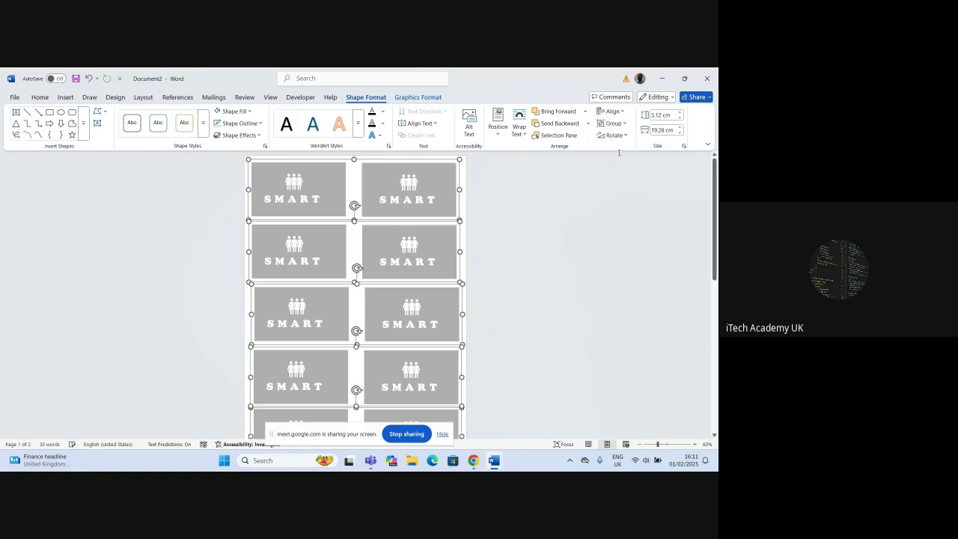
{"action": "left_click", "coordinate": [585, 203]}
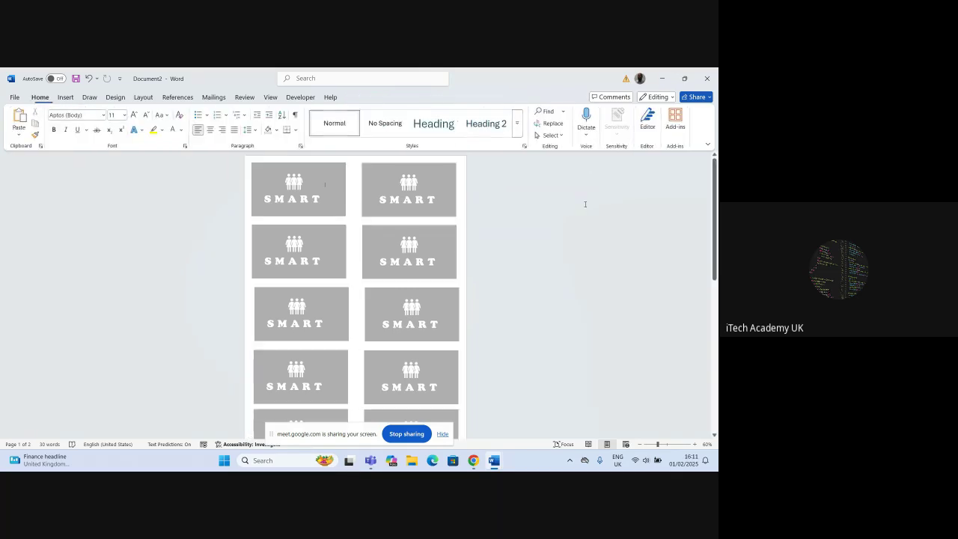
Ungroup the first and second card rows on the first page into individual cards.
{"action": "left_click", "coordinate": [301, 184]}
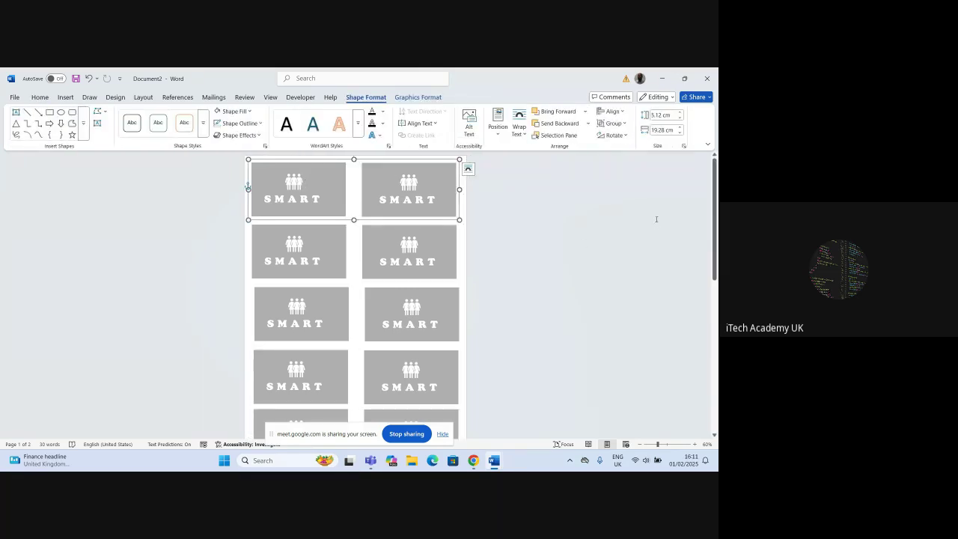
{"action": "left_click", "coordinate": [621, 123]}
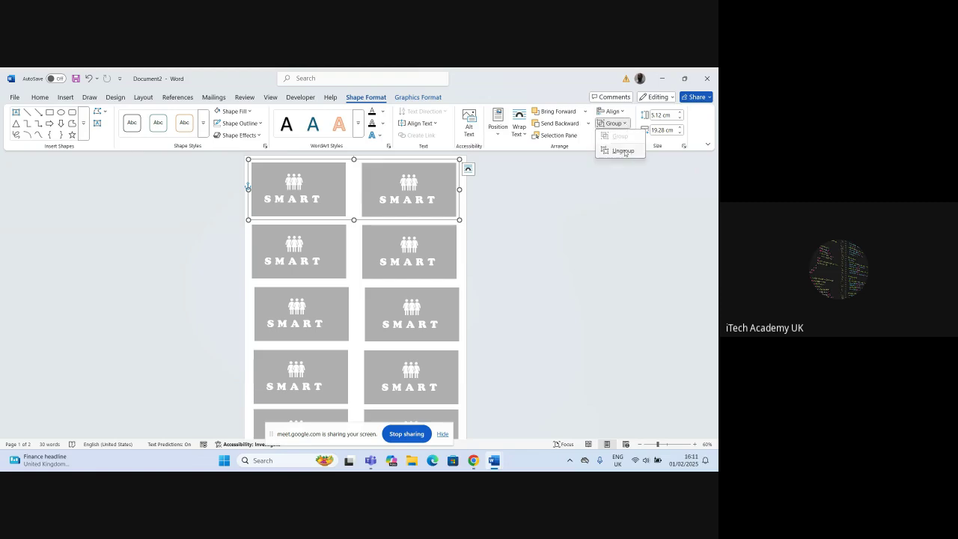
{"action": "left_click", "coordinate": [623, 151]}
{"action": "left_click", "coordinate": [315, 260]}
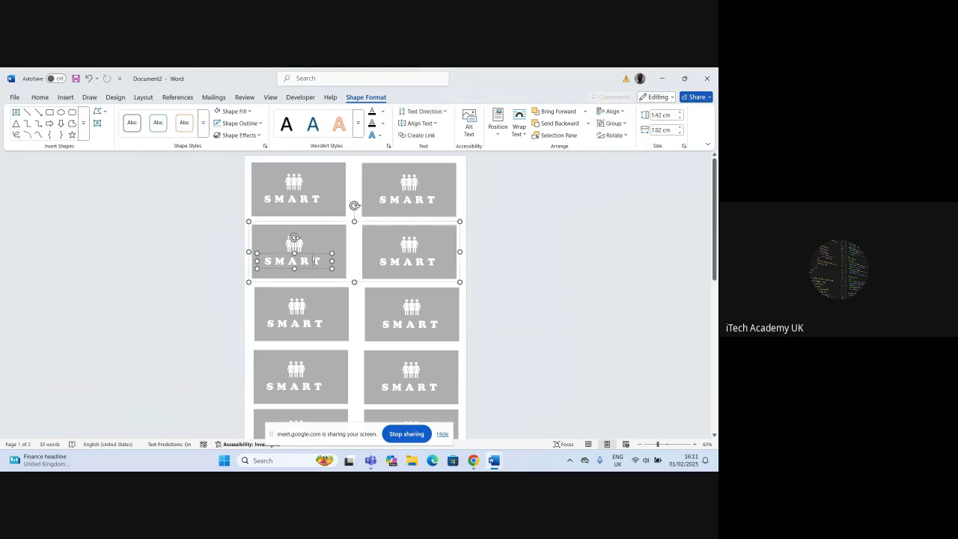
{"action": "left_click", "coordinate": [524, 261]}
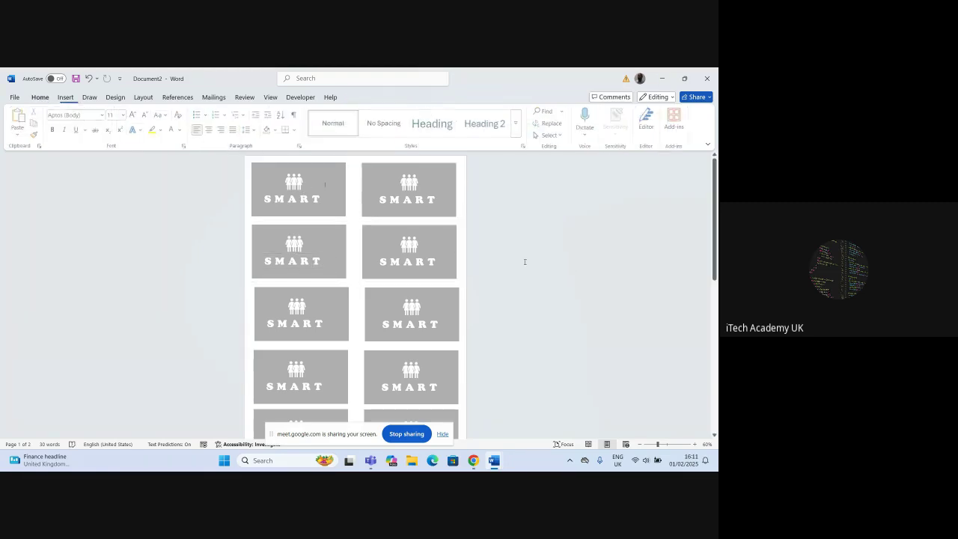
{"action": "left_click", "coordinate": [379, 240]}
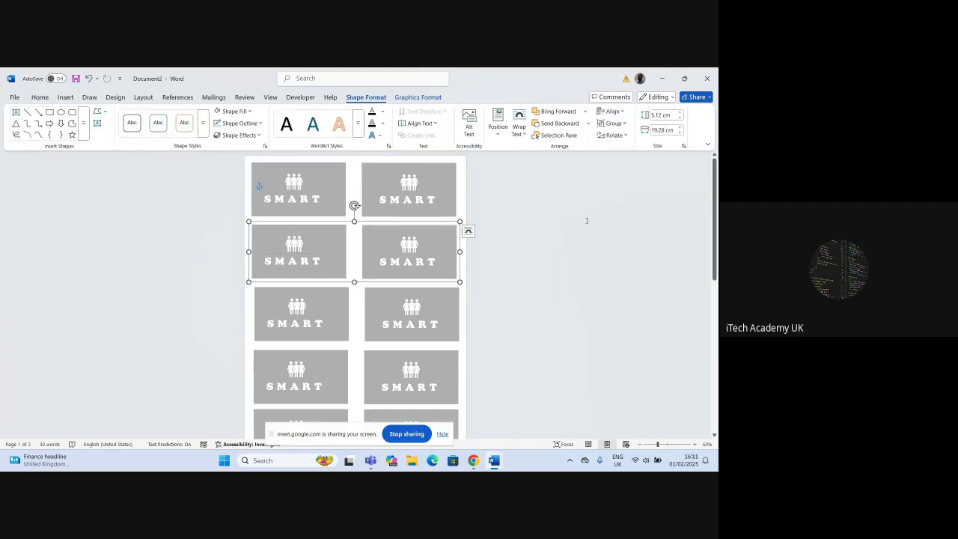
{"action": "left_click", "coordinate": [626, 124]}
{"action": "left_click", "coordinate": [620, 152]}
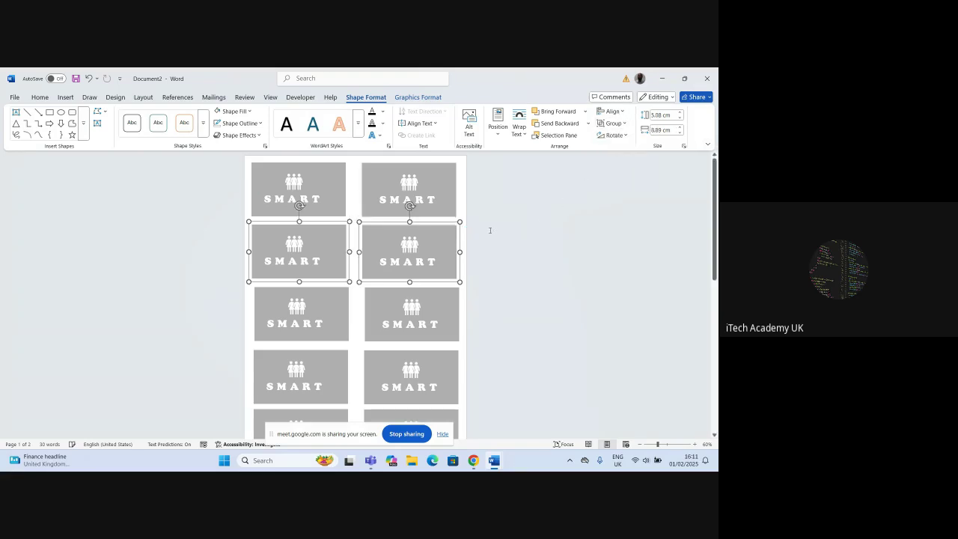
Ungroup the third and fourth card rows on the first page into individual cards.
{"action": "scroll", "coordinate": [315, 255], "scroll_direction": "down", "scroll_amount": 1}
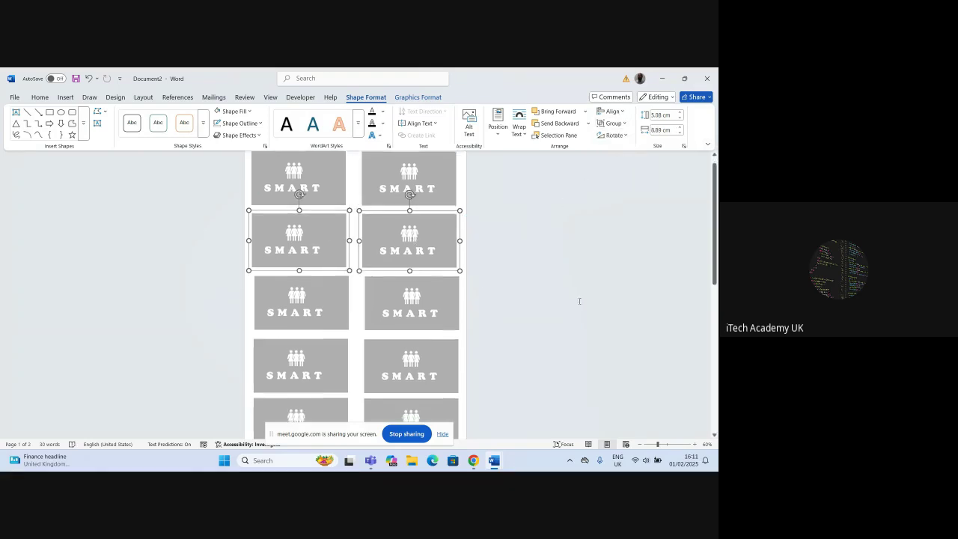
{"action": "left_click", "coordinate": [280, 293]}
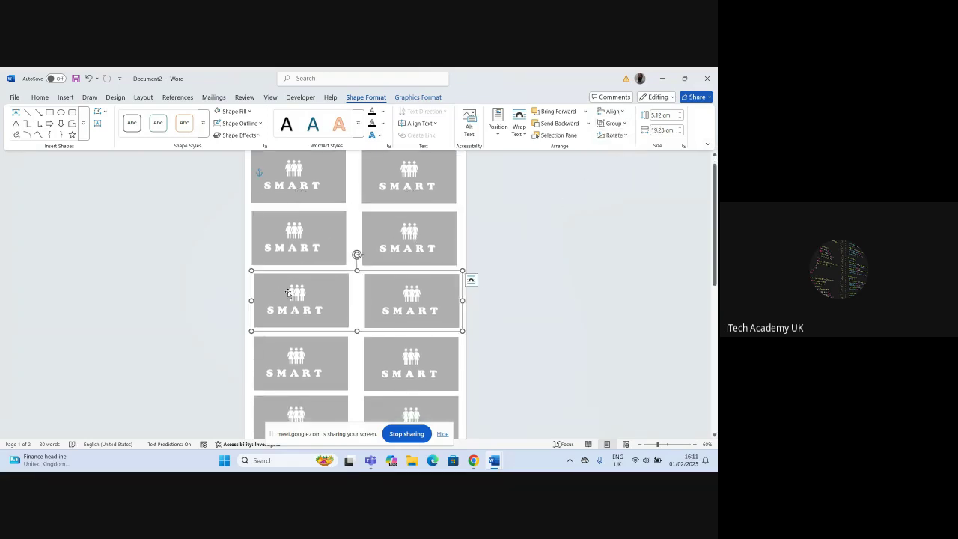
{"action": "left_click", "coordinate": [626, 124]}
{"action": "left_click", "coordinate": [621, 150]}
{"action": "scroll", "coordinate": [603, 206], "scroll_direction": "down", "scroll_amount": 2}
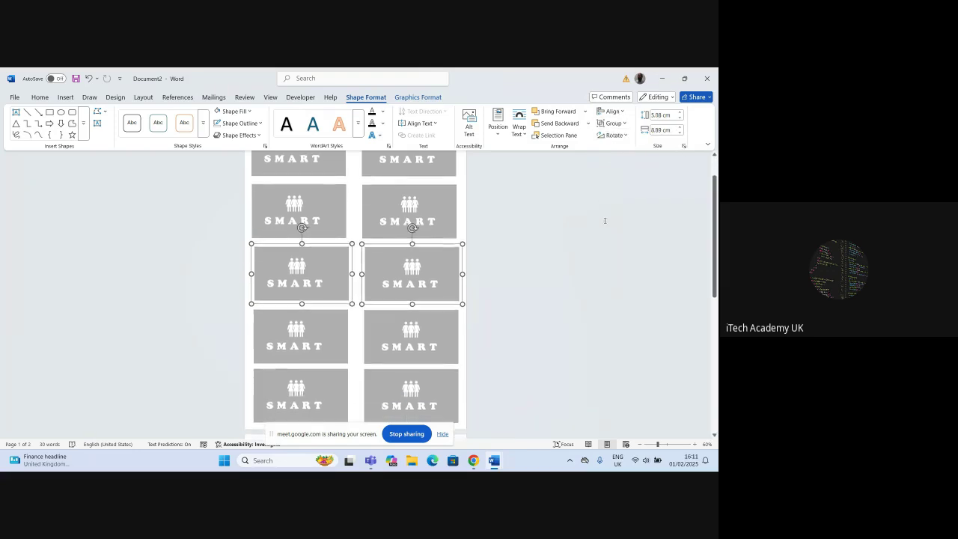
{"action": "left_click", "coordinate": [311, 326]}
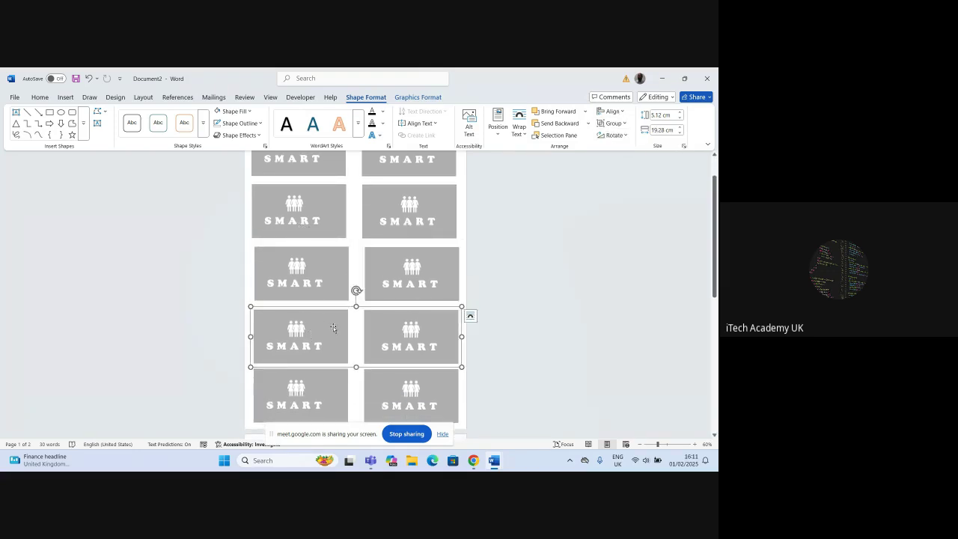
{"action": "left_click", "coordinate": [626, 124]}
{"action": "left_click", "coordinate": [623, 150]}
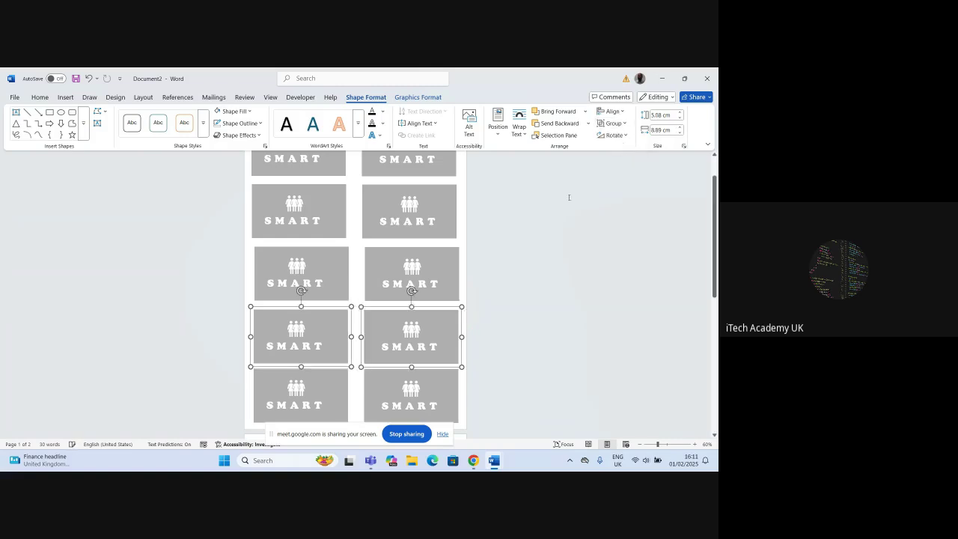
Ungroup the fifth card row on the first page into individual cards.
{"action": "scroll", "coordinate": [532, 283], "scroll_direction": "down", "scroll_amount": 2}
{"action": "scroll", "coordinate": [532, 283], "scroll_direction": "down", "scroll_amount": 2}
{"action": "left_click", "coordinate": [323, 314]}
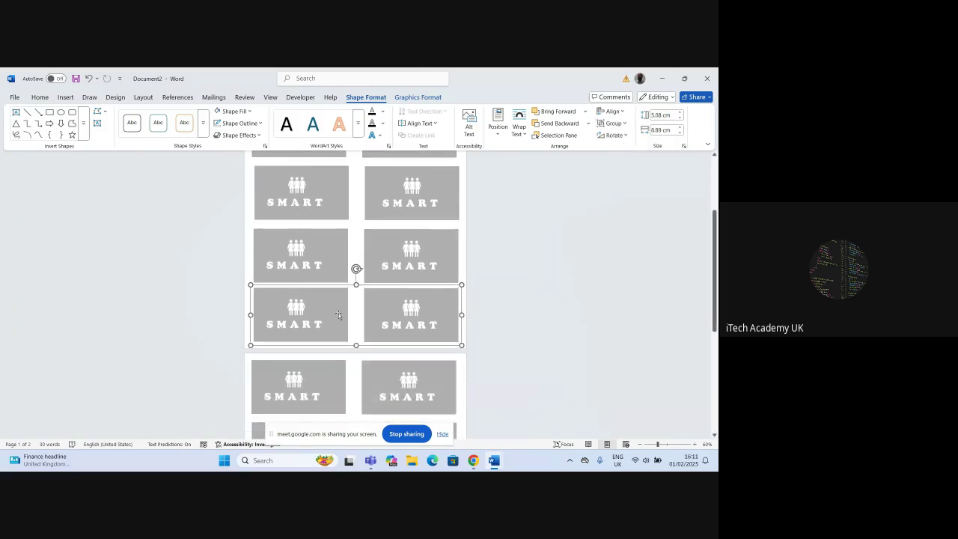
{"action": "left_click", "coordinate": [625, 124]}
{"action": "left_click", "coordinate": [623, 150]}
Ungroup the second page's card sheet into its separate rows of cards.
{"action": "scroll", "coordinate": [633, 216], "scroll_direction": "down", "scroll_amount": 2}
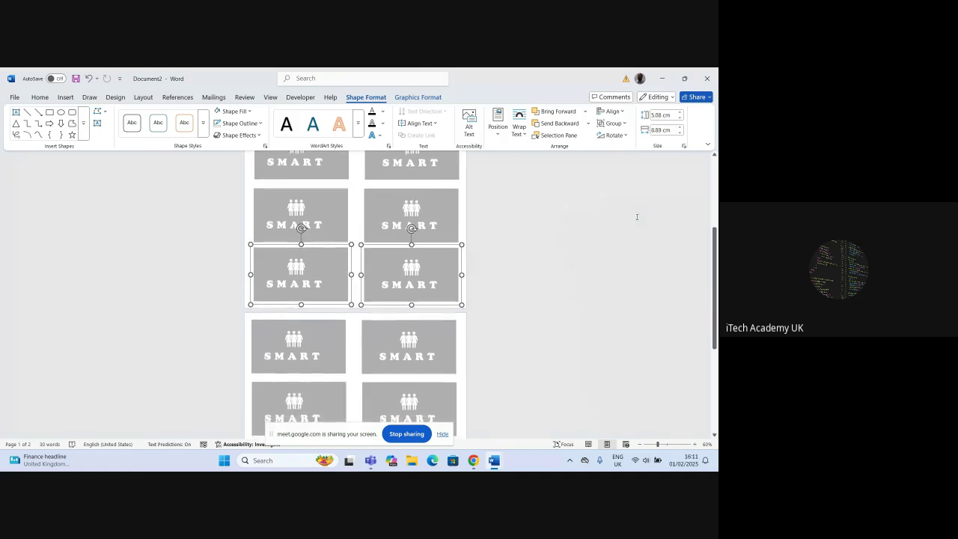
{"action": "left_click", "coordinate": [315, 306]}
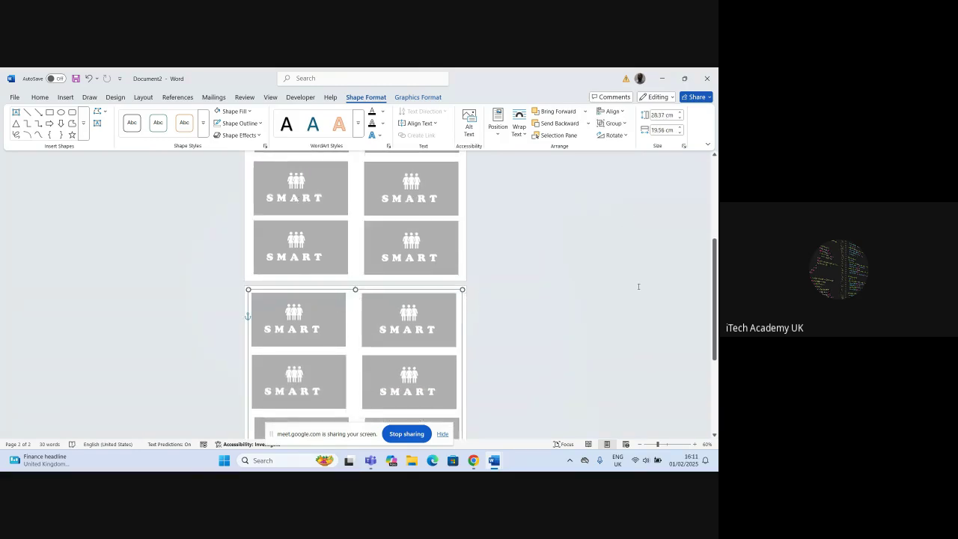
{"action": "scroll", "coordinate": [637, 284], "scroll_direction": "down", "scroll_amount": 1}
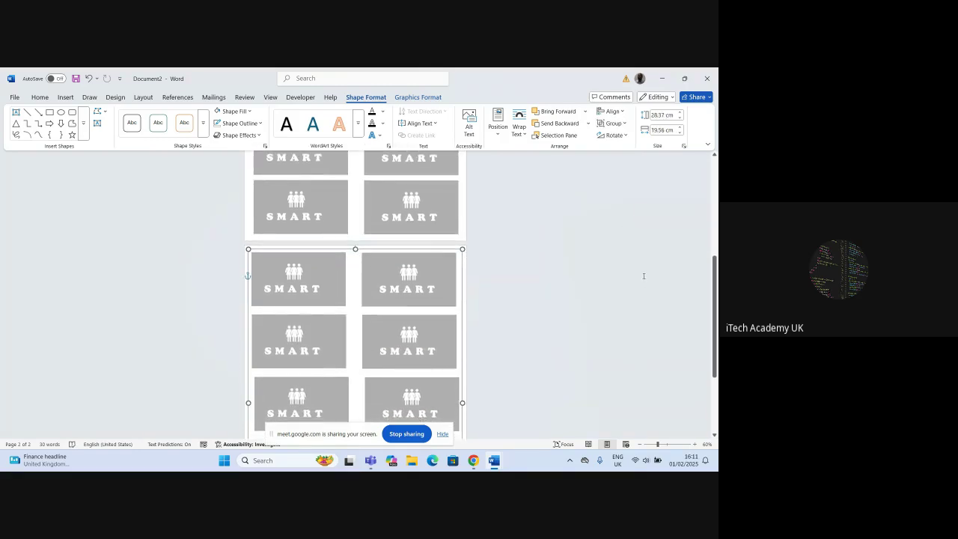
{"action": "left_click", "coordinate": [614, 123]}
{"action": "left_click", "coordinate": [623, 153]}
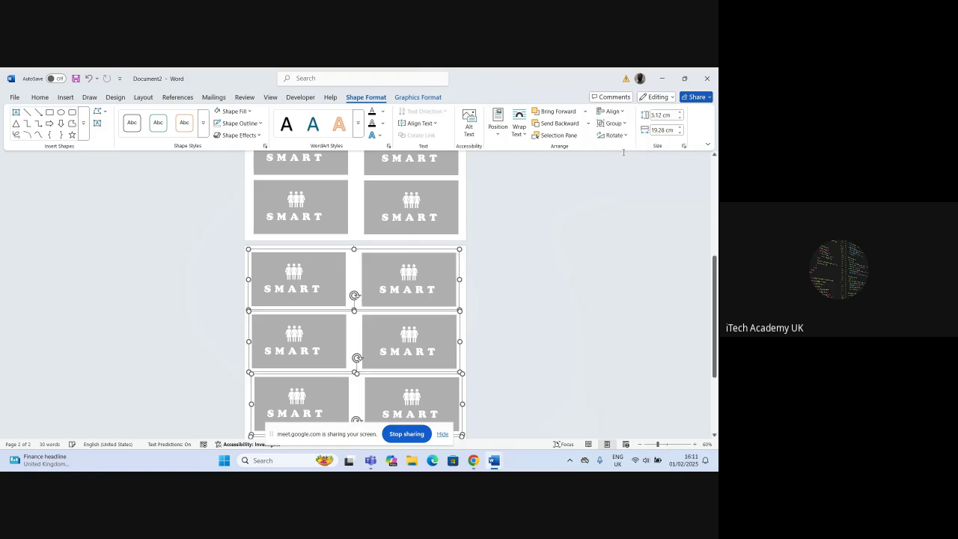
{"action": "left_click", "coordinate": [628, 196]}
Check that the cards in the lower rows of the first page can be selected individually.
{"action": "scroll", "coordinate": [591, 193], "scroll_direction": "up", "scroll_amount": 5}
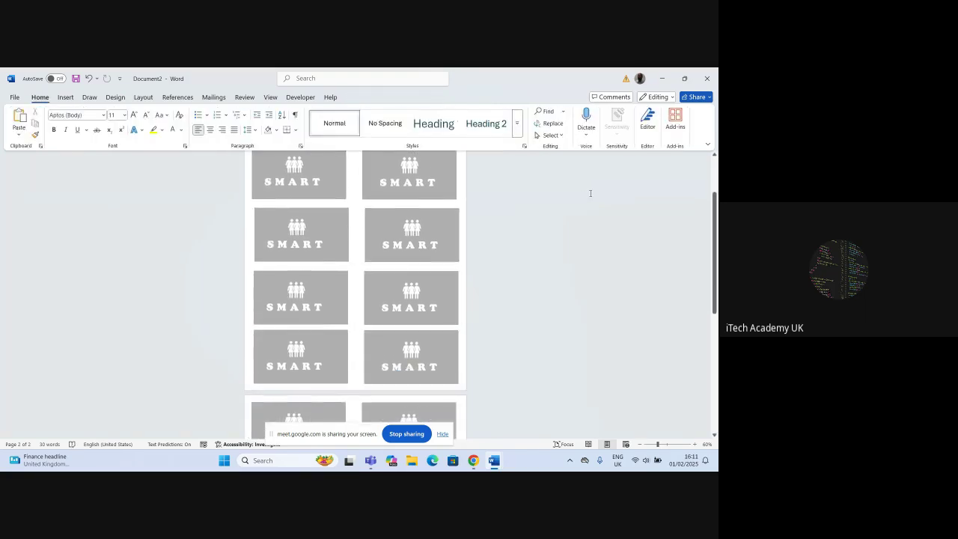
{"action": "scroll", "coordinate": [592, 187], "scroll_direction": "down", "scroll_amount": 2}
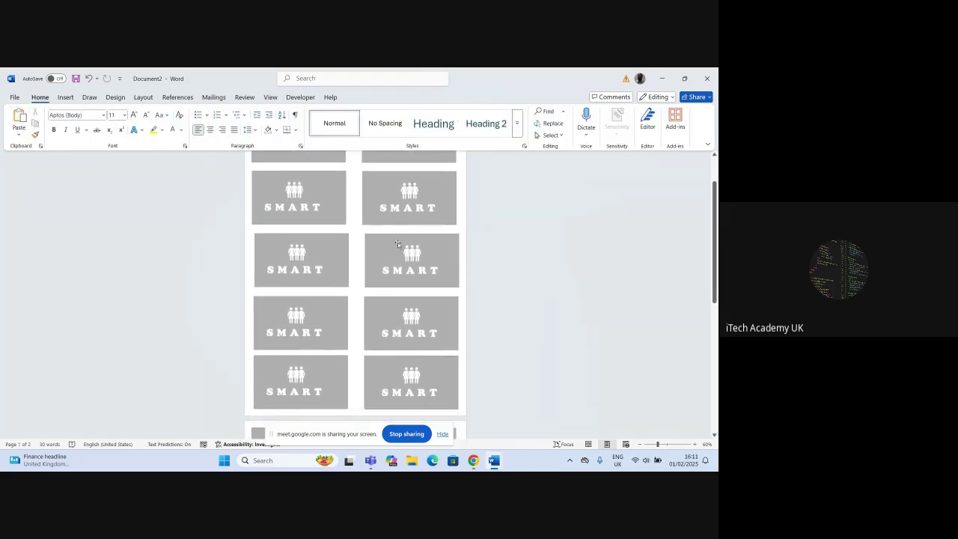
{"action": "left_click", "coordinate": [397, 253]}
{"action": "left_click", "coordinate": [409, 314]}
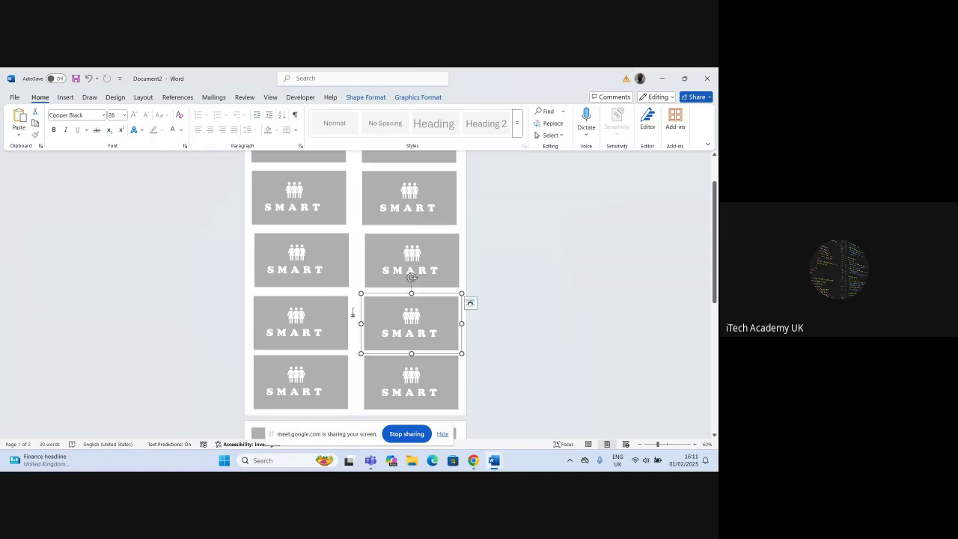
{"action": "left_click", "coordinate": [311, 315]}
{"action": "scroll", "coordinate": [385, 356], "scroll_direction": "down", "scroll_amount": 2}
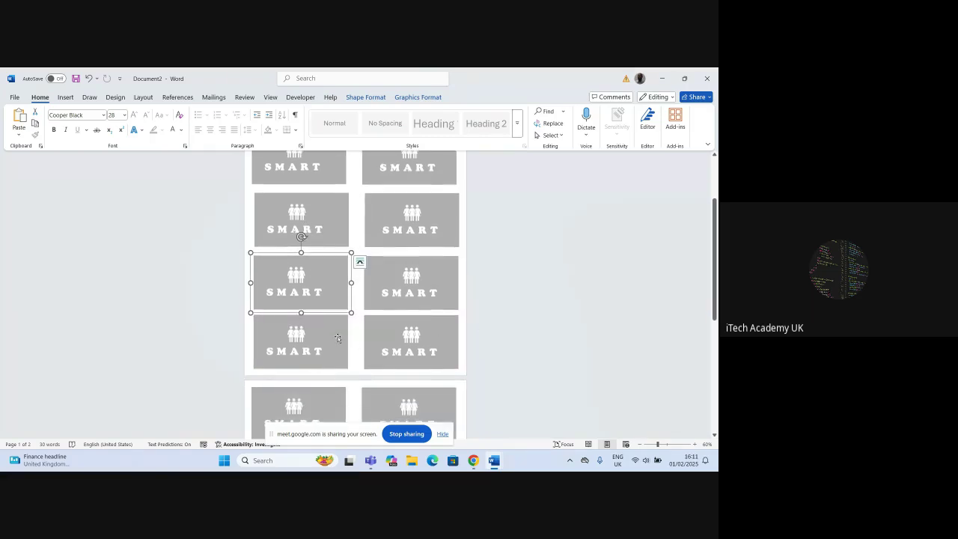
{"action": "left_click", "coordinate": [338, 339]}
{"action": "left_click", "coordinate": [384, 342]}
{"action": "scroll", "coordinate": [622, 335], "scroll_direction": "down", "scroll_amount": 5}
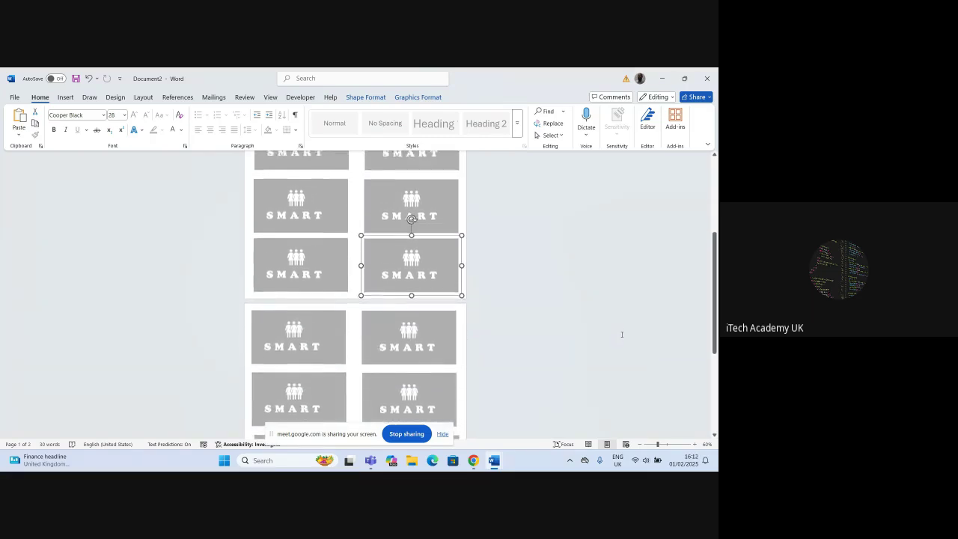
Select the first card row on the second page.
{"action": "left_click", "coordinate": [358, 282]}
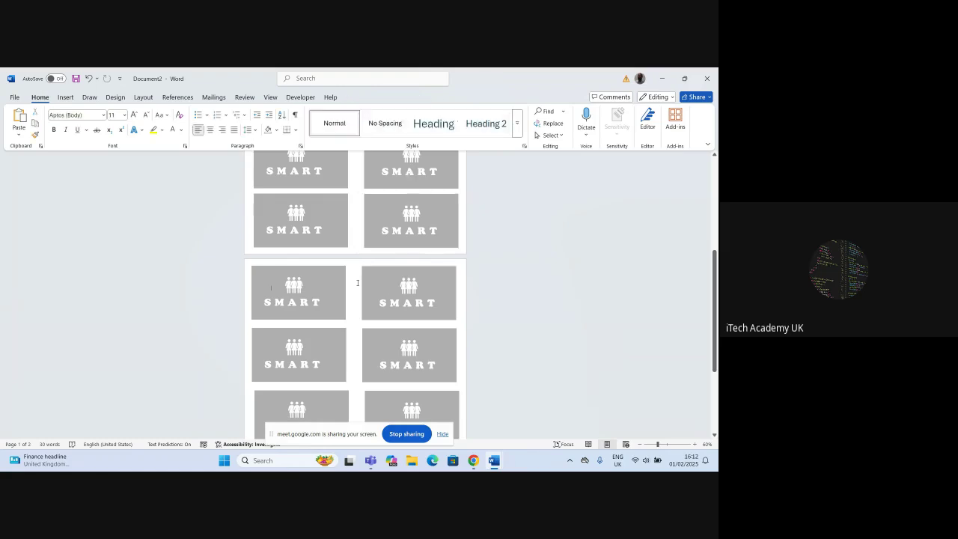
{"action": "left_click", "coordinate": [373, 300]}
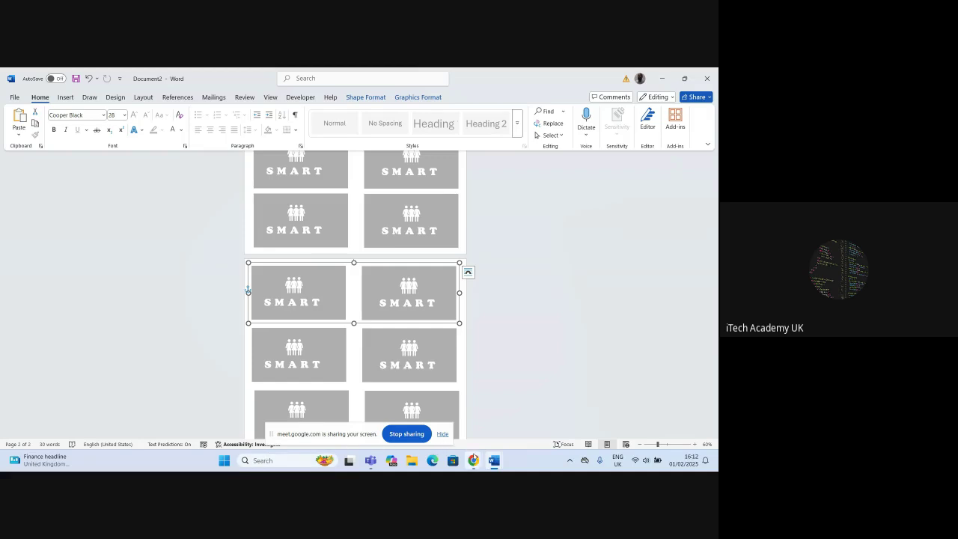
Switch to the Google Meet call, mute the microphone, and return to Document2 in Word.
{"action": "mouse_move", "coordinate": [473, 460]}
{"action": "left_click", "coordinate": [367, 381]}
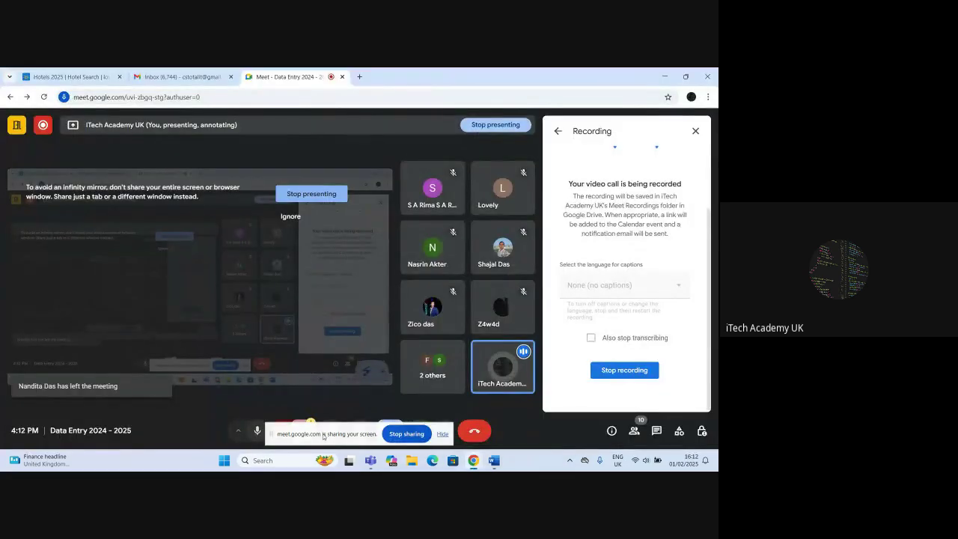
{"action": "left_click", "coordinate": [256, 432]}
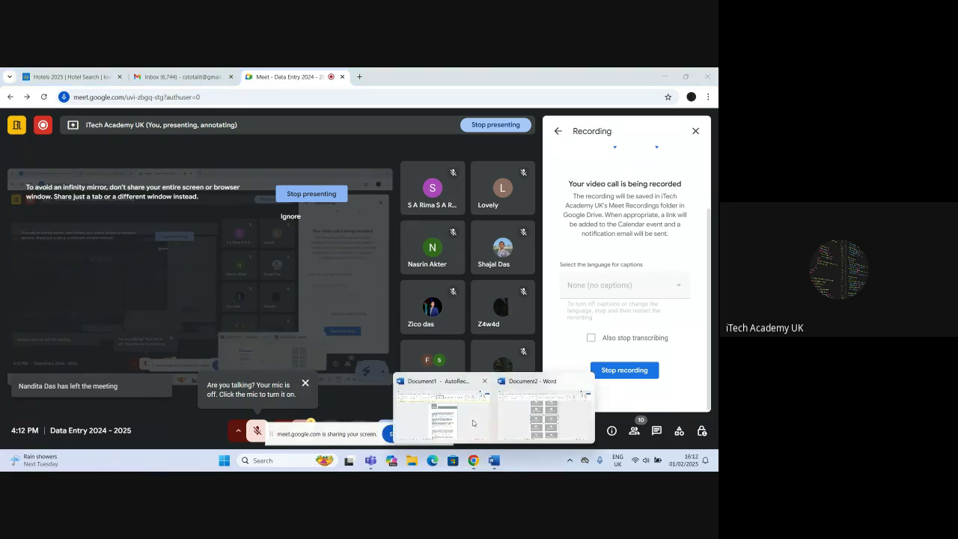
{"action": "left_click", "coordinate": [545, 411]}
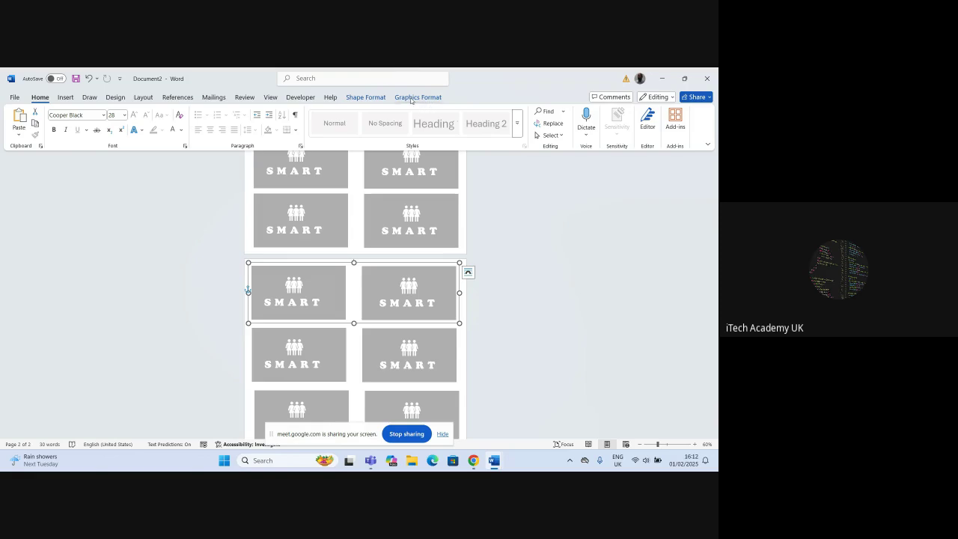
Ungroup the first card row on the second page into individual cards.
{"action": "left_click", "coordinate": [369, 98]}
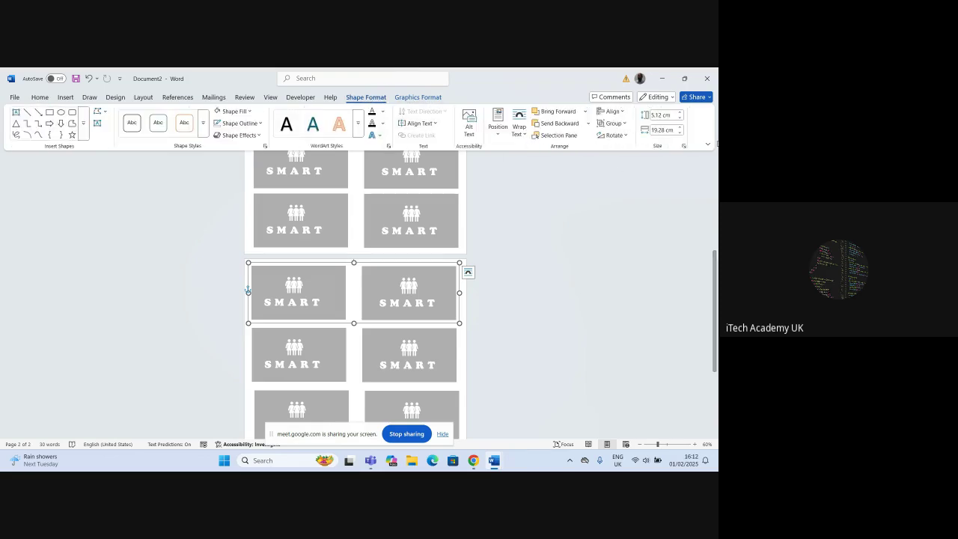
{"action": "left_click", "coordinate": [625, 126]}
{"action": "left_click", "coordinate": [625, 151]}
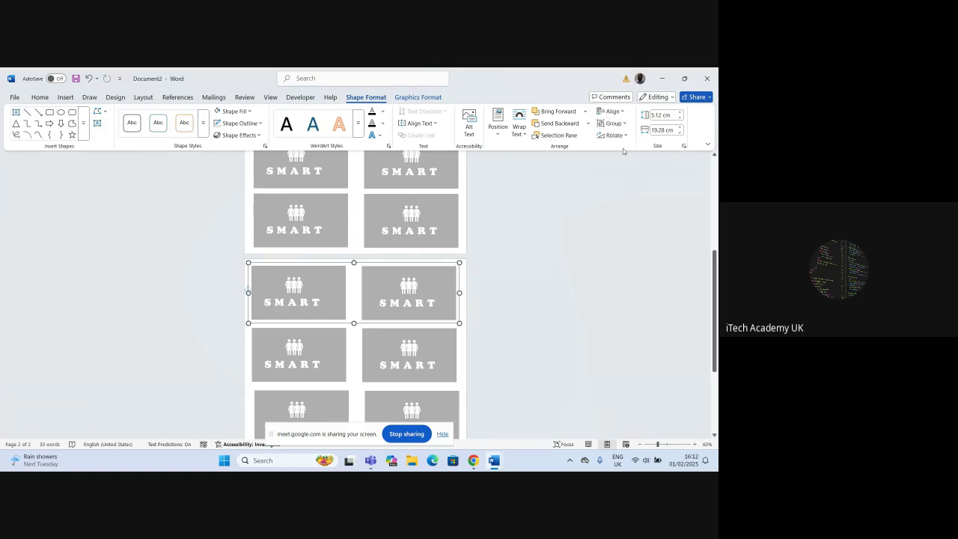
{"action": "left_click", "coordinate": [349, 353]}
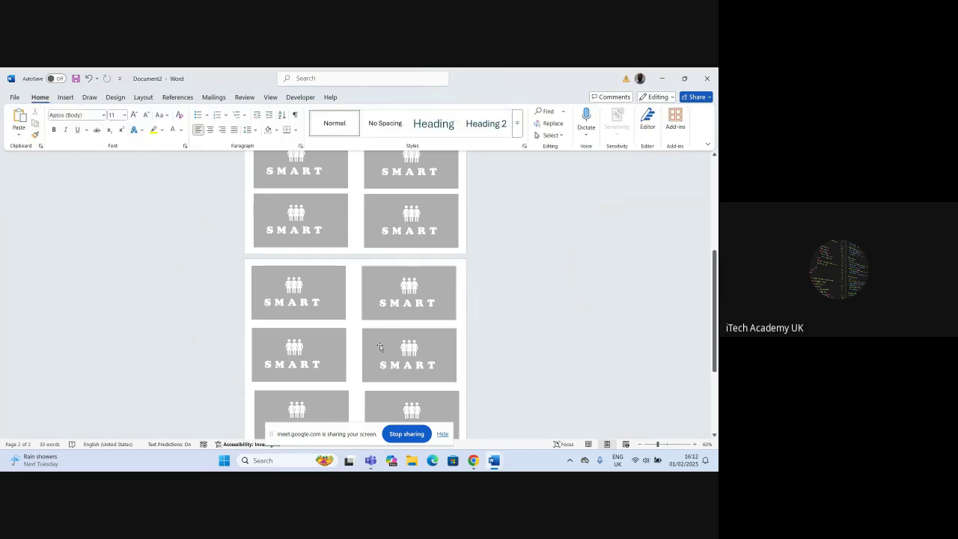
Ungroup the second card row on the second page into individual cards.
{"action": "left_click", "coordinate": [380, 347]}
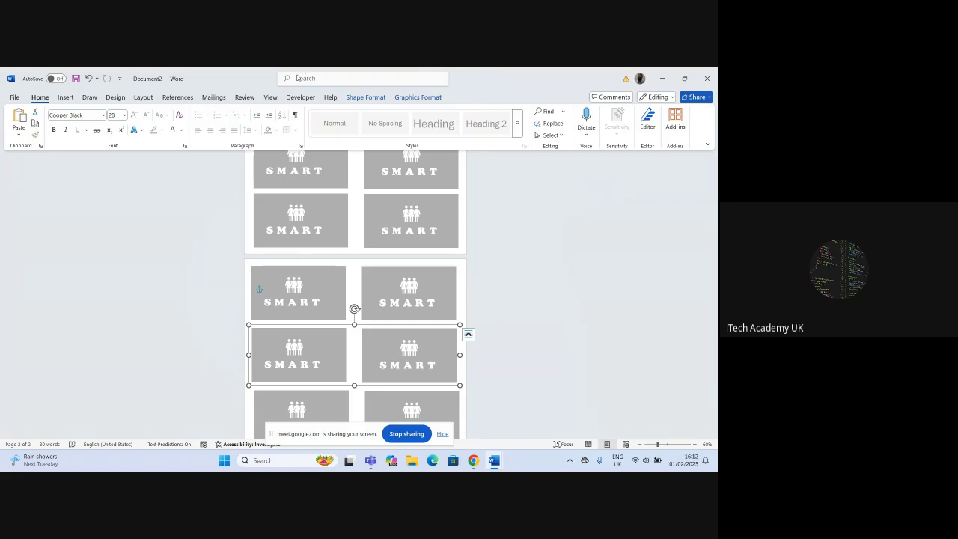
{"action": "left_click", "coordinate": [367, 98]}
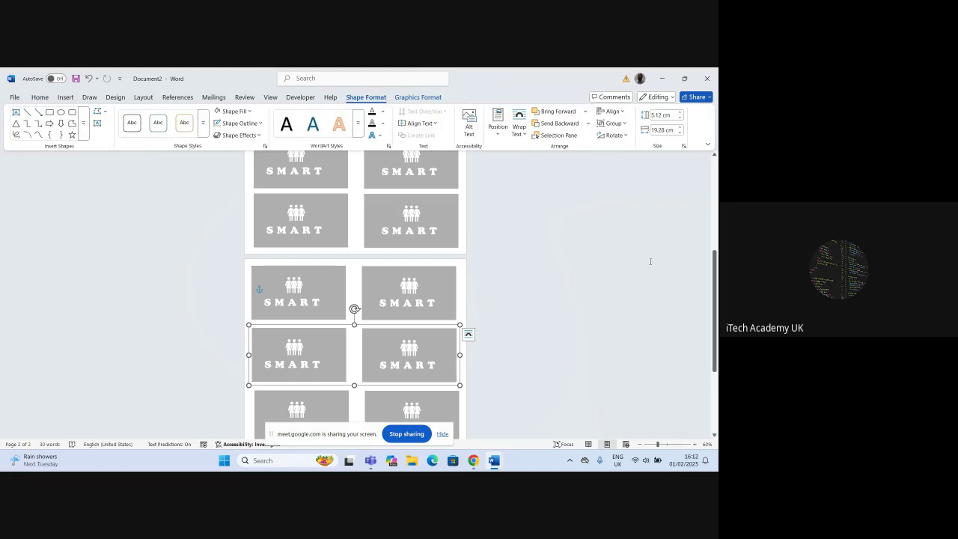
{"action": "left_click", "coordinate": [609, 124]}
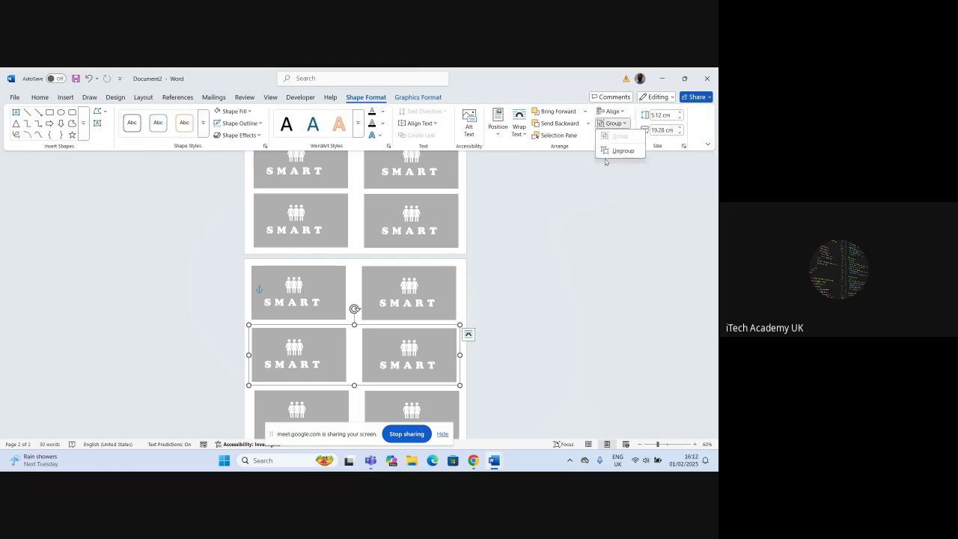
{"action": "left_click", "coordinate": [619, 151]}
{"action": "scroll", "coordinate": [573, 295], "scroll_direction": "down", "scroll_amount": 3}
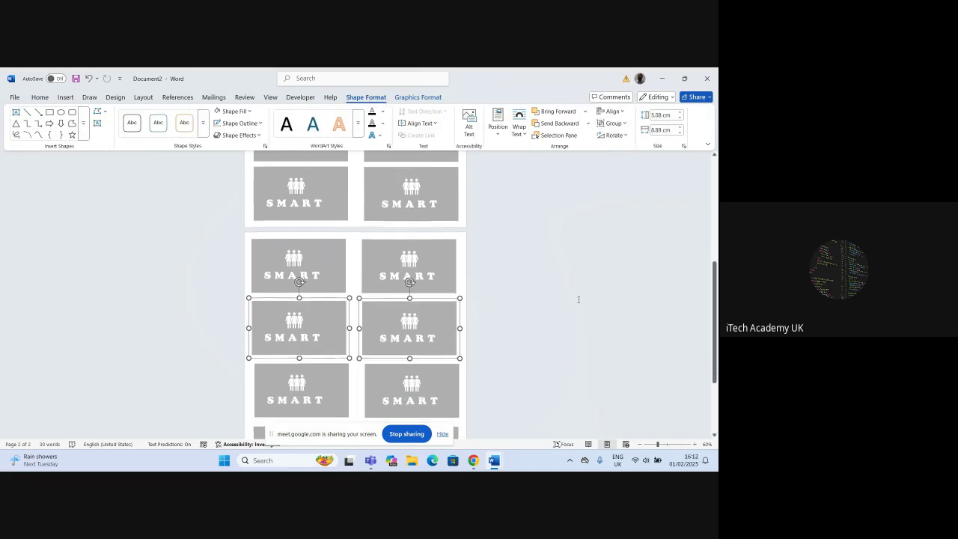
Review the card layout across both pages, checking the grouping of the second page's third row and the first page's last two rows.
{"action": "left_click", "coordinate": [335, 299]}
{"action": "scroll", "coordinate": [607, 353], "scroll_direction": "up", "scroll_amount": 4}
{"action": "scroll", "coordinate": [608, 353], "scroll_direction": "down", "scroll_amount": 5}
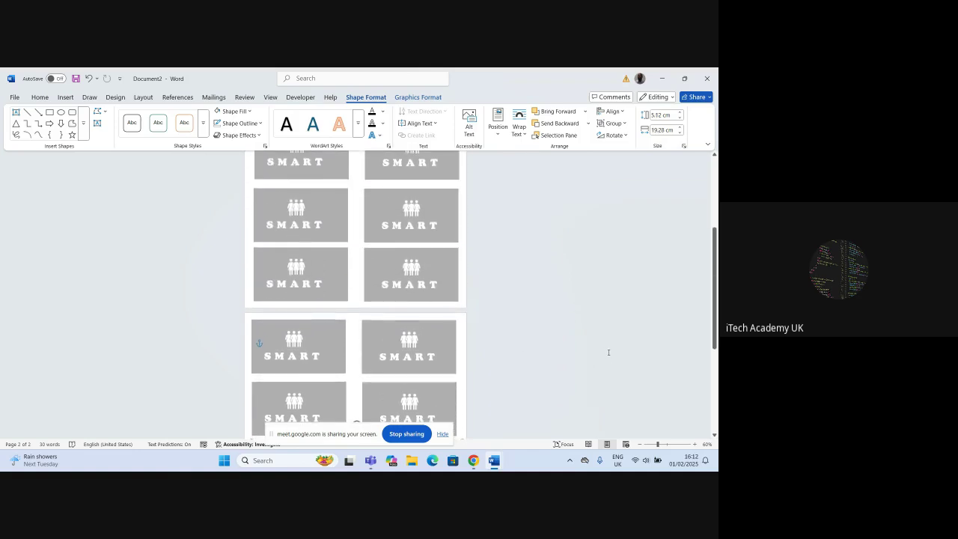
{"action": "scroll", "coordinate": [608, 353], "scroll_direction": "up", "scroll_amount": 1}
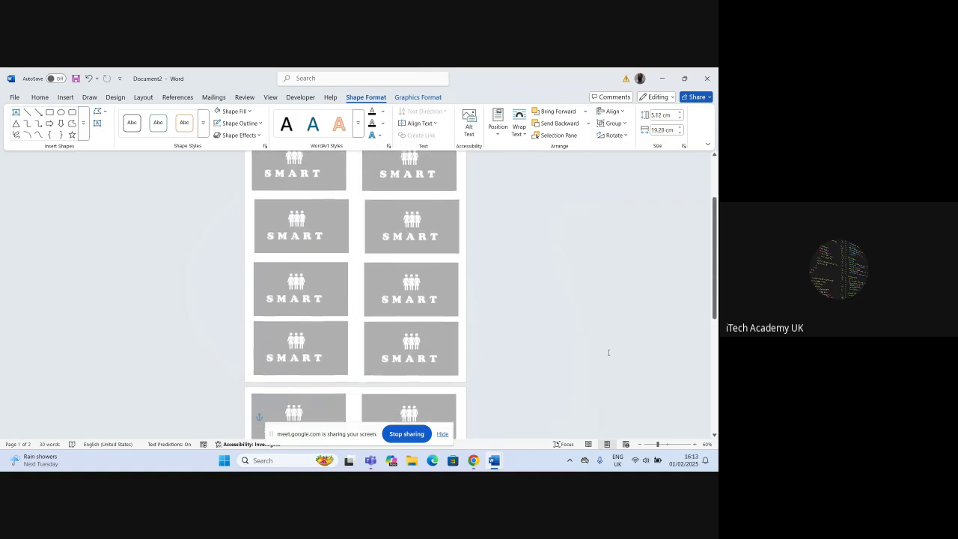
{"action": "left_click", "coordinate": [412, 340]}
{"action": "left_click", "coordinate": [412, 340]}
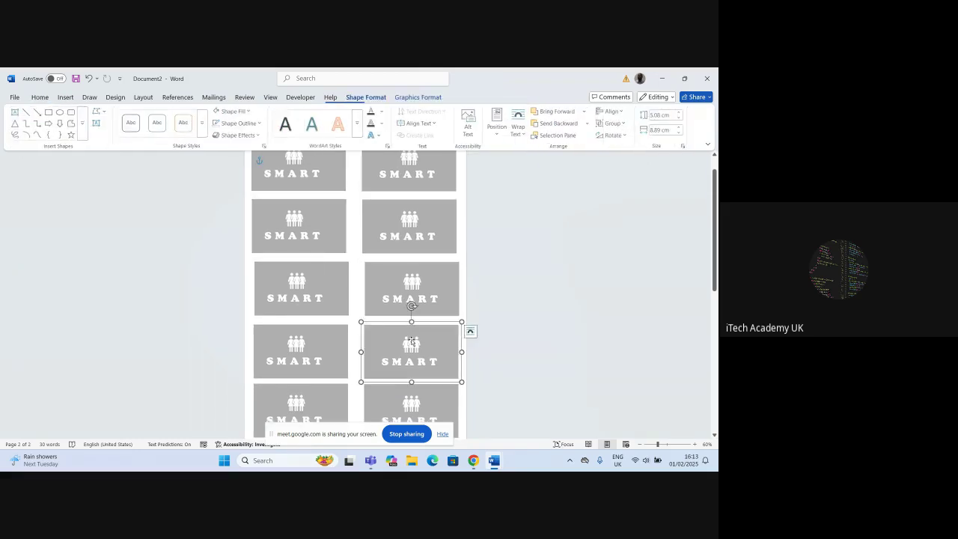
{"action": "scroll", "coordinate": [619, 360], "scroll_direction": "down", "scroll_amount": 3}
{"action": "scroll", "coordinate": [619, 359], "scroll_direction": "down", "scroll_amount": 10}
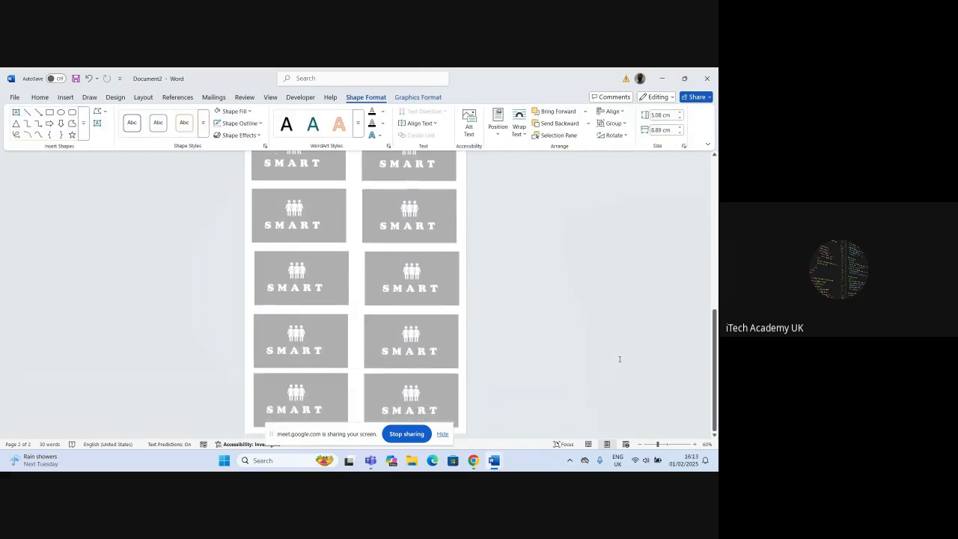
{"action": "scroll", "coordinate": [619, 359], "scroll_direction": "up", "scroll_amount": 6}
{"action": "scroll", "coordinate": [619, 359], "scroll_direction": "up", "scroll_amount": 3}
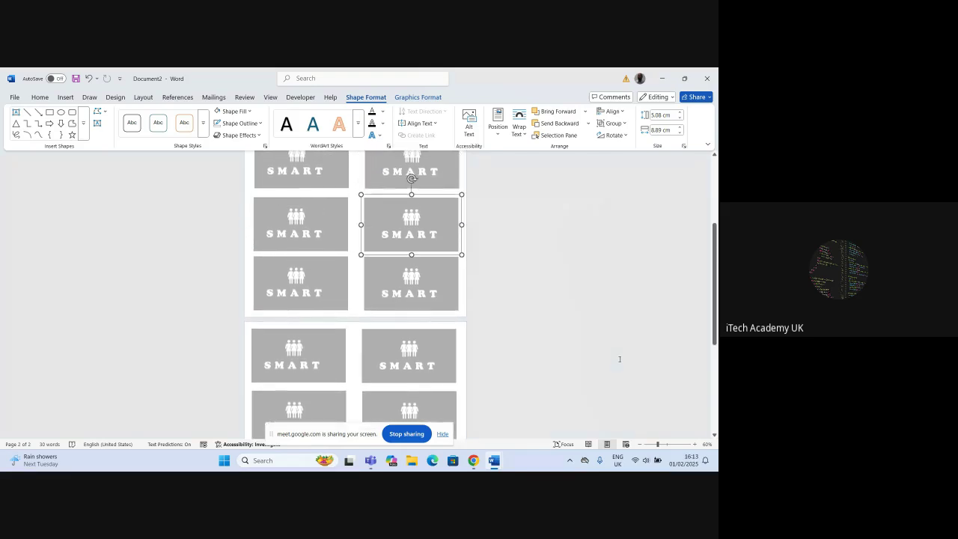
{"action": "left_click", "coordinate": [411, 346]}
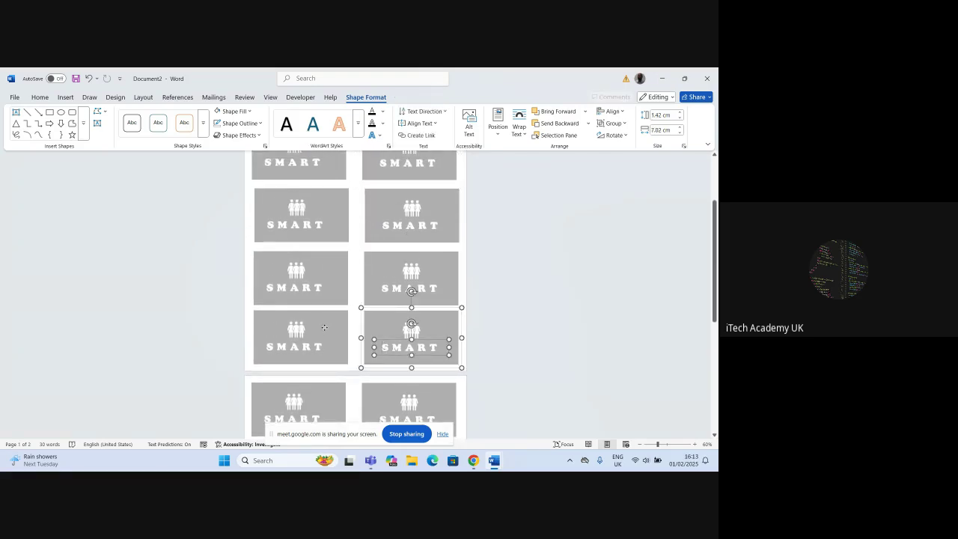
{"action": "left_click", "coordinate": [324, 329]}
{"action": "scroll", "coordinate": [587, 335], "scroll_direction": "up", "scroll_amount": 3}
{"action": "scroll", "coordinate": [587, 335], "scroll_direction": "up", "scroll_amount": 1}
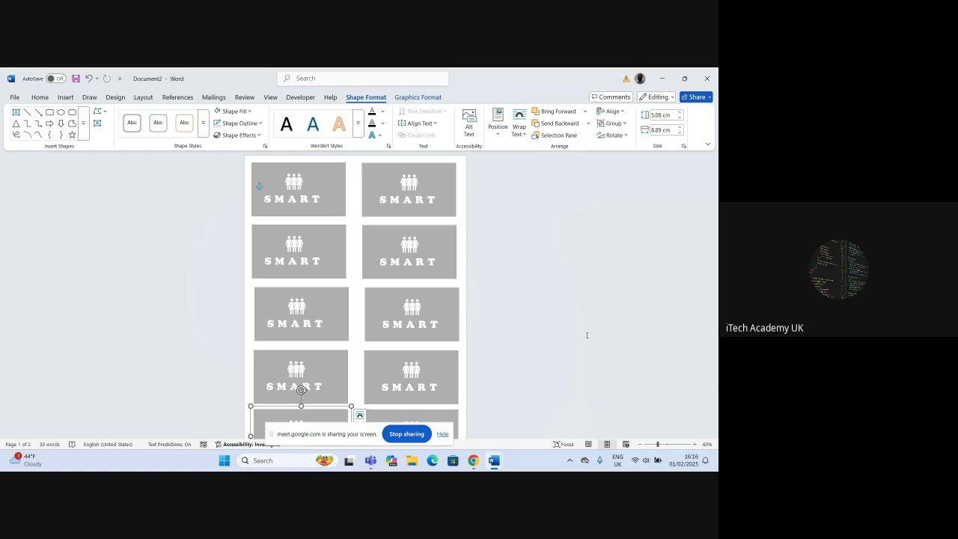
Switch to the Google Meet call, unmute the microphone, and return to Document2 in Word.
{"action": "left_click", "coordinate": [473, 460]}
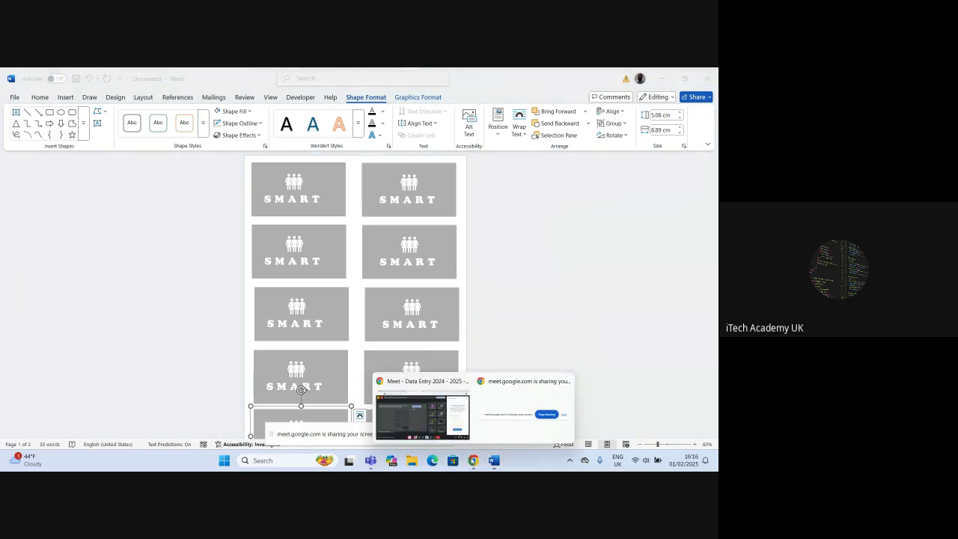
{"action": "left_click", "coordinate": [442, 434]}
{"action": "left_click", "coordinate": [256, 432]}
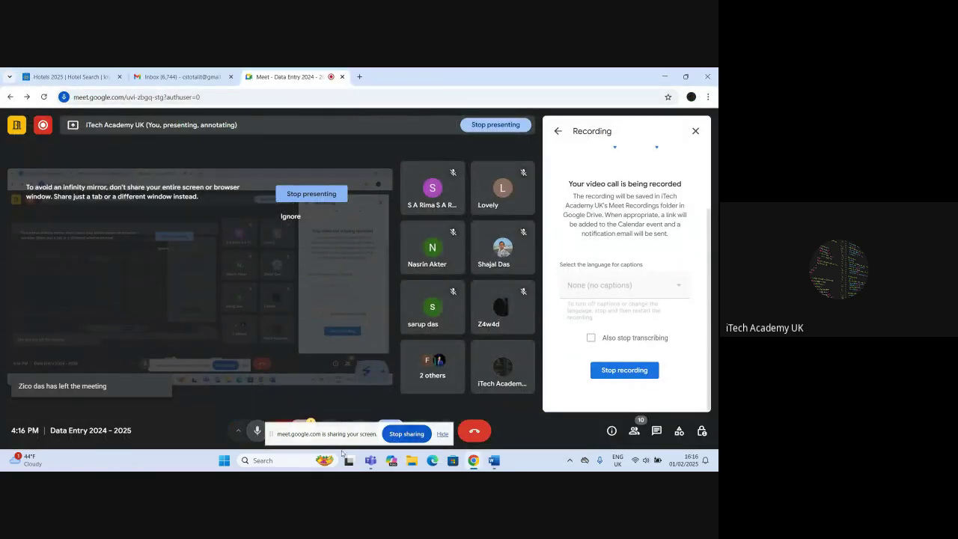
{"action": "mouse_move", "coordinate": [492, 462]}
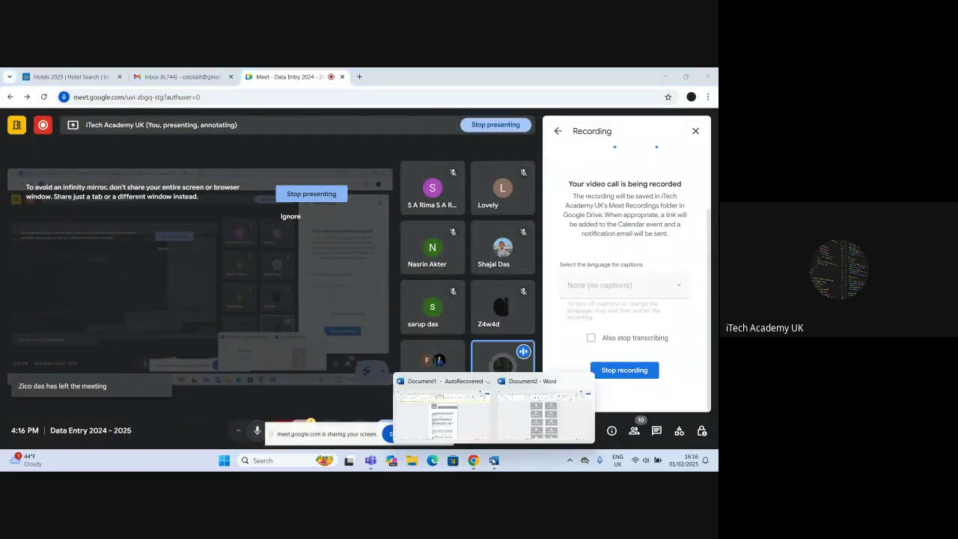
{"action": "left_click", "coordinate": [564, 417]}
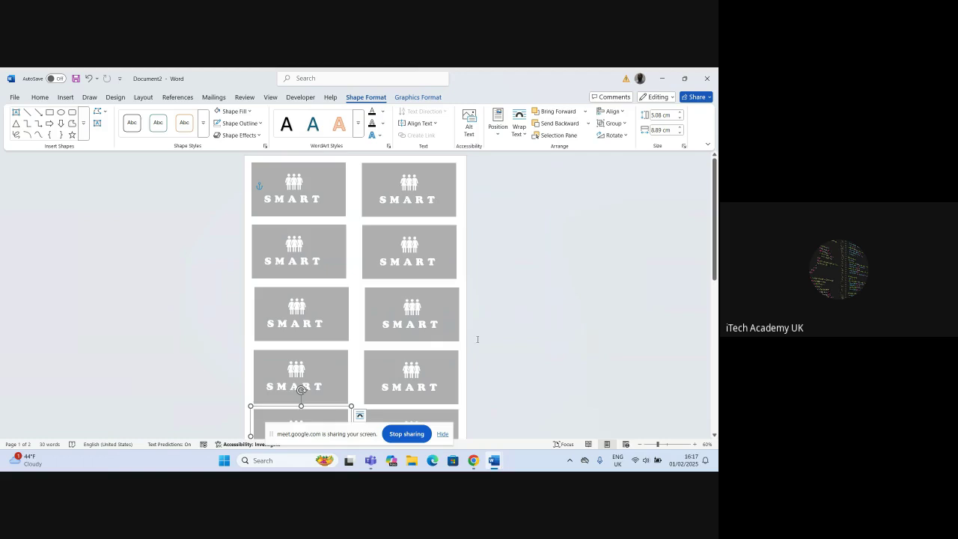
{"action": "scroll", "coordinate": [507, 299], "scroll_direction": "down", "scroll_amount": 8}
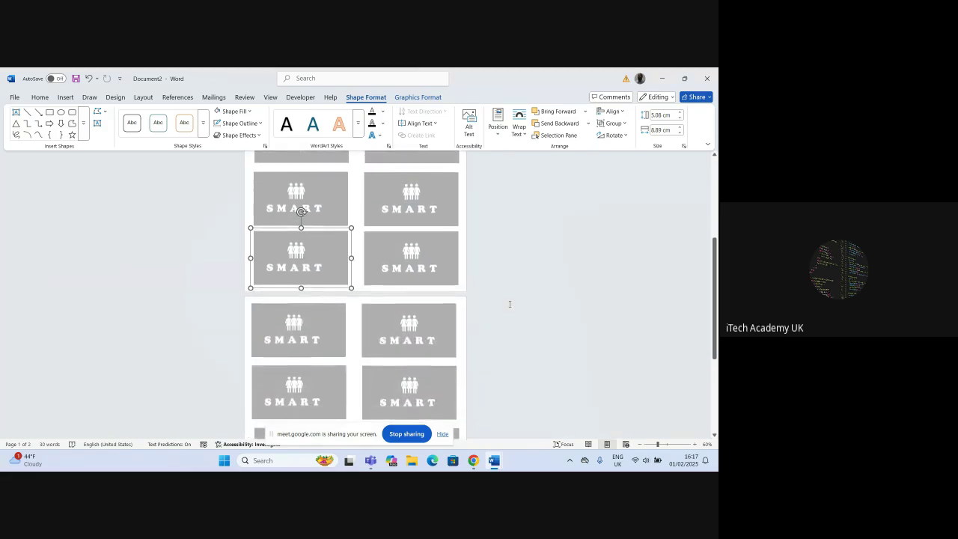
{"action": "scroll", "coordinate": [509, 304], "scroll_direction": "up", "scroll_amount": 7}
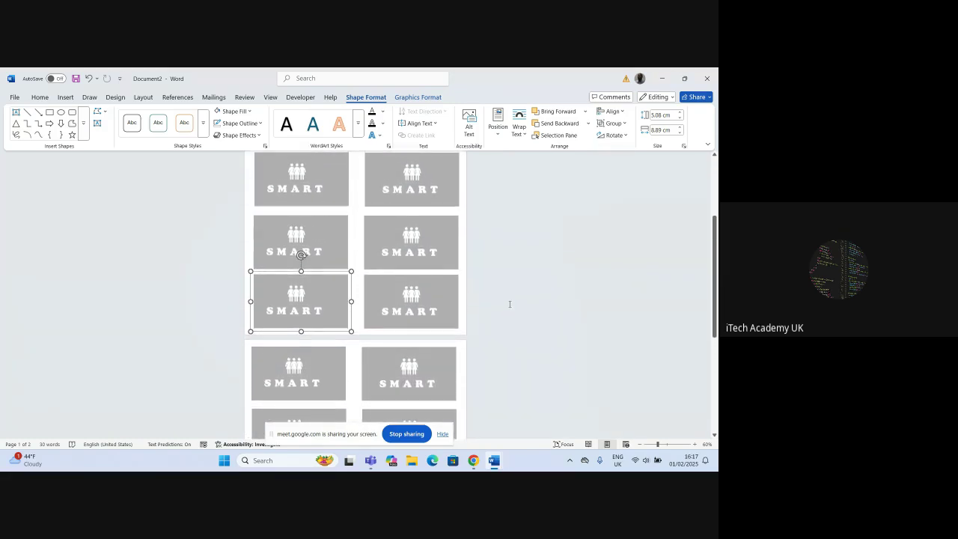
{"action": "scroll", "coordinate": [510, 304], "scroll_direction": "up", "scroll_amount": 1}
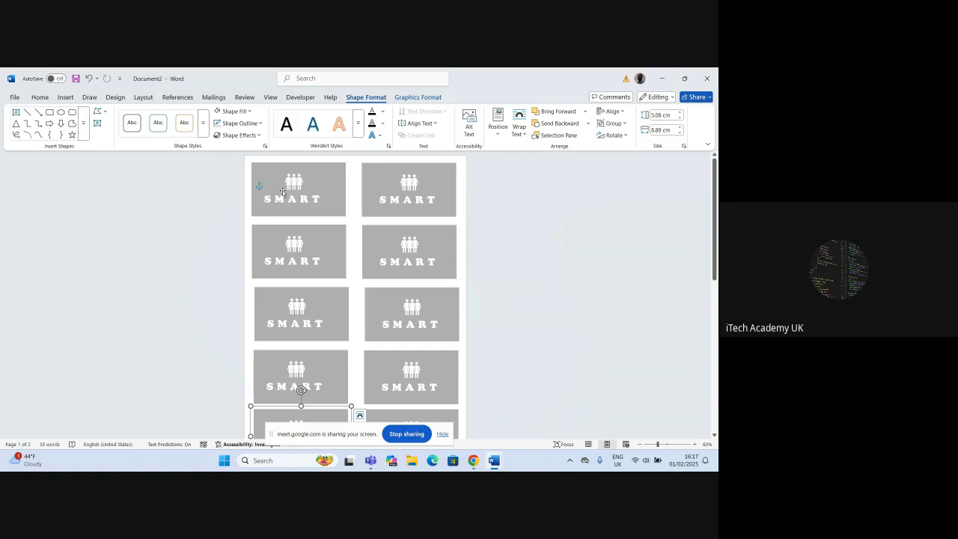
Delete the people icon from the first card in the top row of page one.
{"action": "left_click", "coordinate": [303, 190]}
{"action": "left_click", "coordinate": [301, 196]}
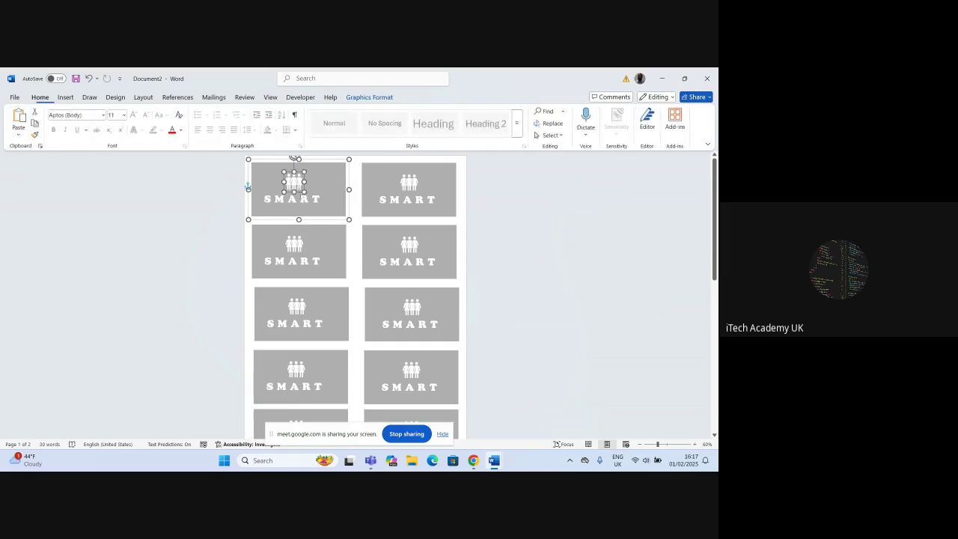
{"action": "left_click", "coordinate": [294, 182]}
{"action": "left_click", "coordinate": [296, 184]}
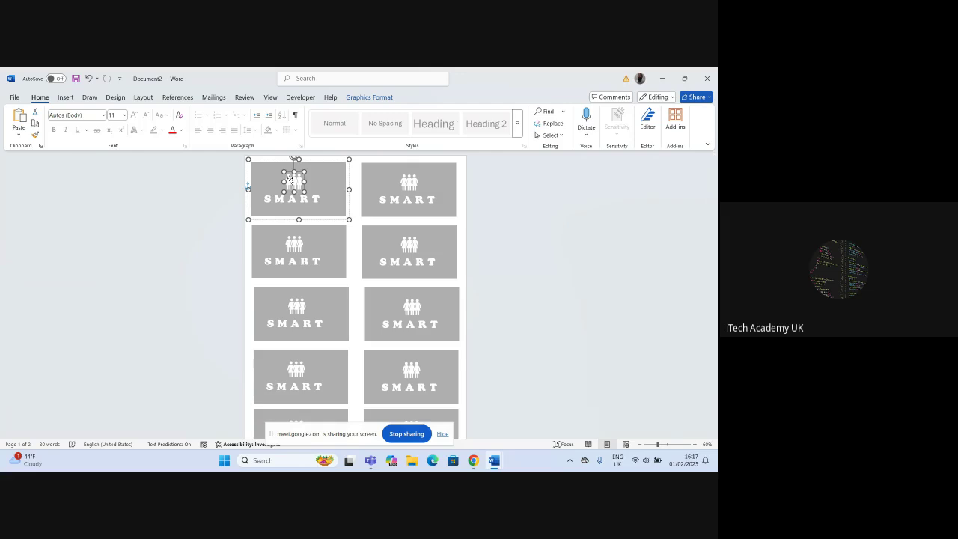
{"action": "key", "text": "Delete"}
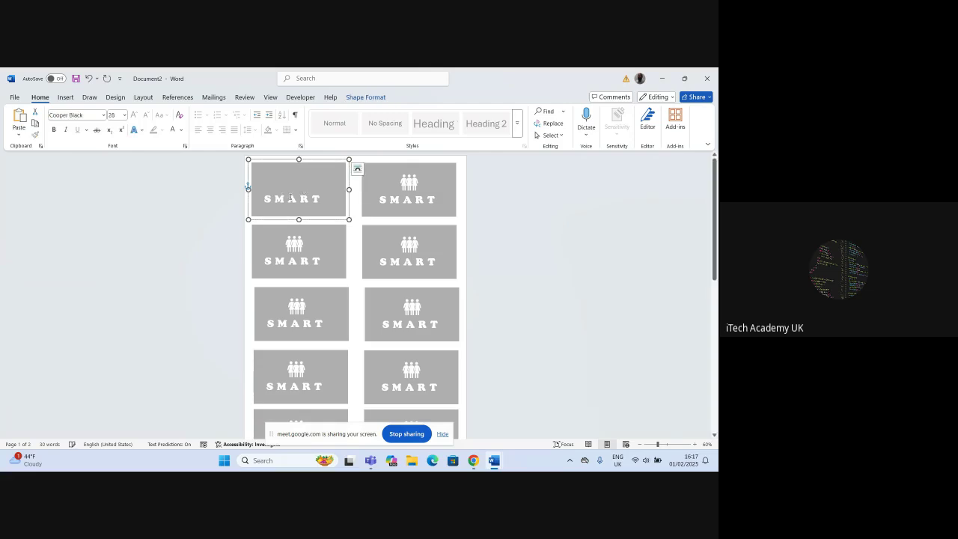
Move the first card's SMART text box to the card's upper edge and replace its text with the cardholder's full name in capitals.
{"action": "left_click", "coordinate": [289, 198]}
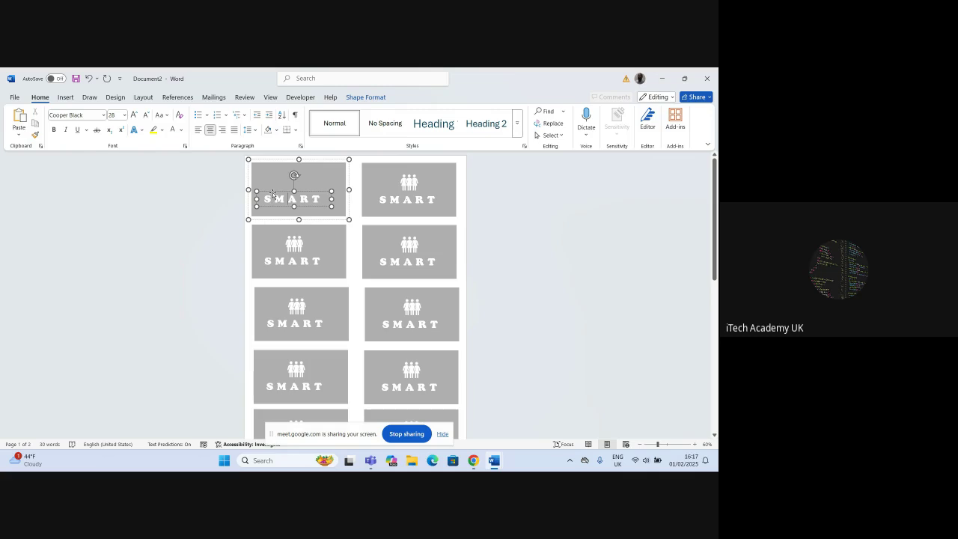
{"action": "left_click_drag", "start_coordinate": [273, 194], "coordinate": [270, 167]}
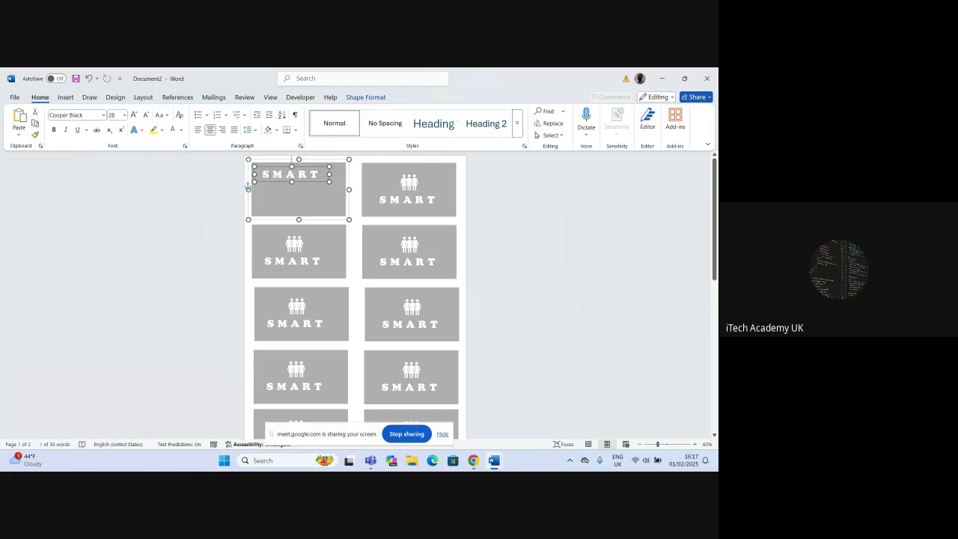
{"action": "double_click", "coordinate": [291, 173]}
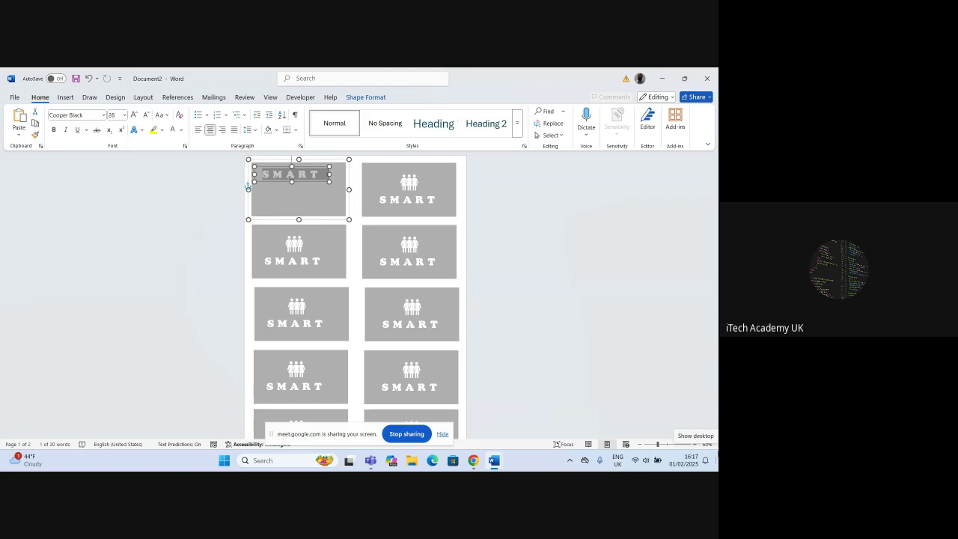
{"action": "type", "text": "SARA"}
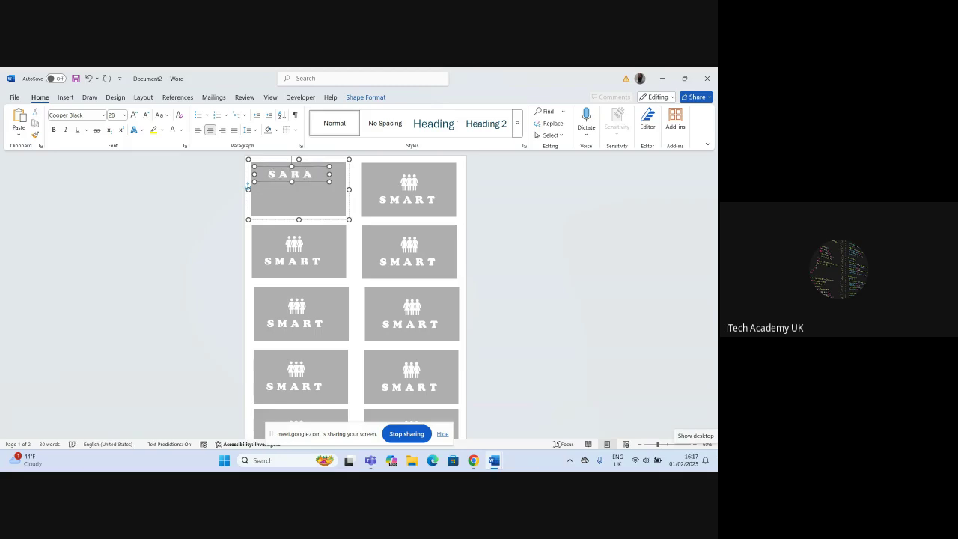
{"action": "type", "text": "H"}
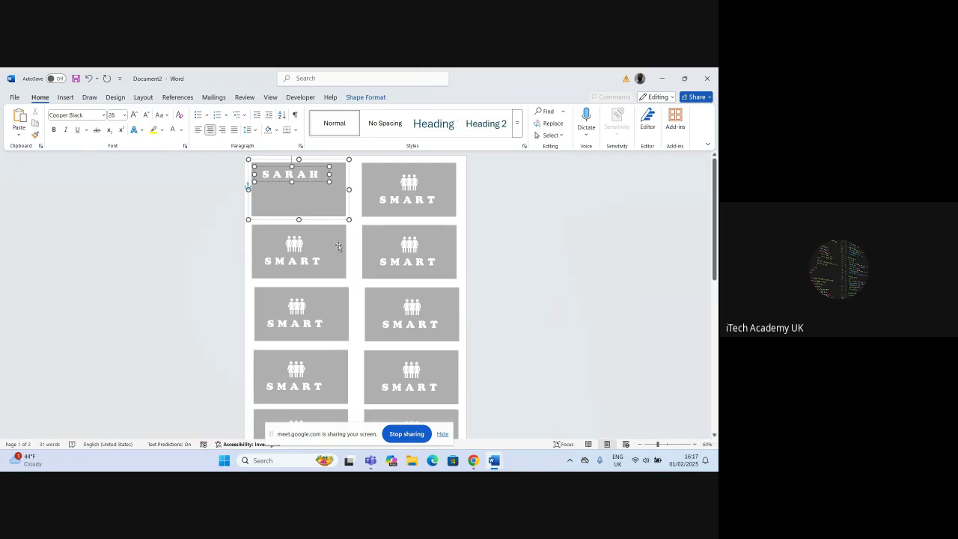
Set the font size of the cardholder's name on the first card to 14.
{"action": "double_click", "coordinate": [291, 177]}
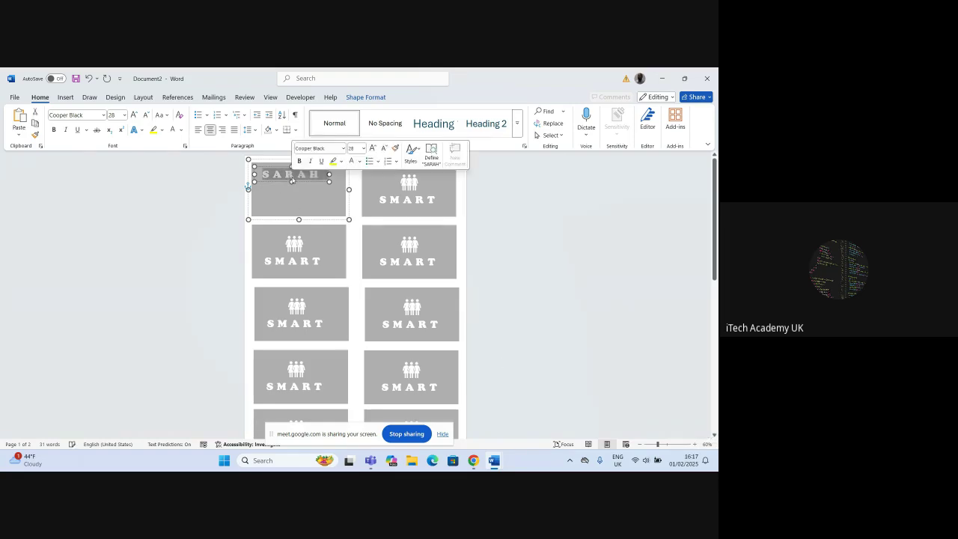
{"action": "left_click", "coordinate": [112, 115]}
{"action": "type", "text": "10"}
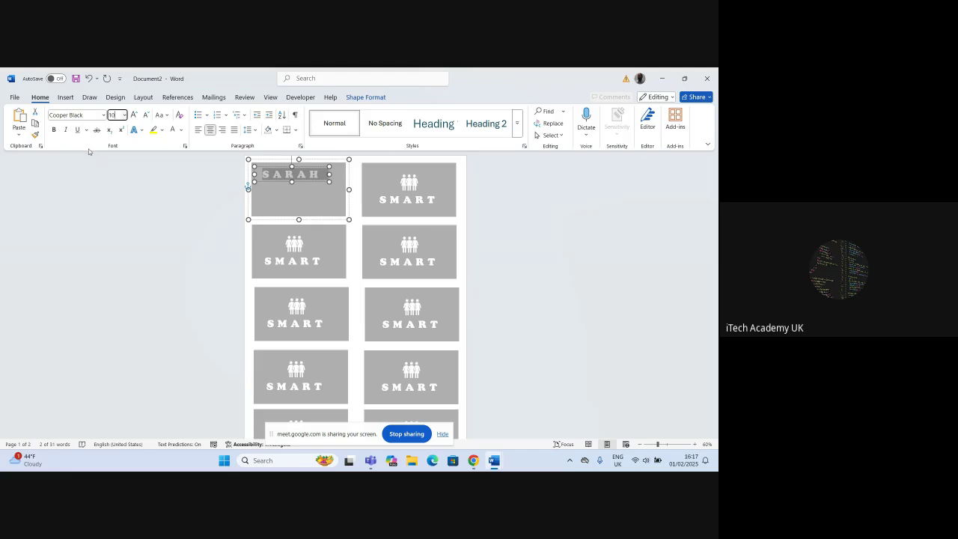
{"action": "key", "text": "Return"}
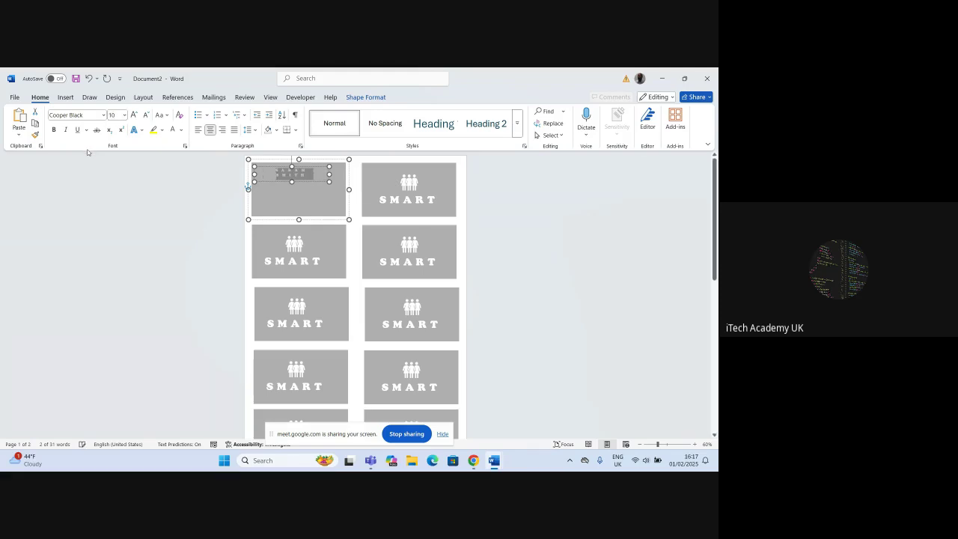
{"action": "left_click", "coordinate": [123, 115]}
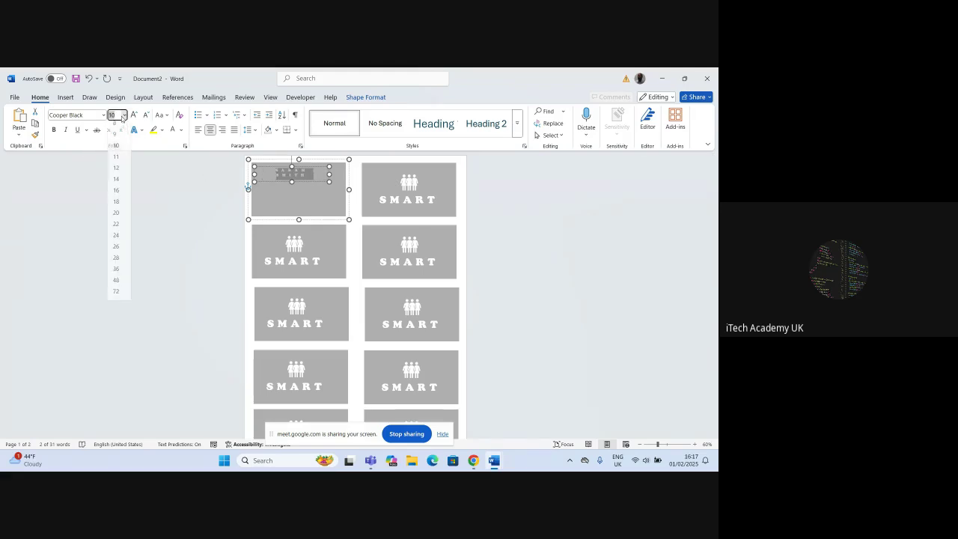
{"action": "left_click", "coordinate": [117, 183]}
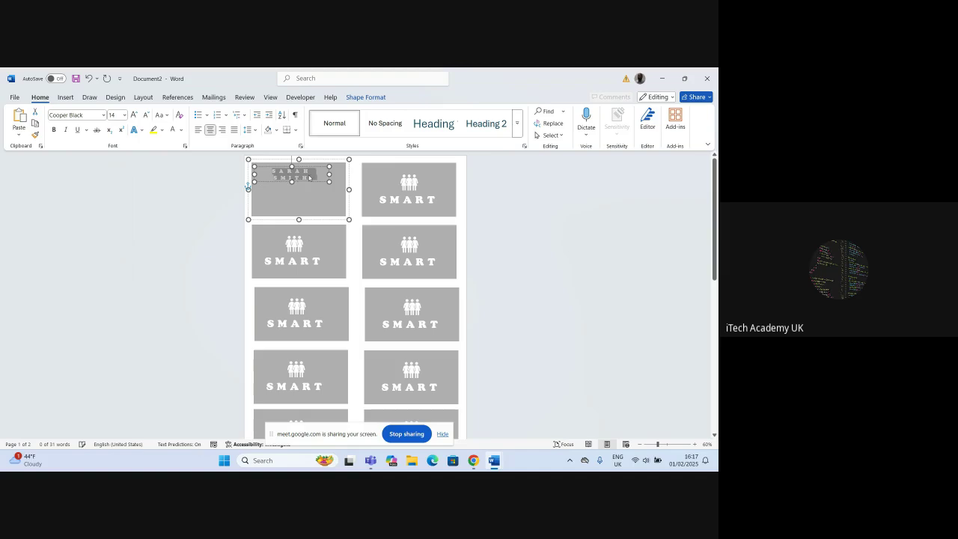
Widen the name text box to nearly the card's width and deepen it to make room for a second line.
{"action": "left_click_drag", "start_coordinate": [330, 175], "coordinate": [302, 179]}
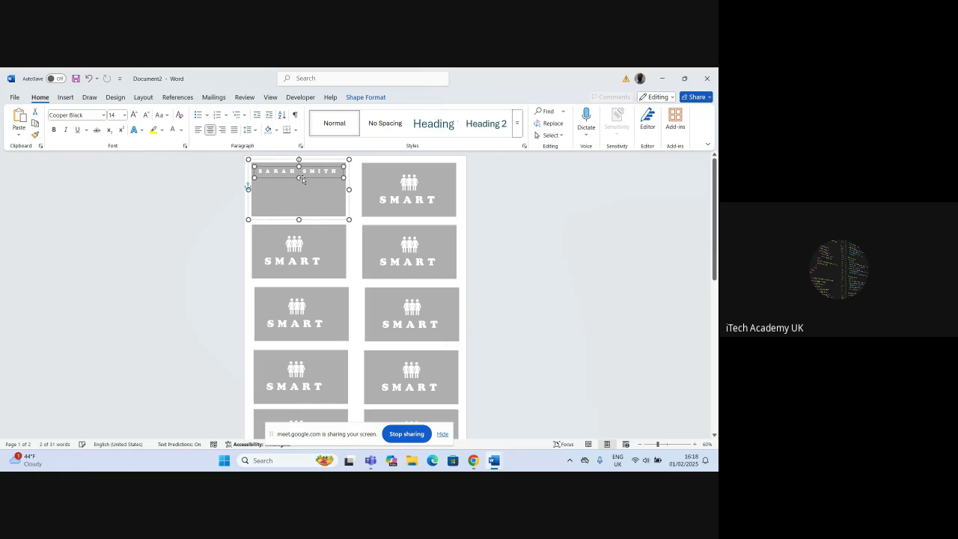
{"action": "left_click", "coordinate": [291, 170]}
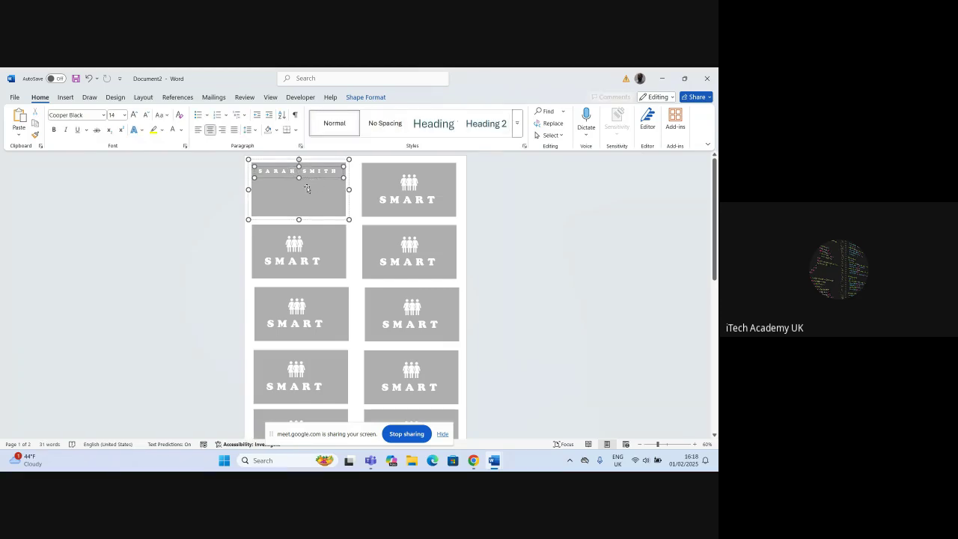
{"action": "left_click", "coordinate": [307, 189]}
{"action": "left_click", "coordinate": [297, 172]}
{"action": "left_click", "coordinate": [272, 169]}
{"action": "left_click", "coordinate": [299, 182]}
{"action": "left_click_drag", "start_coordinate": [300, 190], "coordinate": [300, 190]}
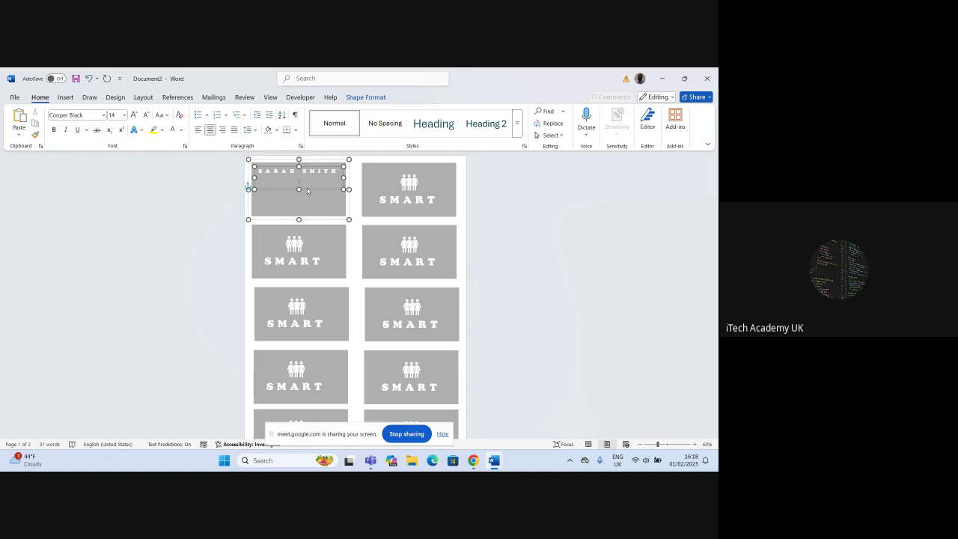
Add the job title BRANCH MANAGER on a new line below the cardholder's name.
{"action": "key", "text": "Return"}
{"action": "type", "text": "BRA"}
{"action": "type", "text": "BRANCH"}
{"action": "type", "text": " MANAGER"}
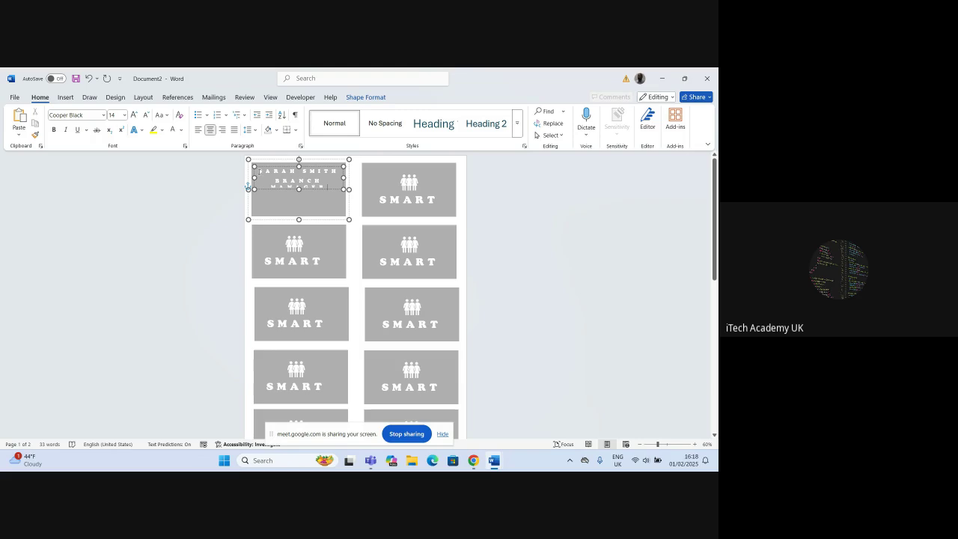
Set the character spacing of the name and job title to 0 pt.
{"action": "left_click_drag", "start_coordinate": [259, 170], "coordinate": [315, 183]}
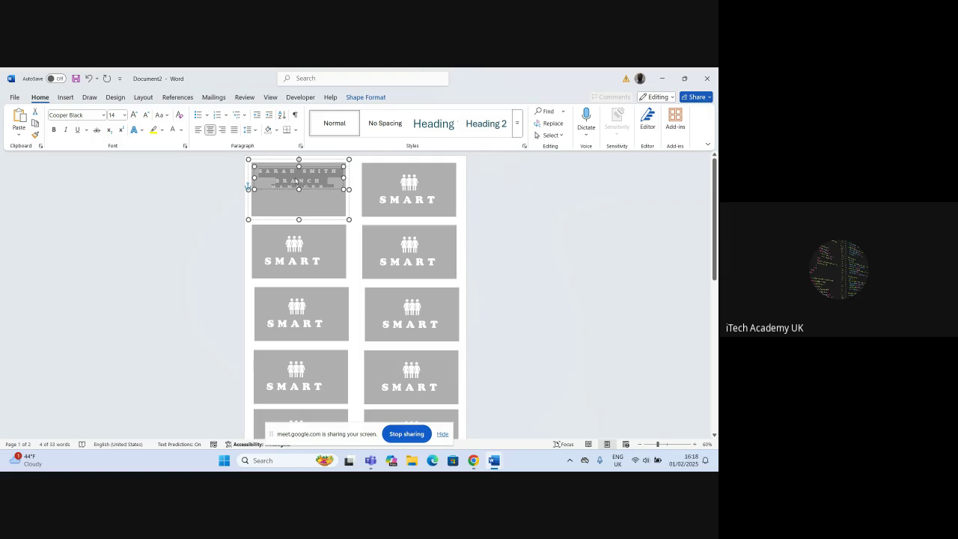
{"action": "right_click", "coordinate": [291, 182]}
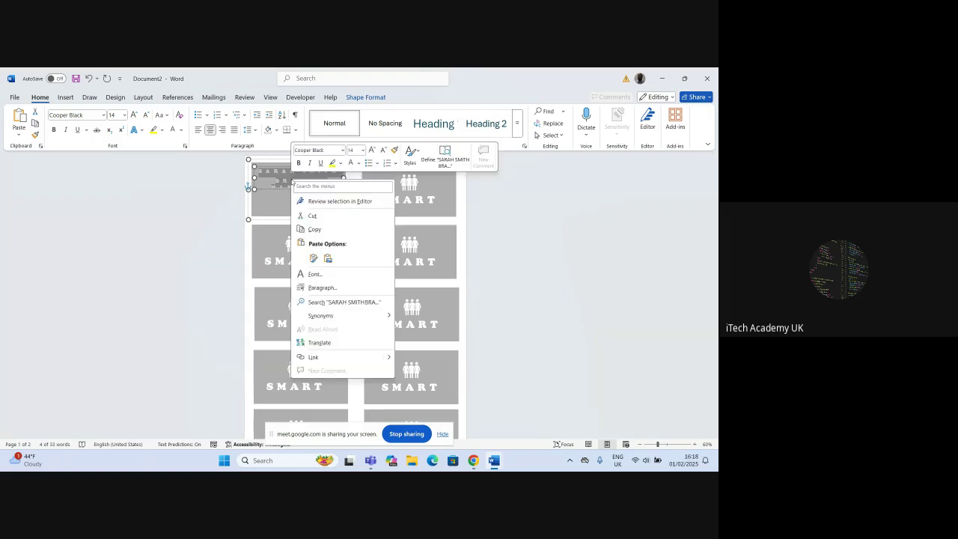
{"action": "left_click", "coordinate": [315, 274]}
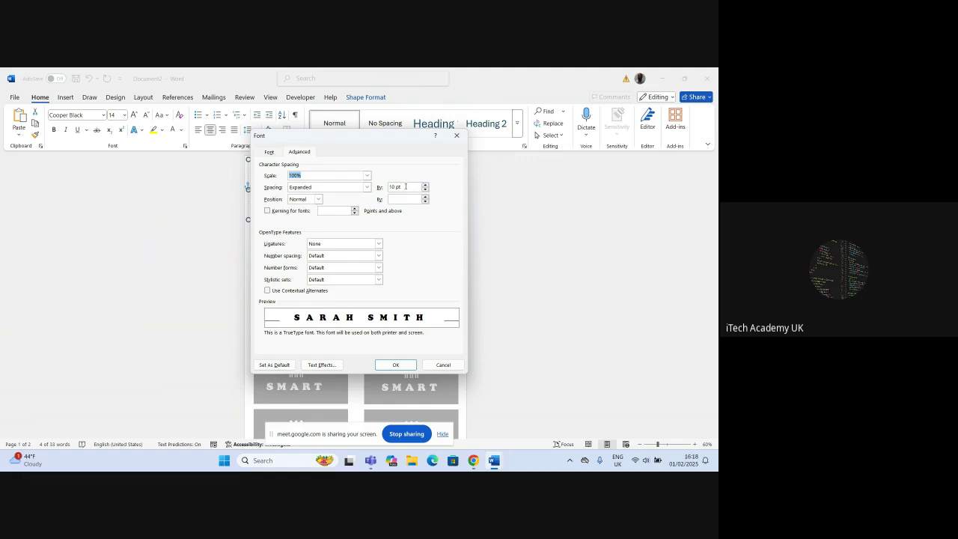
{"action": "left_click", "coordinate": [397, 186]}
{"action": "left_click_drag", "start_coordinate": [396, 186], "coordinate": [386, 187]}
{"action": "type", "text": "0"}
{"action": "key", "text": "Return"}
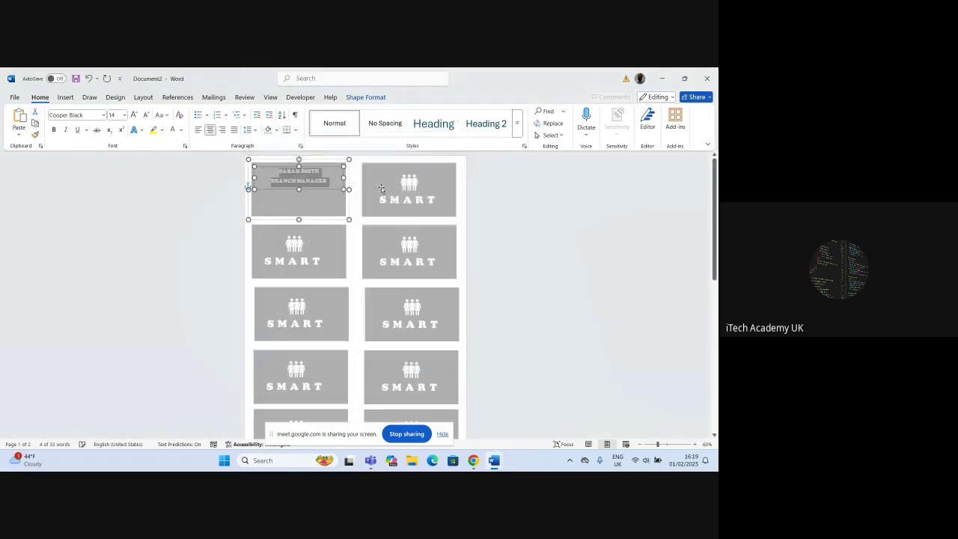
Slightly increase the character spacing of the name and job title on the first card.
{"action": "left_click", "coordinate": [322, 207]}
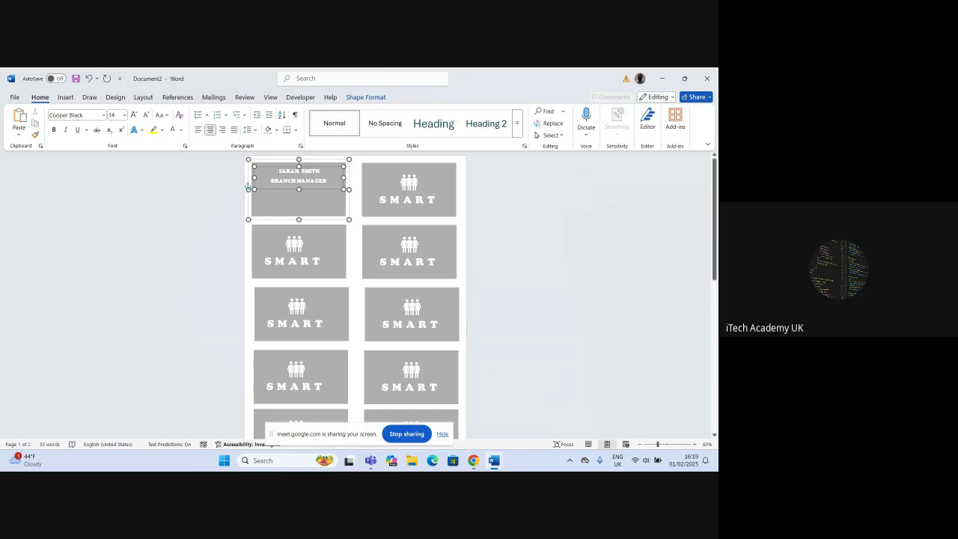
{"action": "left_click_drag", "start_coordinate": [277, 171], "coordinate": [329, 181]}
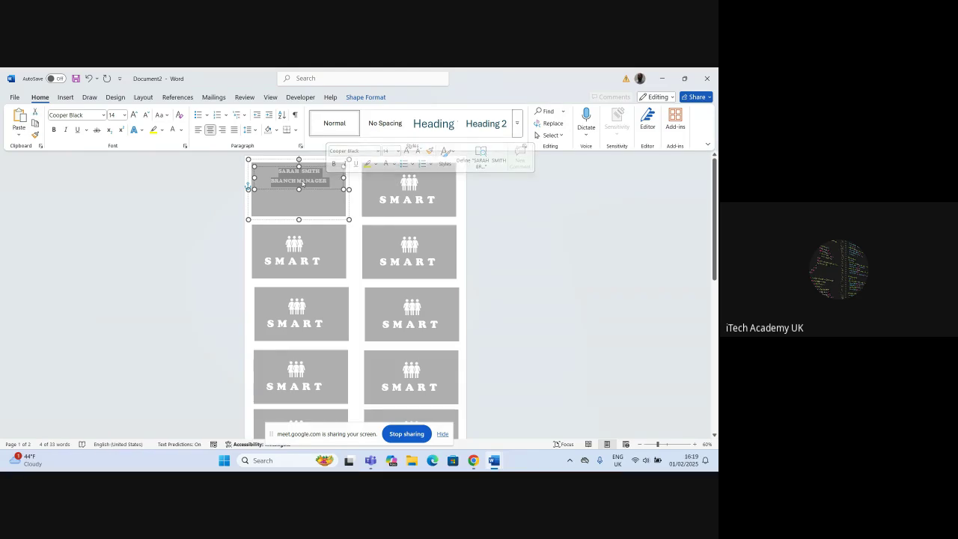
{"action": "right_click", "coordinate": [302, 184]}
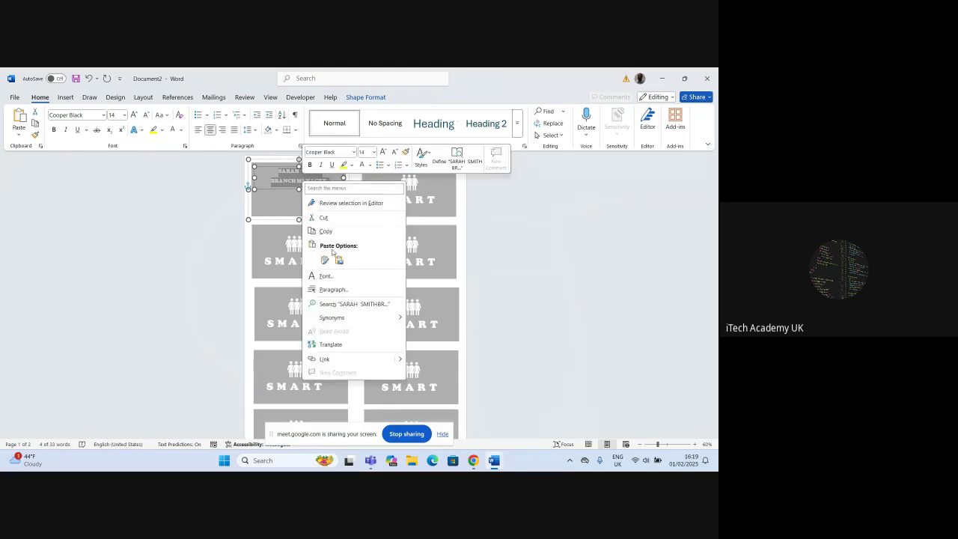
{"action": "left_click", "coordinate": [326, 276]}
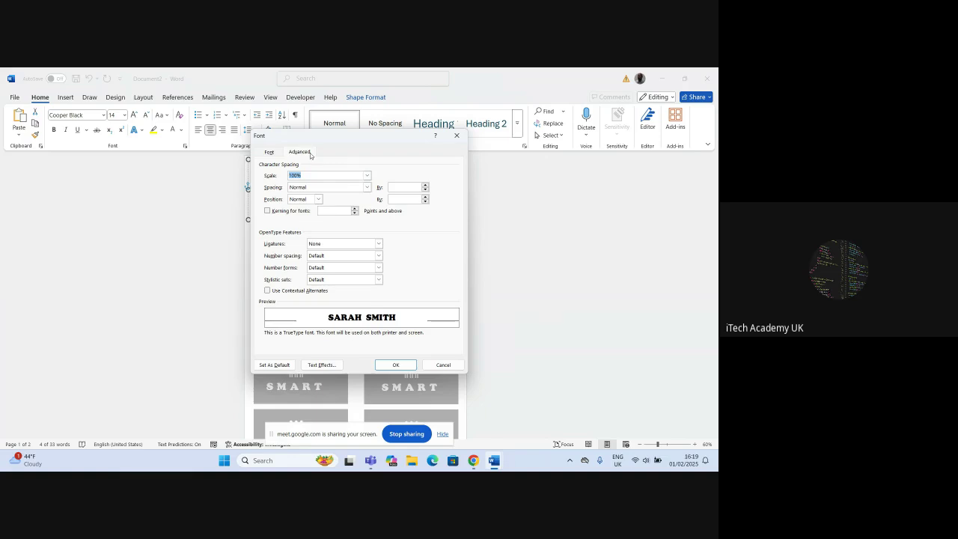
{"action": "left_click", "coordinate": [391, 188]}
{"action": "left_click", "coordinate": [425, 185]}
{"action": "left_click", "coordinate": [395, 365]}
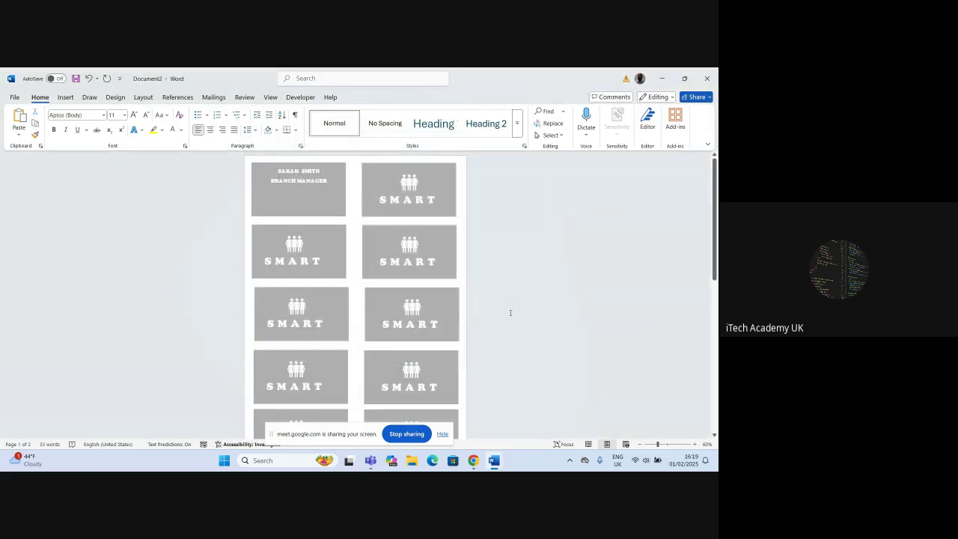
Shrink the text box to fit the name and job title and move it toward the card's upper-left corner.
{"action": "left_click", "coordinate": [306, 175]}
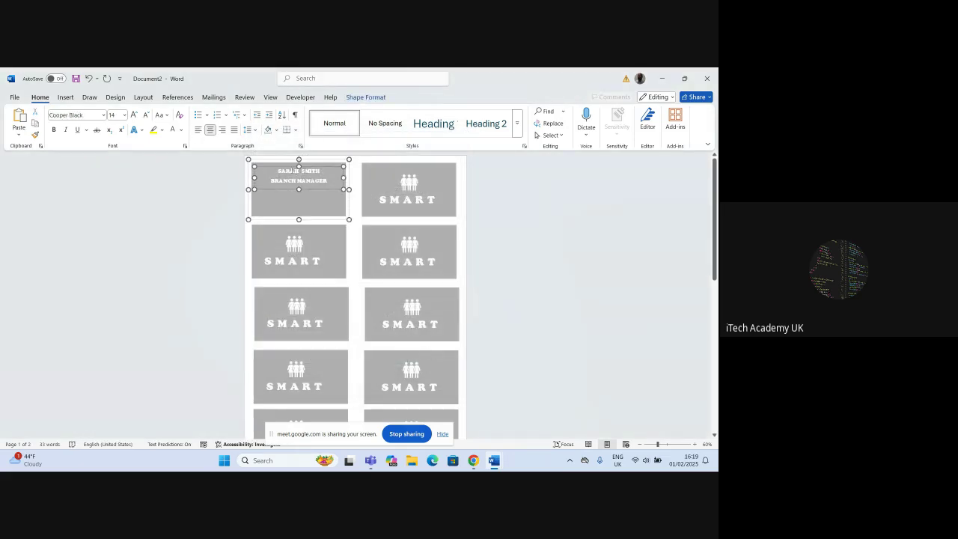
{"action": "left_click_drag", "start_coordinate": [283, 166], "coordinate": [286, 168]}
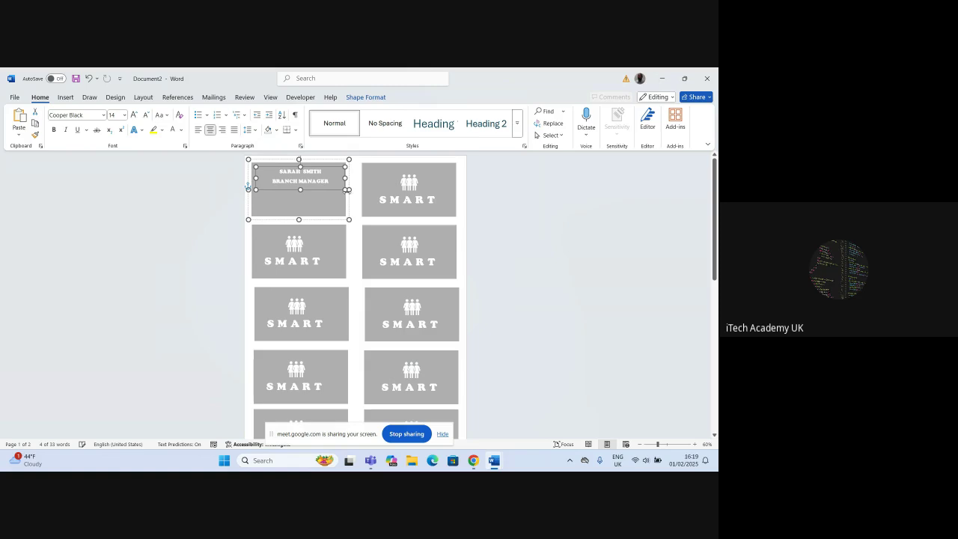
{"action": "left_click", "coordinate": [340, 201]}
{"action": "left_click", "coordinate": [327, 183]}
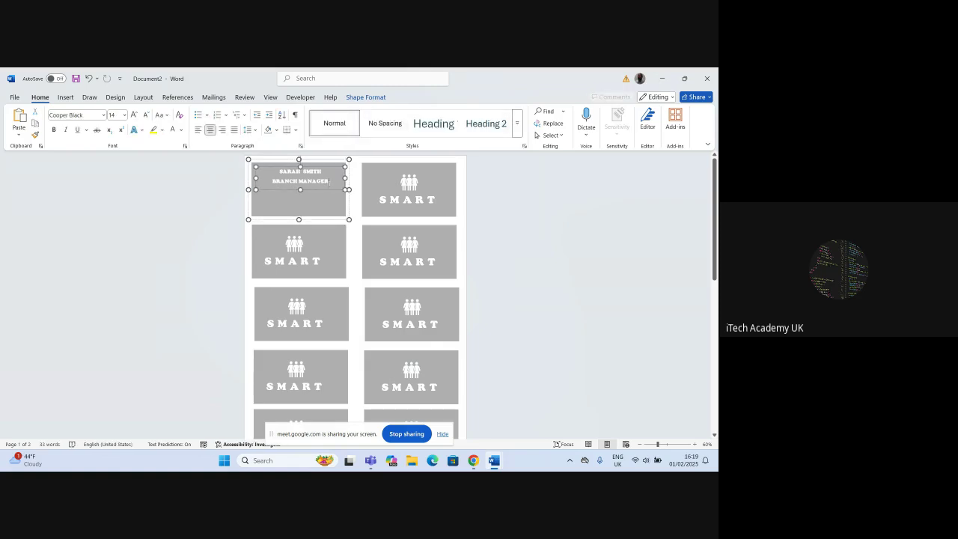
{"action": "left_click", "coordinate": [325, 201]}
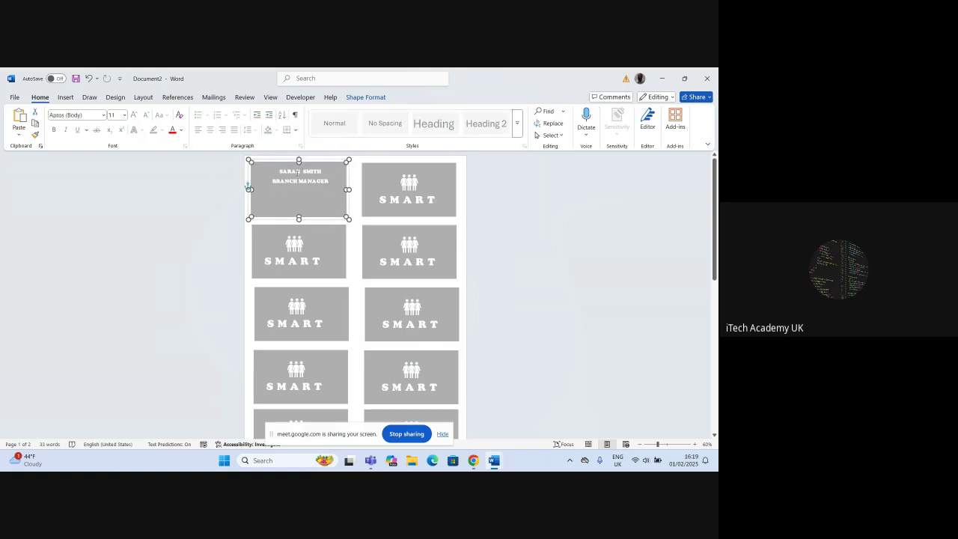
{"action": "left_click", "coordinate": [410, 232]}
{"action": "left_click", "coordinate": [315, 194]}
{"action": "left_click", "coordinate": [334, 190]}
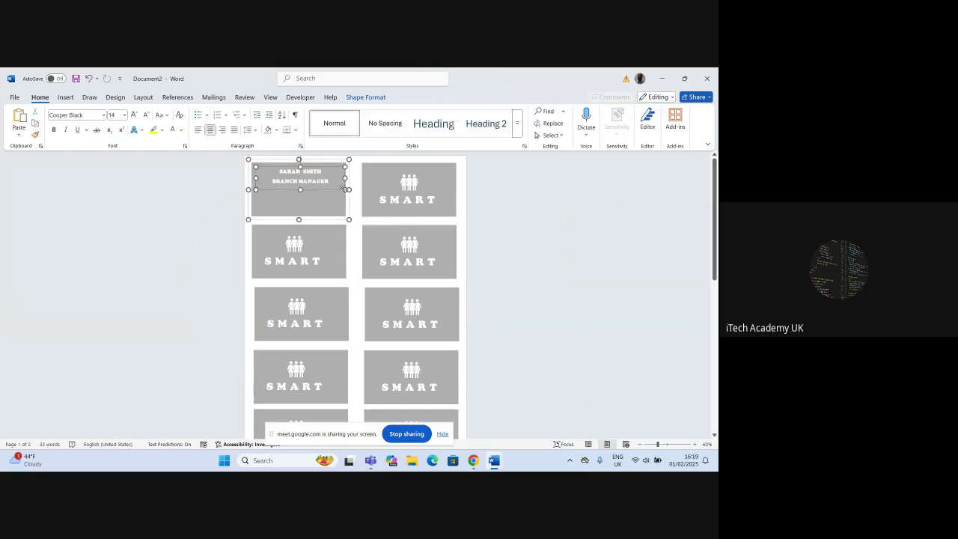
{"action": "left_click_drag", "start_coordinate": [345, 189], "coordinate": [323, 187]}
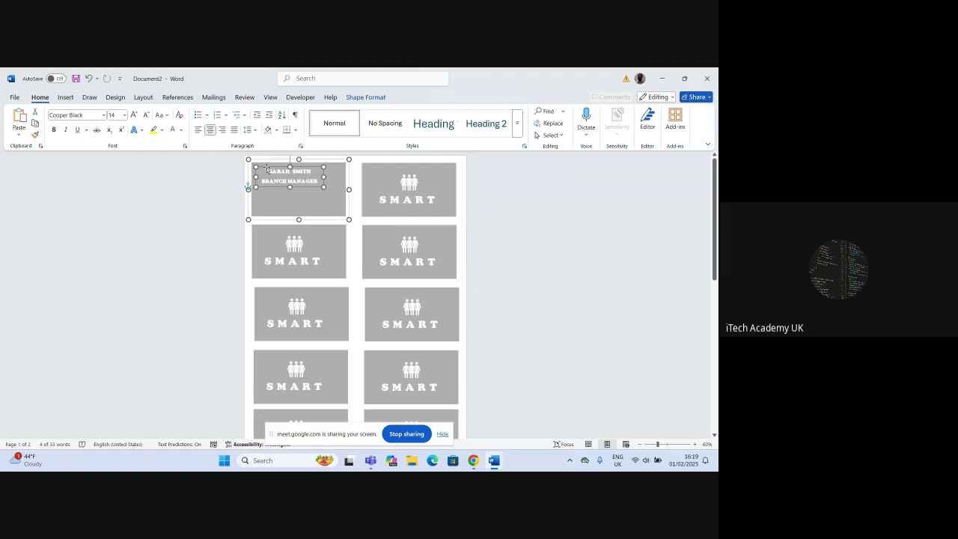
{"action": "left_click_drag", "start_coordinate": [266, 168], "coordinate": [265, 167]}
Duplicate the name and job title text box and place the copy in the first card's lower-right area.
{"action": "left_click", "coordinate": [306, 203]}
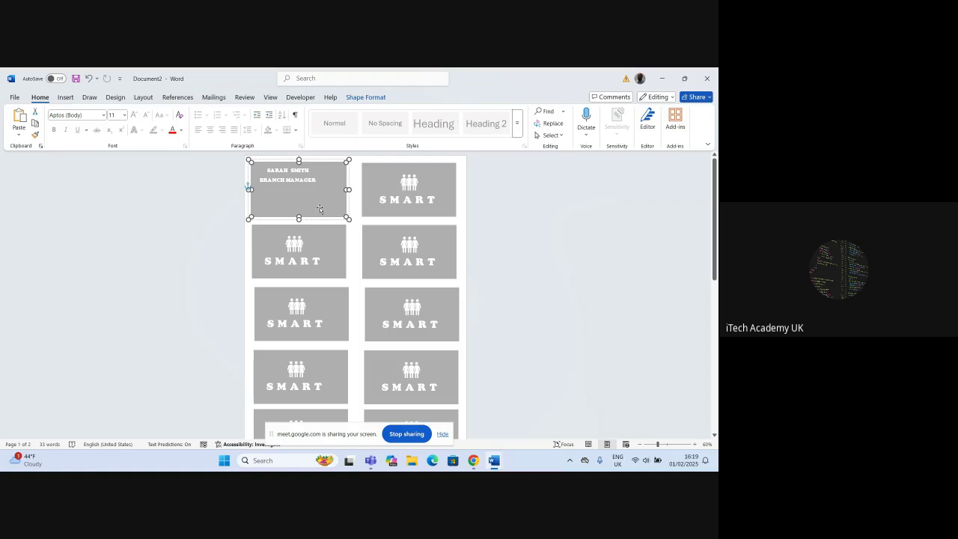
{"action": "left_click", "coordinate": [303, 184]}
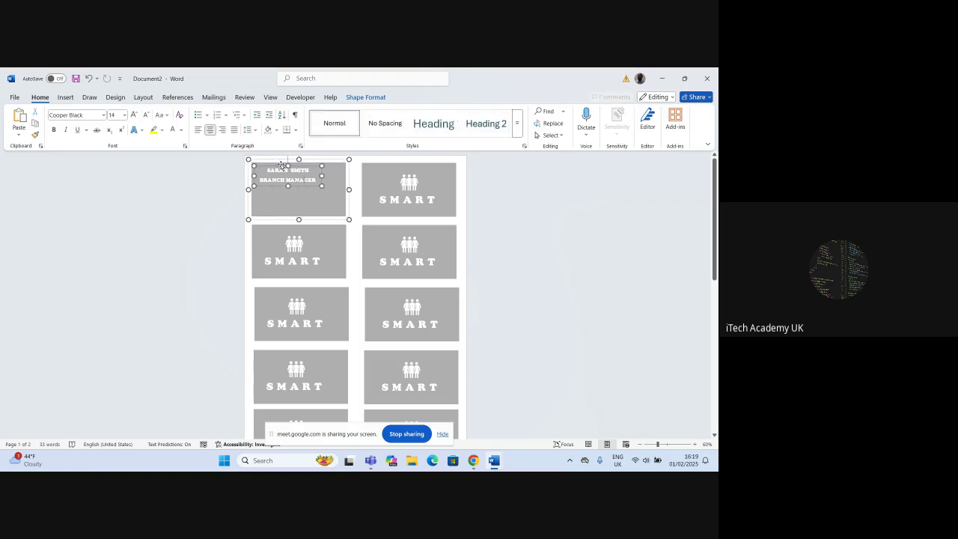
{"action": "key", "text": "ctrl+a"}
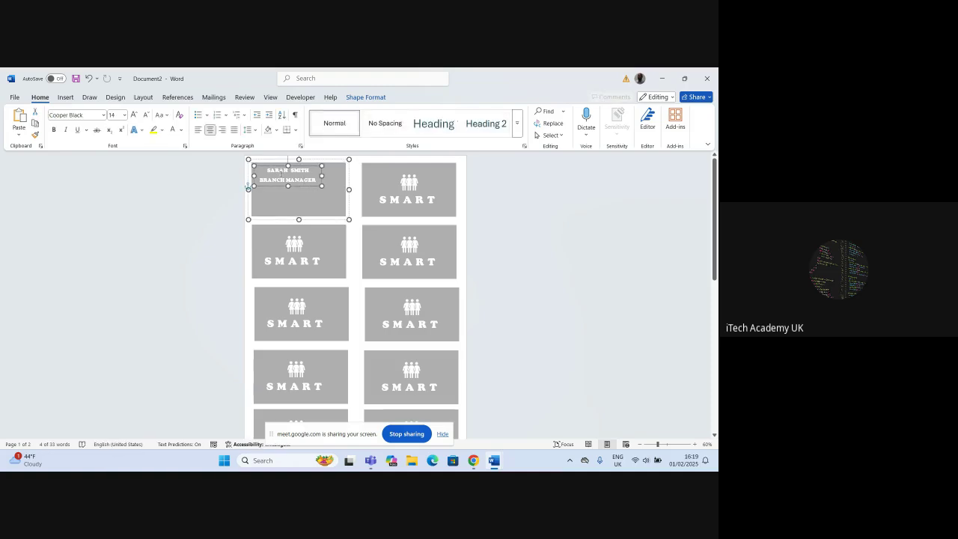
{"action": "right_click", "coordinate": [281, 173]}
{"action": "left_click", "coordinate": [266, 169]}
{"action": "left_click_drag", "start_coordinate": [275, 177], "coordinate": [290, 201]}
{"action": "left_click", "coordinate": [287, 175]}
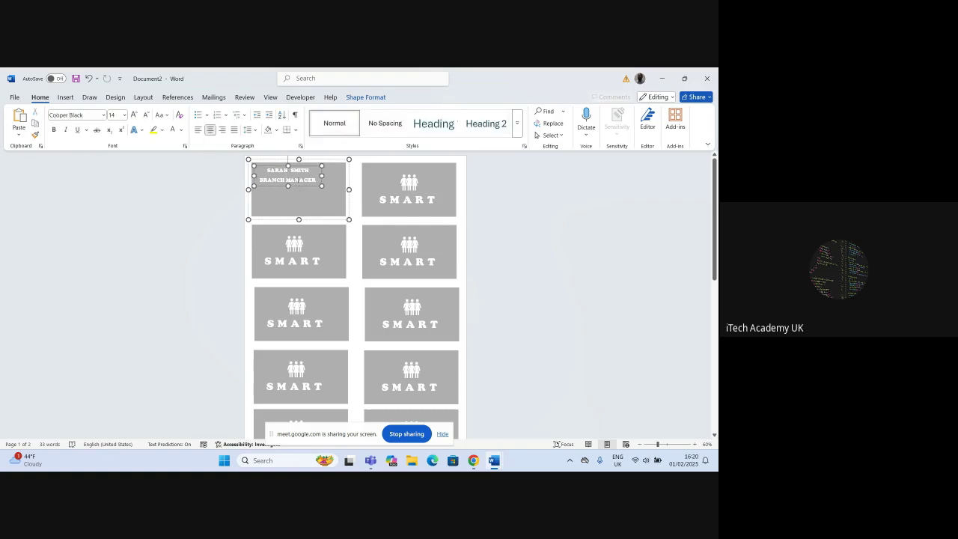
{"action": "left_click", "coordinate": [298, 202]}
{"action": "left_click", "coordinate": [282, 172]}
{"action": "left_click", "coordinate": [300, 198]}
{"action": "left_click", "coordinate": [294, 180]}
{"action": "left_click_drag", "start_coordinate": [320, 185], "coordinate": [344, 211]}
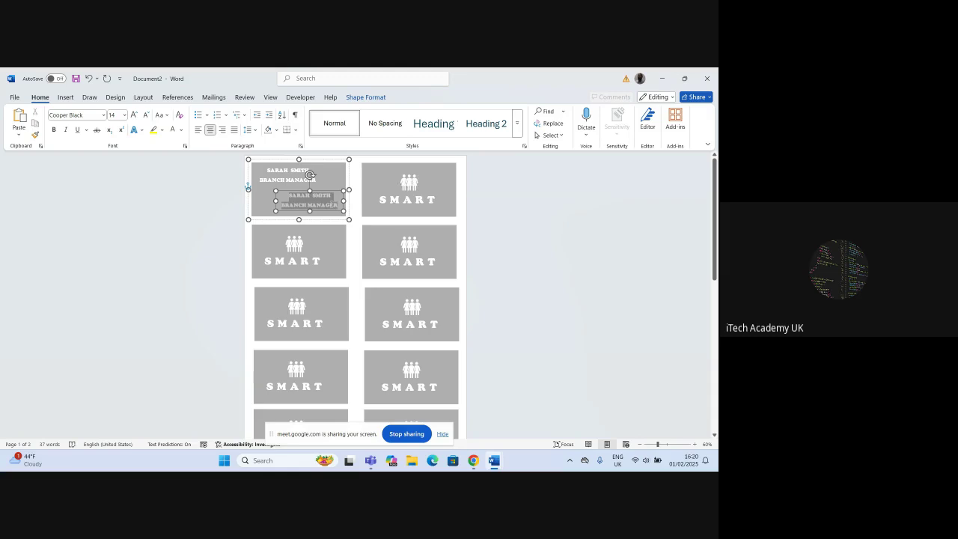
Set the font size of the duplicated name and job title to 10 pt.
{"action": "left_click", "coordinate": [103, 116]}
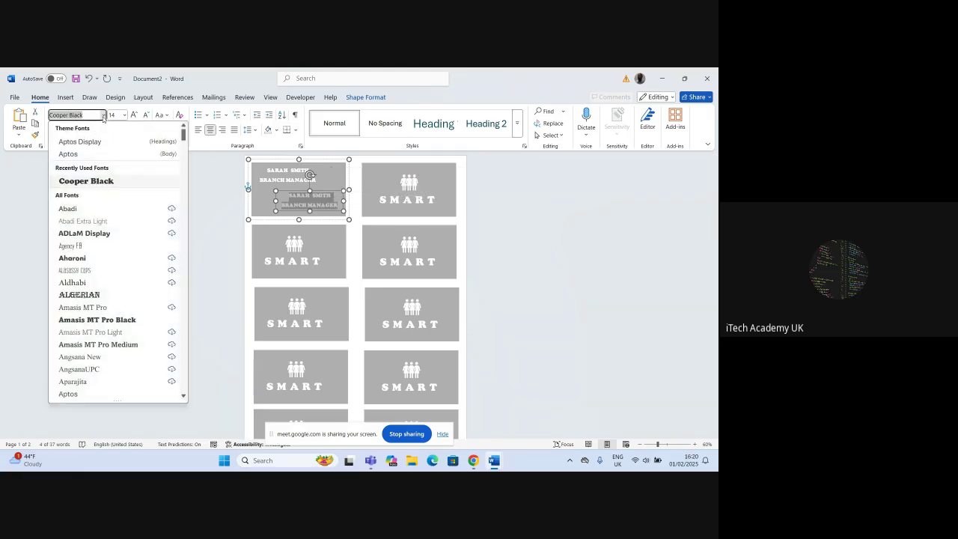
{"action": "left_click", "coordinate": [372, 146]}
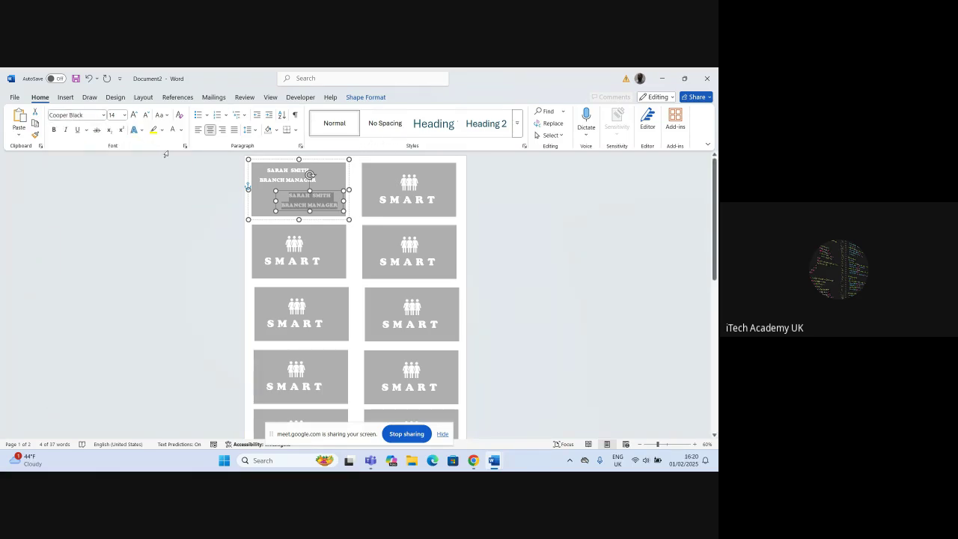
{"action": "left_click", "coordinate": [116, 114]}
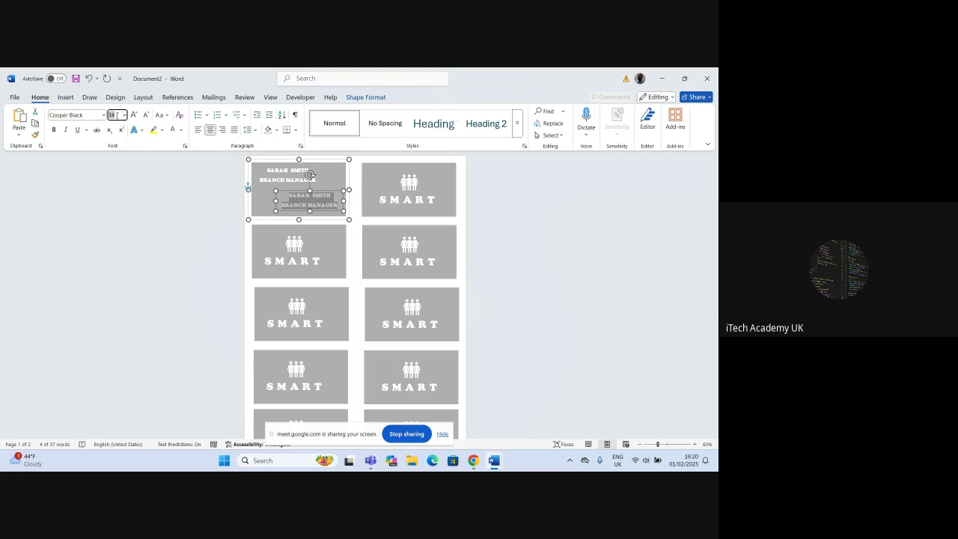
{"action": "type", "text": "8"}
{"action": "key", "text": "Return"}
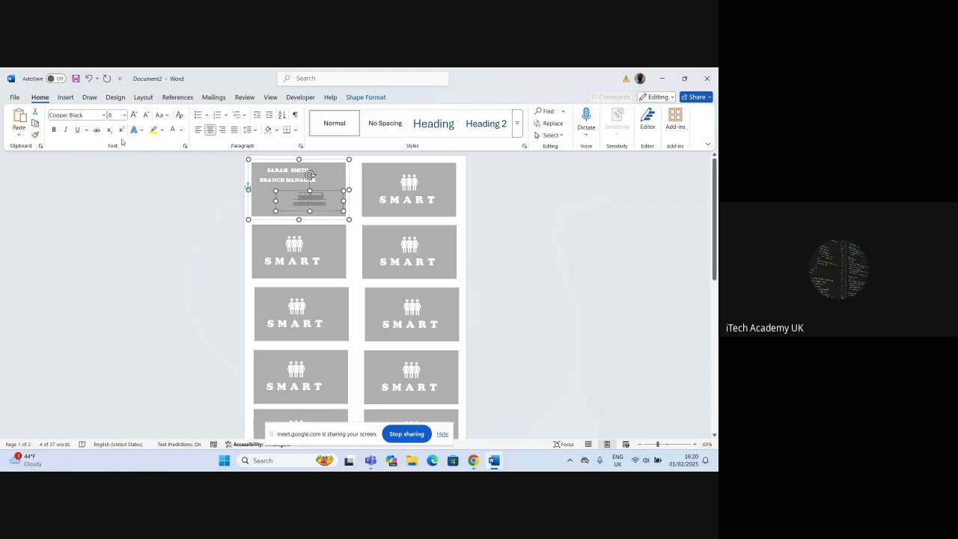
{"action": "left_click", "coordinate": [116, 115]}
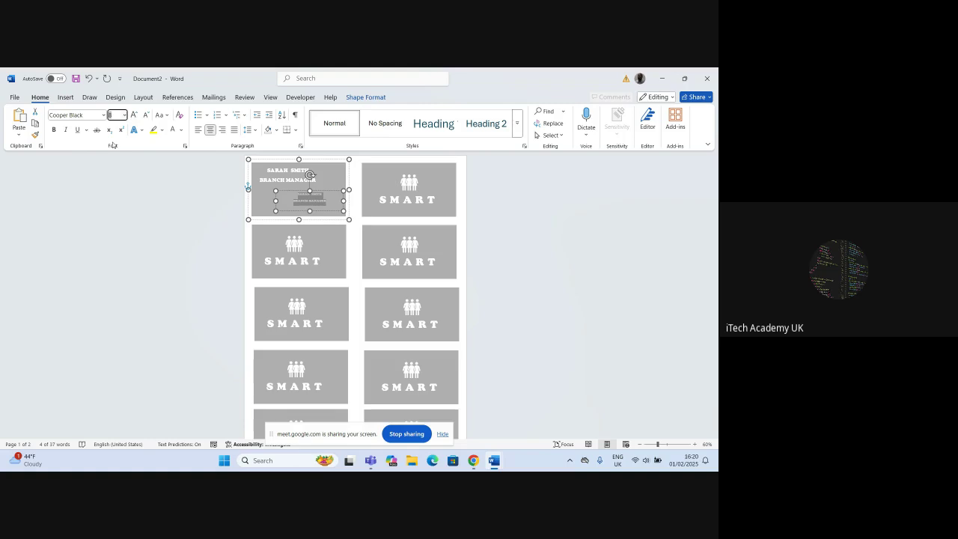
{"action": "type", "text": "10"}
{"action": "key", "text": "Return"}
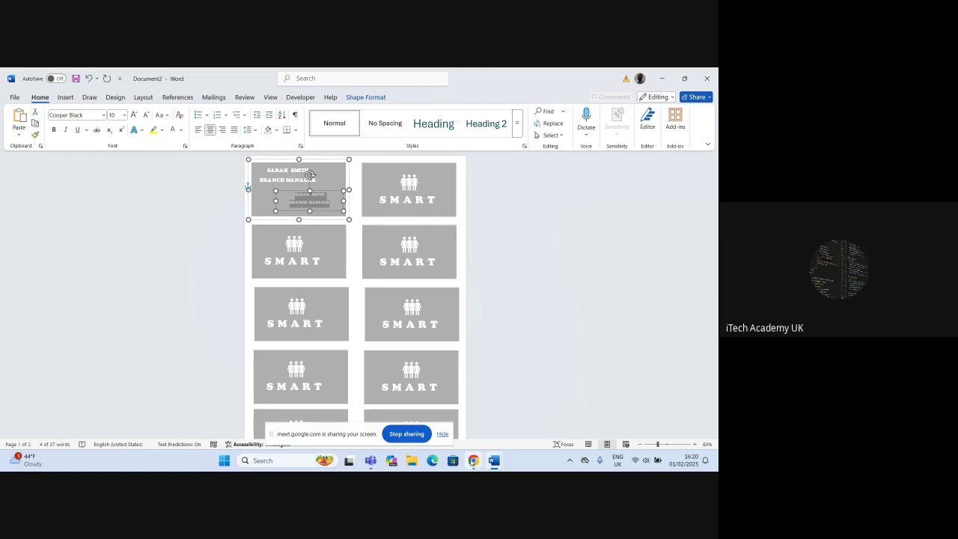
{"action": "left_click", "coordinate": [473, 461]}
{"action": "left_click", "coordinate": [397, 380]}
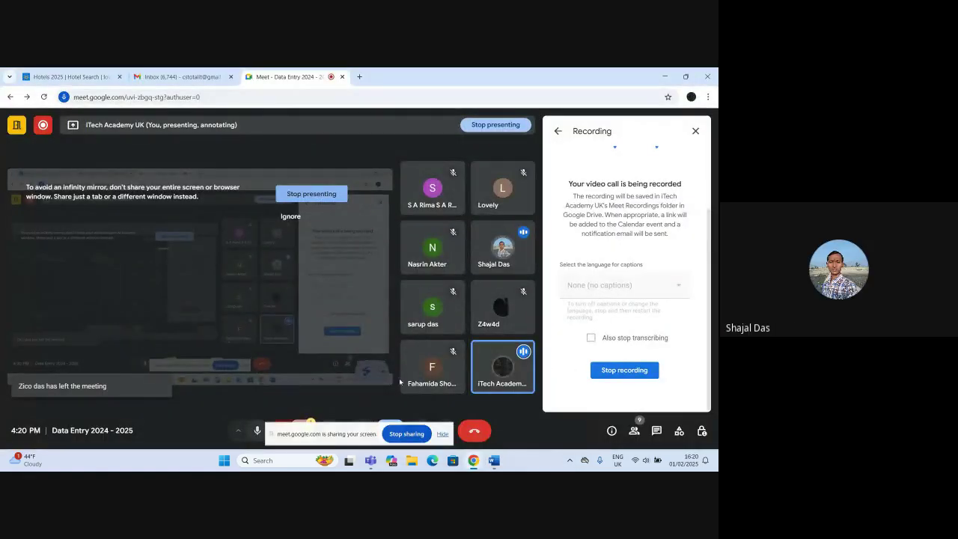
{"action": "left_click", "coordinate": [491, 459]}
{"action": "left_click", "coordinate": [543, 419]}
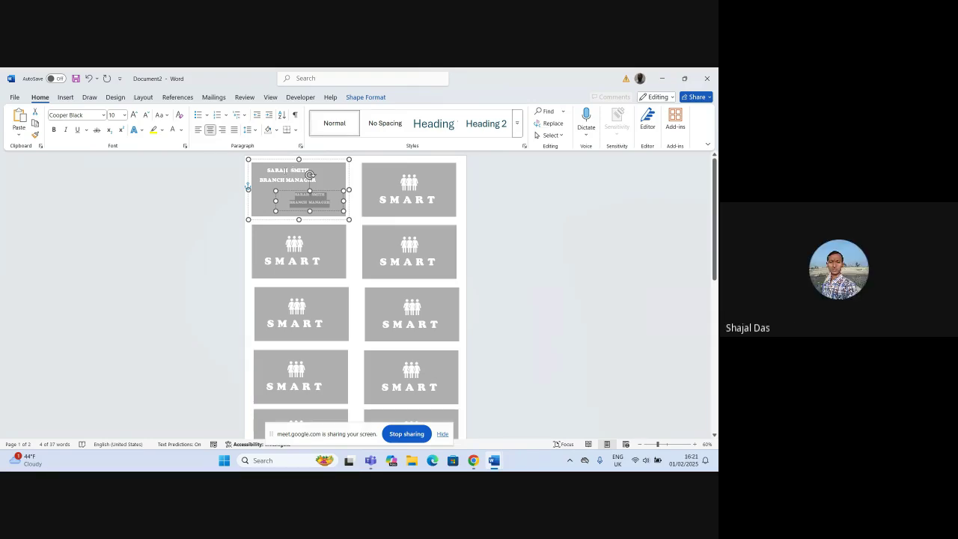
{"action": "left_click", "coordinate": [284, 171]}
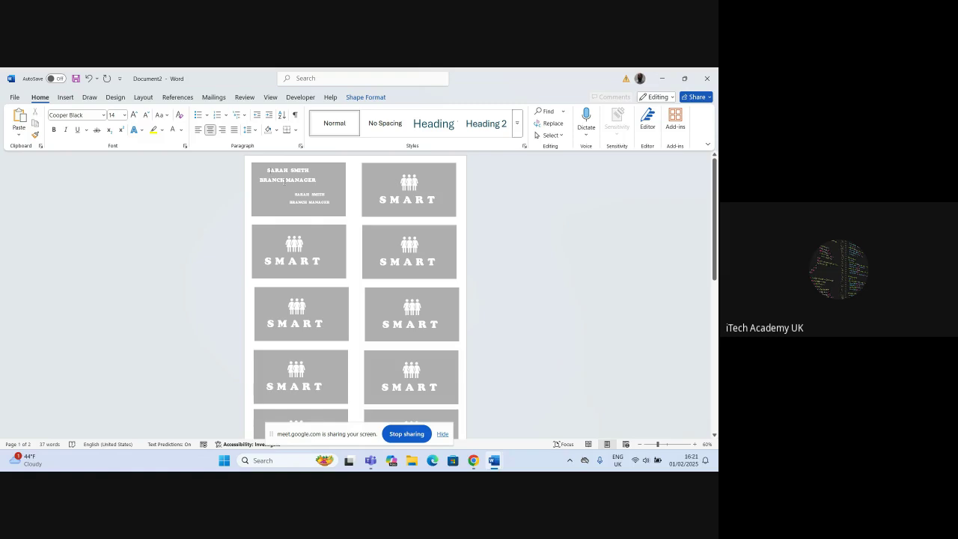
{"action": "left_click", "coordinate": [307, 196]}
{"action": "left_click", "coordinate": [288, 179]}
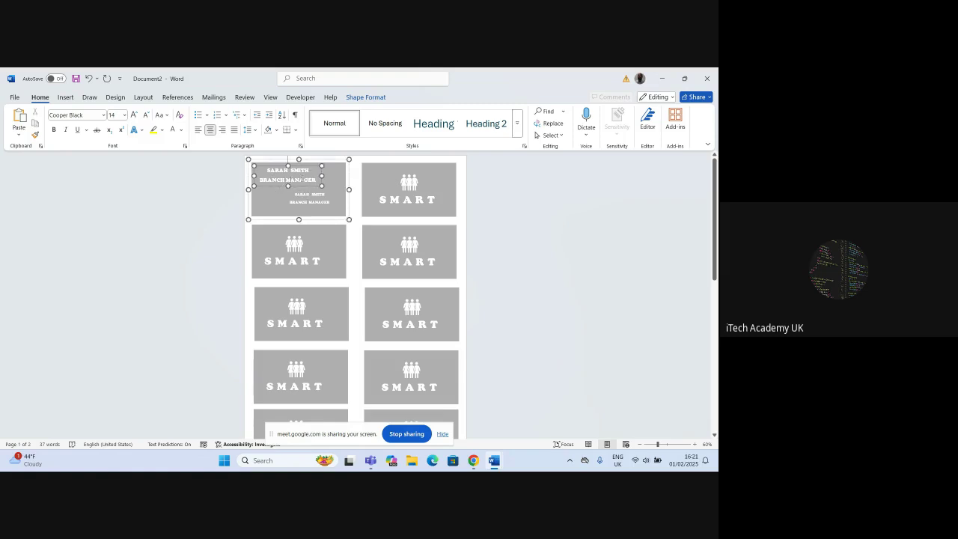
{"action": "left_click_drag", "start_coordinate": [268, 171], "coordinate": [310, 182]}
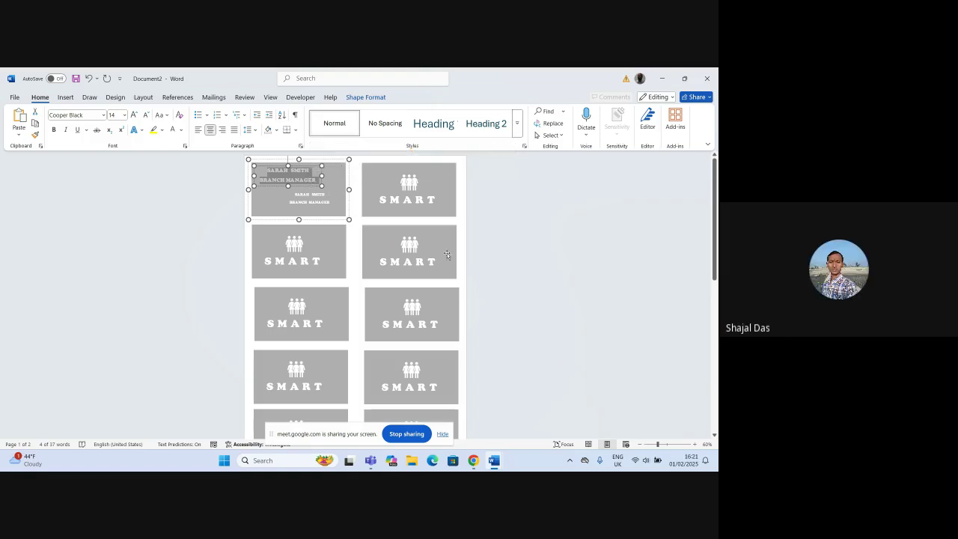
{"action": "left_click", "coordinate": [489, 248]}
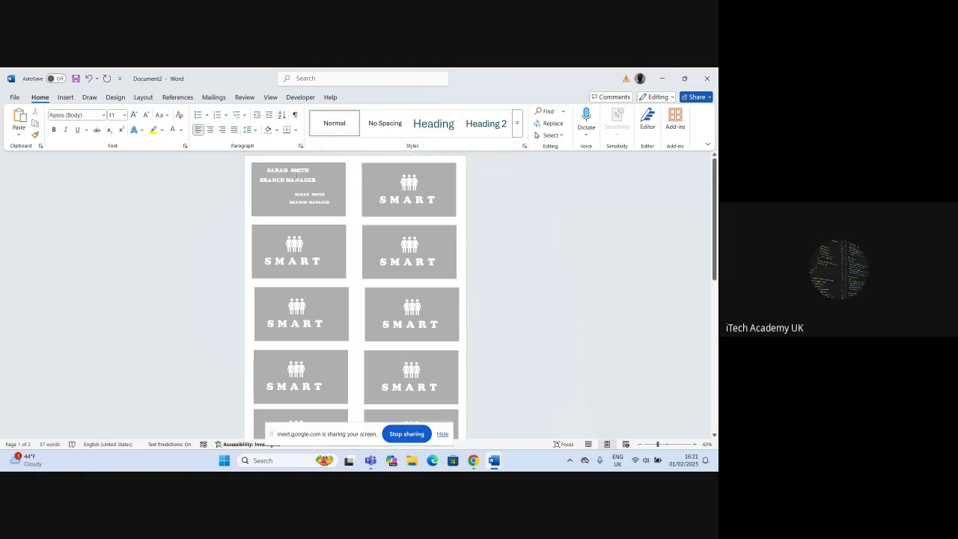
{"action": "left_click", "coordinate": [295, 173]}
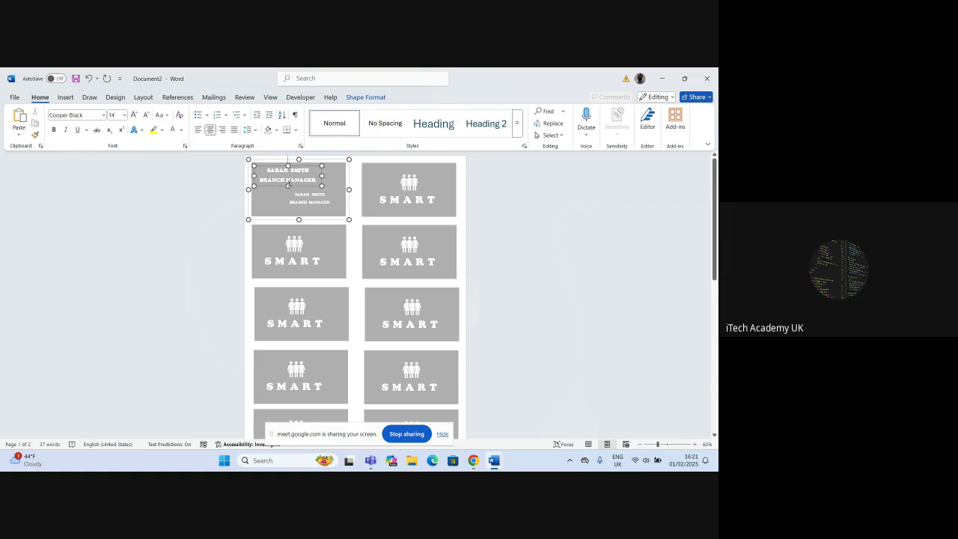
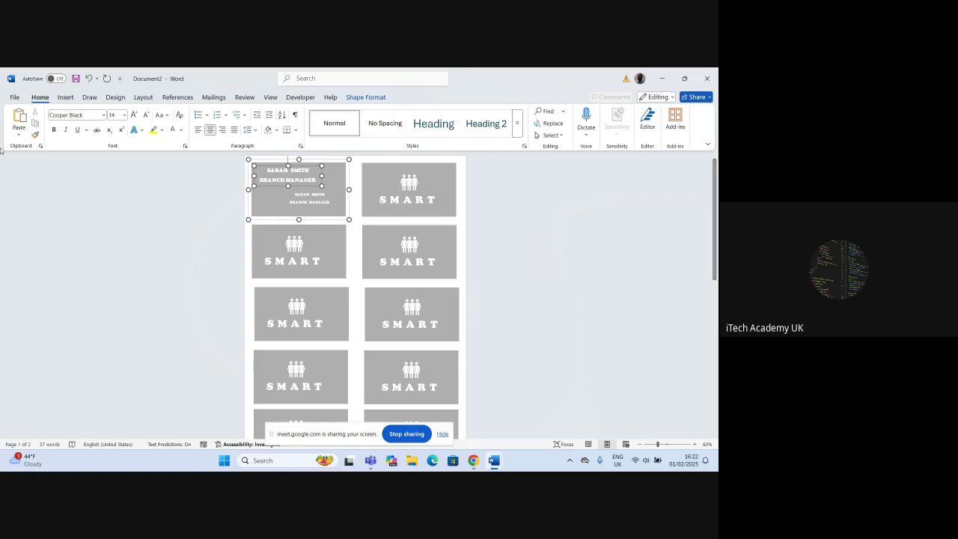
{"action": "left_click", "coordinate": [292, 196]}
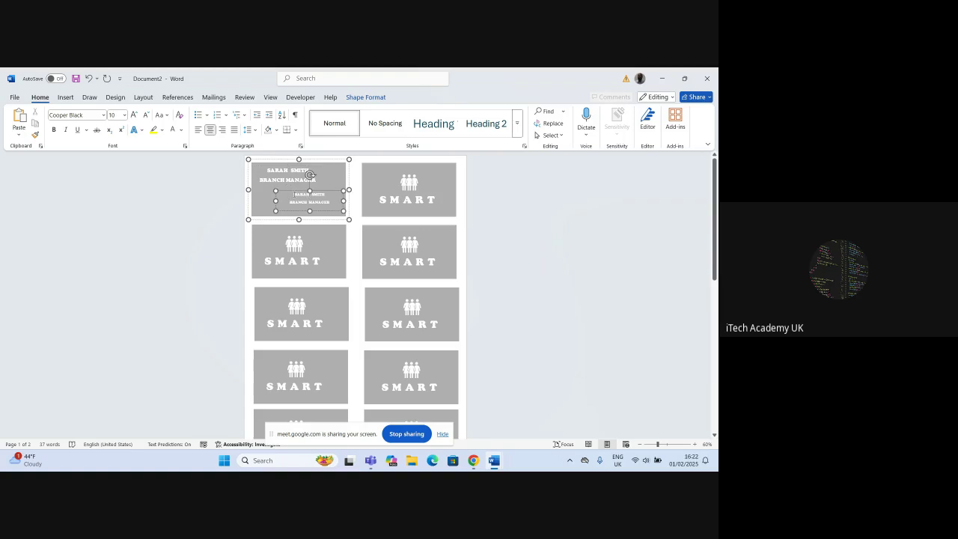
{"action": "left_click_drag", "start_coordinate": [294, 195], "coordinate": [329, 203]}
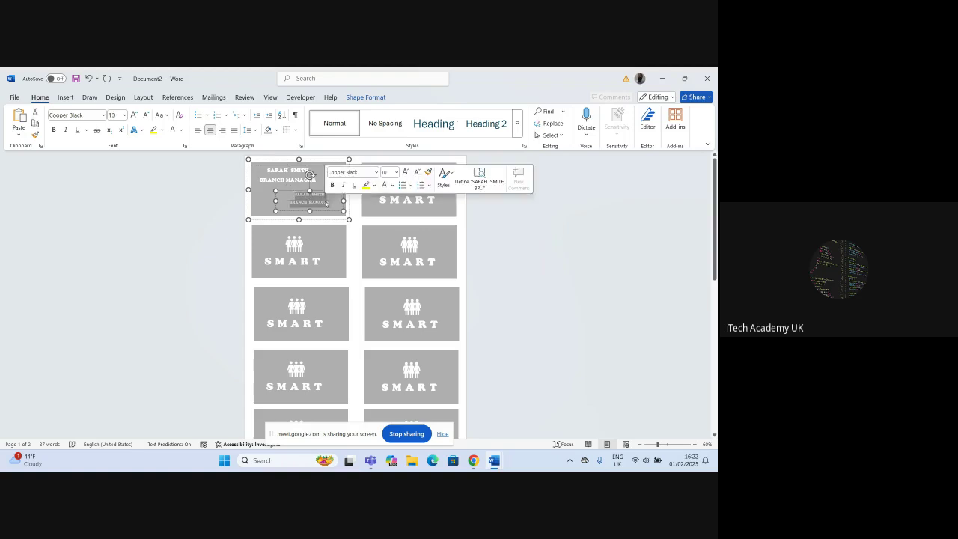
{"action": "left_click", "coordinate": [272, 176]}
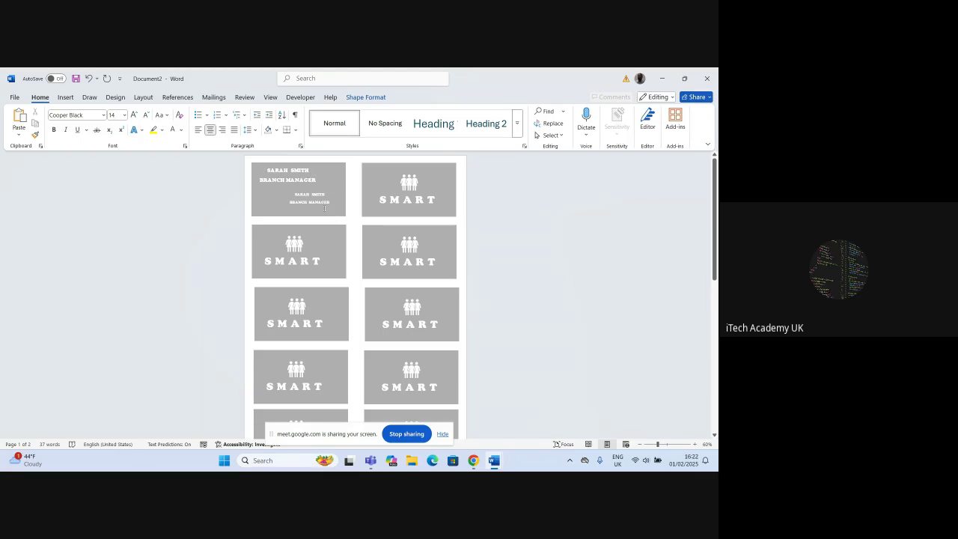
Left-align the original name and job title at the top of the first card.
{"action": "left_click", "coordinate": [285, 177]}
{"action": "left_click", "coordinate": [286, 175]}
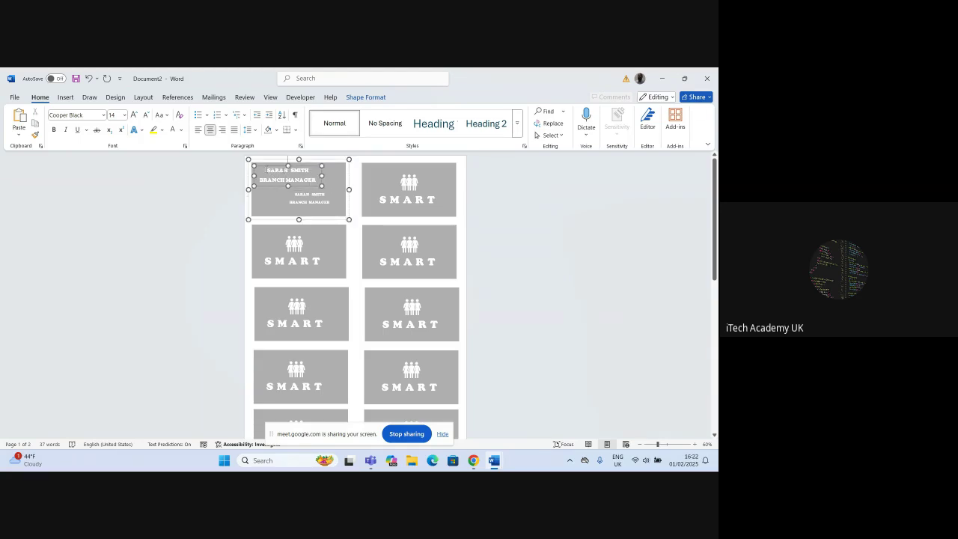
{"action": "left_click_drag", "start_coordinate": [265, 170], "coordinate": [317, 182]}
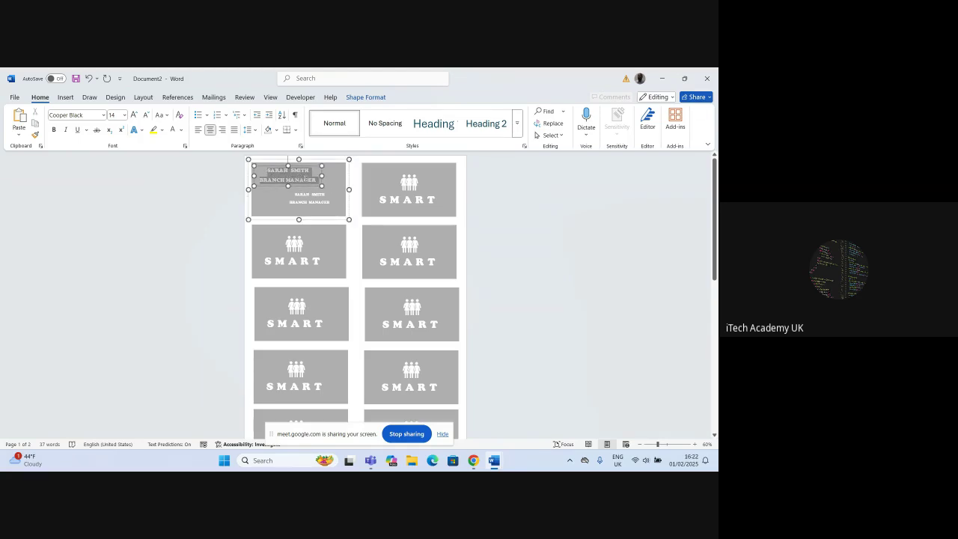
{"action": "left_click", "coordinate": [199, 130]}
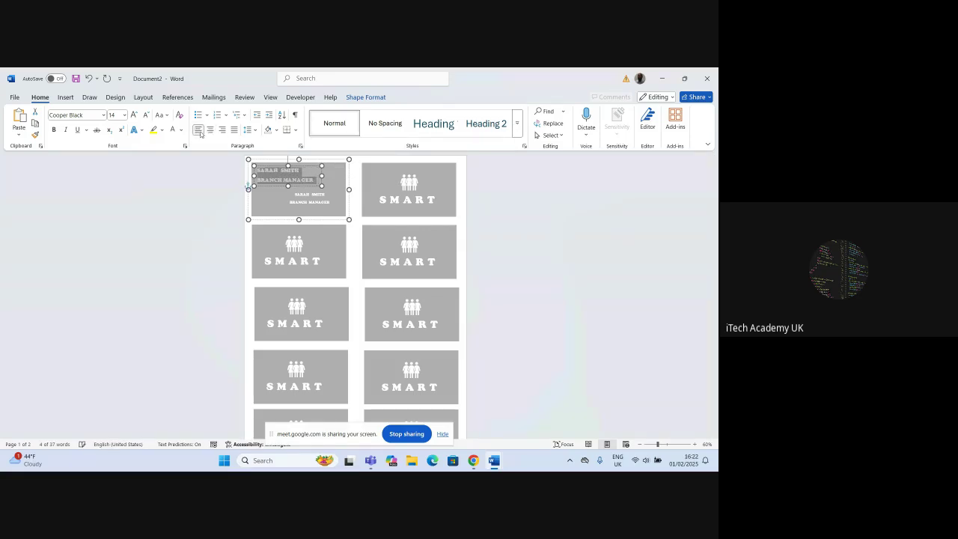
Replace the duplicated text with an Address line holding the postal address and a Mobile line holding the phone number.
{"action": "left_click", "coordinate": [278, 200]}
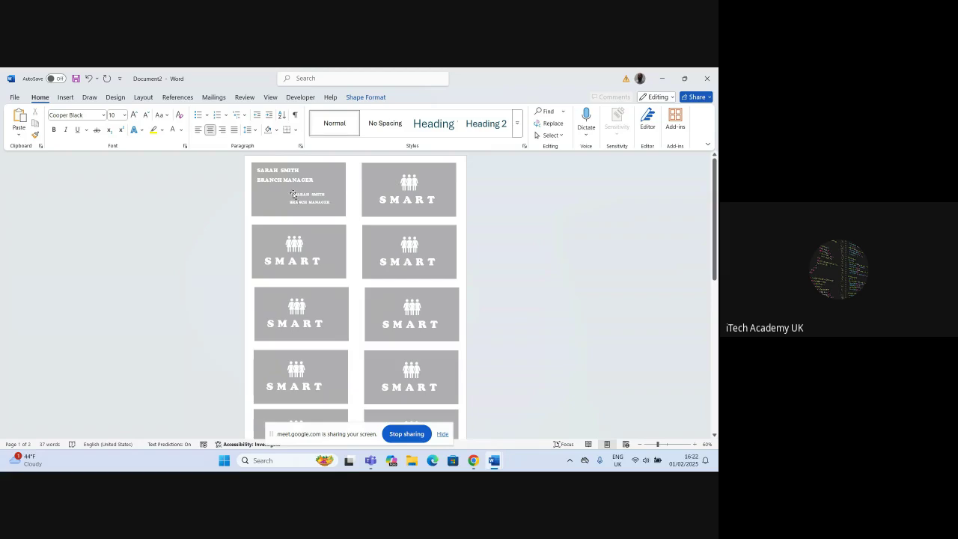
{"action": "left_click_drag", "start_coordinate": [293, 195], "coordinate": [330, 202]}
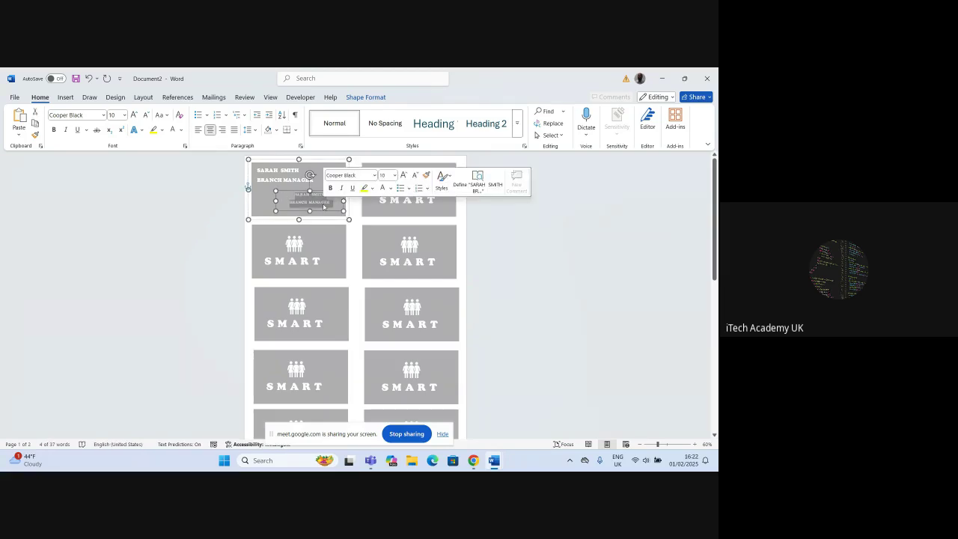
{"action": "key", "text": "Delete"}
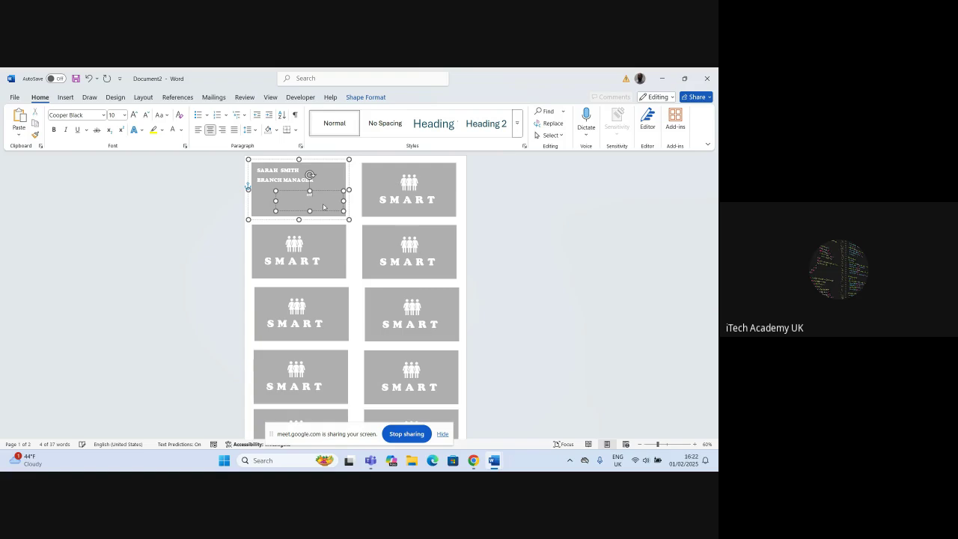
{"action": "key", "text": "Caps_Lock"}
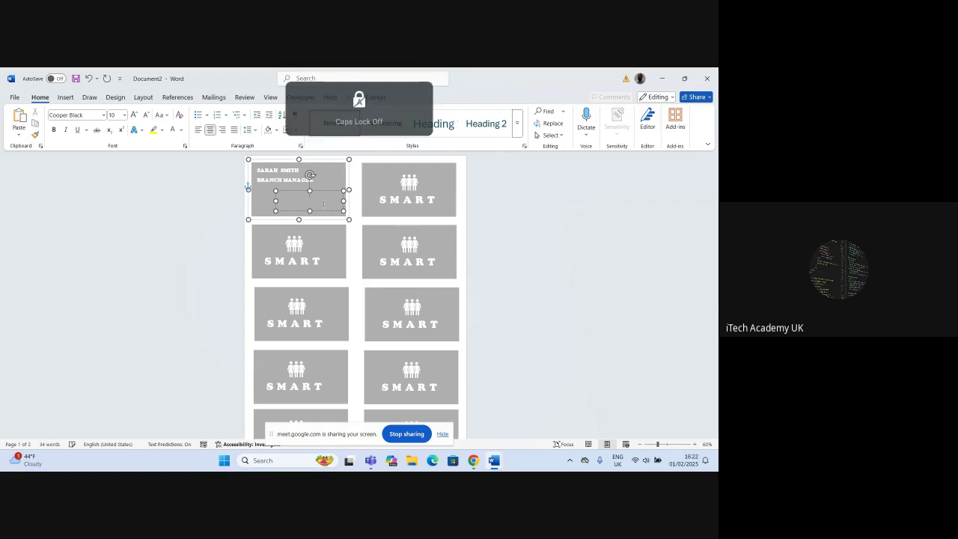
{"action": "type", "text": "Address"}
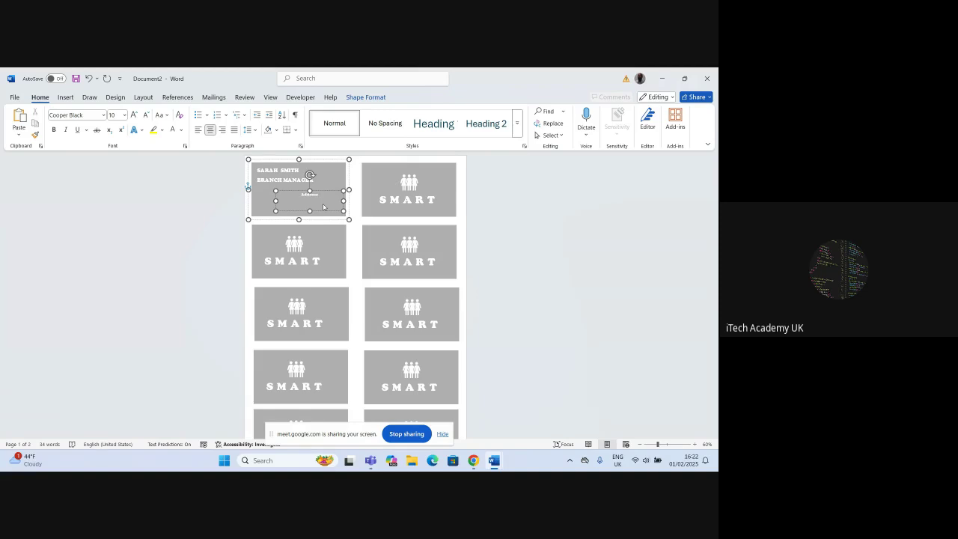
{"action": "type", "text": ": 105"}
{"action": "type", "text": " B road"}
{"action": "type", "text": ", E3"}
{"action": "type", "text": " xxx"}
{"action": "type", "text": "Mo"}
{"action": "type", "text": "bile: 0123"}
{"action": "type", "text": "789"}
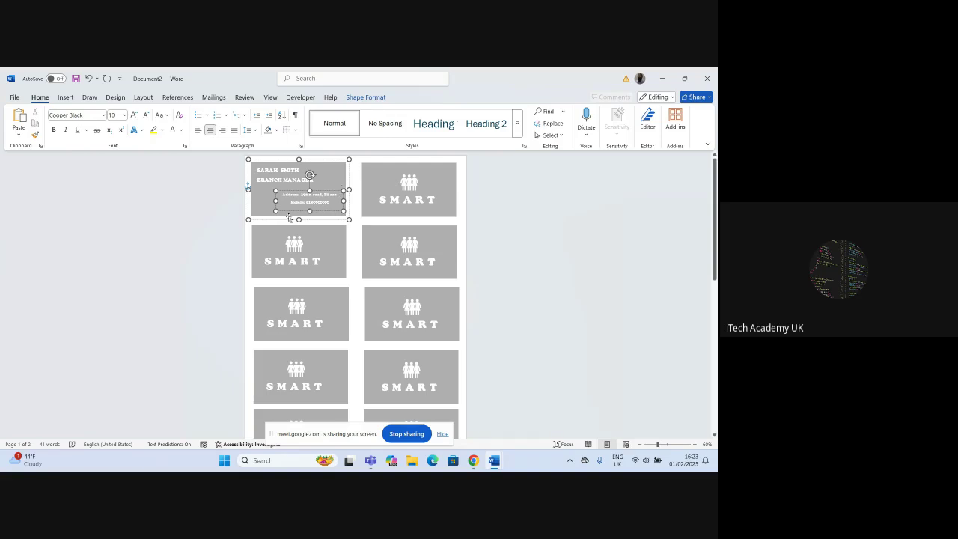
Extend the contact text box slightly downward and add an "Email:" line below the mobile number.
{"action": "left_click_drag", "start_coordinate": [309, 211], "coordinate": [310, 214]}
{"action": "left_click", "coordinate": [327, 208]}
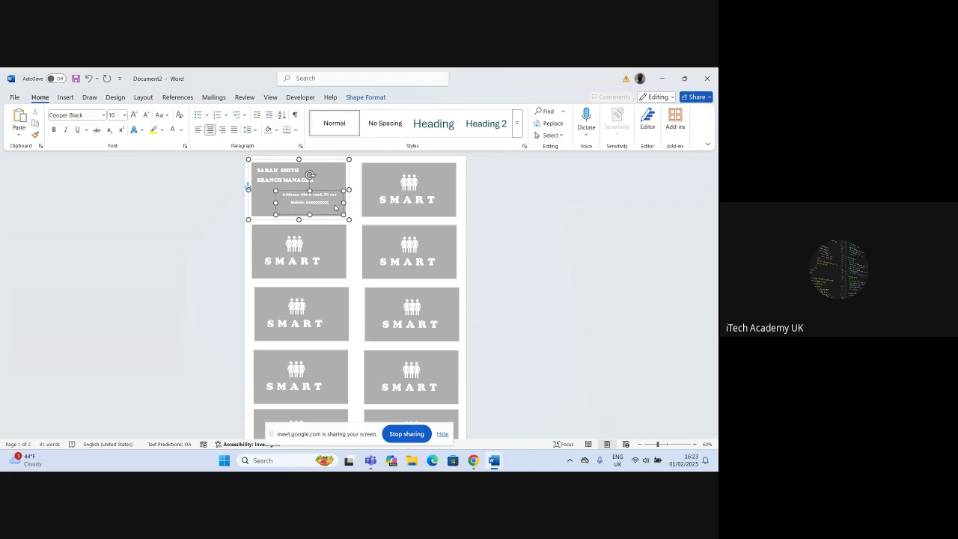
{"action": "type", "text": "Email:"}
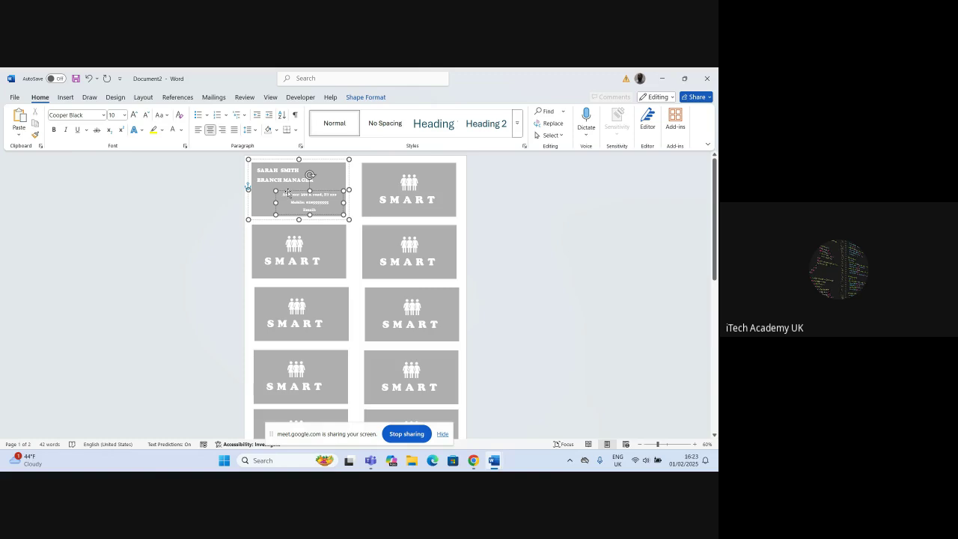
Move the contact text box slightly closer to the card's right edge and extend it upward.
{"action": "left_click_drag", "start_coordinate": [288, 190], "coordinate": [311, 215]}
{"action": "left_click", "coordinate": [320, 207]}
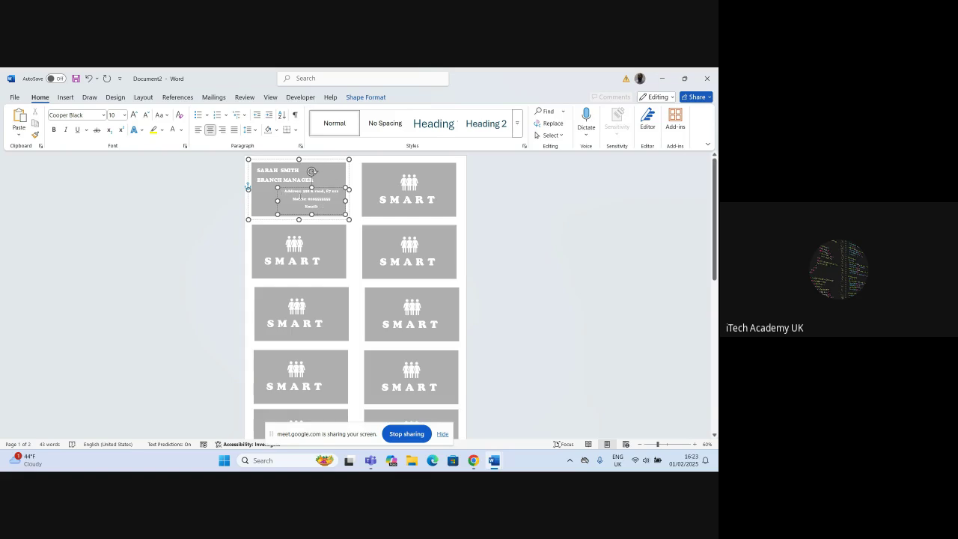
{"action": "left_click_drag", "start_coordinate": [312, 187], "coordinate": [312, 184]}
{"action": "left_click", "coordinate": [318, 212]}
Right-align the address, mobile, email and web lines in the first card's contact text box.
{"action": "left_click_drag", "start_coordinate": [284, 189], "coordinate": [316, 207]}
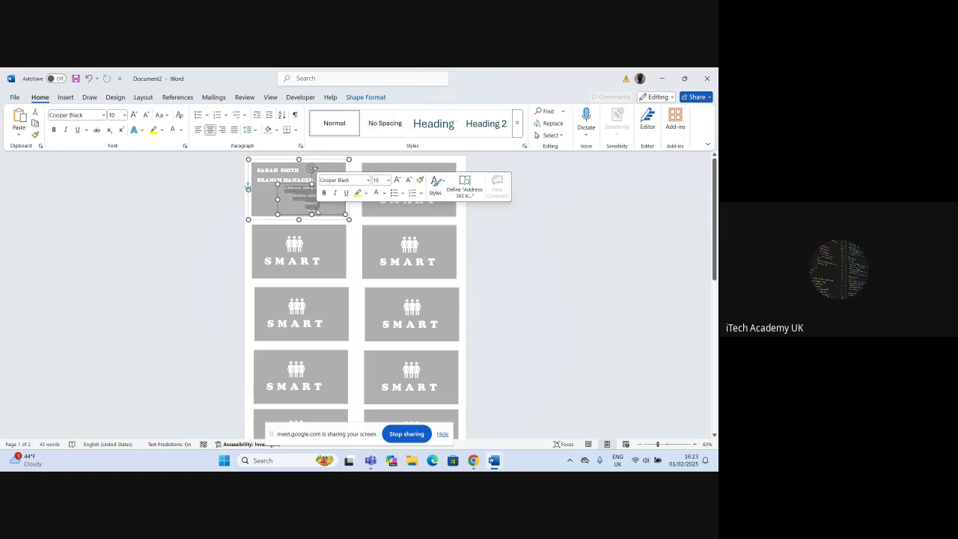
{"action": "left_click", "coordinate": [234, 130]}
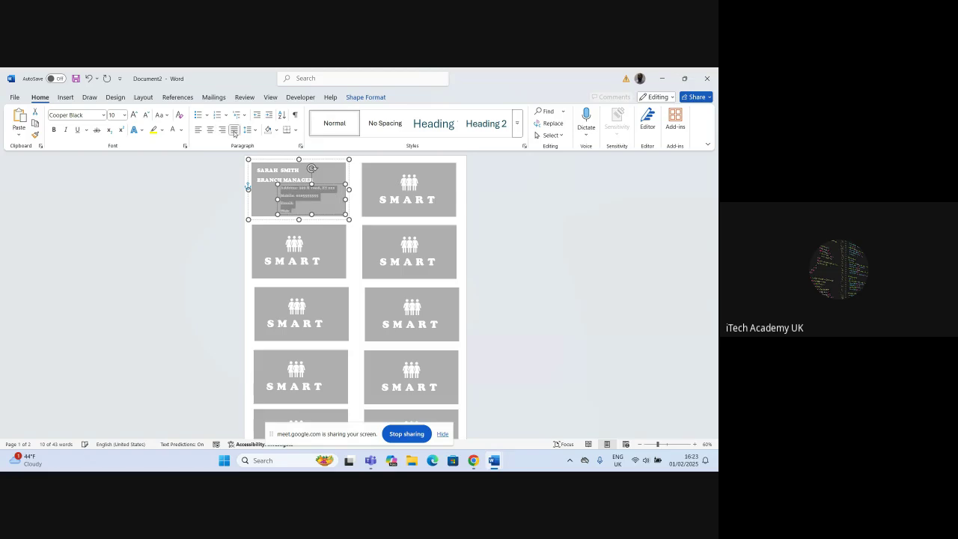
{"action": "left_click", "coordinate": [223, 130]}
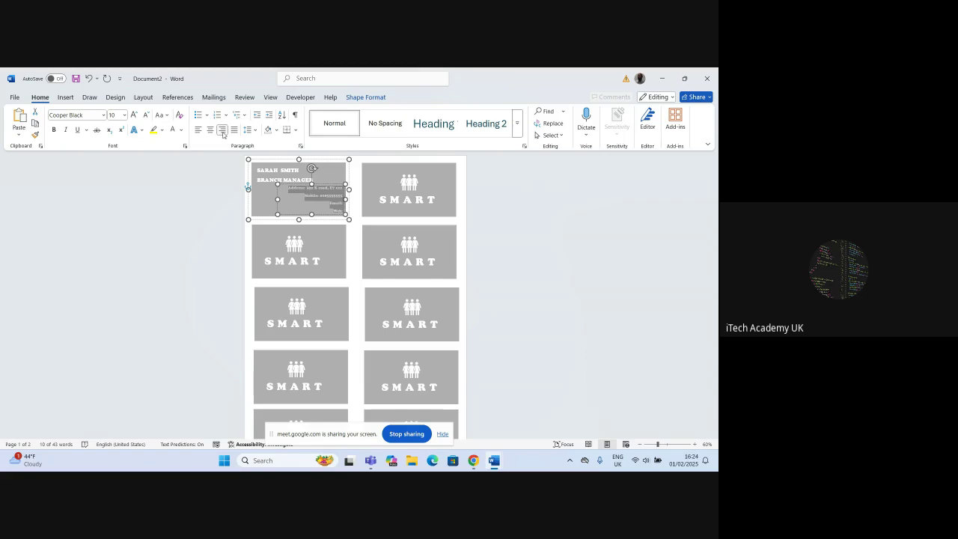
{"action": "left_click", "coordinate": [214, 187]}
Make the name and job title text box slightly smaller and move it closer to the card's upper-left corner.
{"action": "left_click", "coordinate": [283, 173]}
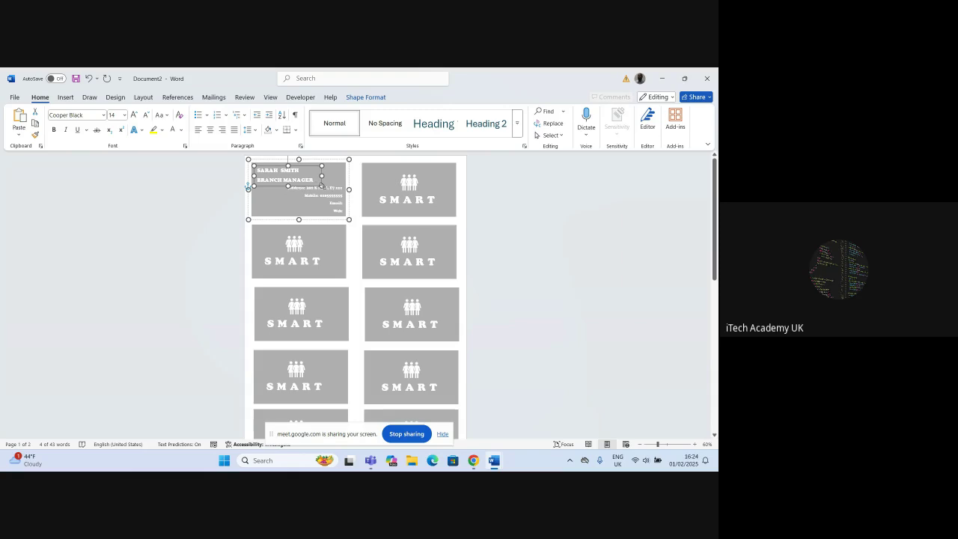
{"action": "left_click_drag", "start_coordinate": [322, 186], "coordinate": [316, 181]}
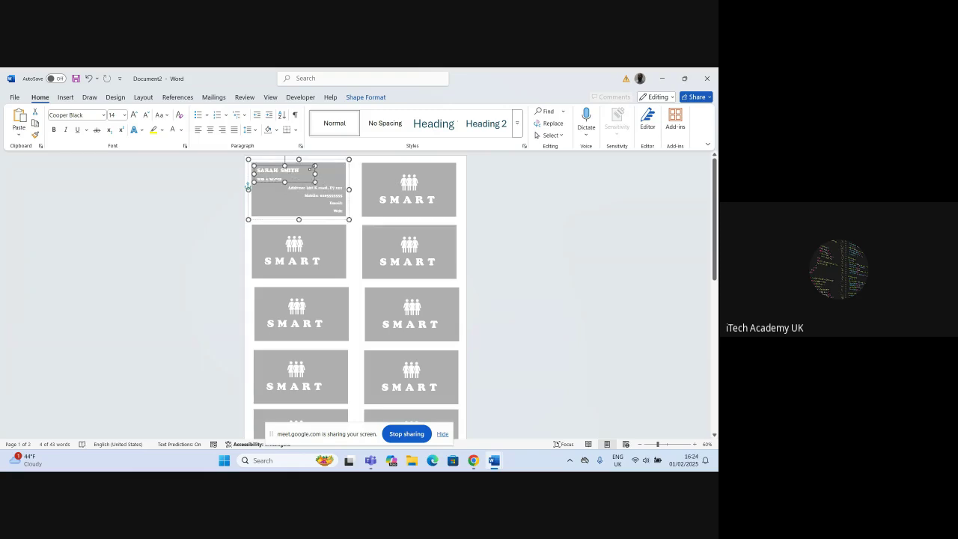
{"action": "left_click_drag", "start_coordinate": [266, 166], "coordinate": [265, 166]}
{"action": "left_click", "coordinate": [282, 178]}
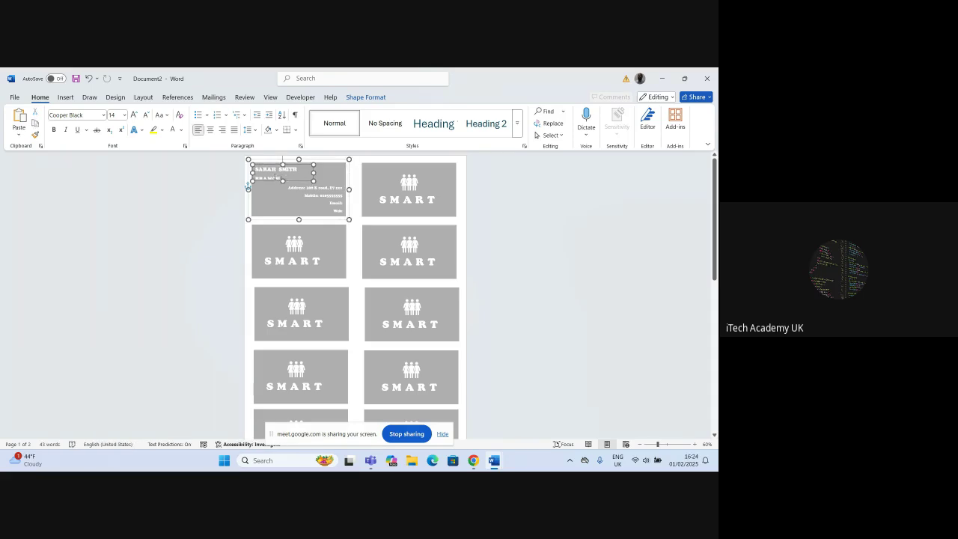
{"action": "left_click_drag", "start_coordinate": [313, 180], "coordinate": [319, 184]}
Set the font size of the "BRANCH MANAGER" job title on the first card to 12.
{"action": "triple_click", "coordinate": [284, 179]}
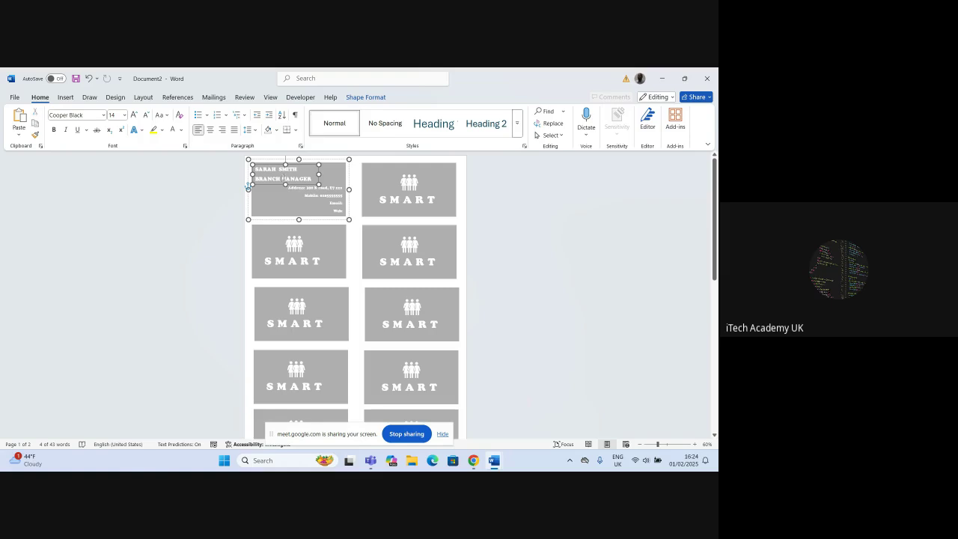
{"action": "left_click", "coordinate": [118, 115]}
{"action": "type", "text": "12"}
{"action": "key", "text": "Return"}
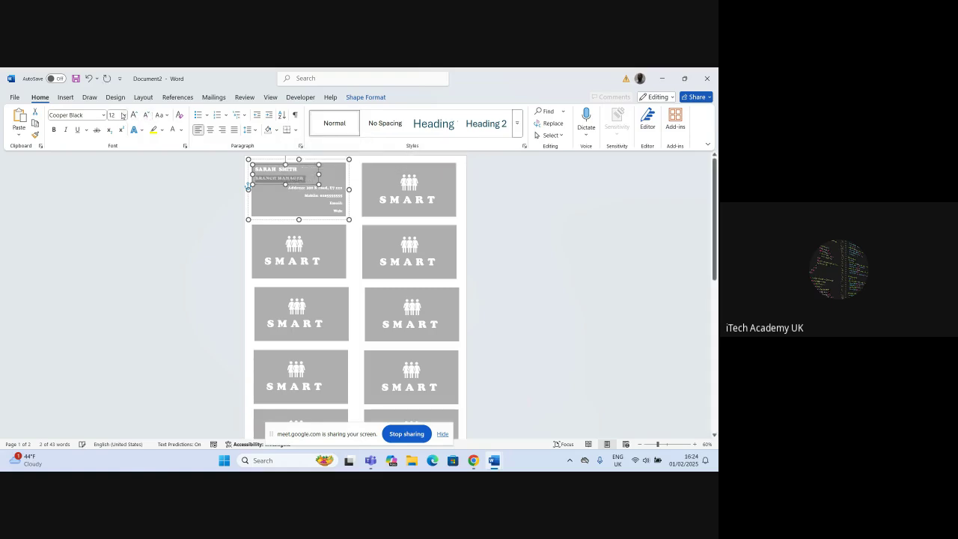
{"action": "left_click", "coordinate": [278, 213]}
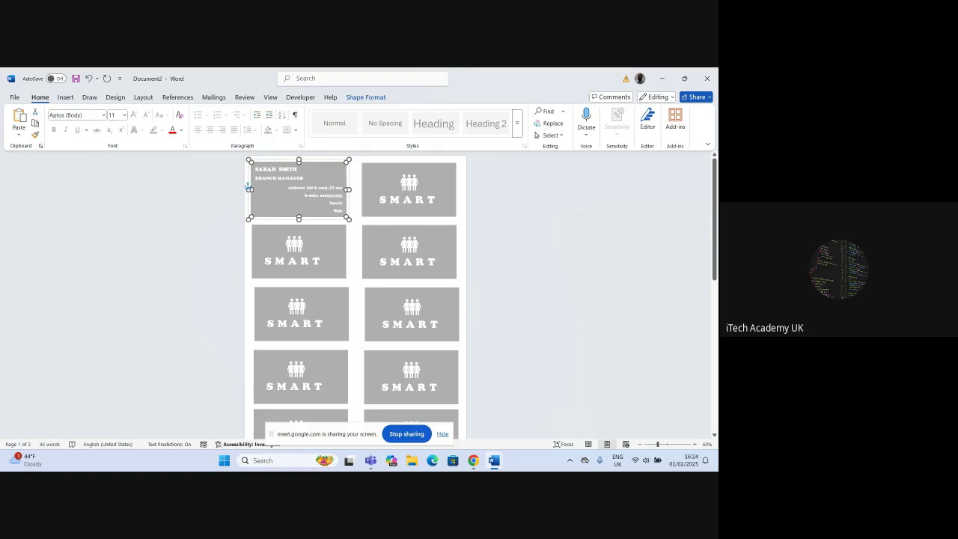
{"action": "left_click", "coordinate": [307, 194]}
{"action": "left_click", "coordinate": [526, 235]}
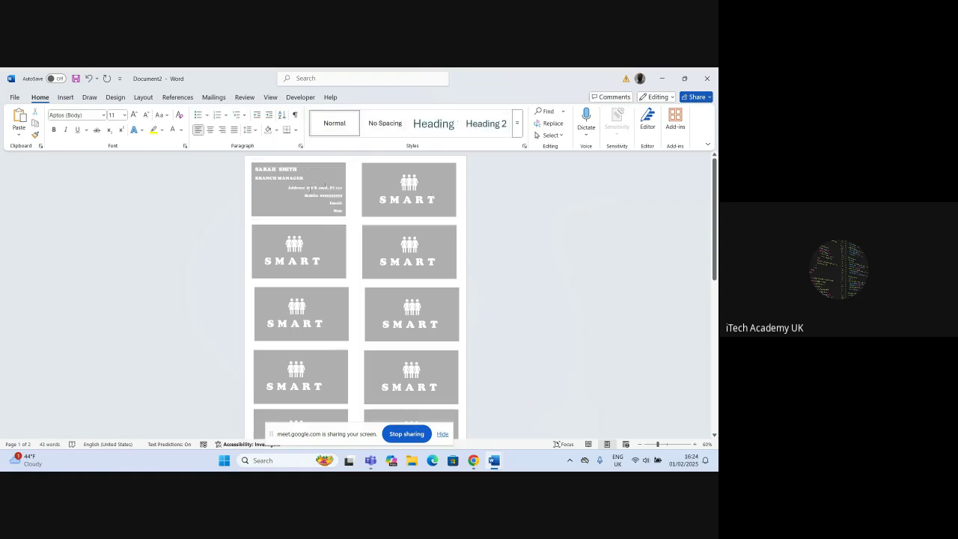
Apply the white font colour to all the contact lines on the first card.
{"action": "left_click", "coordinate": [308, 189]}
{"action": "left_click_drag", "start_coordinate": [288, 188], "coordinate": [343, 212]}
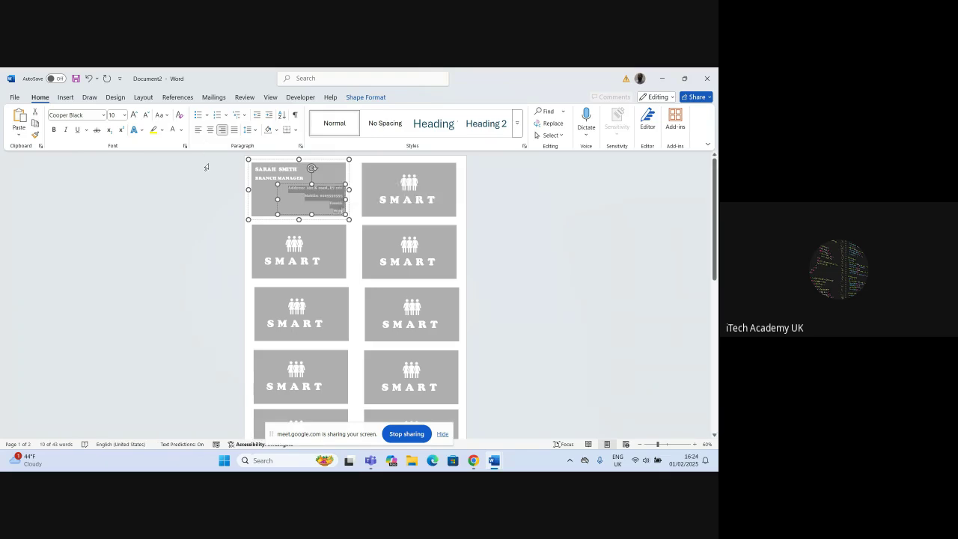
{"action": "left_click", "coordinate": [182, 132]}
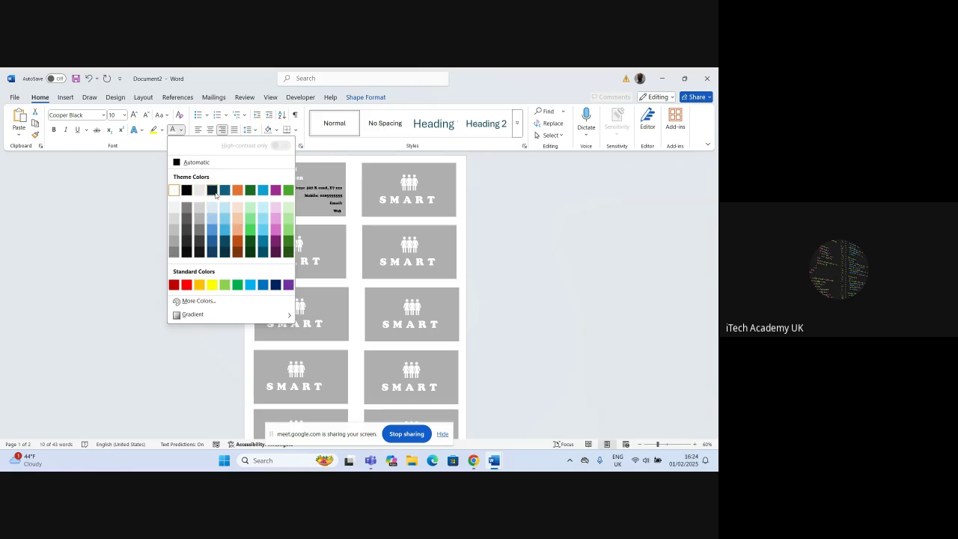
{"action": "left_click", "coordinate": [175, 190]}
{"action": "left_click", "coordinate": [334, 220]}
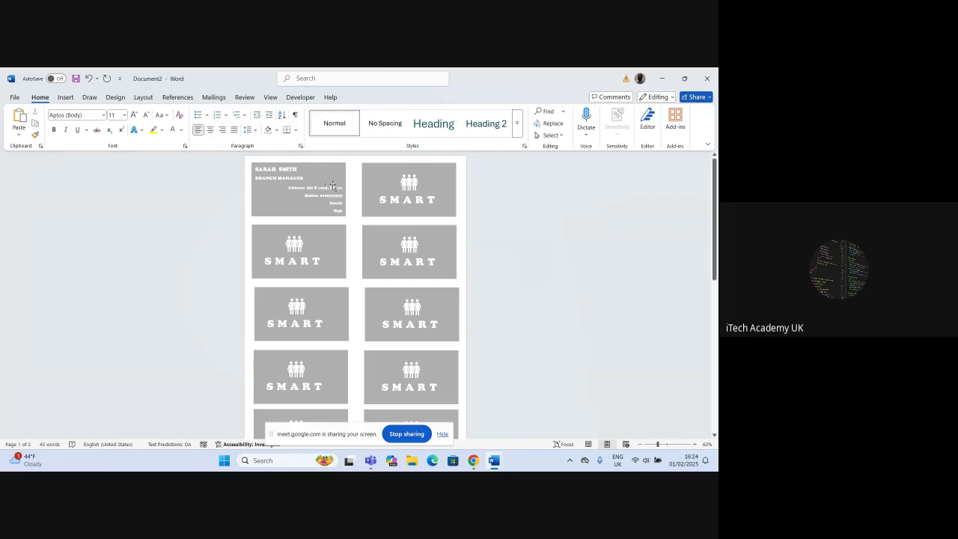
Ungroup the first card into its background rectangle and two text boxes.
{"action": "left_click", "coordinate": [277, 169]}
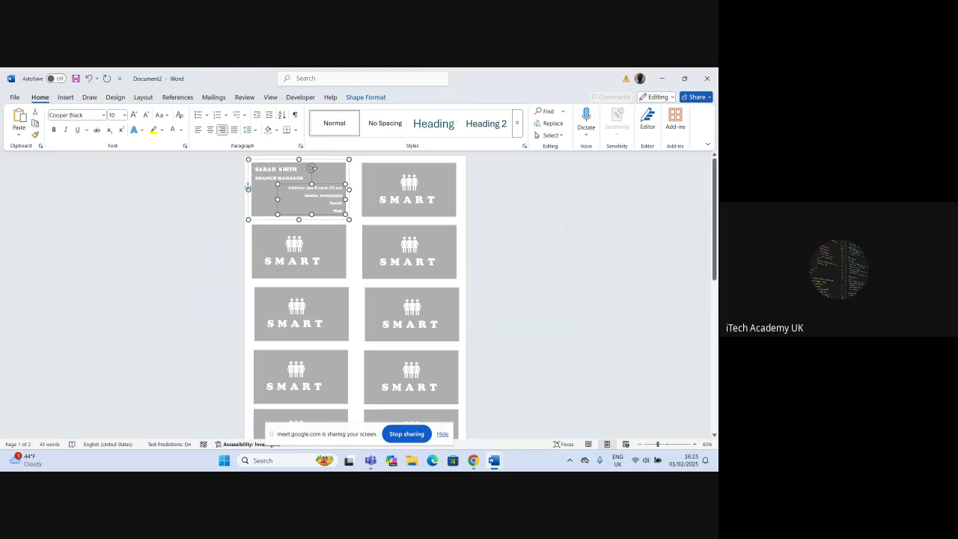
{"action": "left_click", "coordinate": [284, 169], "text": "shift"}
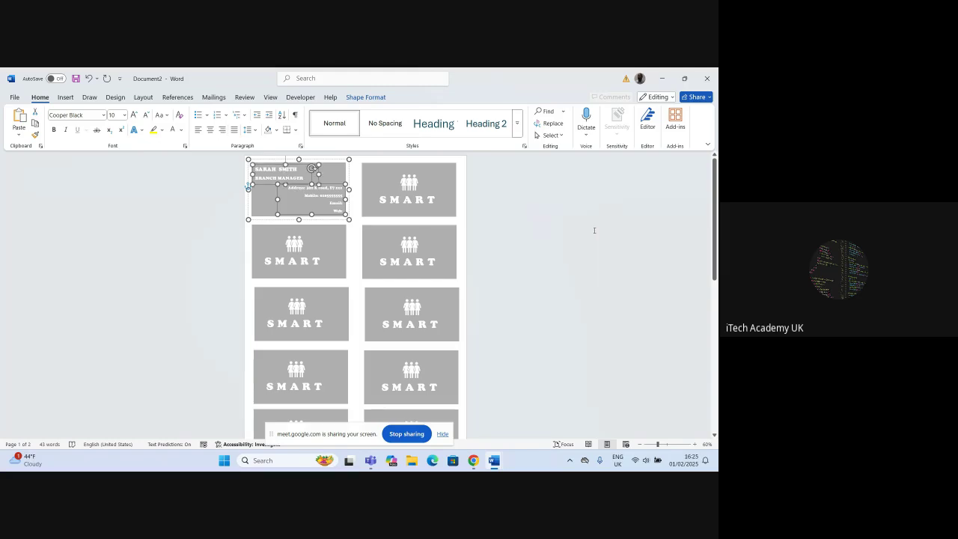
{"action": "left_click", "coordinate": [368, 98]}
{"action": "left_click", "coordinate": [620, 124]}
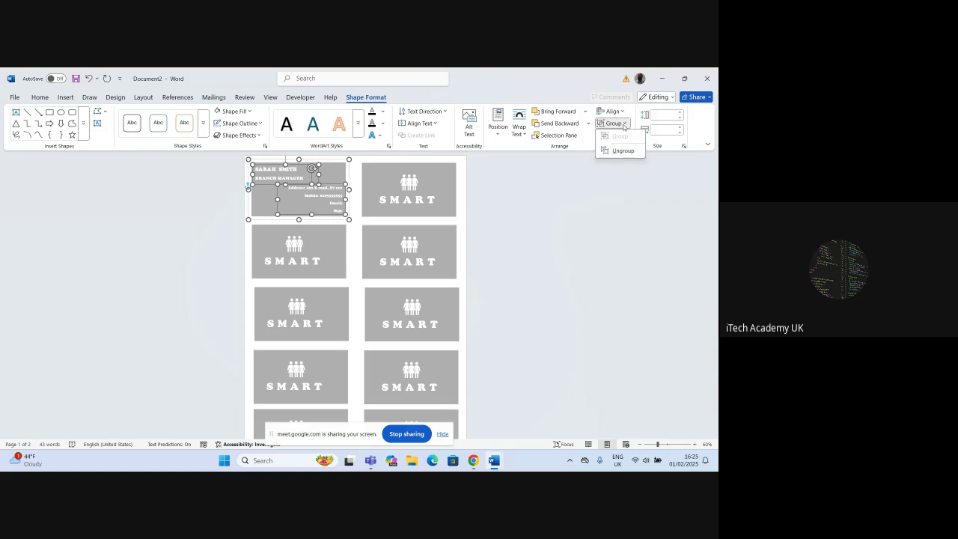
{"action": "left_click", "coordinate": [617, 151]}
{"action": "left_click", "coordinate": [612, 214]}
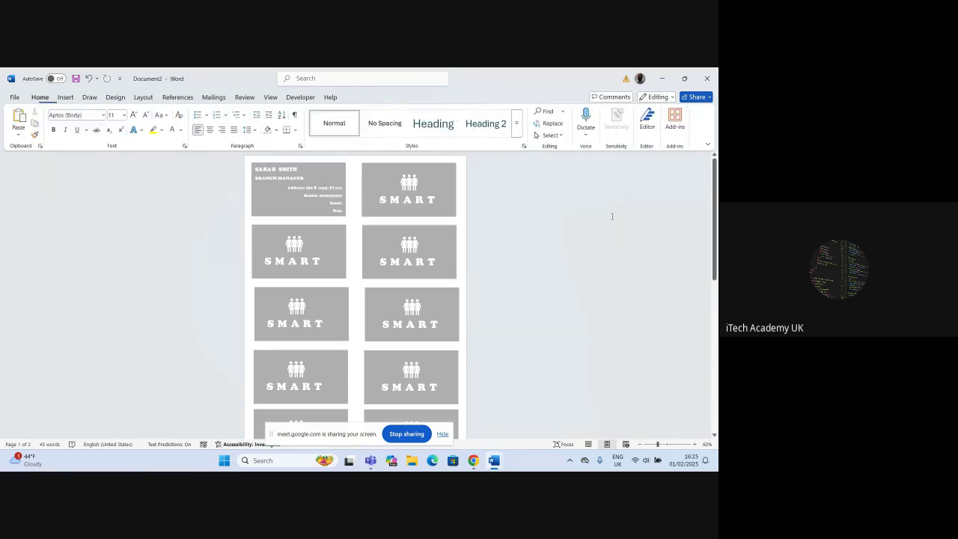
Reposition the first card's grey background rectangle slightly up and to the right behind its two text boxes.
{"action": "left_click", "coordinate": [320, 196]}
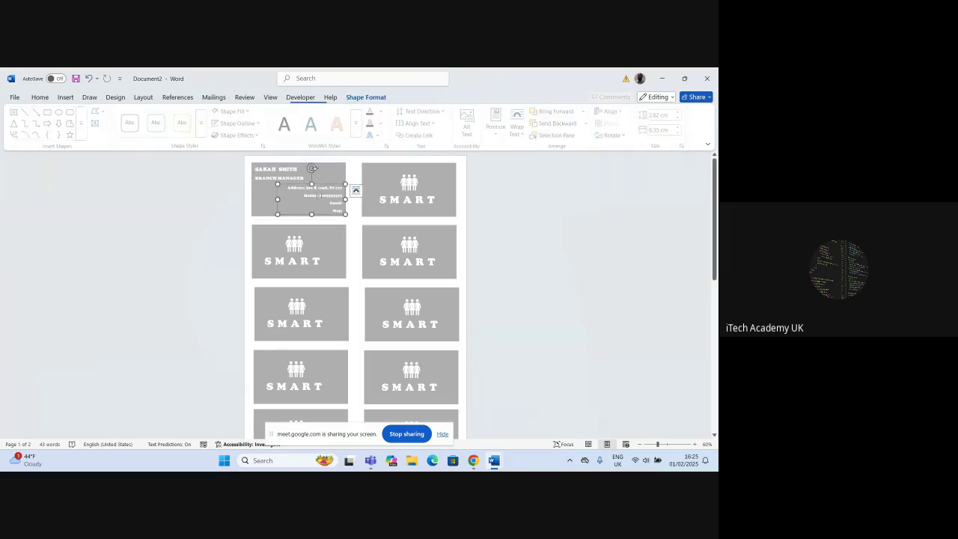
{"action": "left_click", "coordinate": [279, 193]}
{"action": "left_click", "coordinate": [271, 194]}
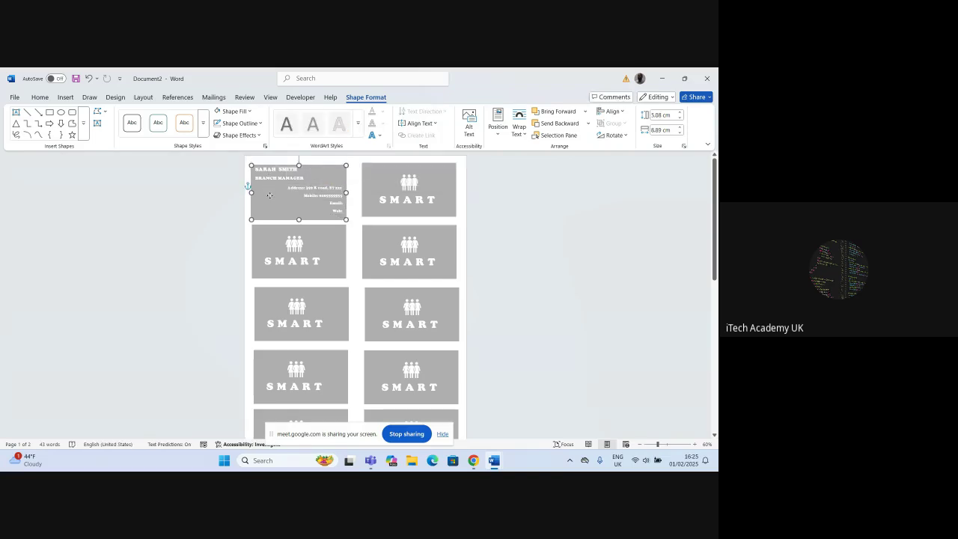
{"action": "left_click", "coordinate": [270, 189]}
{"action": "left_click_drag", "start_coordinate": [269, 190], "coordinate": [271, 192]}
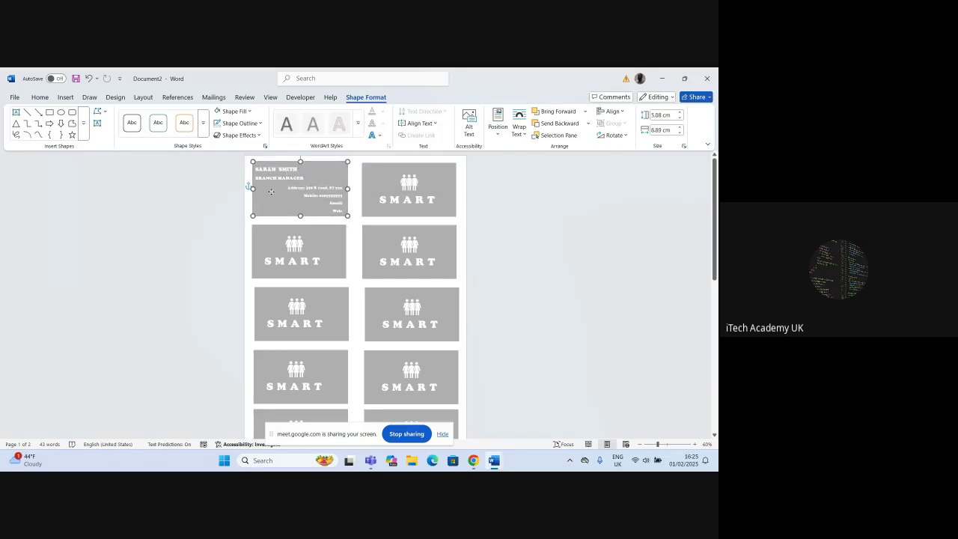
Group the first card's background rectangle with the name and contact text boxes.
{"action": "left_click", "coordinate": [279, 196]}
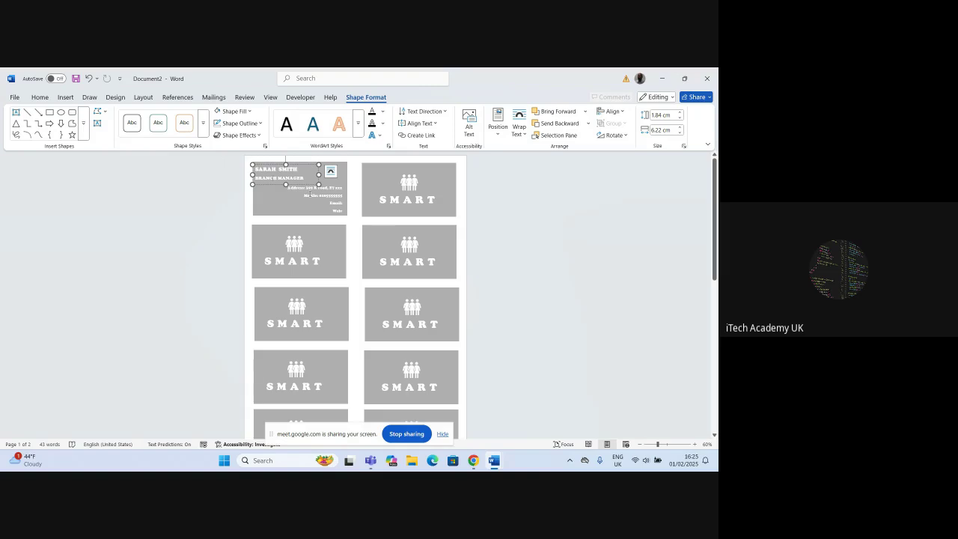
{"action": "left_click", "coordinate": [313, 196], "text": "shift"}
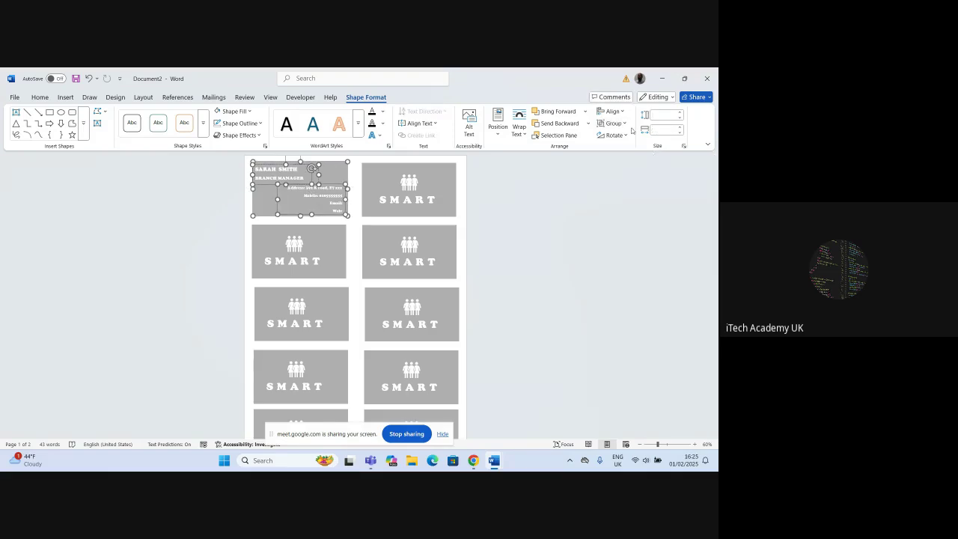
{"action": "left_click", "coordinate": [613, 123]}
{"action": "left_click", "coordinate": [617, 135]}
{"action": "left_click", "coordinate": [613, 196]}
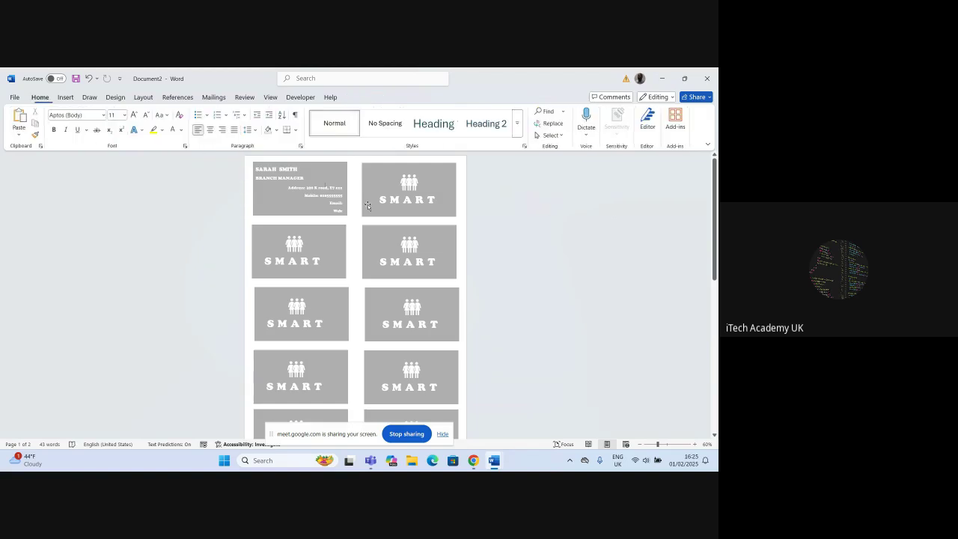
{"action": "left_click_drag", "start_coordinate": [317, 180], "coordinate": [341, 177]}
{"action": "left_click", "coordinate": [325, 174]}
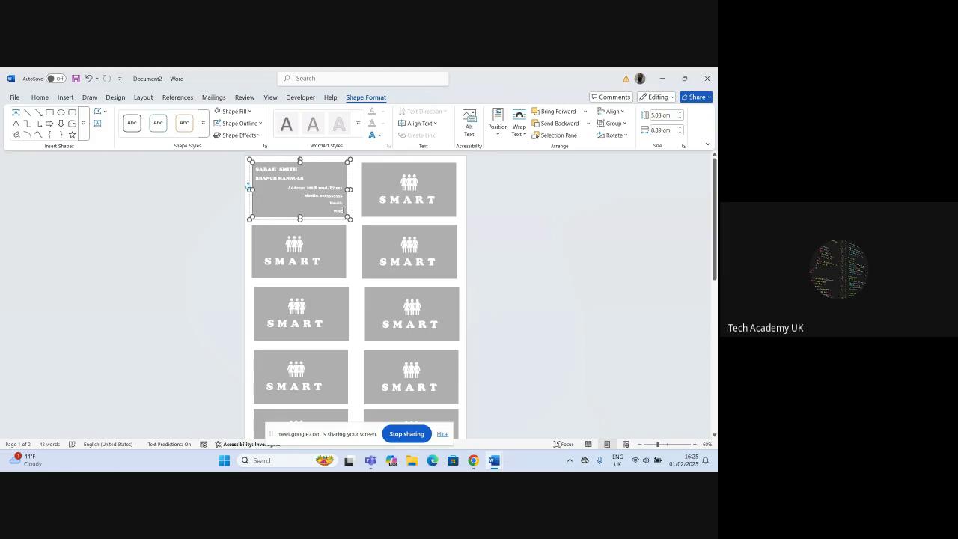
{"action": "left_click", "coordinate": [306, 188]}
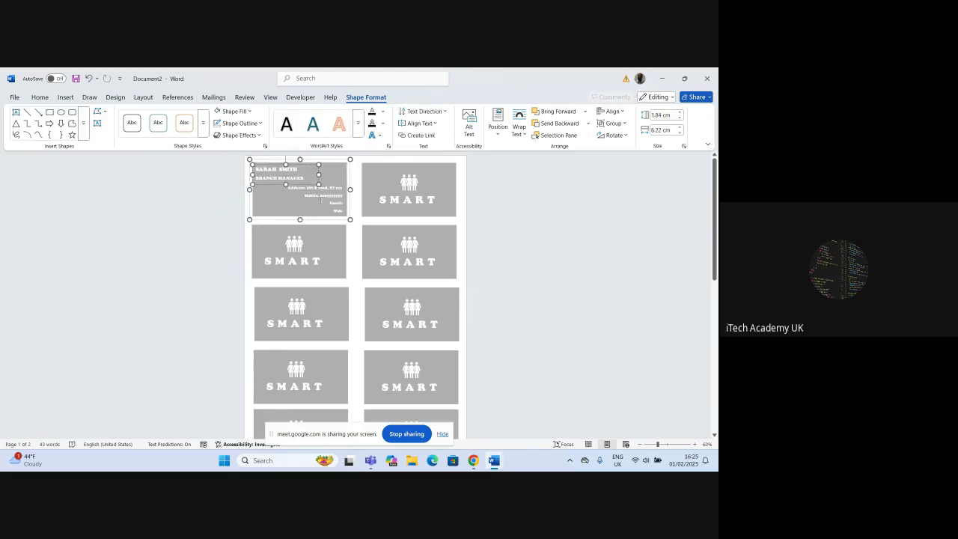
{"action": "left_click", "coordinate": [316, 192]}
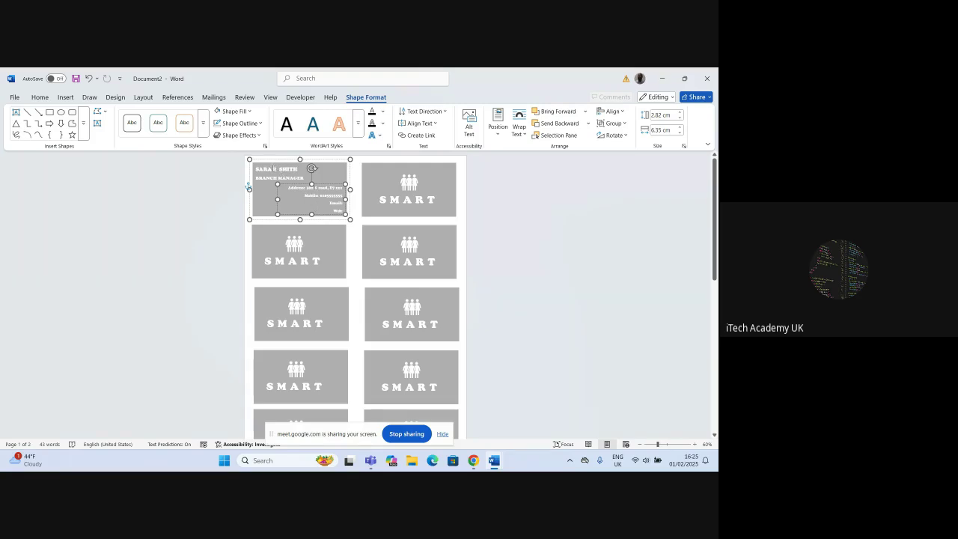
{"action": "left_click", "coordinate": [281, 172]}
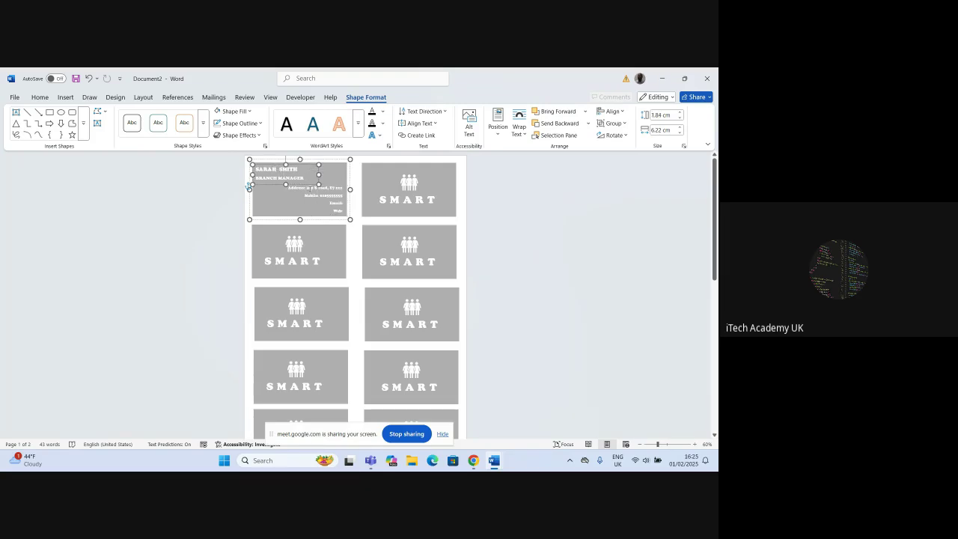
{"action": "left_click", "coordinate": [318, 201]}
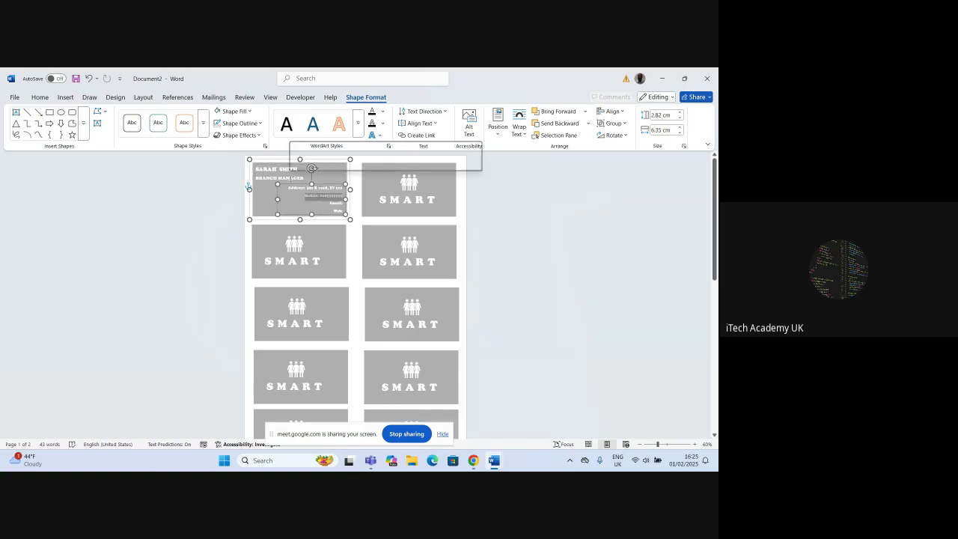
Ungroup the regrouped first card to separate its background from the text boxes again.
{"action": "left_click", "coordinate": [331, 173]}
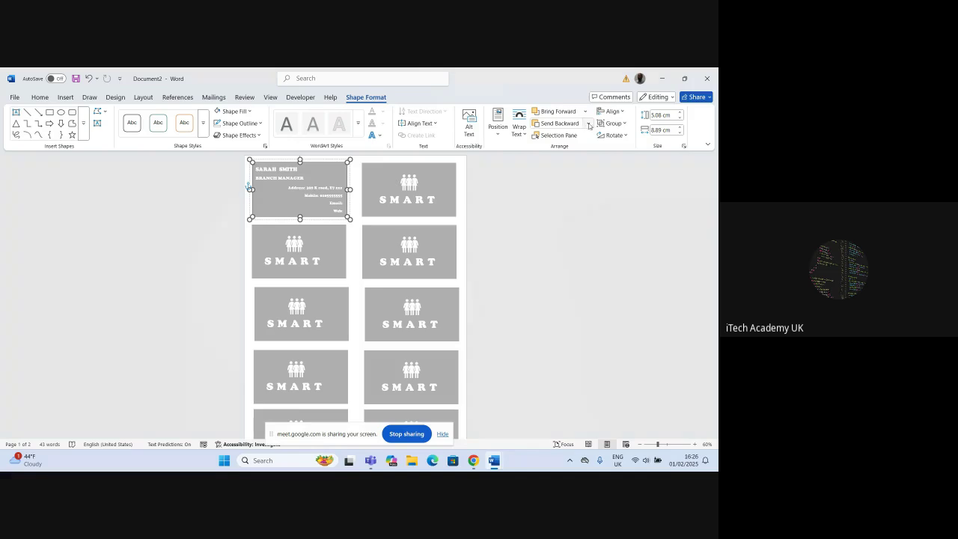
{"action": "left_click", "coordinate": [614, 123]}
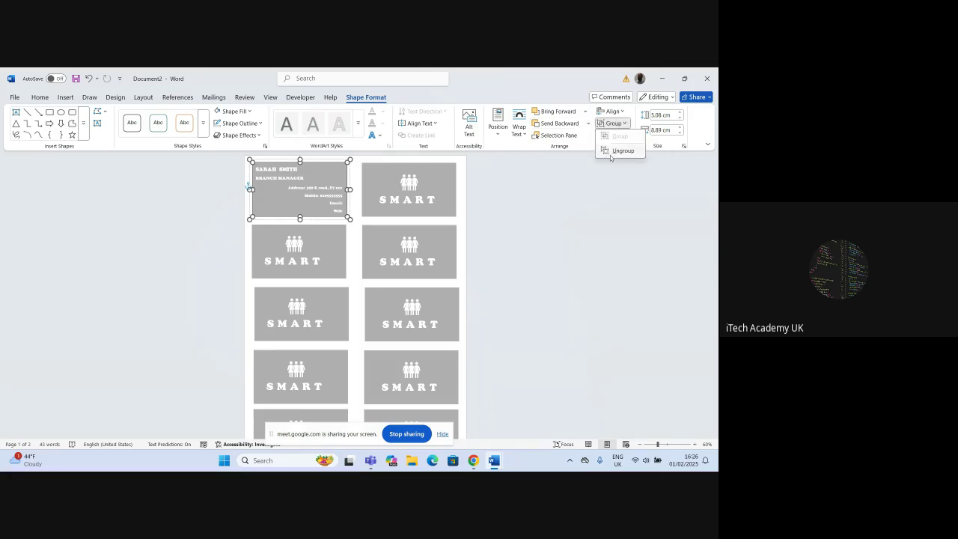
{"action": "left_click", "coordinate": [616, 150]}
{"action": "left_click", "coordinate": [616, 214]}
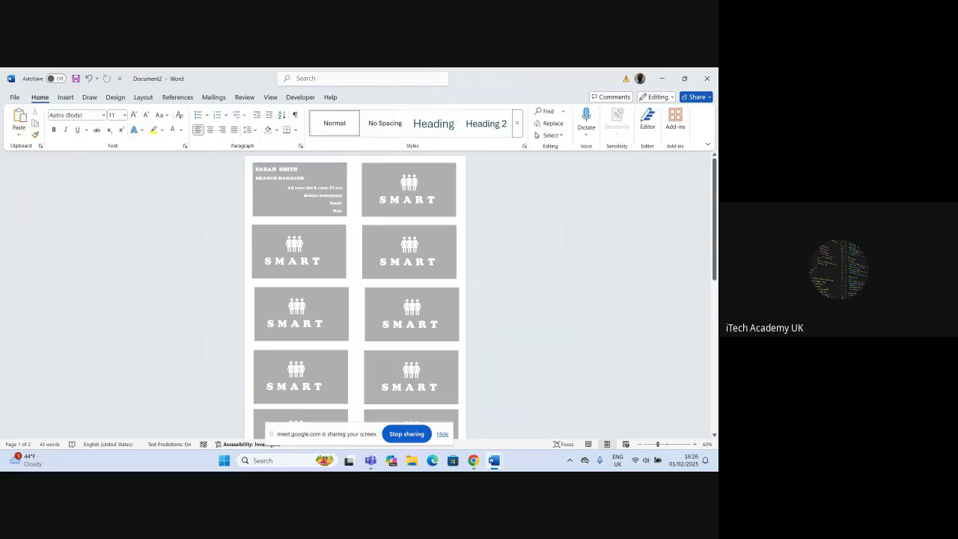
{"action": "left_click", "coordinate": [294, 188]}
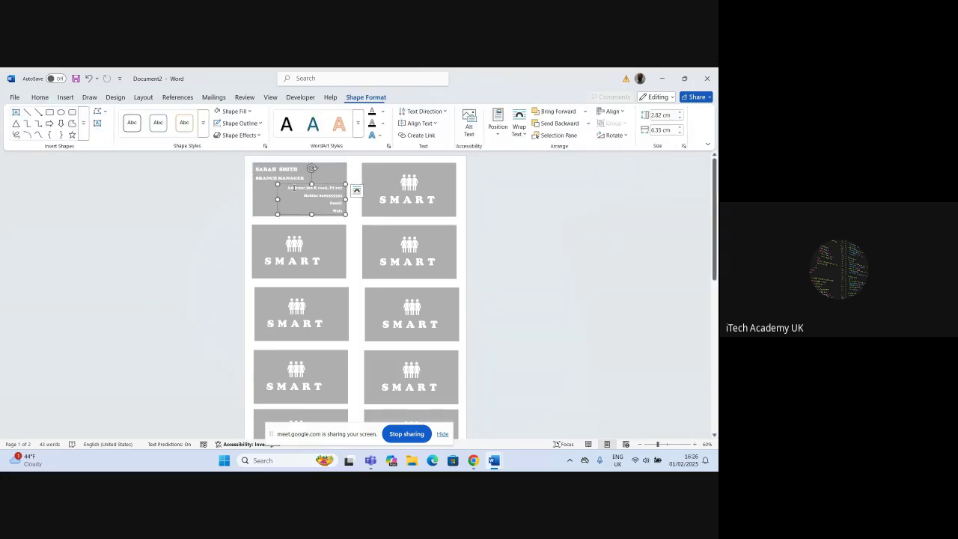
{"action": "left_click", "coordinate": [266, 169]}
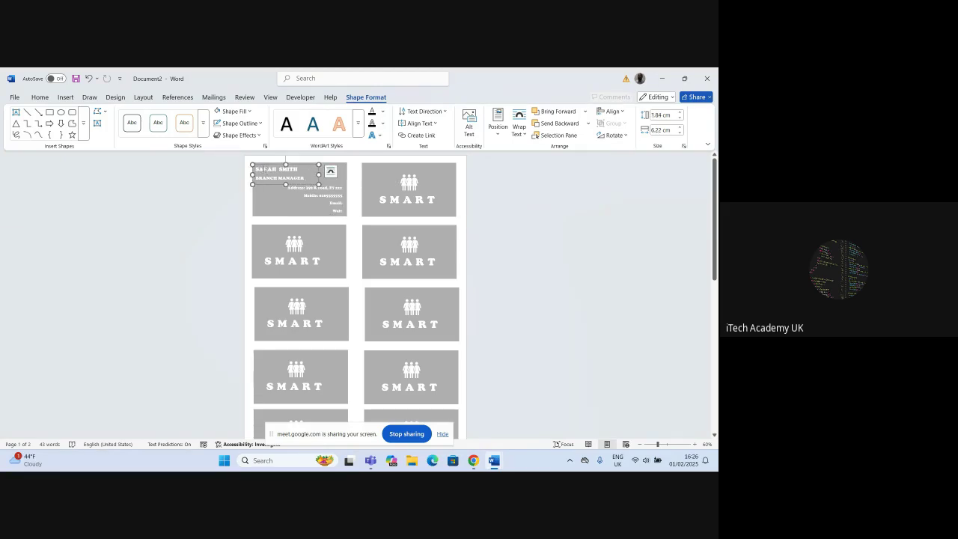
{"action": "left_click", "coordinate": [321, 193]}
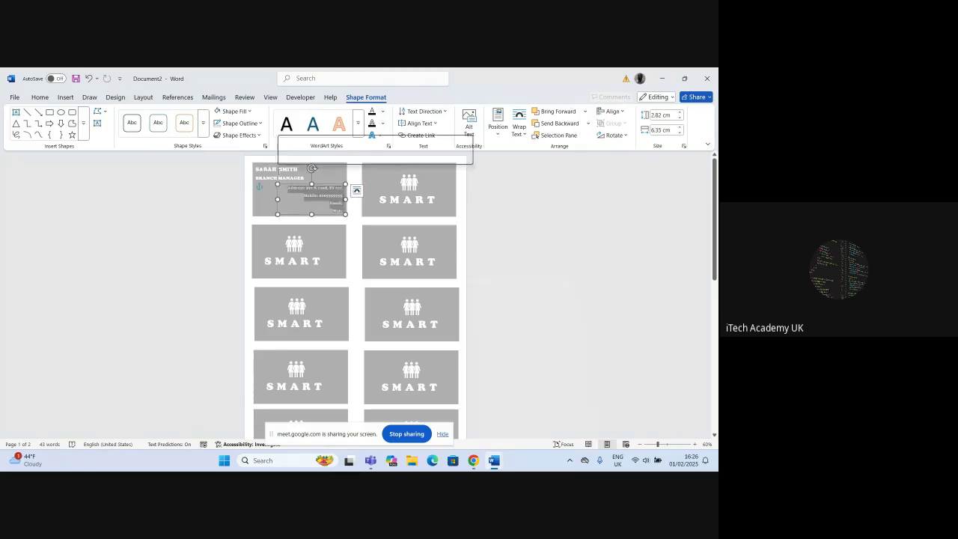
{"action": "left_click", "coordinate": [280, 172], "text": "shift"}
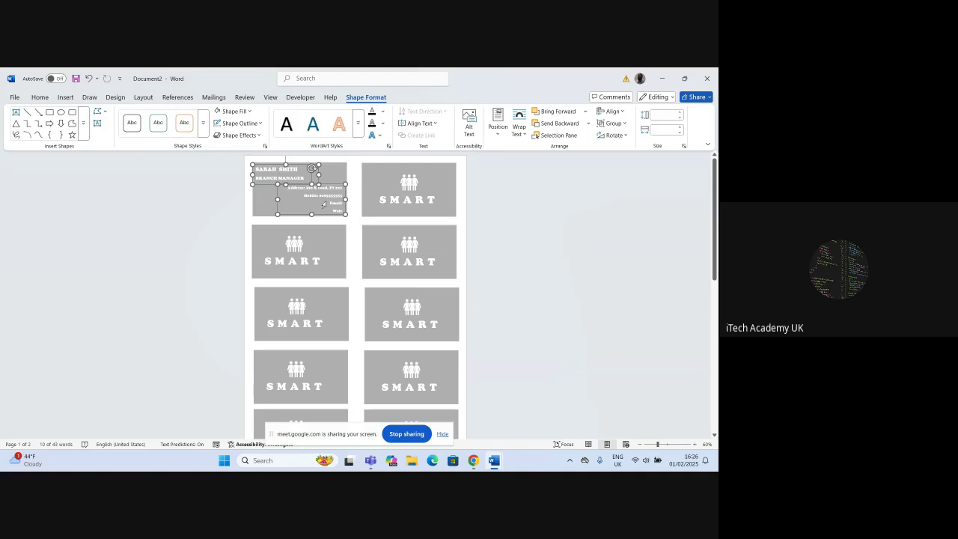
{"action": "left_click", "coordinate": [331, 177], "text": "shift"}
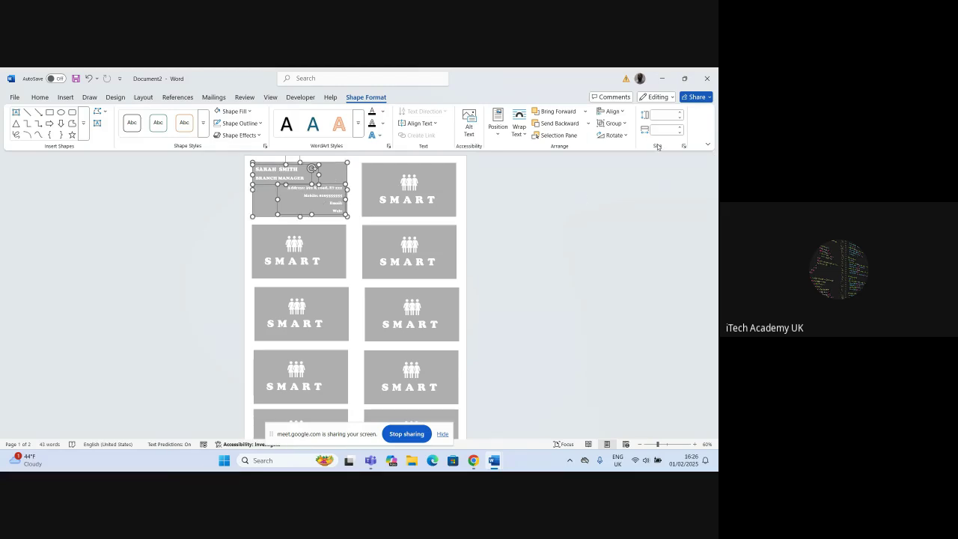
{"action": "left_click", "coordinate": [626, 124]}
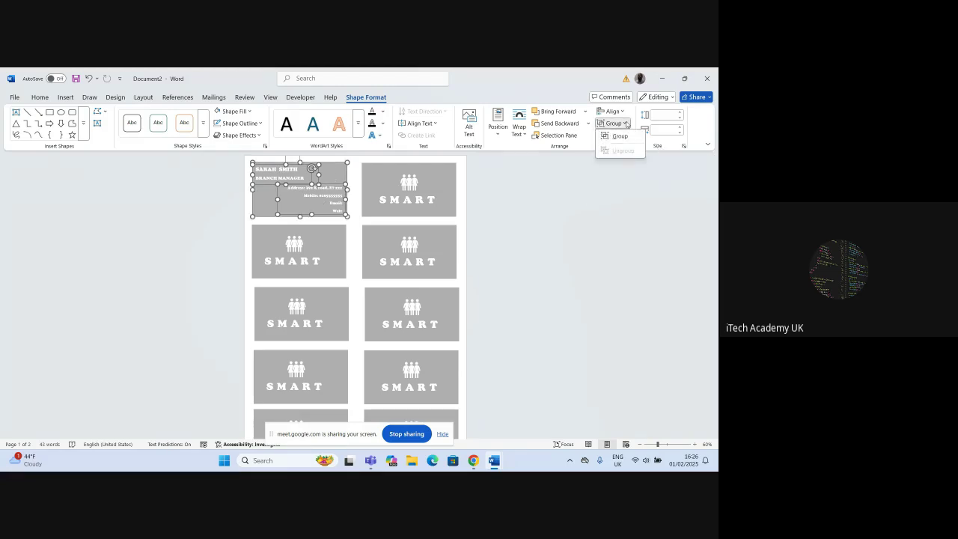
{"action": "left_click", "coordinate": [577, 249]}
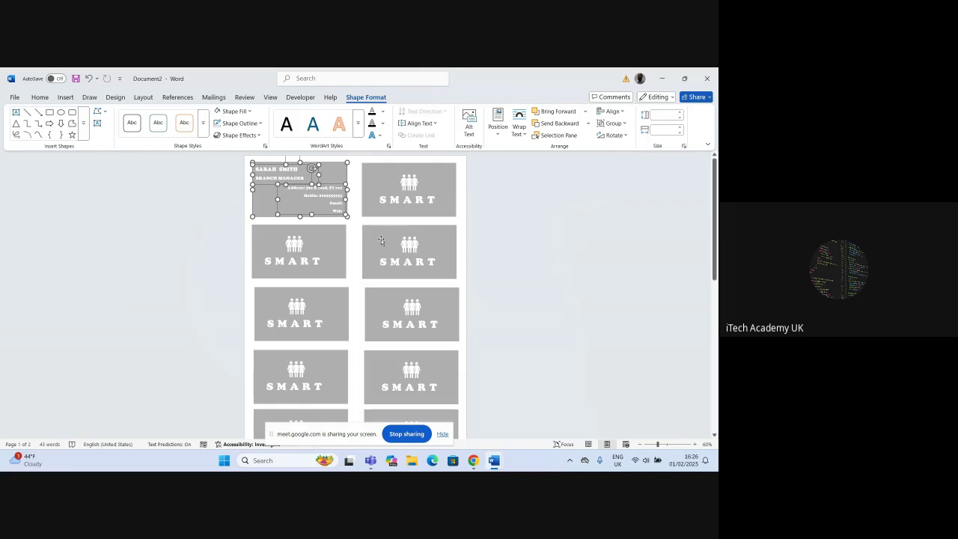
Group the first card's name and job title text box with its contact details text box.
{"action": "left_click", "coordinate": [332, 236]}
{"action": "left_click", "coordinate": [344, 210]}
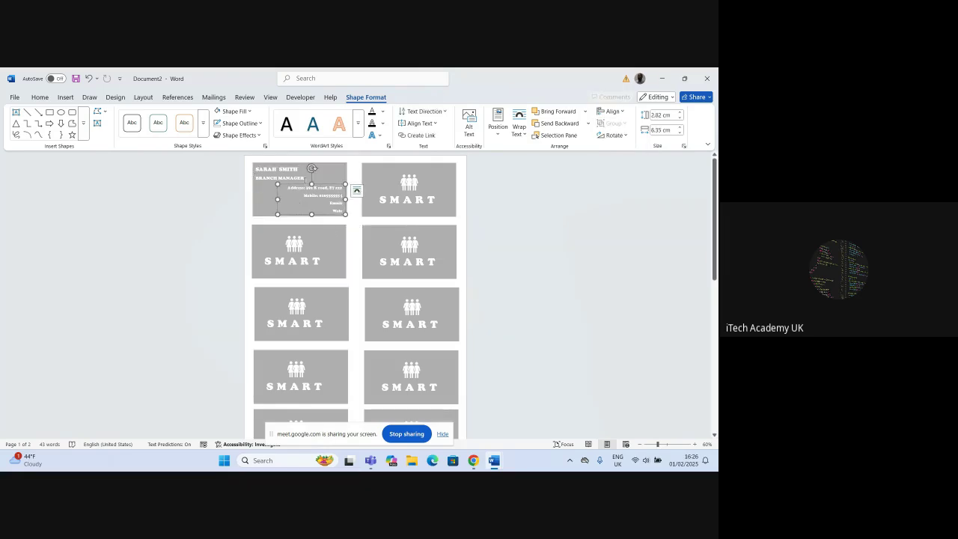
{"action": "left_click", "coordinate": [289, 173], "text": "shift"}
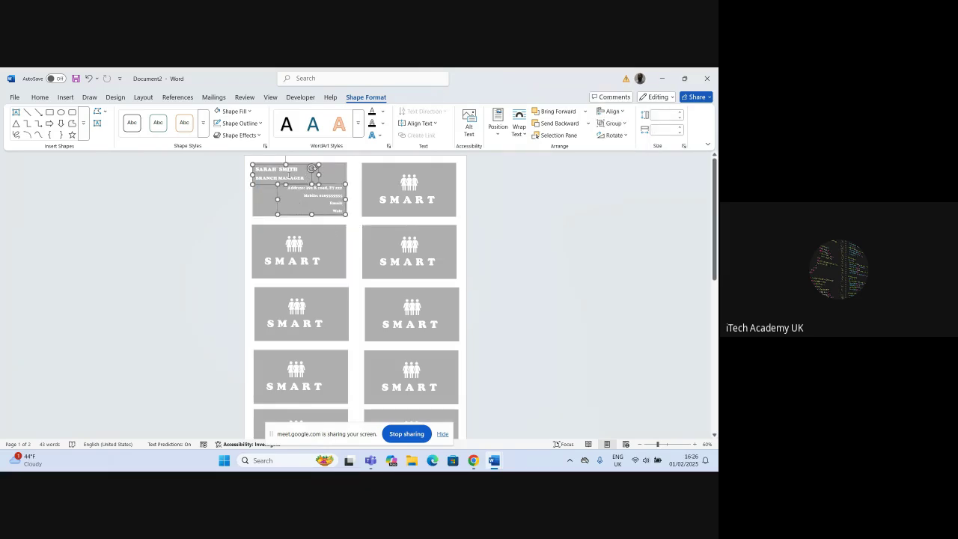
{"action": "left_click", "coordinate": [614, 123]}
{"action": "left_click", "coordinate": [619, 136]}
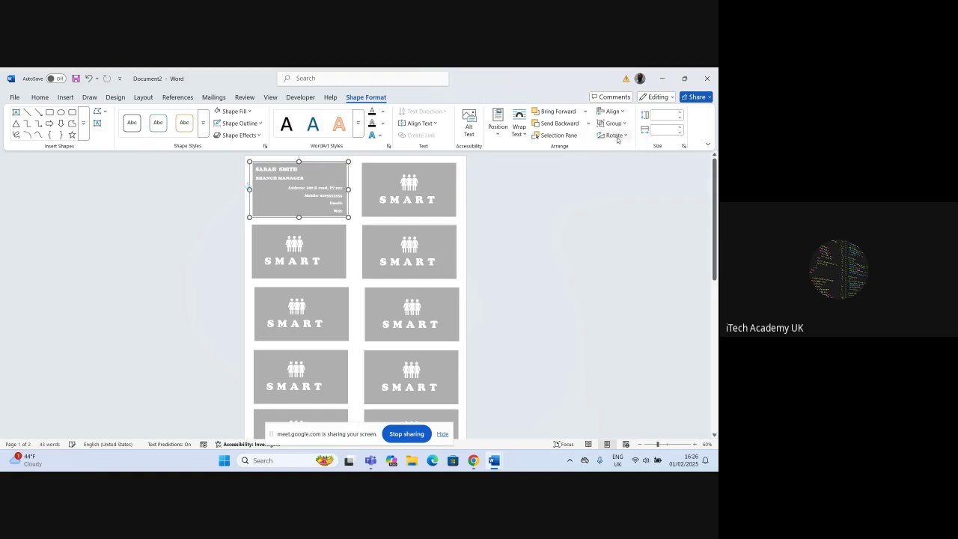
{"action": "left_click", "coordinate": [629, 203]}
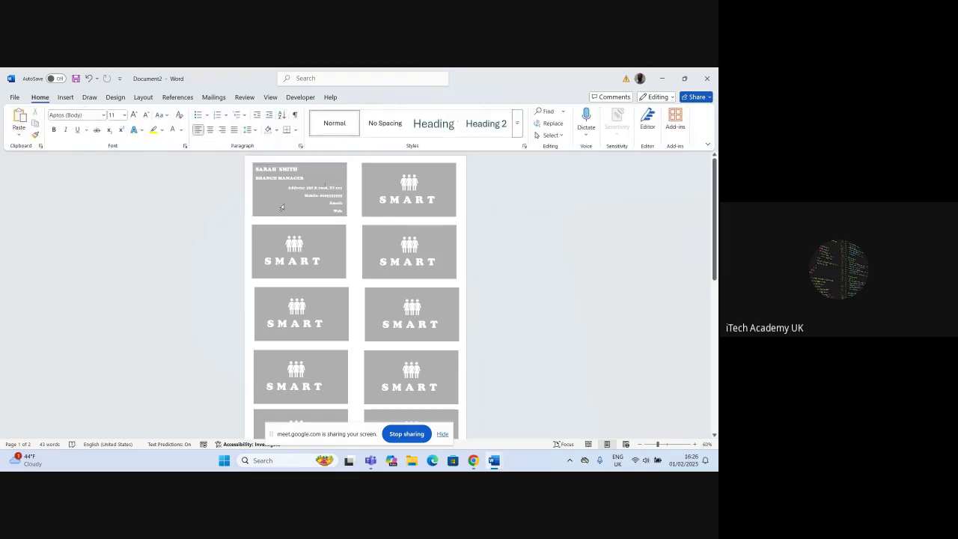
Group the first card's grey background rectangle with its grouped text boxes.
{"action": "left_click", "coordinate": [265, 205]}
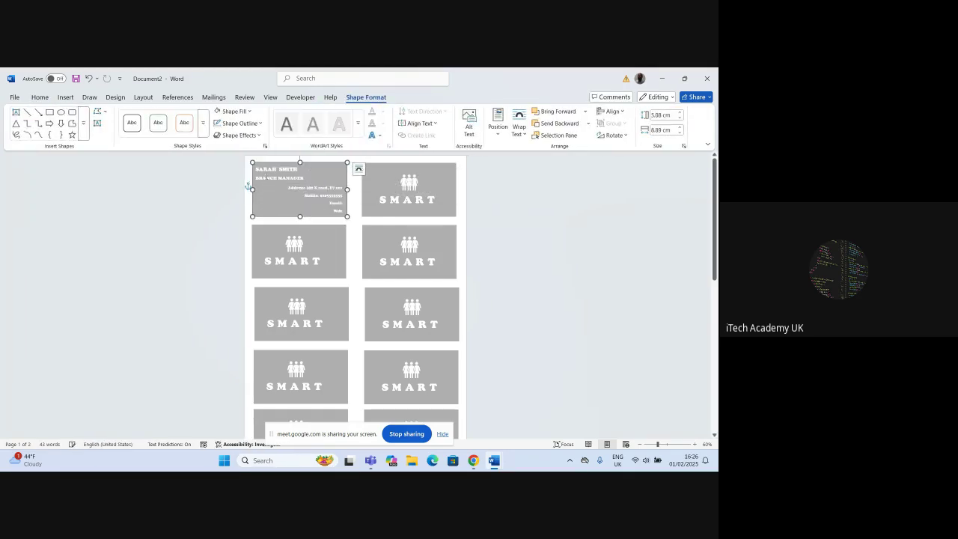
{"action": "left_click", "coordinate": [267, 178]}
{"action": "left_click", "coordinate": [280, 206]}
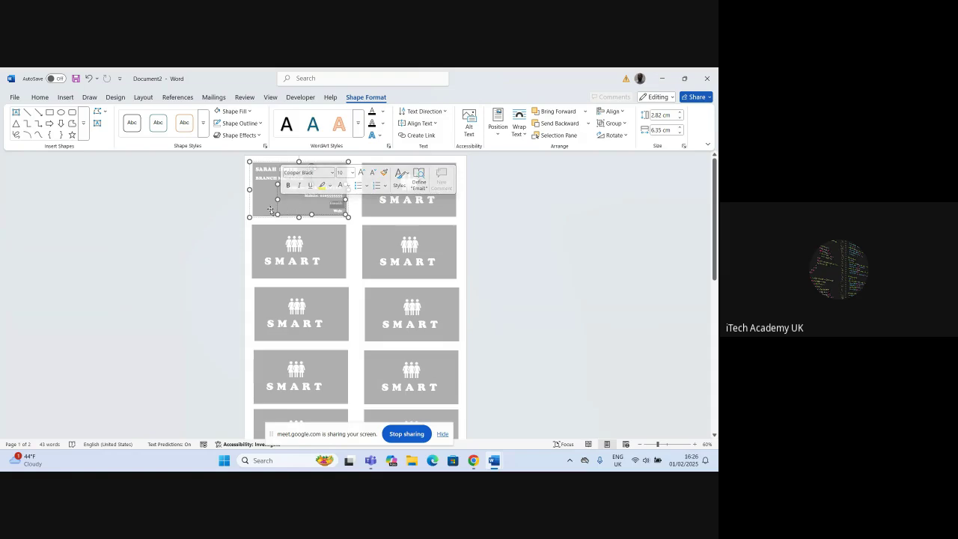
{"action": "left_click", "coordinate": [272, 211]}
{"action": "left_click", "coordinate": [325, 200]}
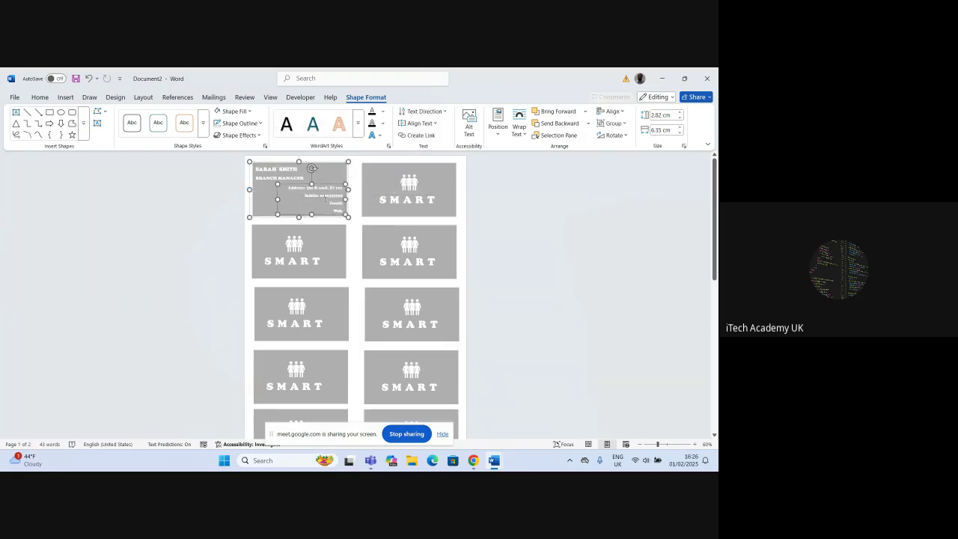
{"action": "left_click", "coordinate": [264, 211]}
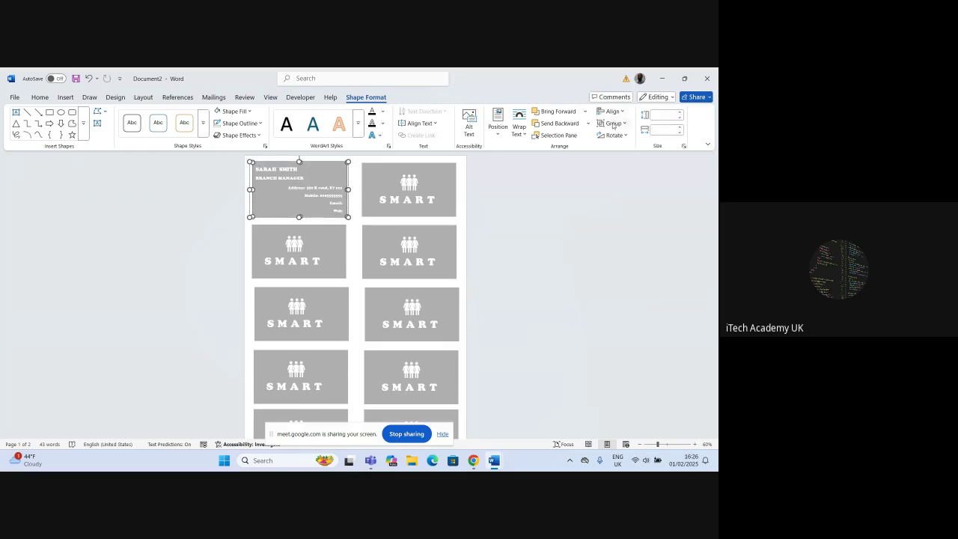
{"action": "left_click", "coordinate": [603, 207]}
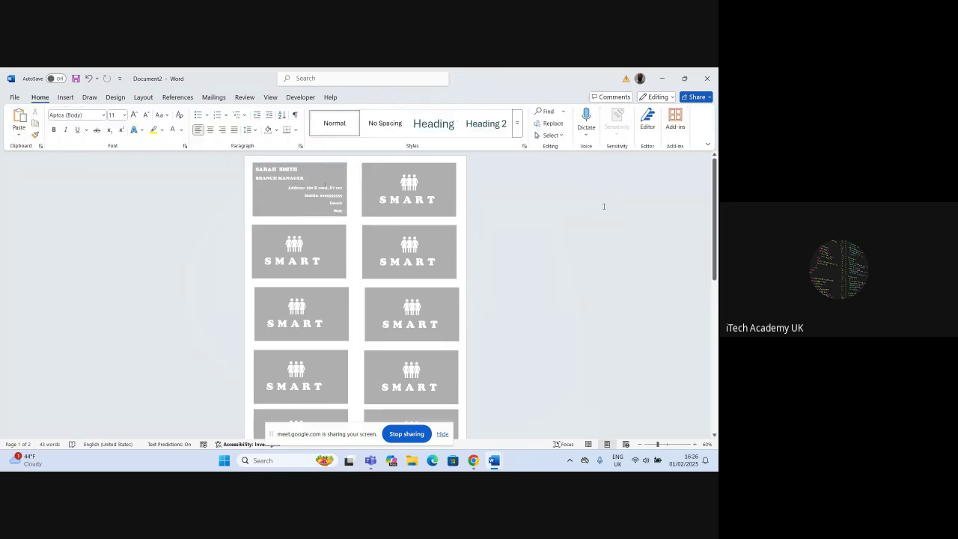
Duplicate the grouped details card and place the copy over the second logo card in the first row.
{"action": "left_click", "coordinate": [335, 173]}
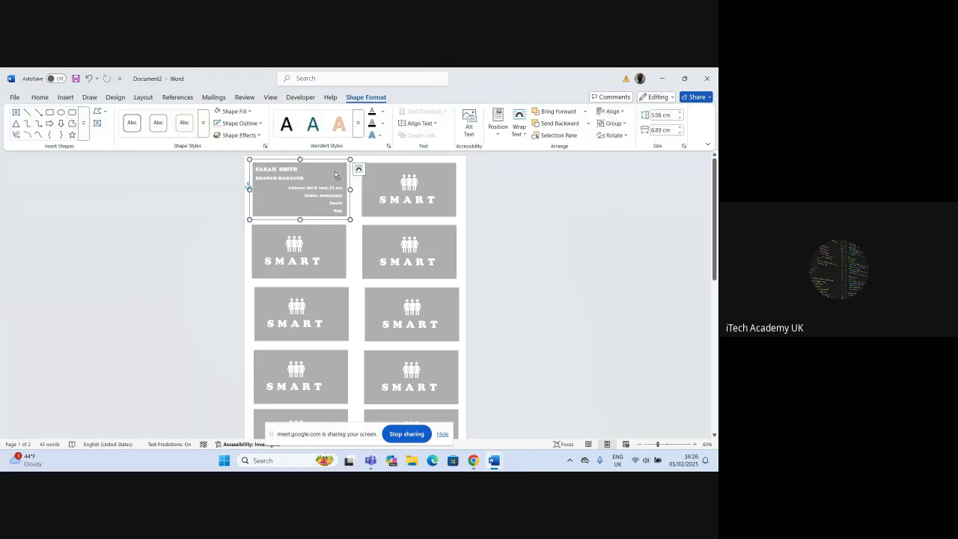
{"action": "left_click_drag", "start_coordinate": [335, 174], "coordinate": [337, 171]}
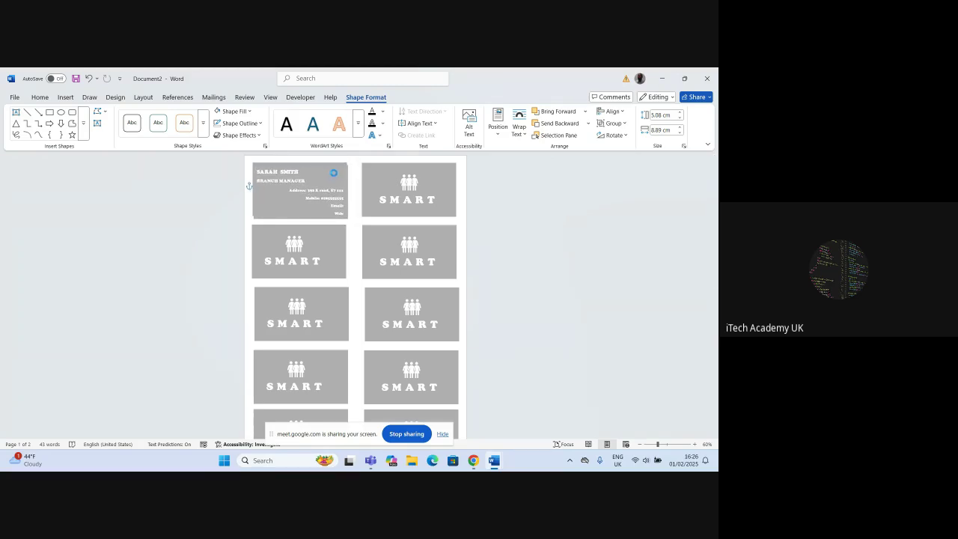
{"action": "left_click_drag", "start_coordinate": [334, 173], "coordinate": [440, 171]}
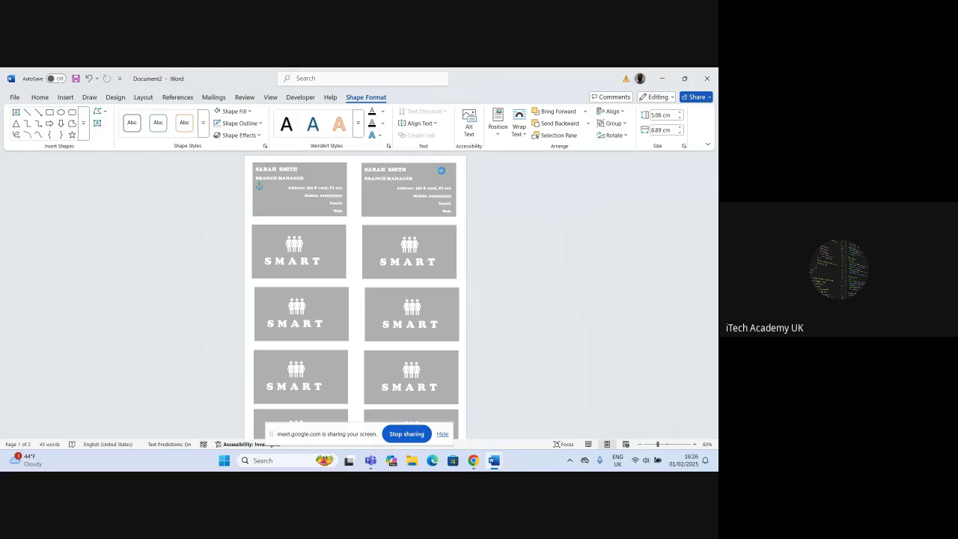
{"action": "left_click", "coordinate": [571, 248]}
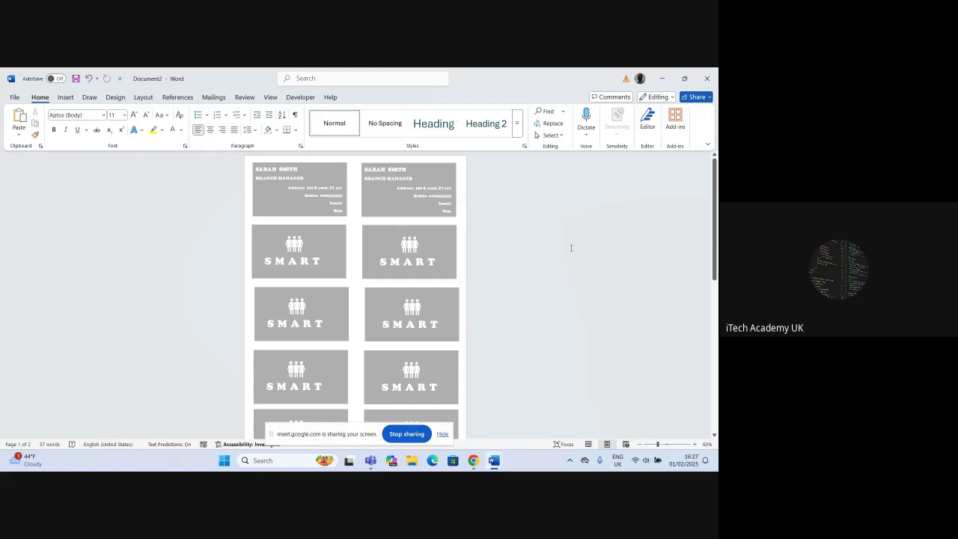
Copy the first details card over both logo cards in the second row.
{"action": "left_click", "coordinate": [323, 169]}
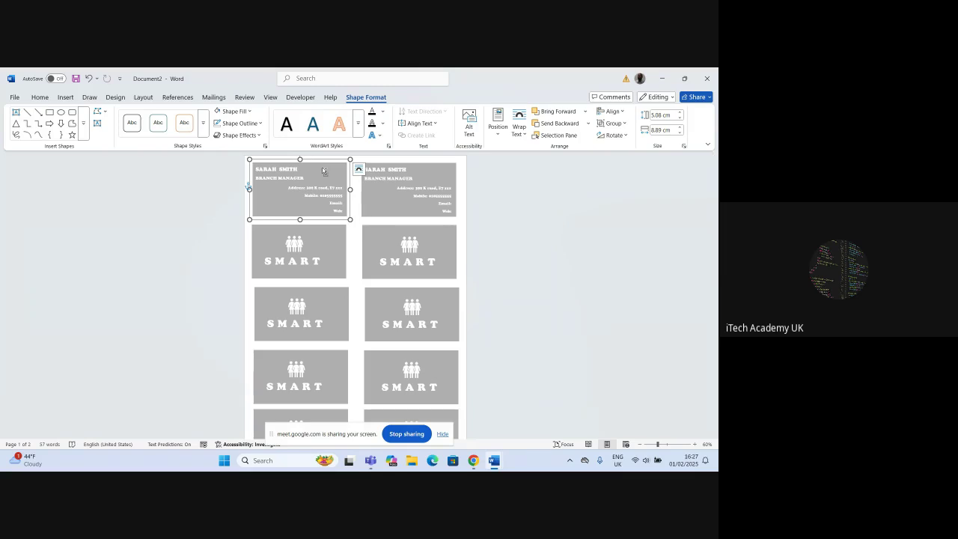
{"action": "left_click_drag", "start_coordinate": [323, 172], "coordinate": [430, 225]}
{"action": "left_click", "coordinate": [579, 200]}
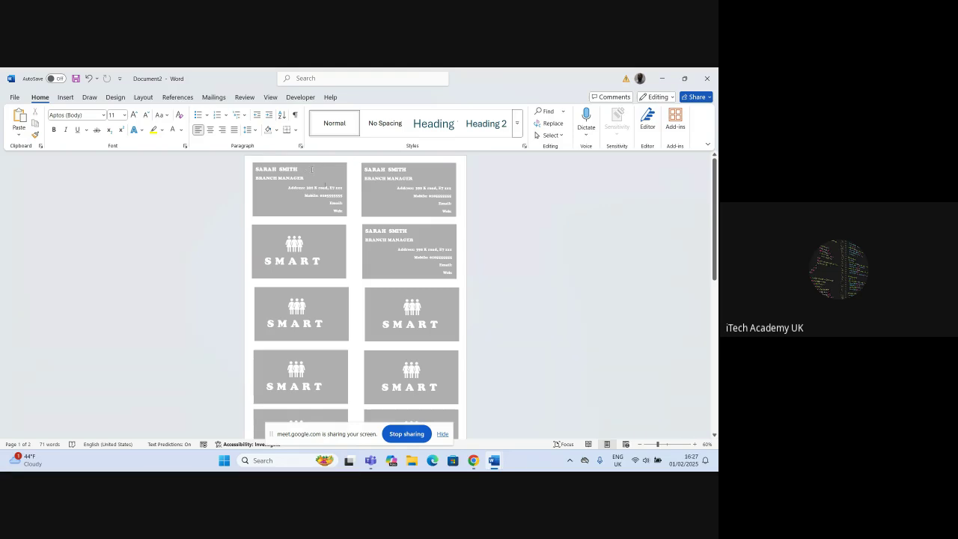
{"action": "left_click", "coordinate": [312, 170]}
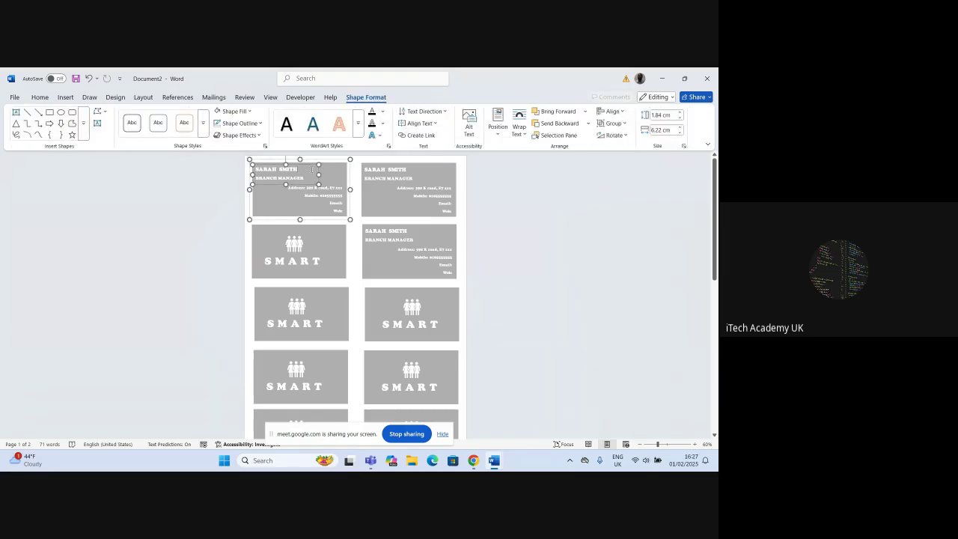
{"action": "left_click", "coordinate": [354, 178]}
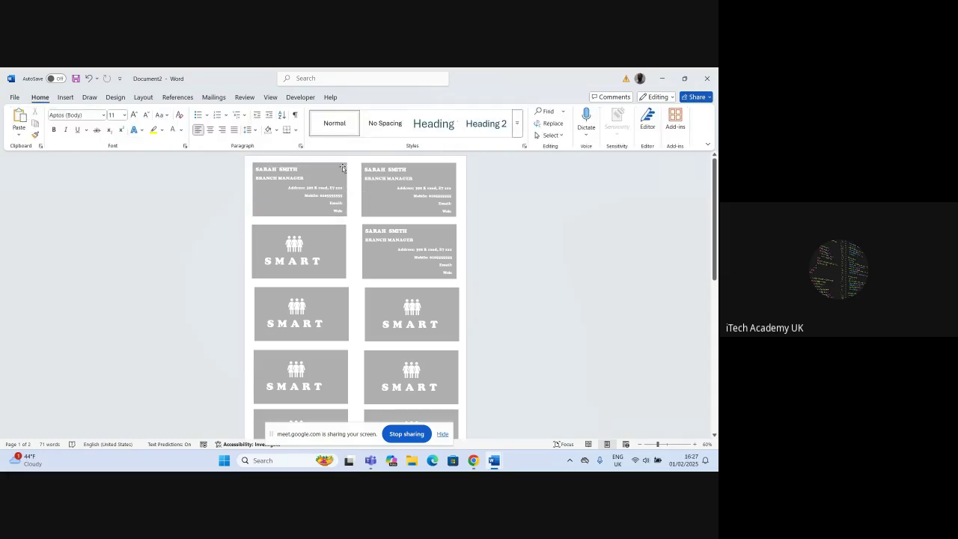
{"action": "left_click", "coordinate": [343, 167]}
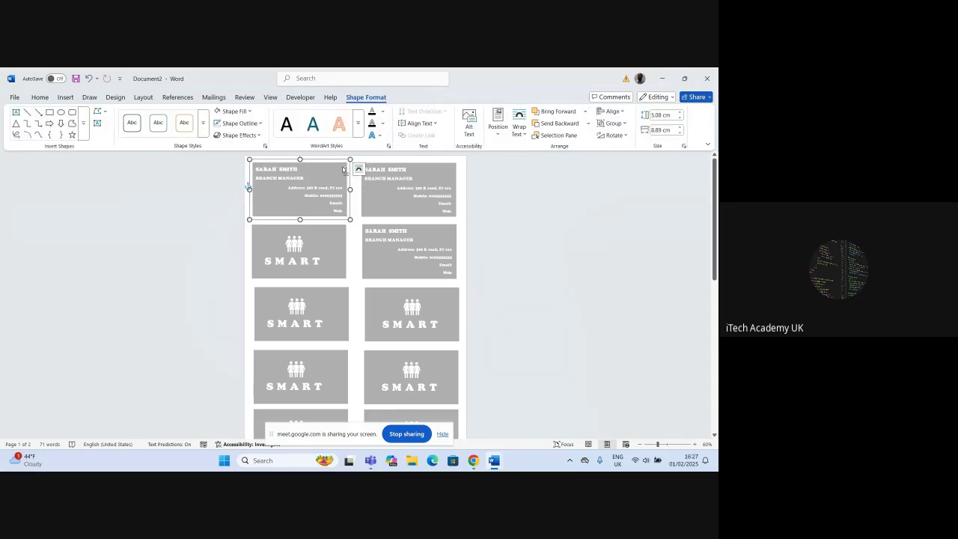
{"action": "left_click_drag", "start_coordinate": [343, 169], "coordinate": [340, 222], "text": "ctrl"}
{"action": "left_click", "coordinate": [578, 259]}
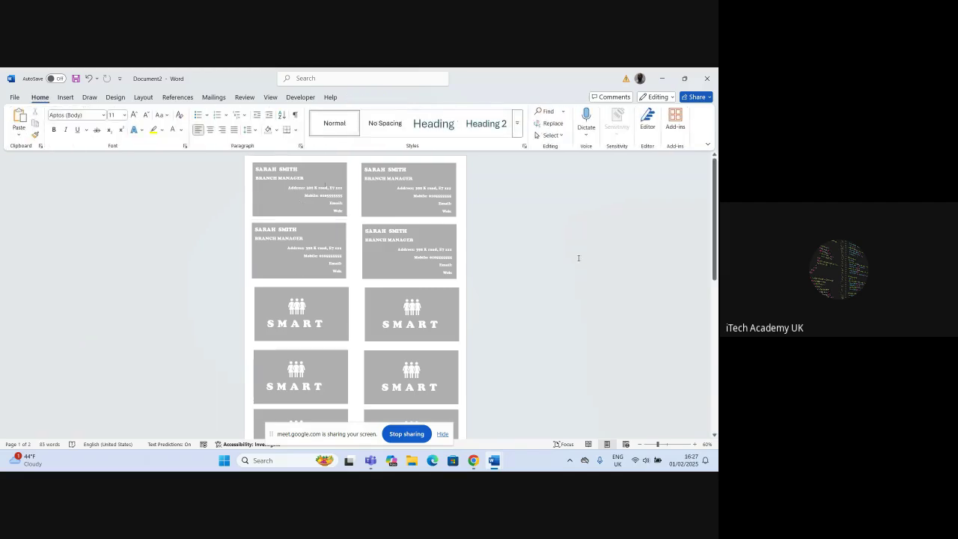
Group the two details cards in the first row into one object.
{"action": "left_click", "coordinate": [335, 171]}
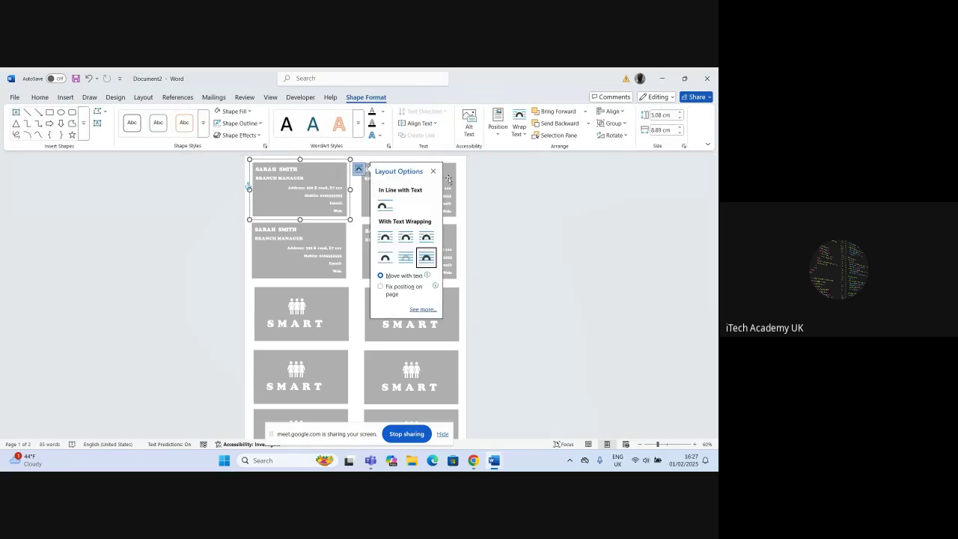
{"action": "left_click", "coordinate": [547, 205]}
{"action": "left_click", "coordinate": [324, 171]}
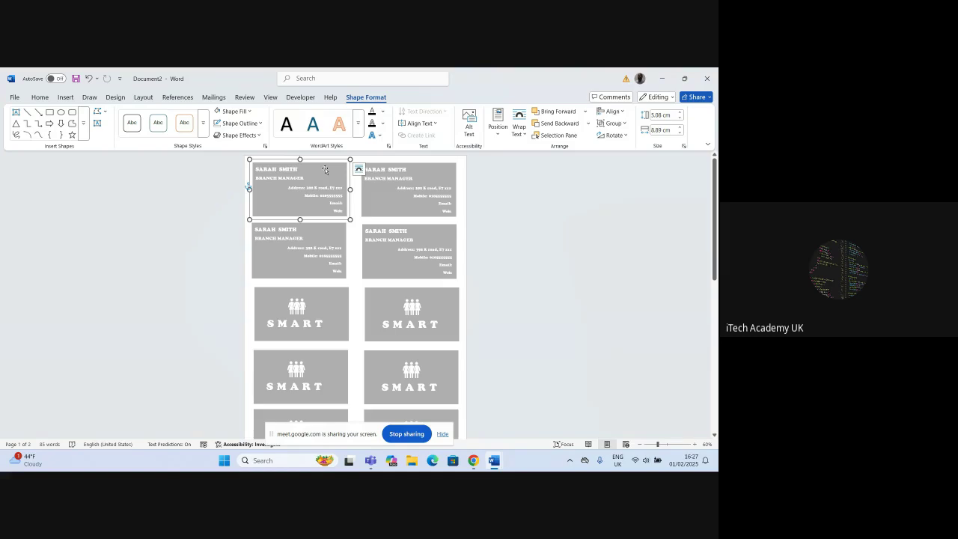
{"action": "left_click", "coordinate": [436, 171], "text": "shift"}
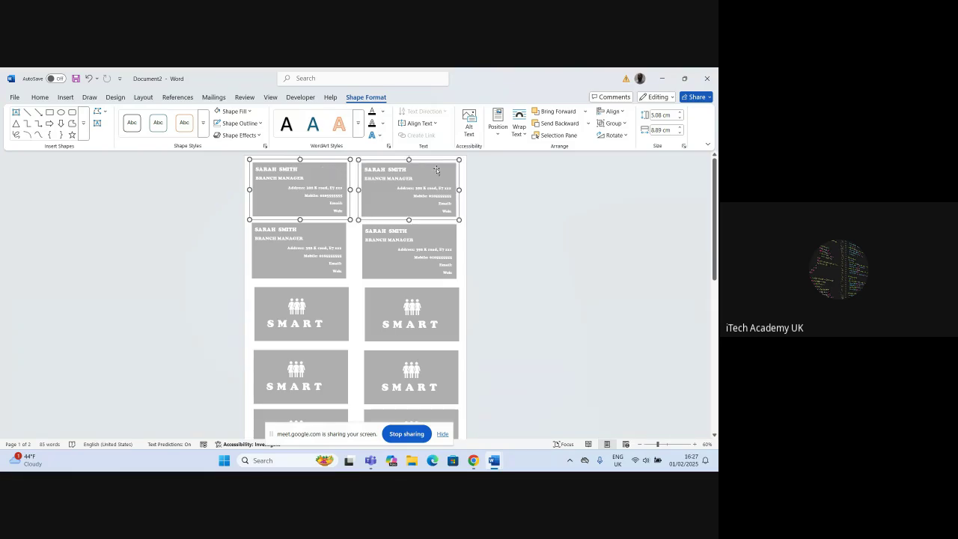
{"action": "left_click", "coordinate": [613, 123]}
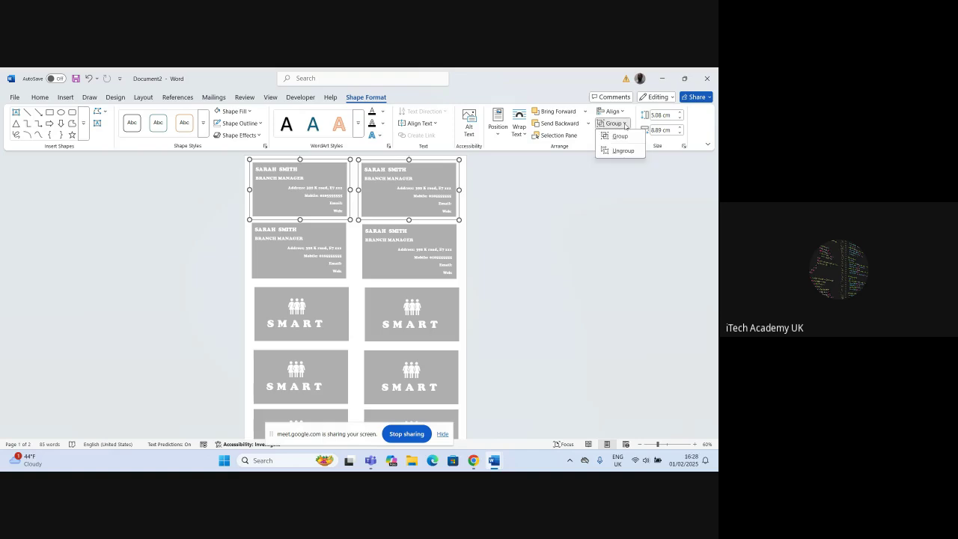
{"action": "left_click", "coordinate": [620, 136]}
{"action": "left_click", "coordinate": [629, 188]}
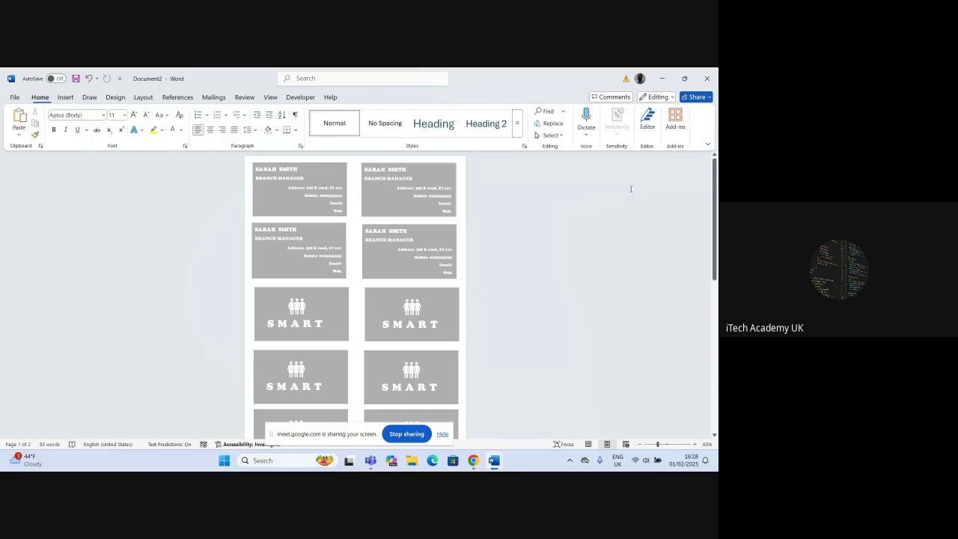
Duplicate the grouped first-row pair of details cards over the two logo cards in the third row.
{"action": "left_click", "coordinate": [369, 166]}
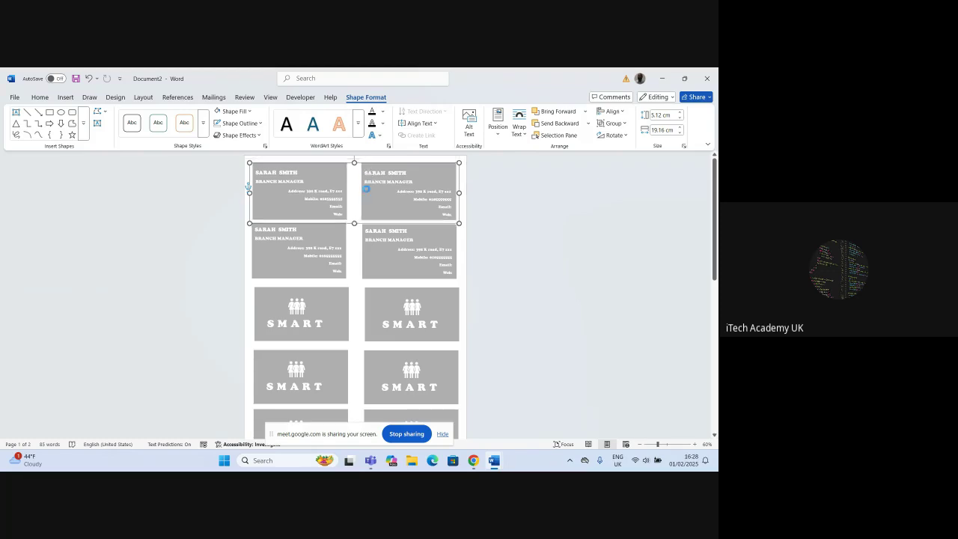
{"action": "left_click_drag", "start_coordinate": [368, 166], "coordinate": [372, 285]}
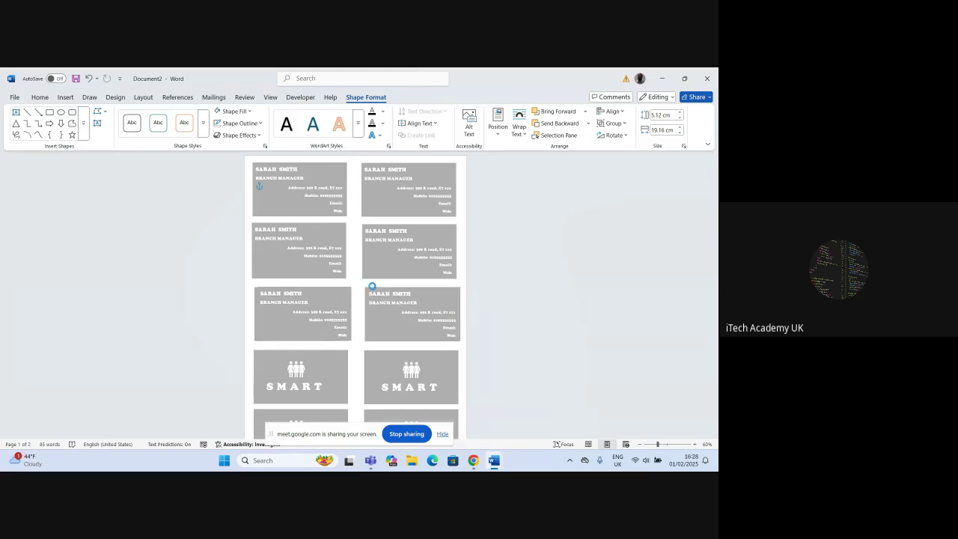
{"action": "left_click", "coordinate": [536, 295]}
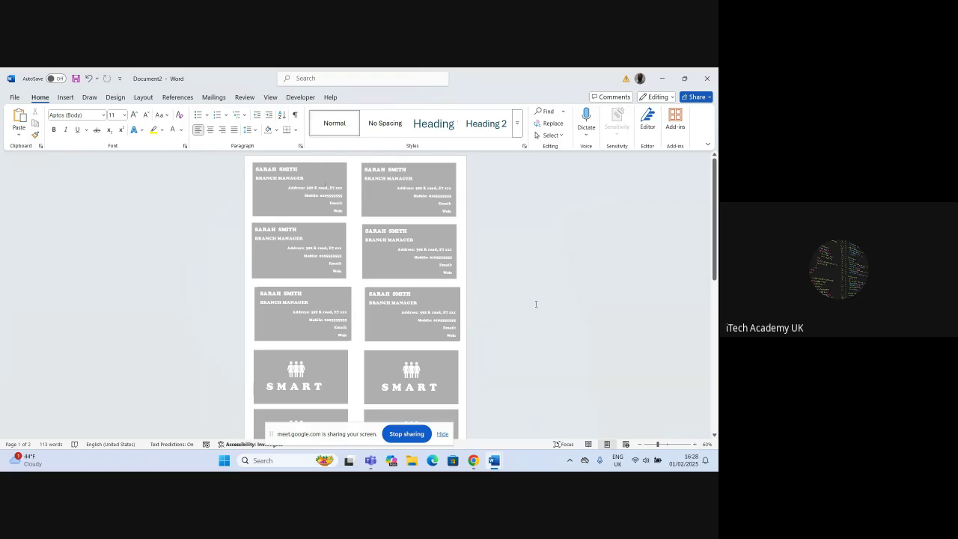
Nudge the third-row pair of details cards slightly left and down so it covers the logo cards beneath.
{"action": "left_click", "coordinate": [348, 307]}
{"action": "left_click", "coordinate": [552, 333]}
{"action": "left_click", "coordinate": [346, 292]}
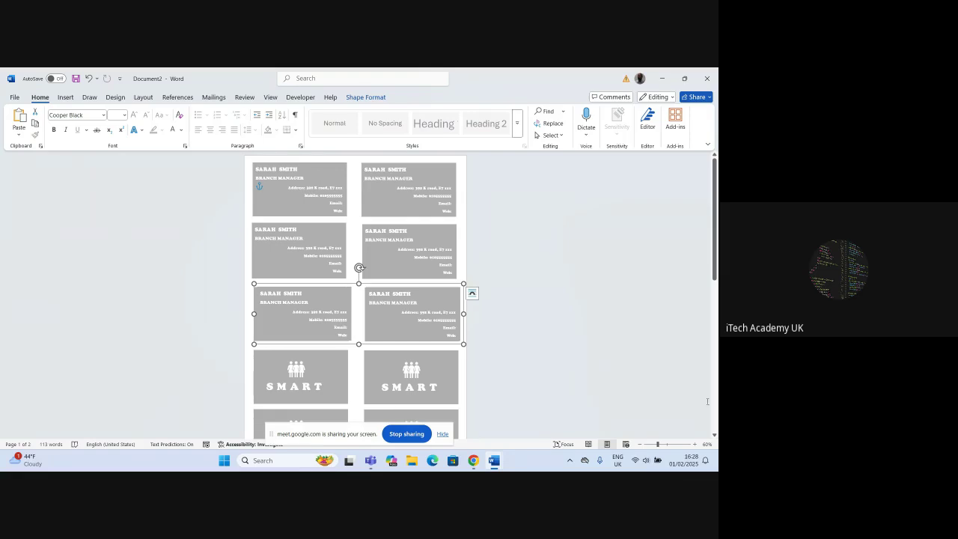
{"action": "key", "text": "shift+Left"}
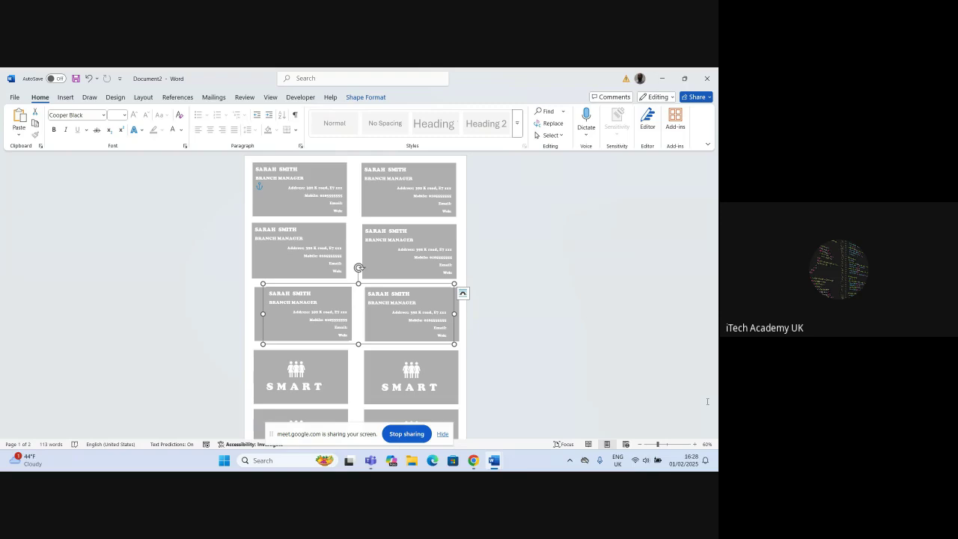
{"action": "key", "text": "ctrl+z"}
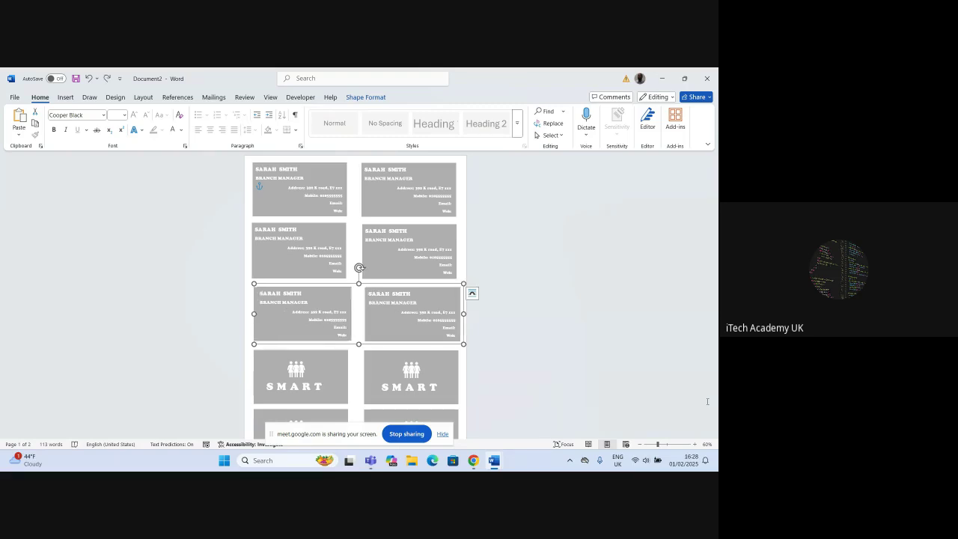
{"action": "key", "text": "Left"}
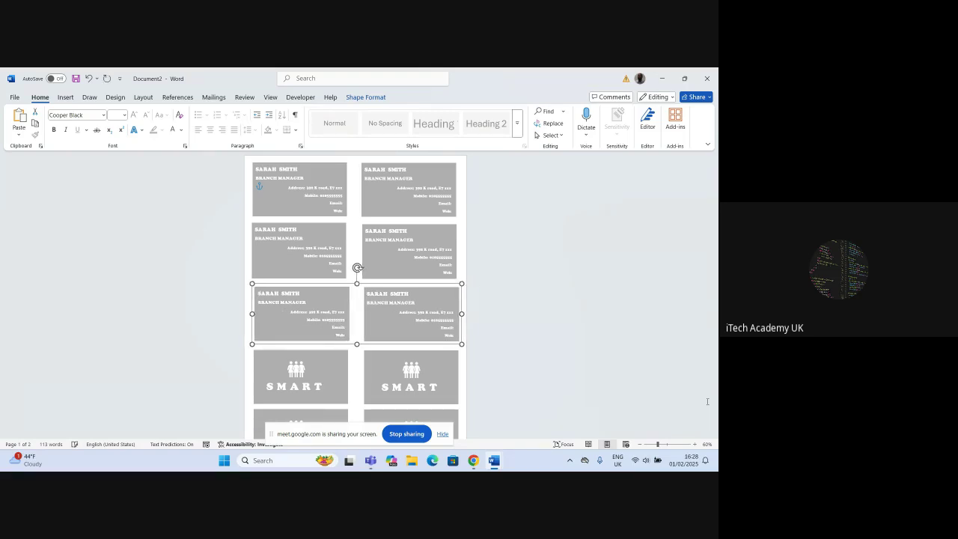
{"action": "key", "text": "Left"}
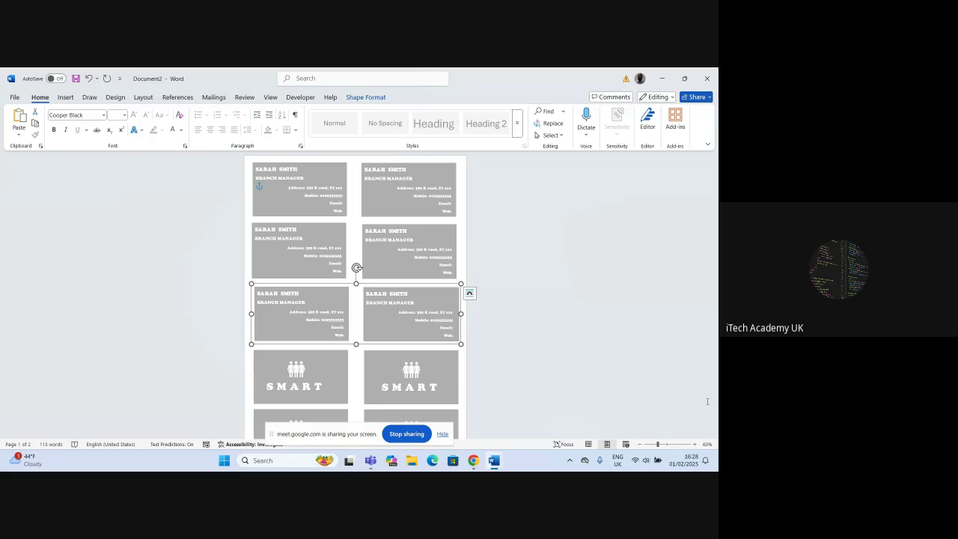
{"action": "key", "text": "Left"}
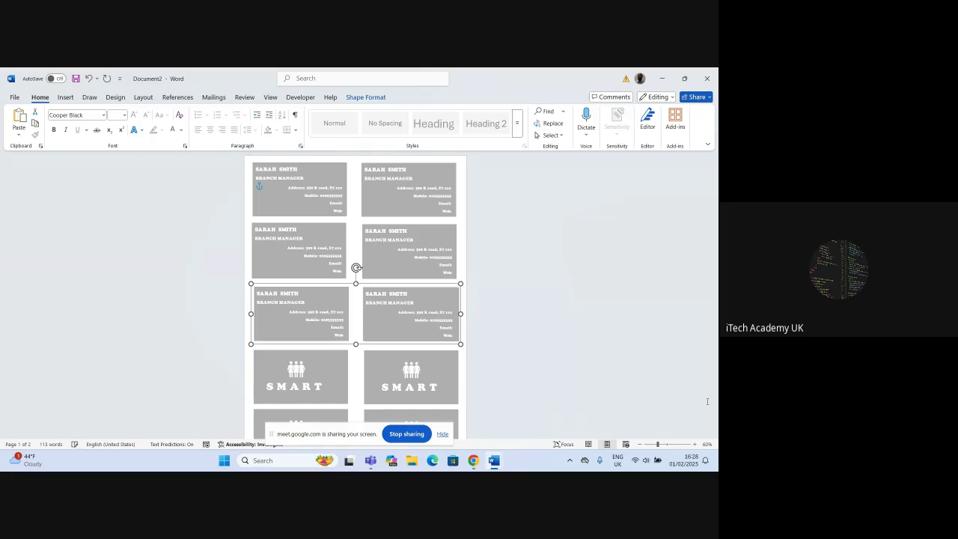
{"action": "key", "text": "Right"}
{"action": "key", "text": "Right"}
{"action": "key", "text": "Right"}
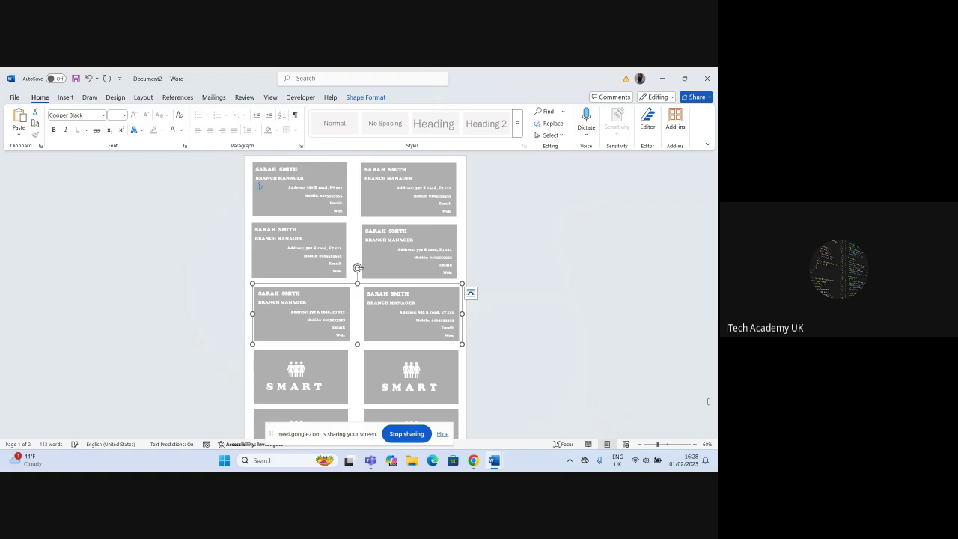
{"action": "key", "text": "Down"}
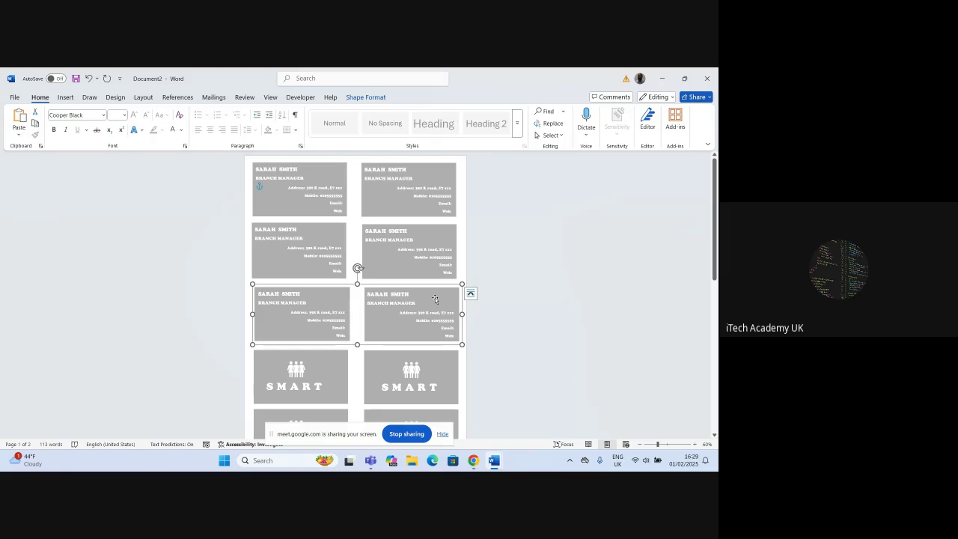
Duplicate the third-row pair of details cards over the fourth-row logo cards and nudge the copy into alignment.
{"action": "left_click_drag", "start_coordinate": [434, 300], "coordinate": [438, 353]}
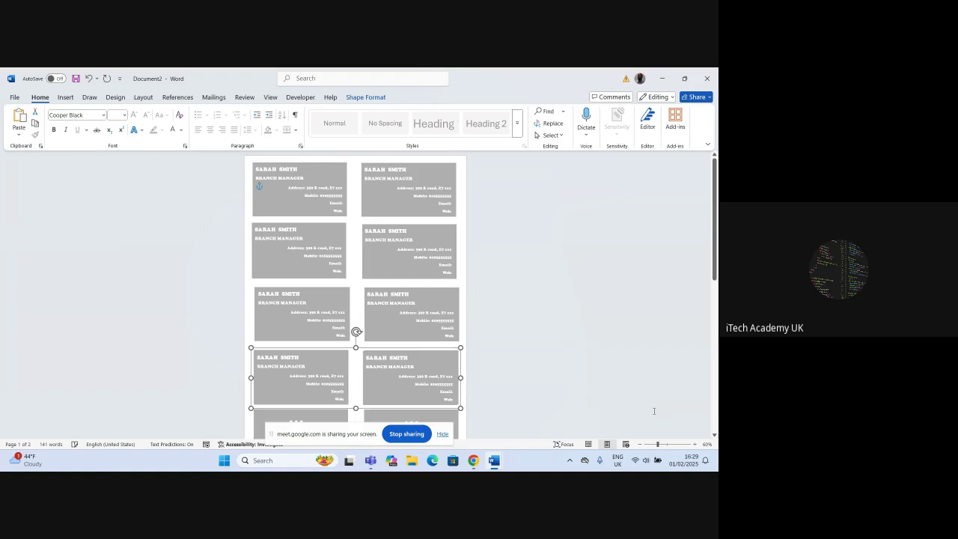
{"action": "key", "text": "Right"}
{"action": "key", "text": "Right"}
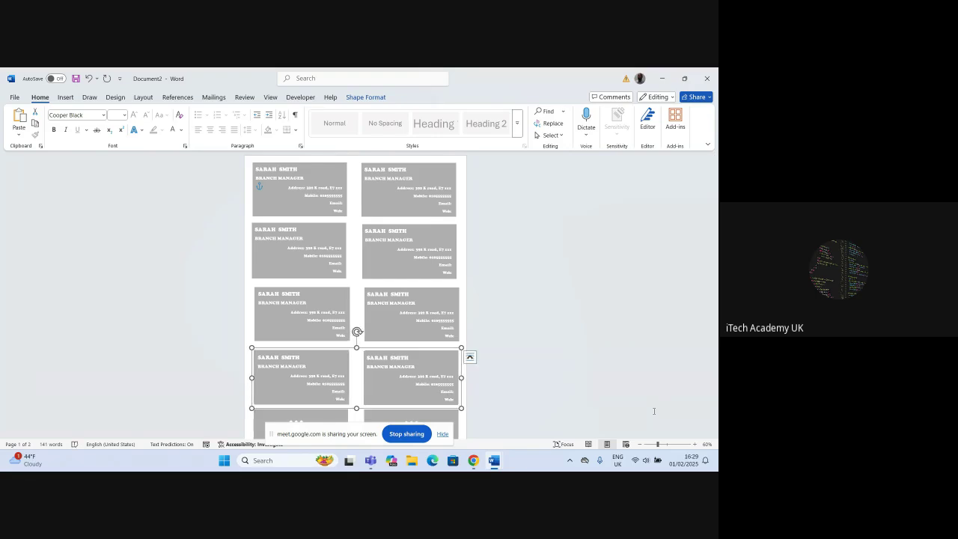
{"action": "key", "text": "Up"}
{"action": "key", "text": "Up"}
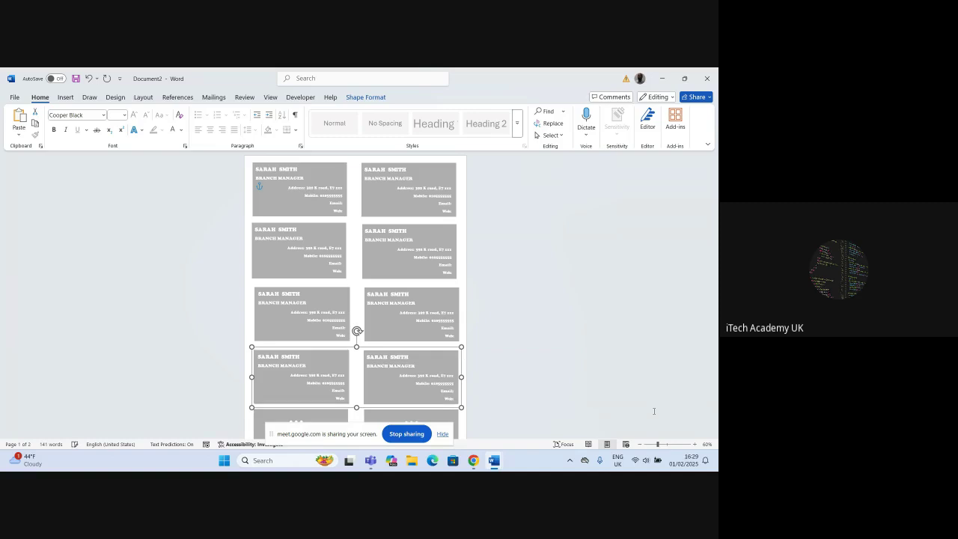
{"action": "key", "text": "Right"}
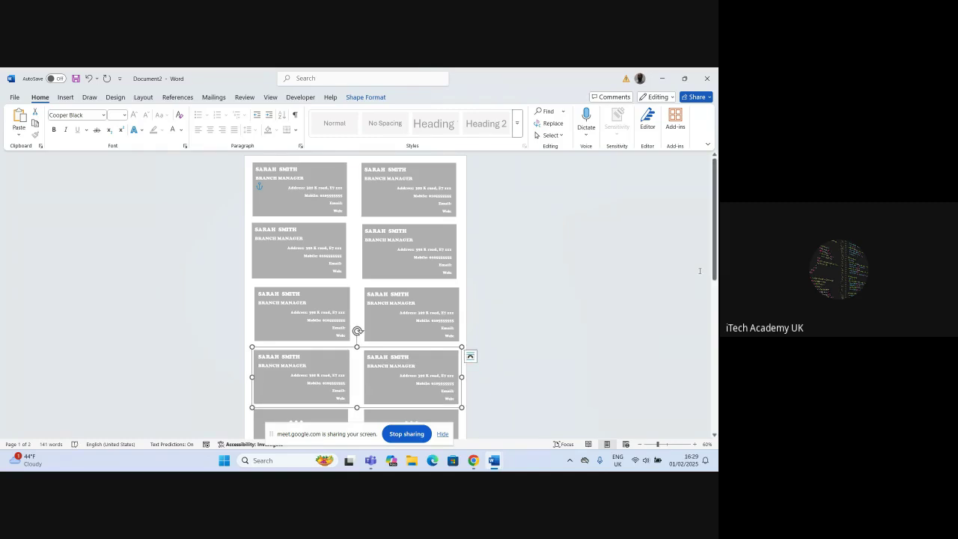
Duplicate the fourth-row pair of details cards over the two logo cards in the fifth row.
{"action": "scroll", "coordinate": [714, 284], "scroll_direction": "down", "scroll_amount": 3}
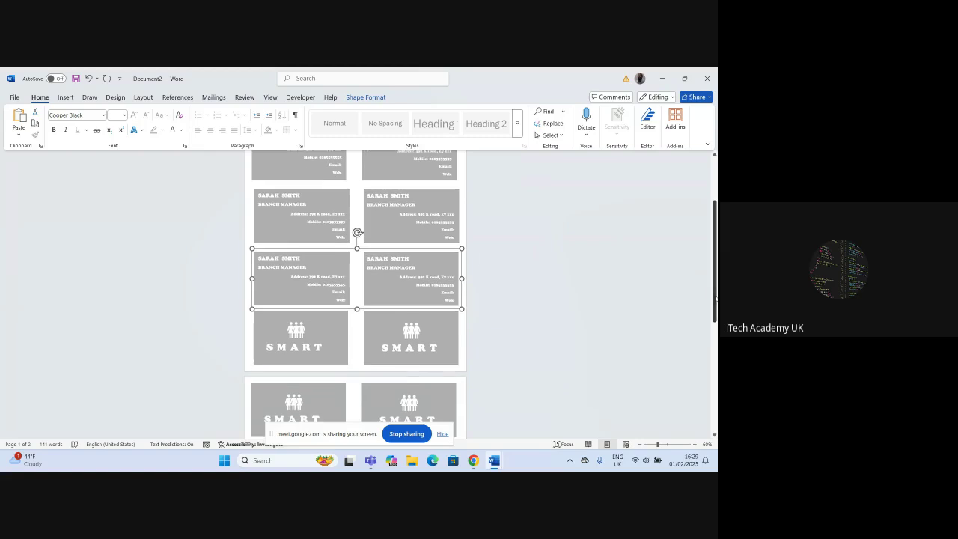
{"action": "left_click", "coordinate": [417, 252]}
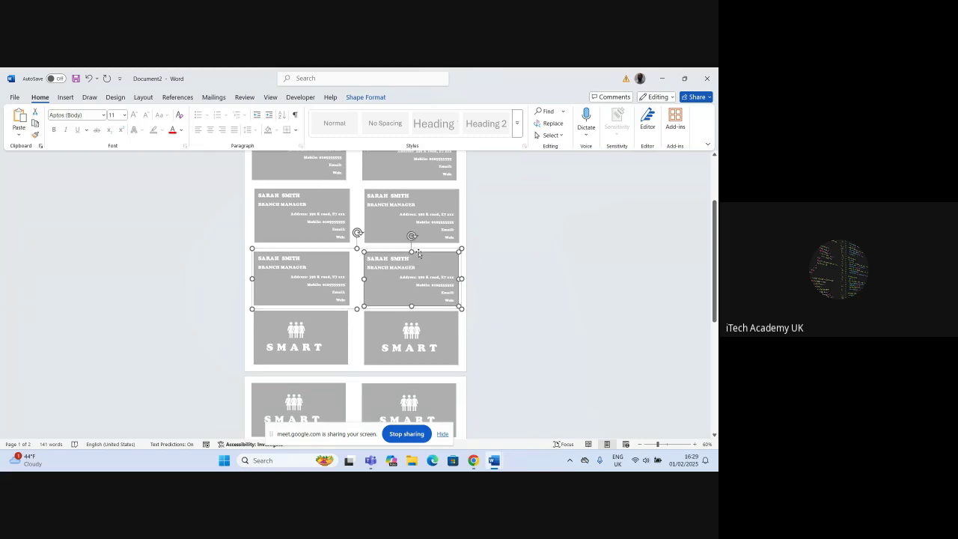
{"action": "left_click", "coordinate": [592, 293]}
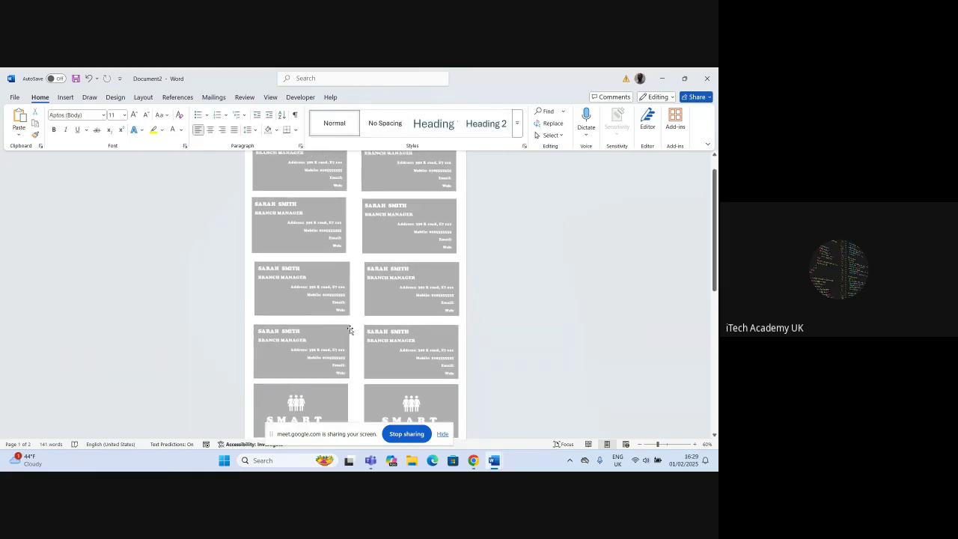
{"action": "left_click", "coordinate": [380, 328]}
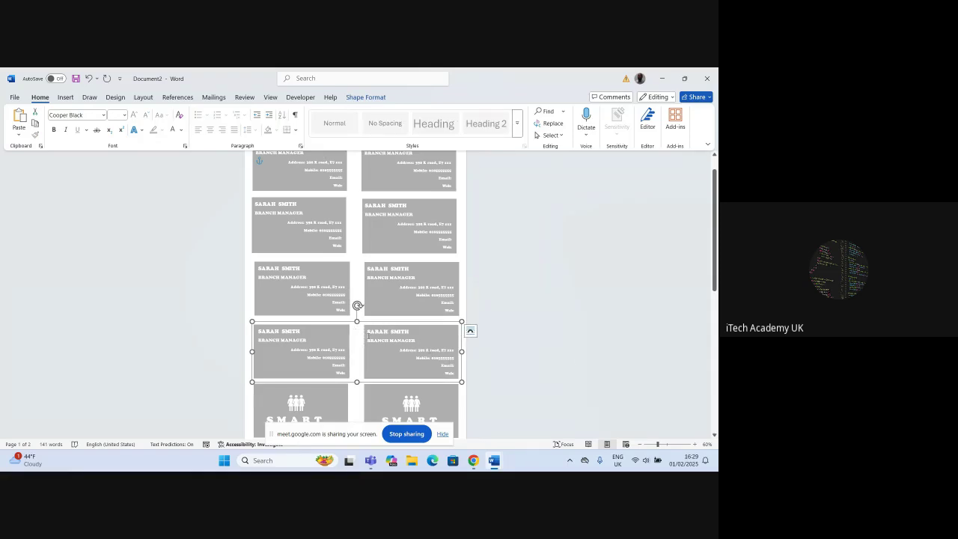
{"action": "left_click_drag", "start_coordinate": [401, 330], "coordinate": [400, 385]}
{"action": "left_click", "coordinate": [621, 367]}
{"action": "scroll", "coordinate": [625, 372], "scroll_direction": "down", "scroll_amount": 2}
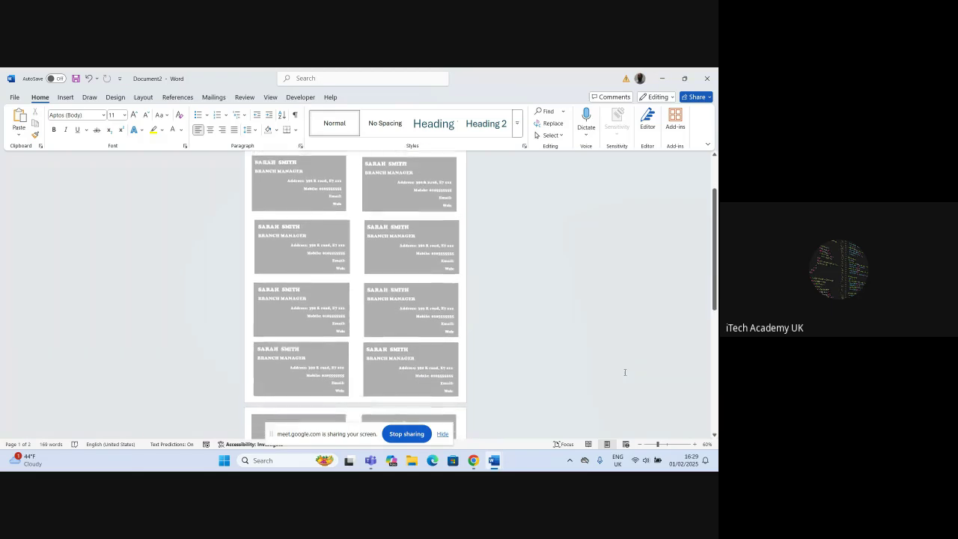
{"action": "scroll", "coordinate": [625, 372], "scroll_direction": "down", "scroll_amount": 1}
{"action": "scroll", "coordinate": [624, 372], "scroll_direction": "up", "scroll_amount": 1}
{"action": "scroll", "coordinate": [625, 372], "scroll_direction": "down", "scroll_amount": 1}
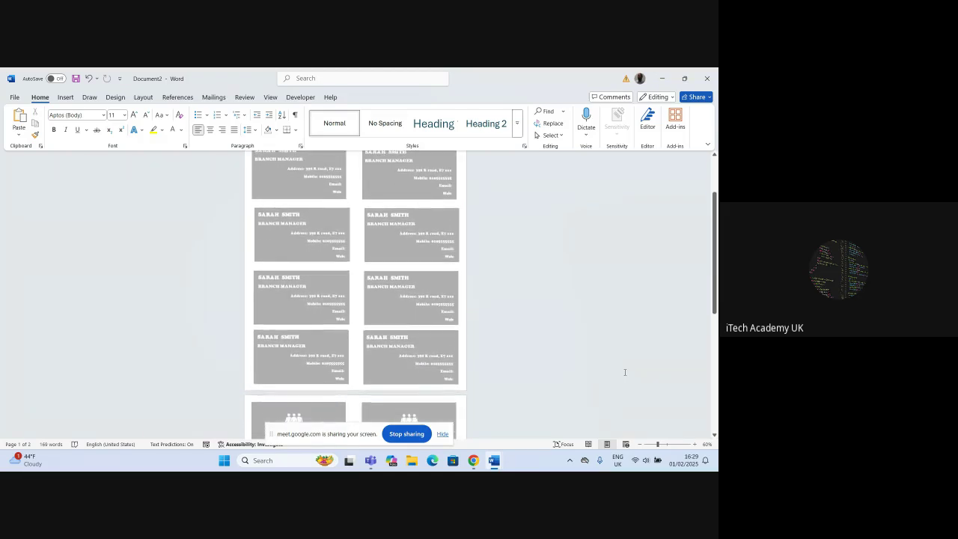
{"action": "scroll", "coordinate": [625, 372], "scroll_direction": "up", "scroll_amount": 2}
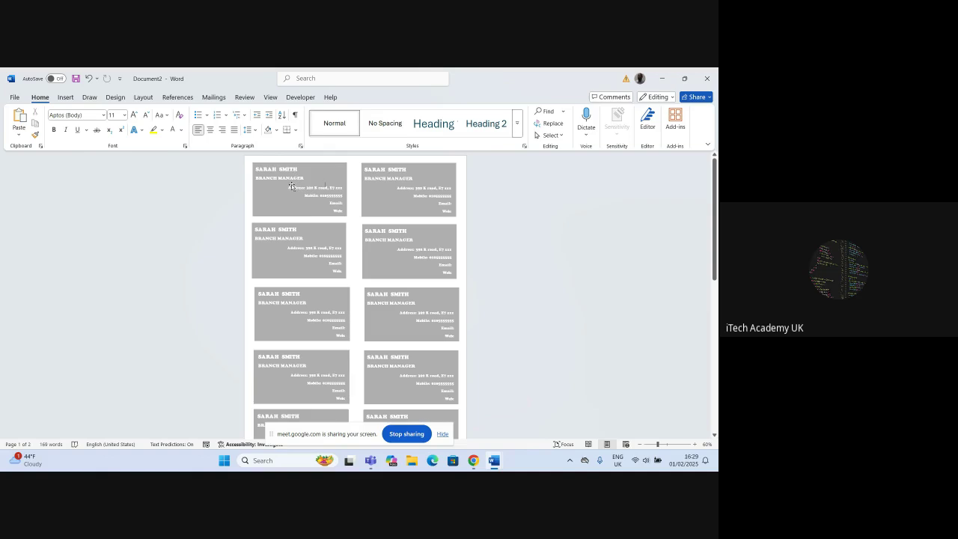
{"action": "left_click", "coordinate": [327, 173]}
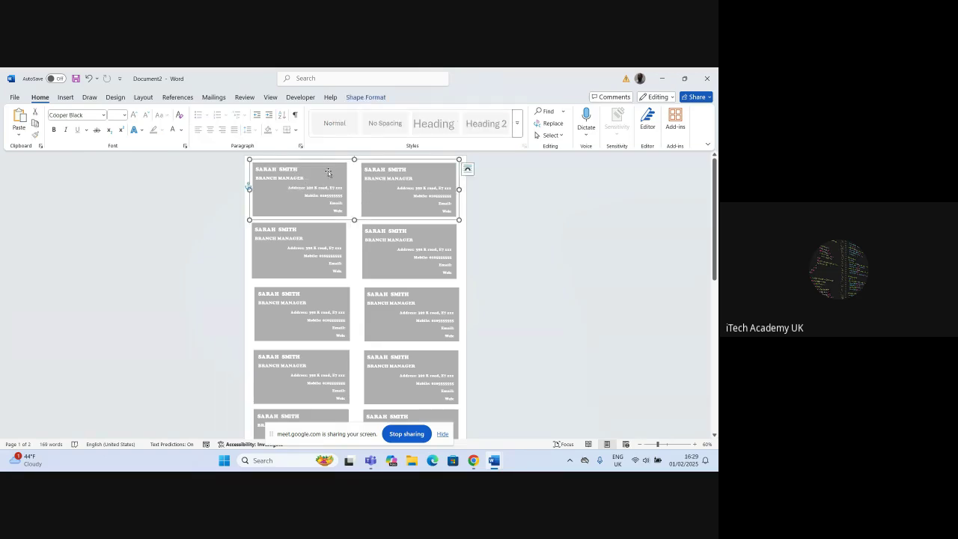
{"action": "left_click", "coordinate": [336, 232]}
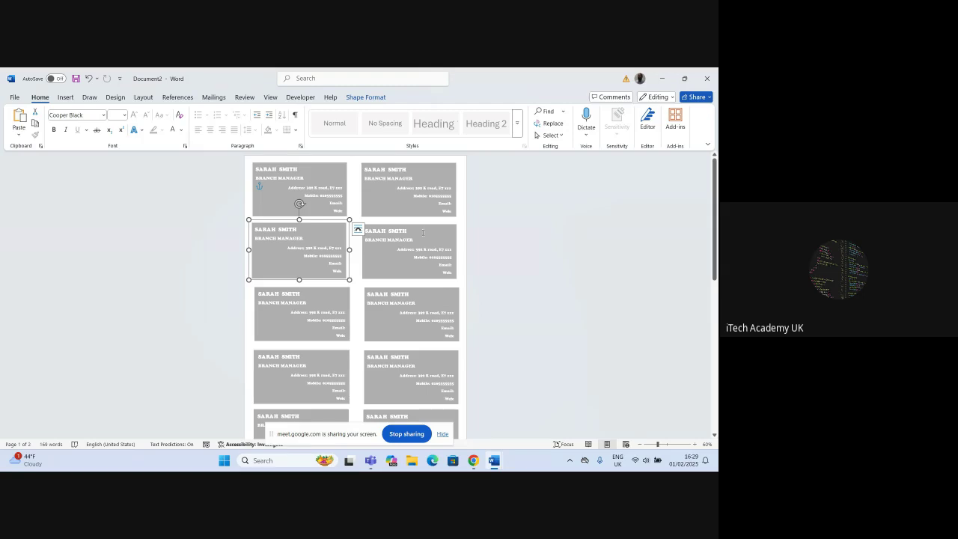
{"action": "left_click", "coordinate": [358, 229]}
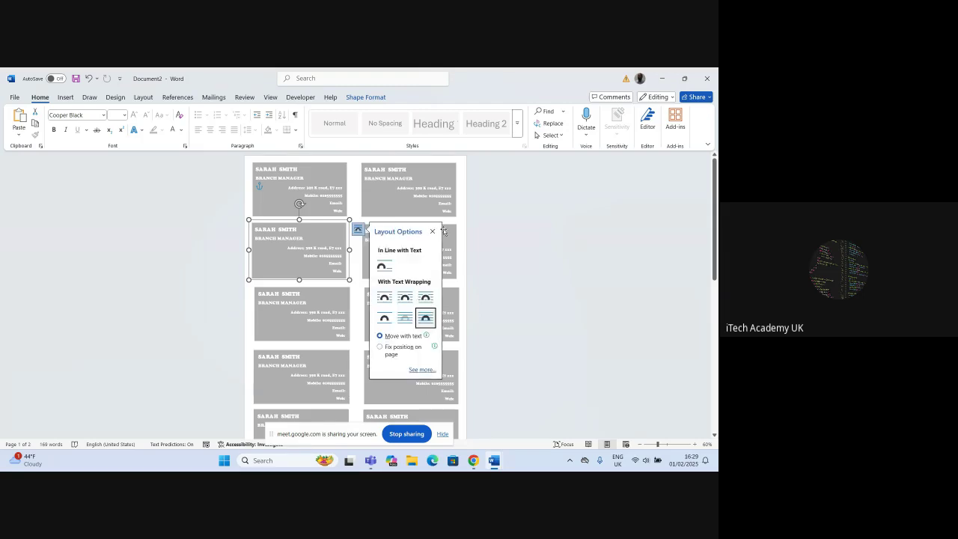
{"action": "left_click", "coordinate": [540, 261]}
Group all the details cards in the five rows of the first page into one object.
{"action": "left_click", "coordinate": [339, 233]}
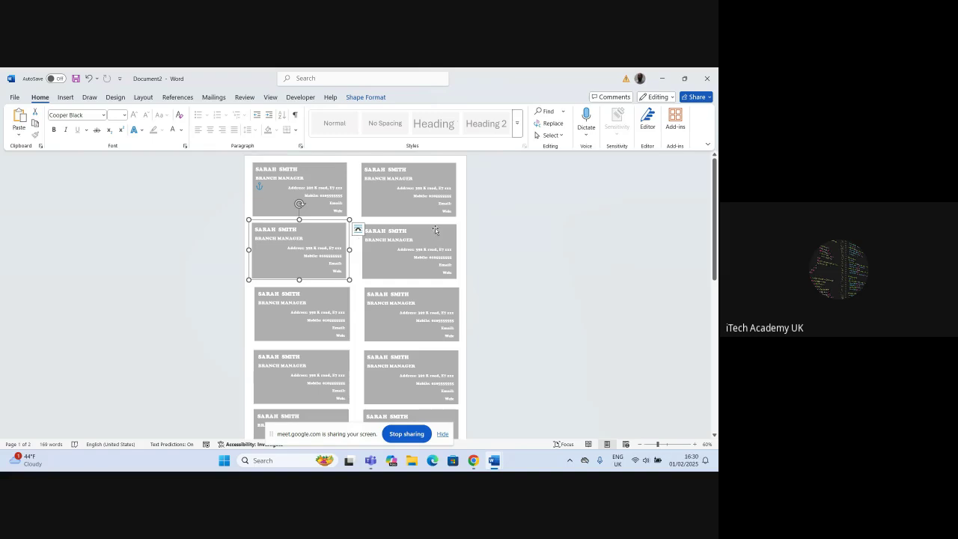
{"action": "left_click", "coordinate": [434, 231], "text": "shift"}
{"action": "left_click", "coordinate": [320, 297], "text": "shift"}
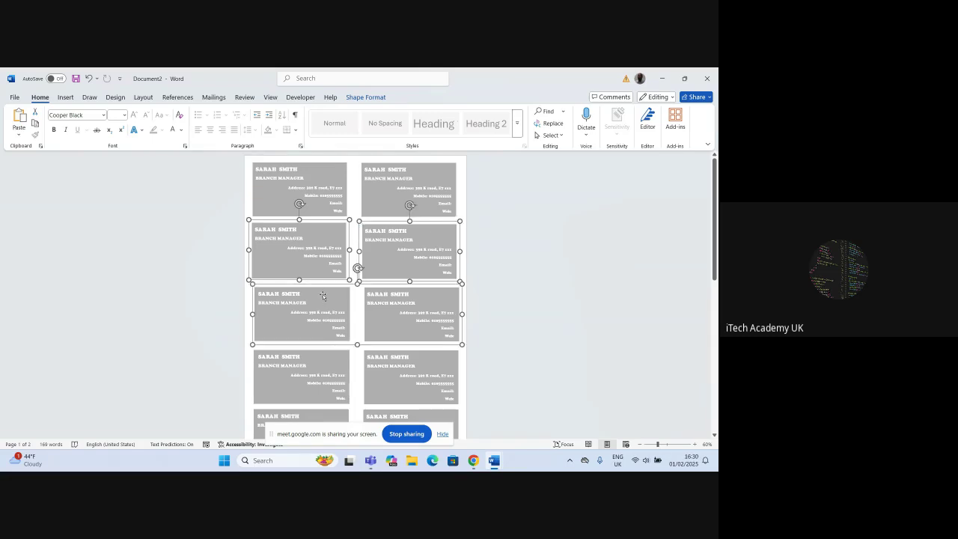
{"action": "left_click", "coordinate": [329, 361], "text": "shift"}
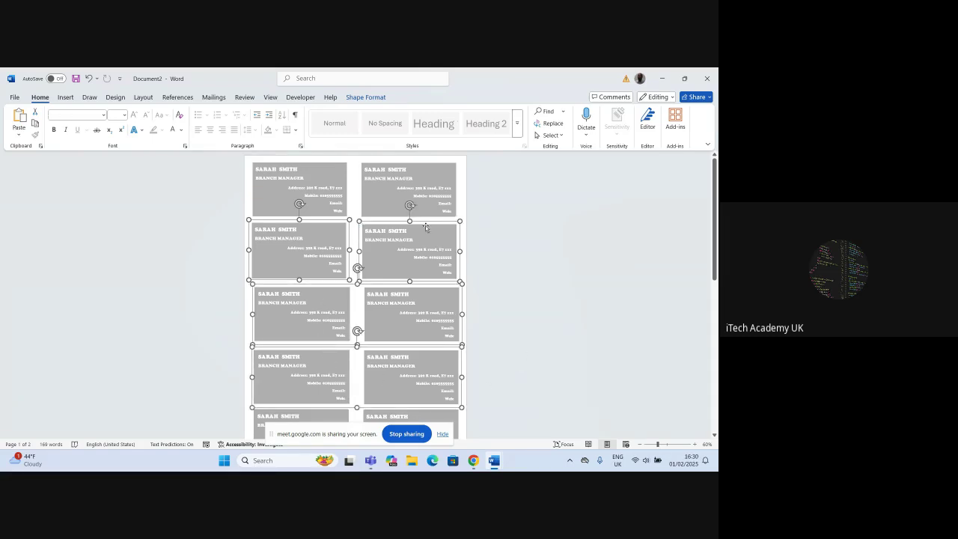
{"action": "left_click", "coordinate": [371, 185], "text": "shift"}
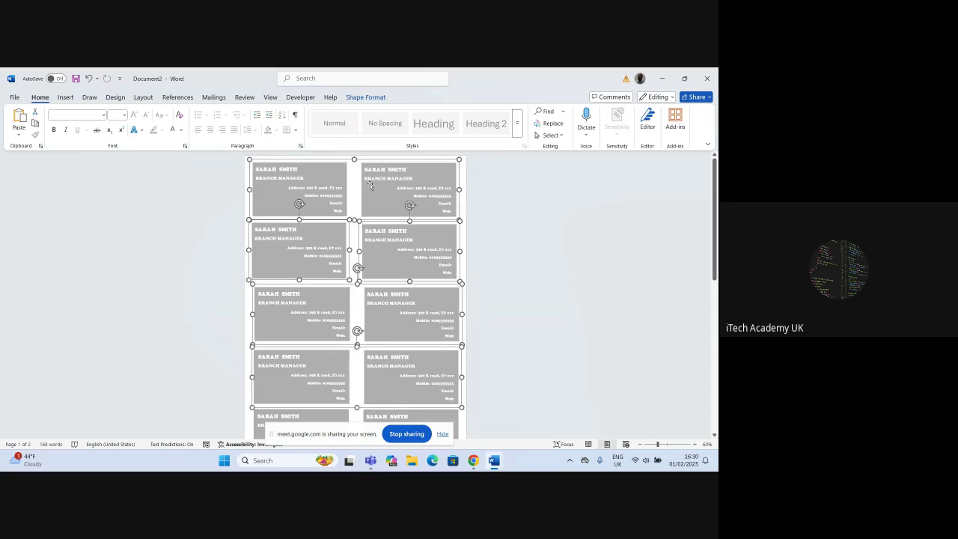
{"action": "left_click", "coordinate": [455, 413], "text": "shift"}
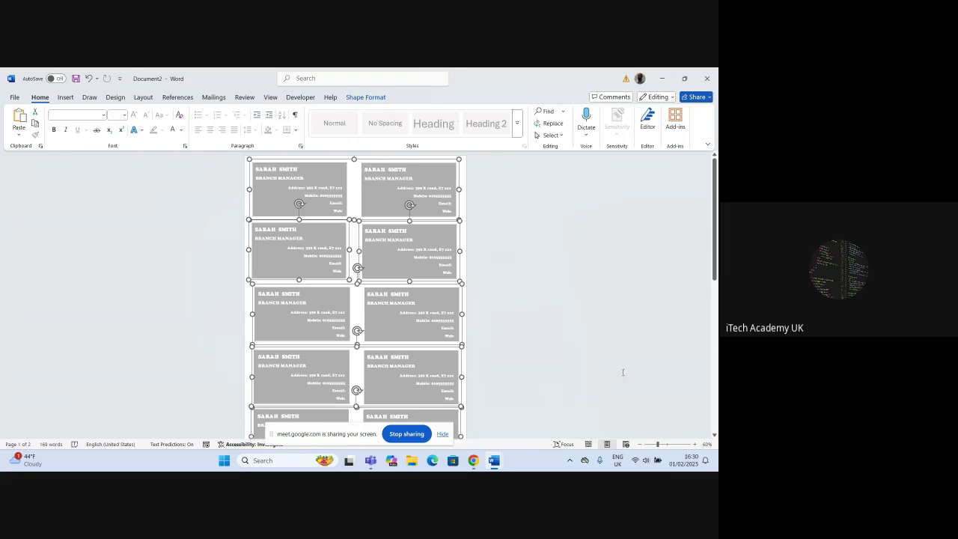
{"action": "mouse_move", "coordinate": [714, 246]}
{"action": "left_mouse_down"}
{"action": "mouse_move", "coordinate": [710, 281]}
{"action": "mouse_move", "coordinate": [705, 242]}
{"action": "left_mouse_up"}
{"action": "left_click", "coordinate": [362, 97]}
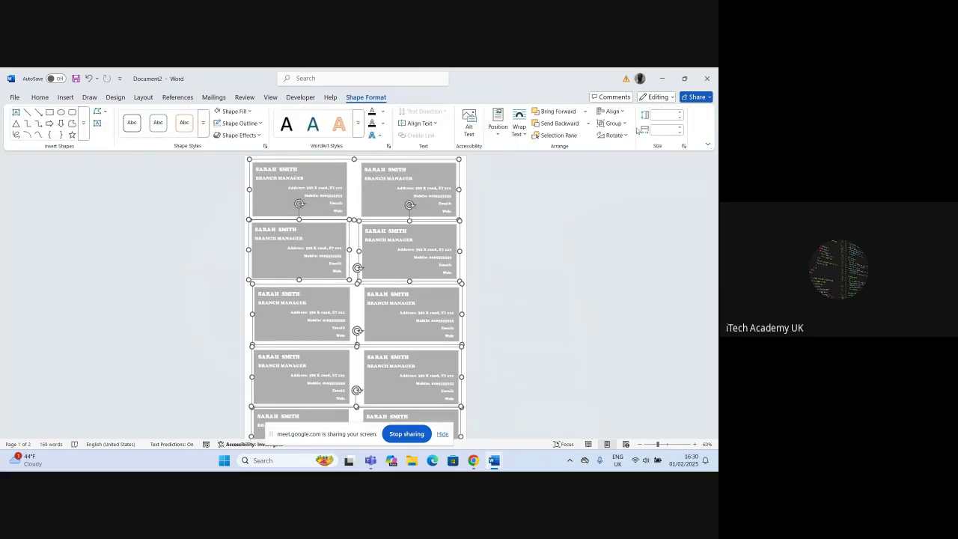
{"action": "left_click", "coordinate": [624, 123]}
{"action": "left_click", "coordinate": [622, 135]}
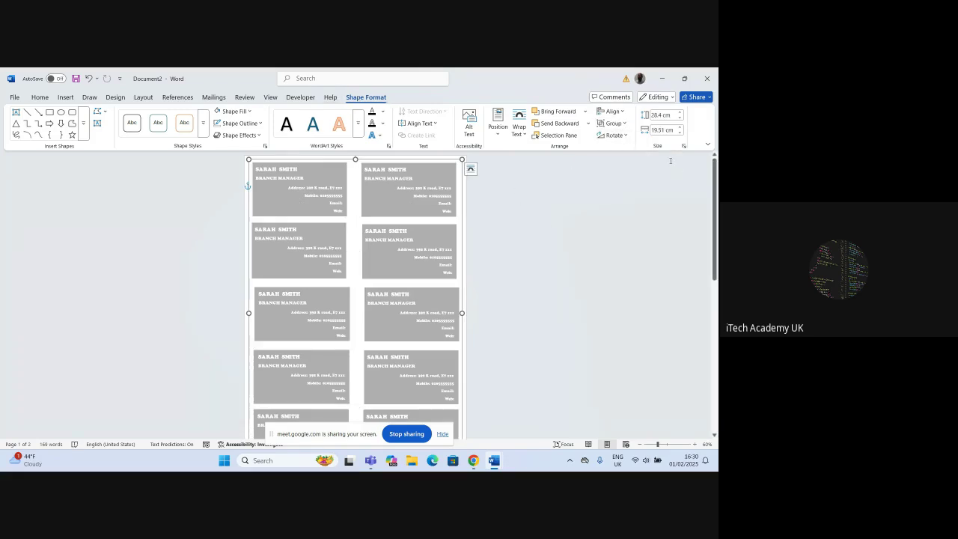
Align the grouped sheet of details cards to the center and middle relative to the page margins.
{"action": "left_click", "coordinate": [624, 113]}
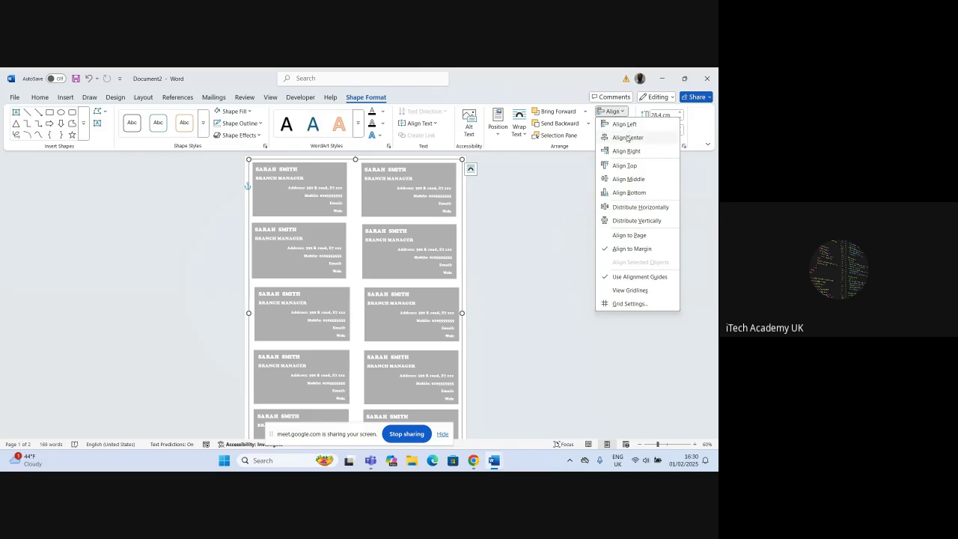
{"action": "left_click", "coordinate": [627, 138]}
{"action": "left_click", "coordinate": [568, 199]}
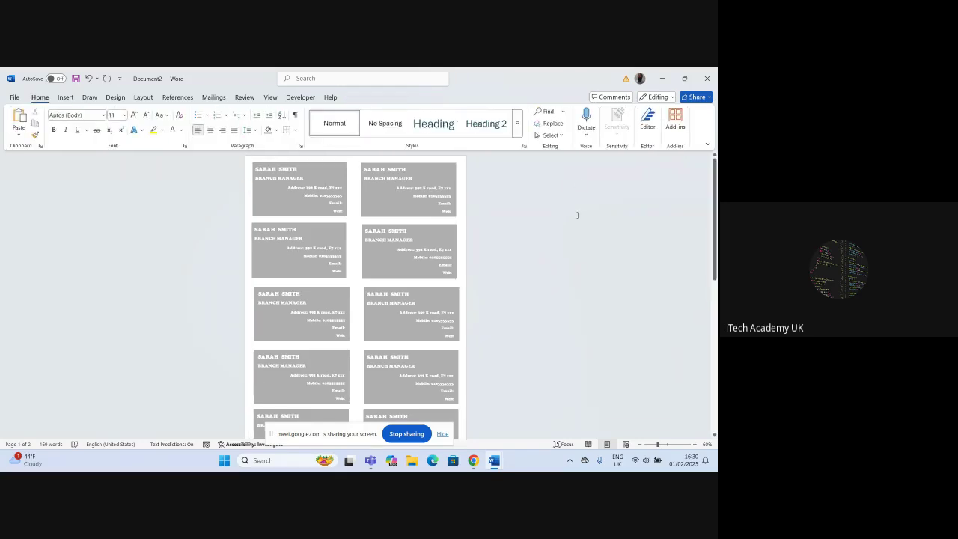
{"action": "left_click", "coordinate": [336, 172]}
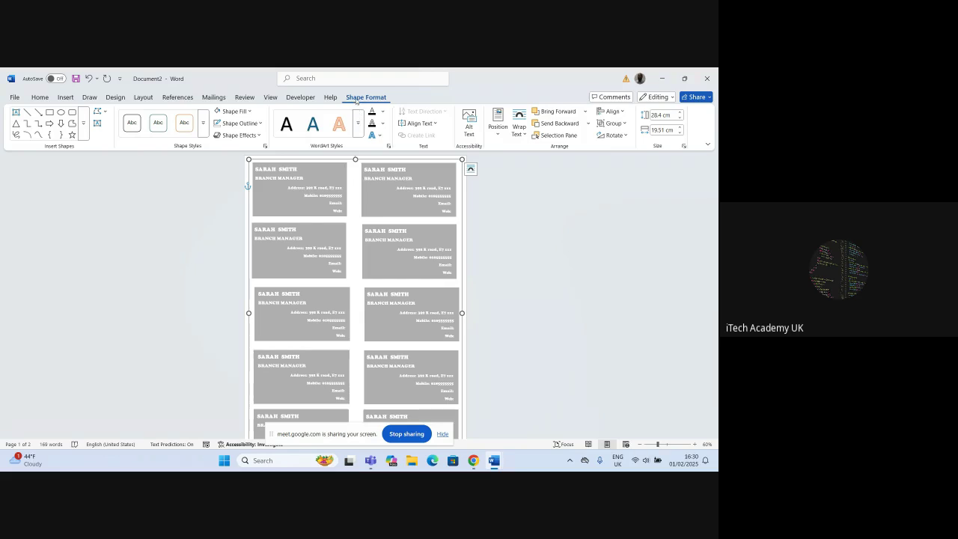
{"action": "left_click", "coordinate": [613, 110]}
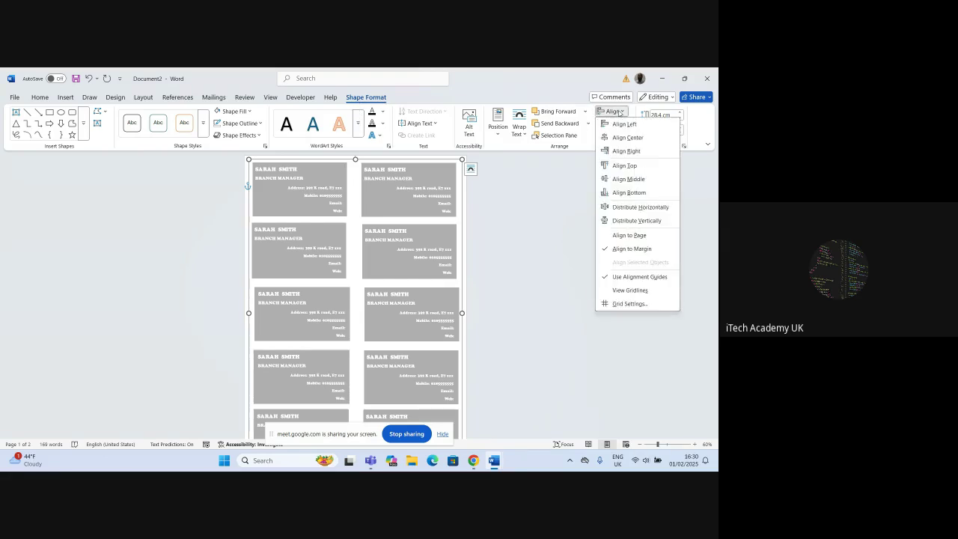
{"action": "left_click", "coordinate": [629, 179]}
{"action": "left_click", "coordinate": [604, 202]}
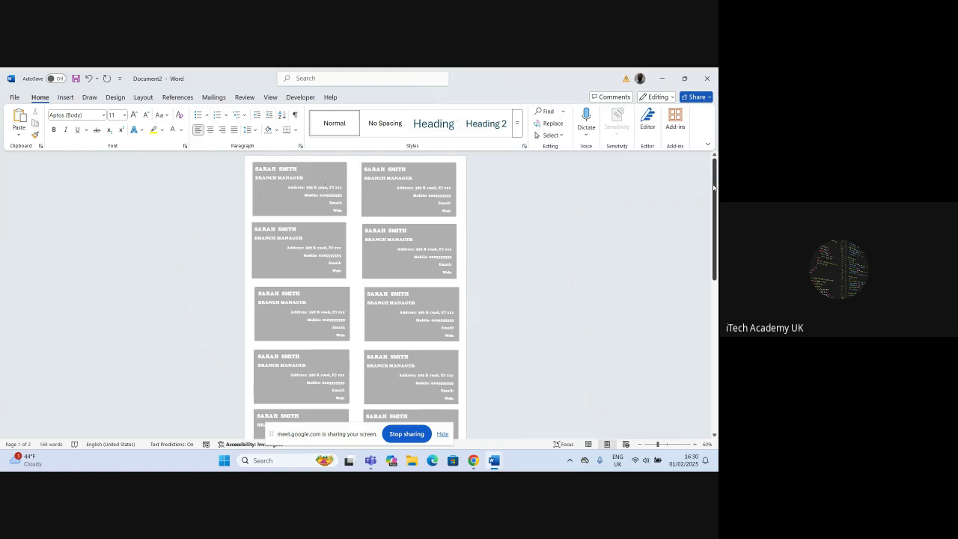
{"action": "left_click_drag", "start_coordinate": [713, 189], "coordinate": [699, 277]}
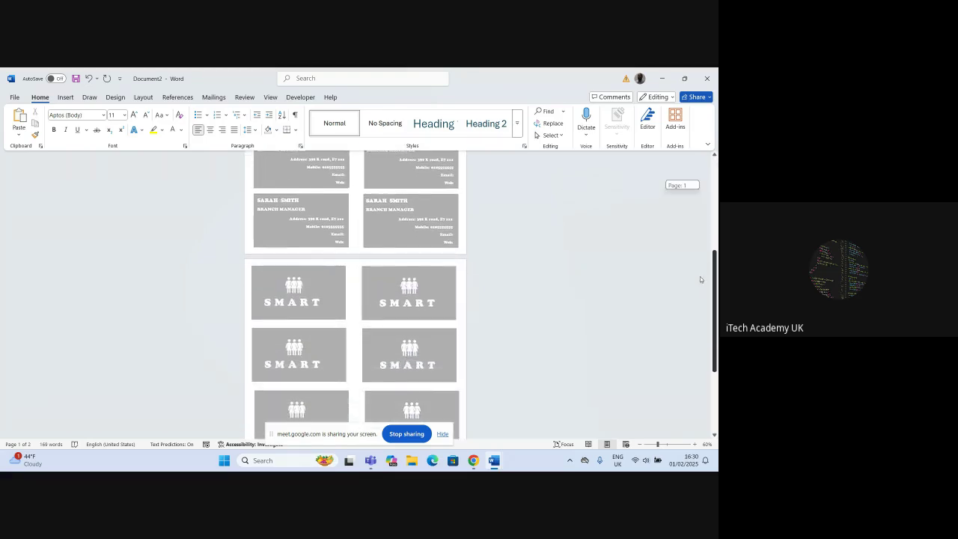
Group all the SMART logo cards in the five rows of the second page into one object.
{"action": "left_click", "coordinate": [315, 274]}
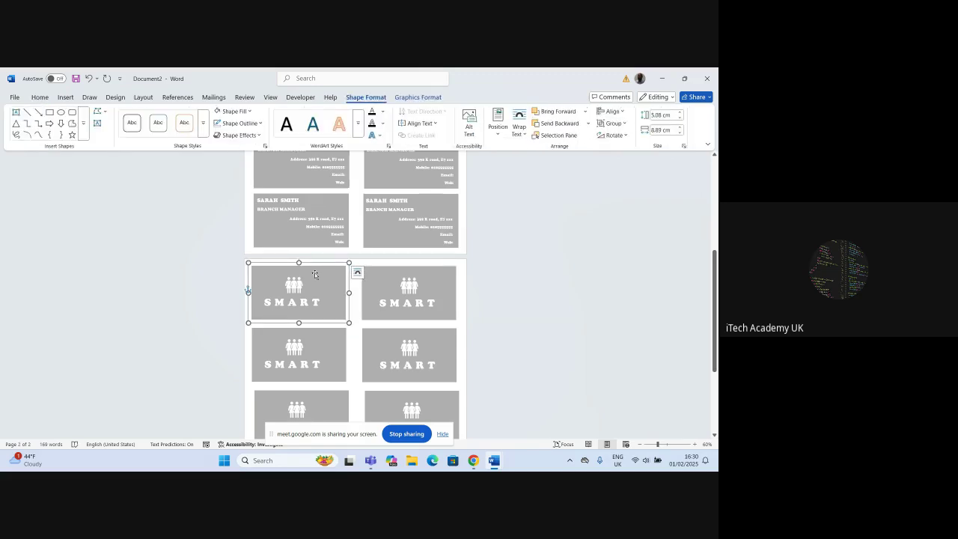
{"action": "left_click", "coordinate": [380, 274], "text": "shift"}
{"action": "left_click", "coordinate": [321, 331], "text": "shift"}
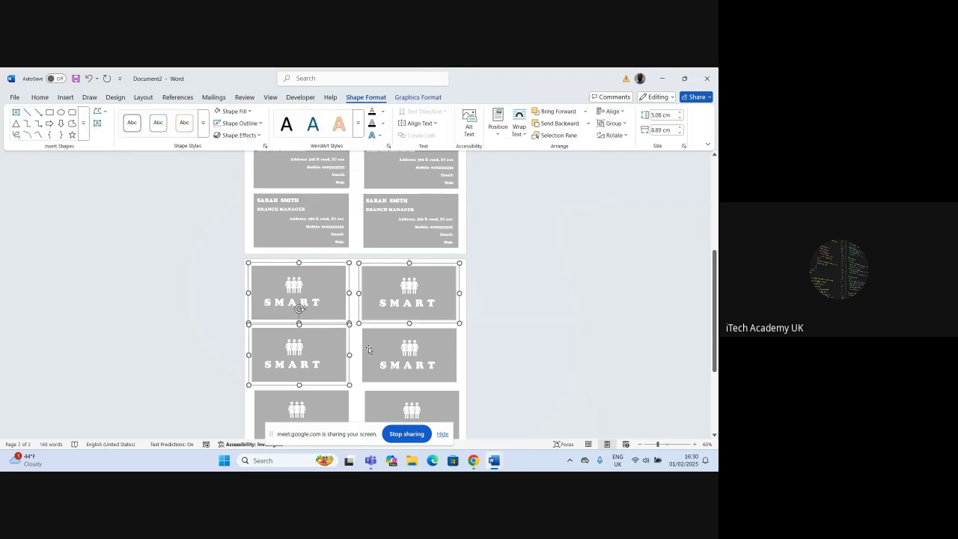
{"action": "left_click", "coordinate": [390, 348], "text": "shift"}
{"action": "left_click_drag", "start_coordinate": [716, 325], "coordinate": [712, 360]}
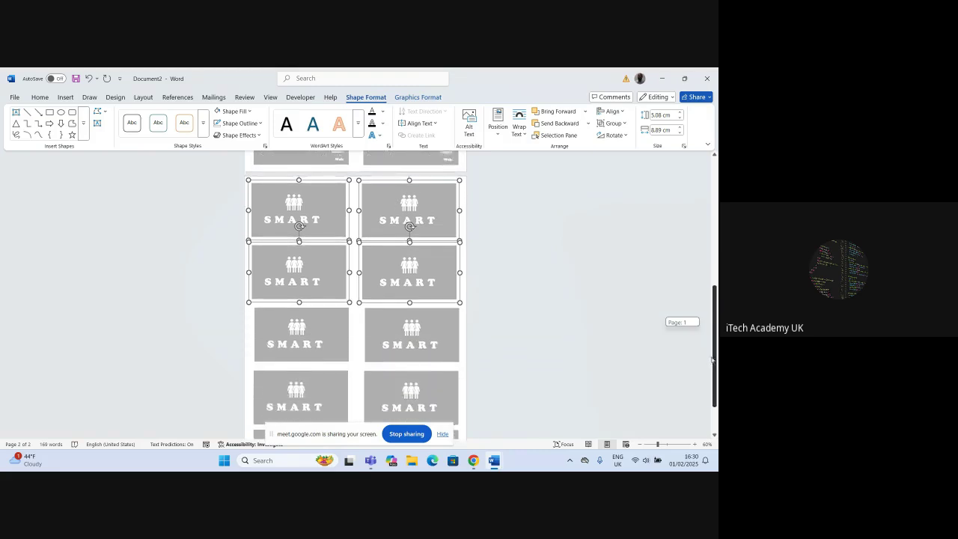
{"action": "left_click", "coordinate": [416, 323], "text": "shift"}
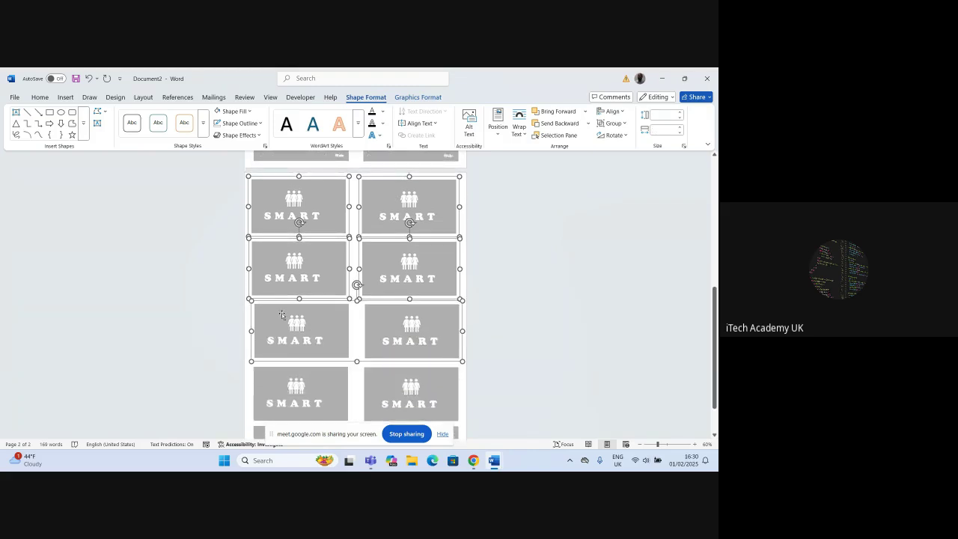
{"action": "left_click", "coordinate": [314, 389], "text": "shift"}
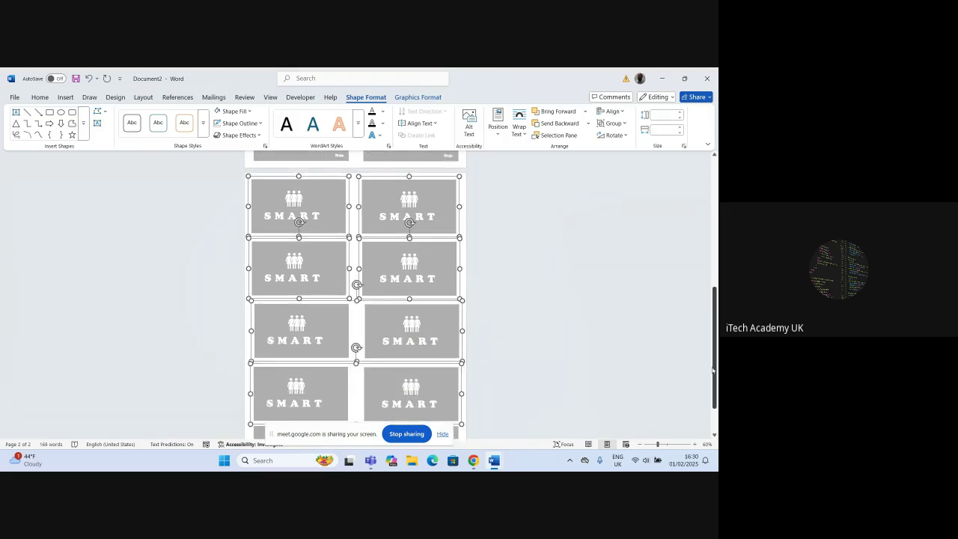
{"action": "left_click_drag", "start_coordinate": [714, 370], "coordinate": [713, 392]}
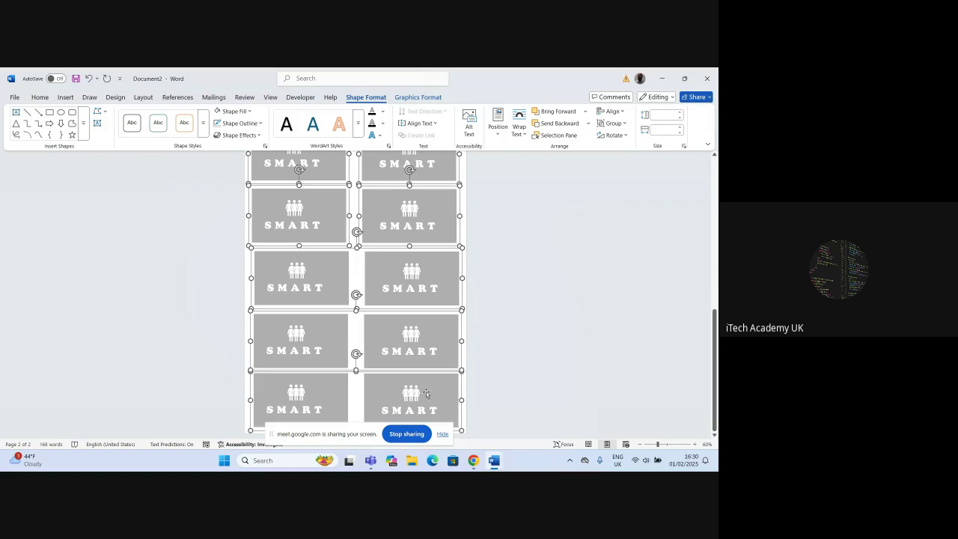
{"action": "left_click", "coordinate": [621, 124]}
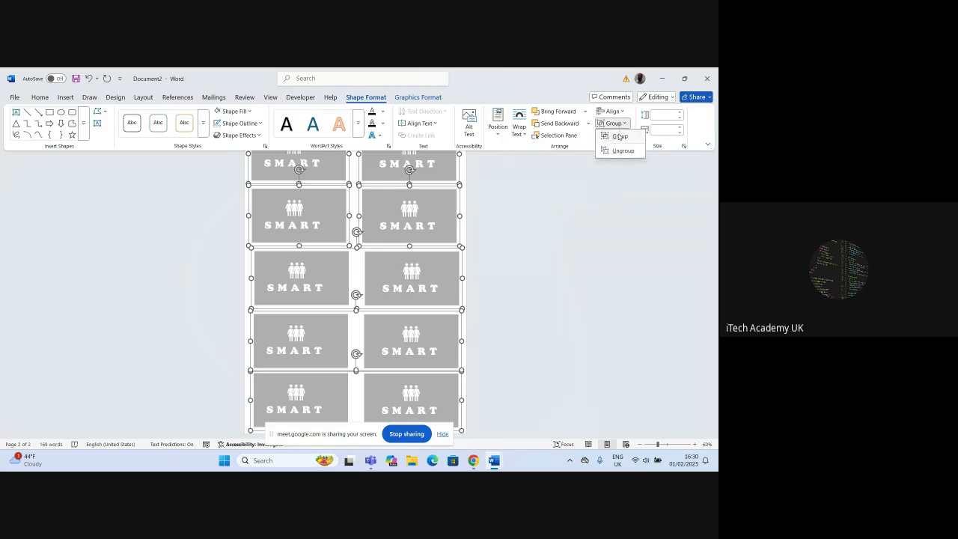
{"action": "left_click", "coordinate": [619, 136]}
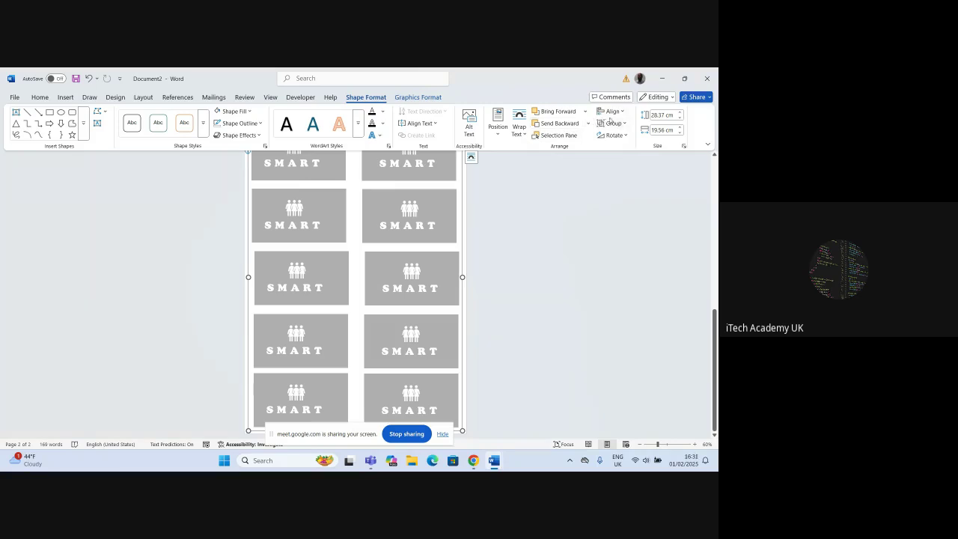
Center the grouped sheet of logo cards on the second page with the object alignment options.
{"action": "left_click", "coordinate": [616, 113]}
{"action": "left_click", "coordinate": [618, 116]}
{"action": "left_click", "coordinate": [617, 116]}
{"action": "left_click", "coordinate": [633, 177]}
Look over the spacing and alignment of the details cards on the first page.
{"action": "scroll", "coordinate": [608, 208], "scroll_direction": "up", "scroll_amount": 8}
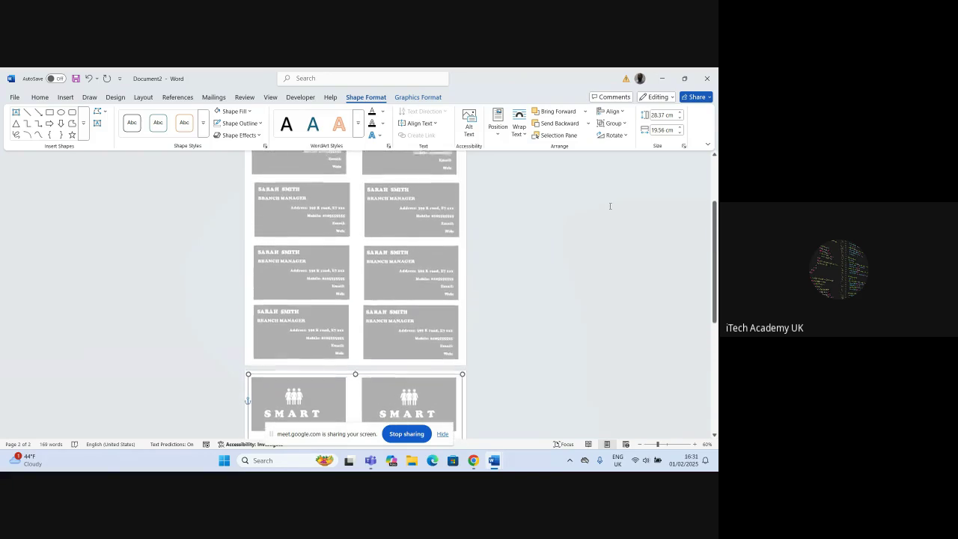
{"action": "scroll", "coordinate": [610, 206], "scroll_direction": "up", "scroll_amount": 3}
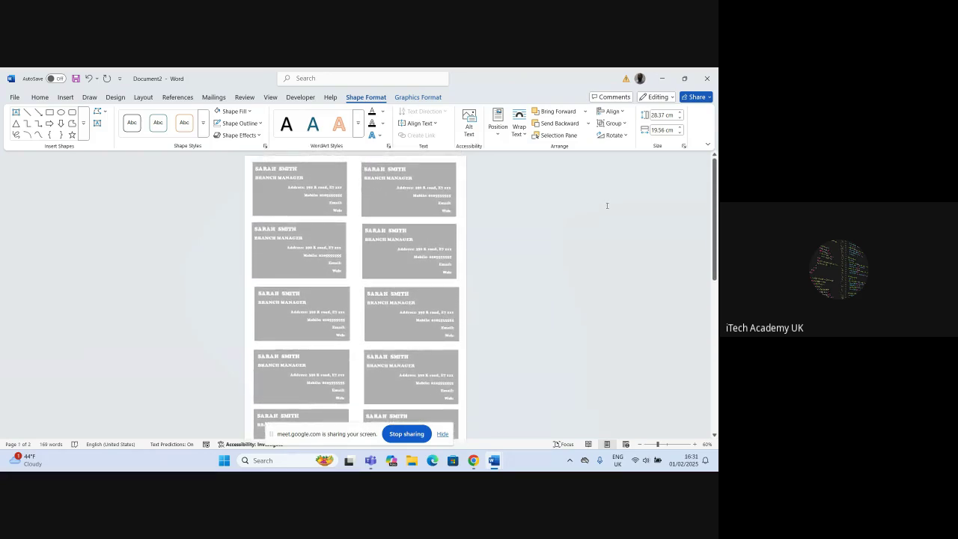
{"action": "scroll", "coordinate": [607, 205], "scroll_direction": "down", "scroll_amount": 3}
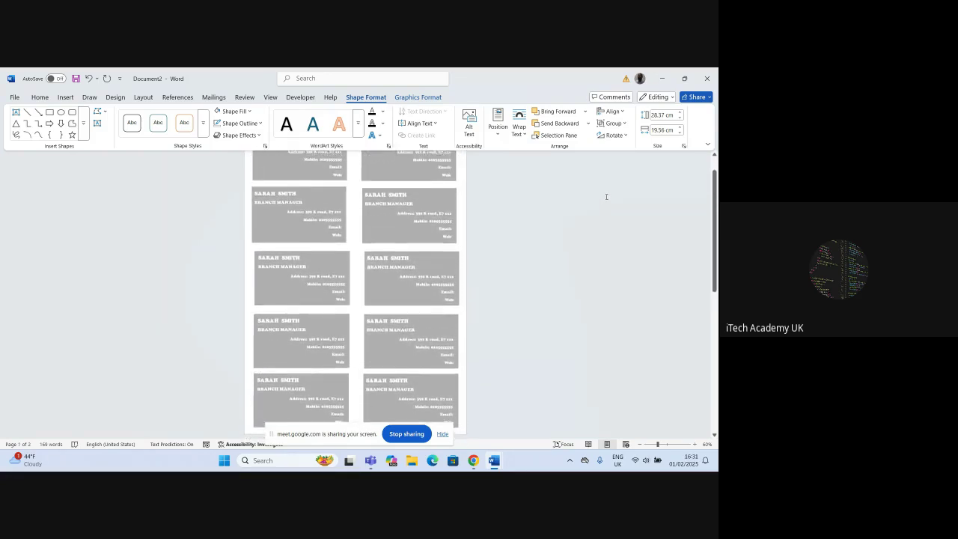
{"action": "scroll", "coordinate": [606, 196], "scroll_direction": "up", "scroll_amount": 1}
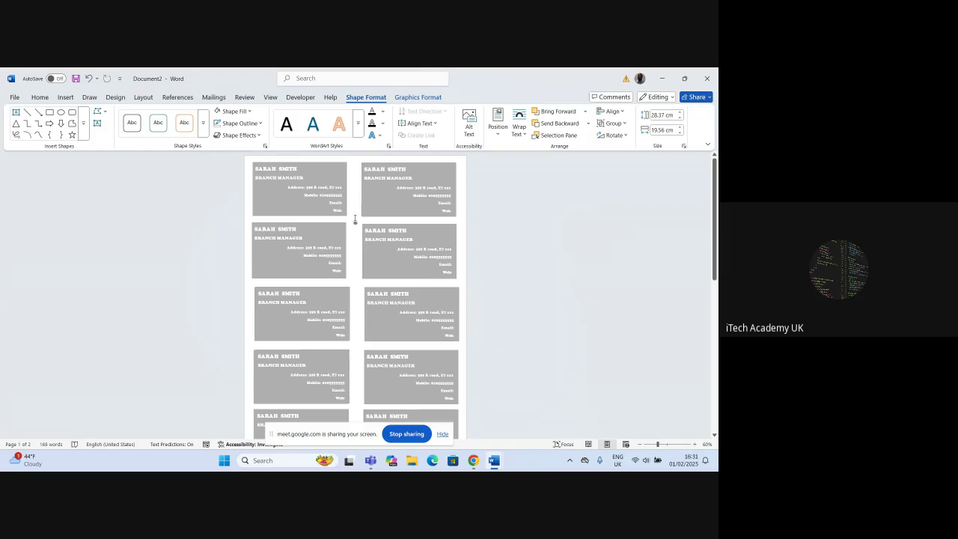
{"action": "scroll", "coordinate": [356, 224], "scroll_direction": "down", "scroll_amount": 3}
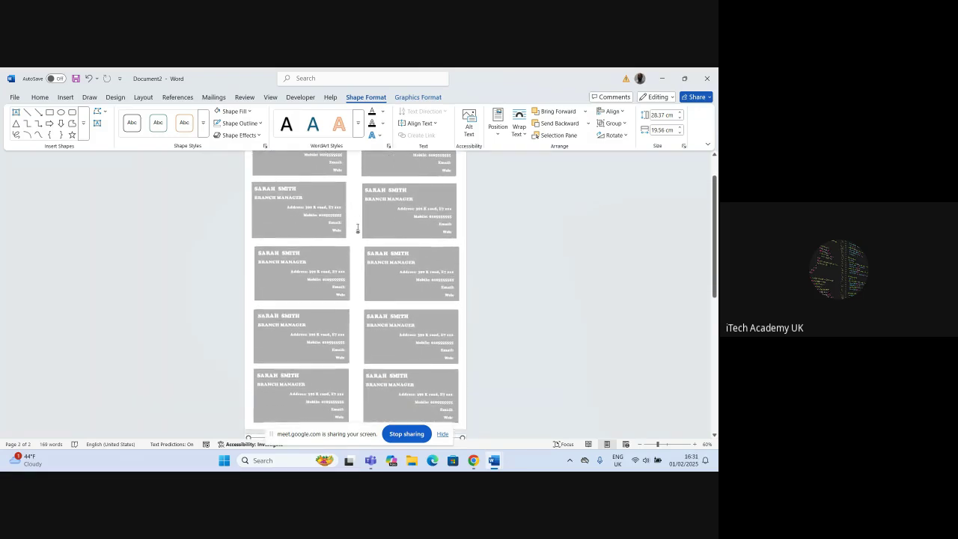
{"action": "scroll", "coordinate": [358, 229], "scroll_direction": "down", "scroll_amount": 2}
{"action": "scroll", "coordinate": [358, 229], "scroll_direction": "up", "scroll_amount": 2}
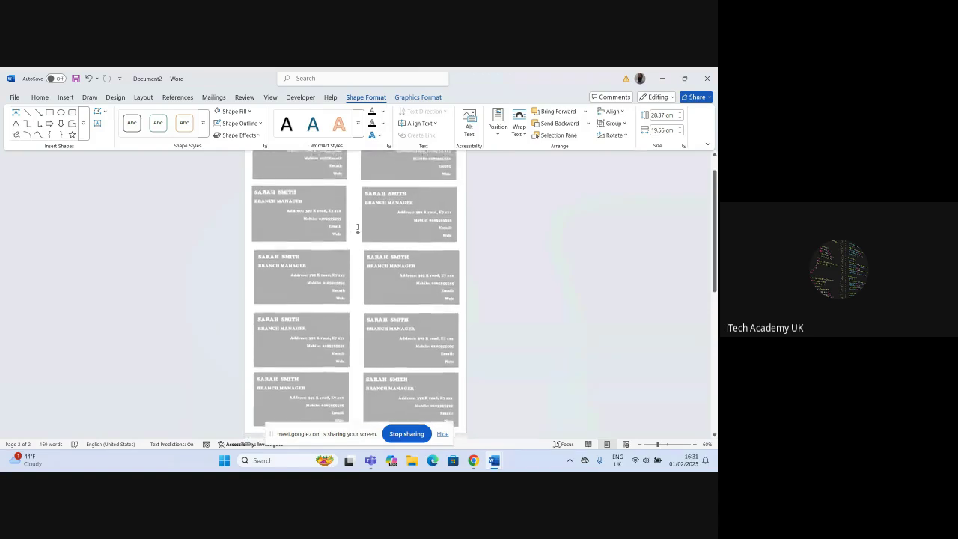
{"action": "scroll", "coordinate": [357, 229], "scroll_direction": "up", "scroll_amount": 2}
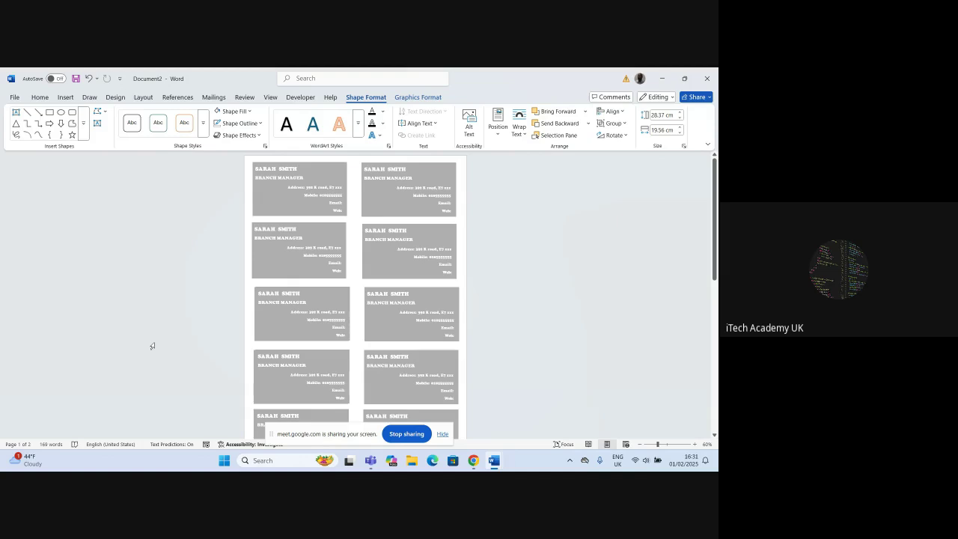
Set the document's print options to Manually Print on Both Sides with 50 copies.
{"action": "key", "text": "ctrl+p"}
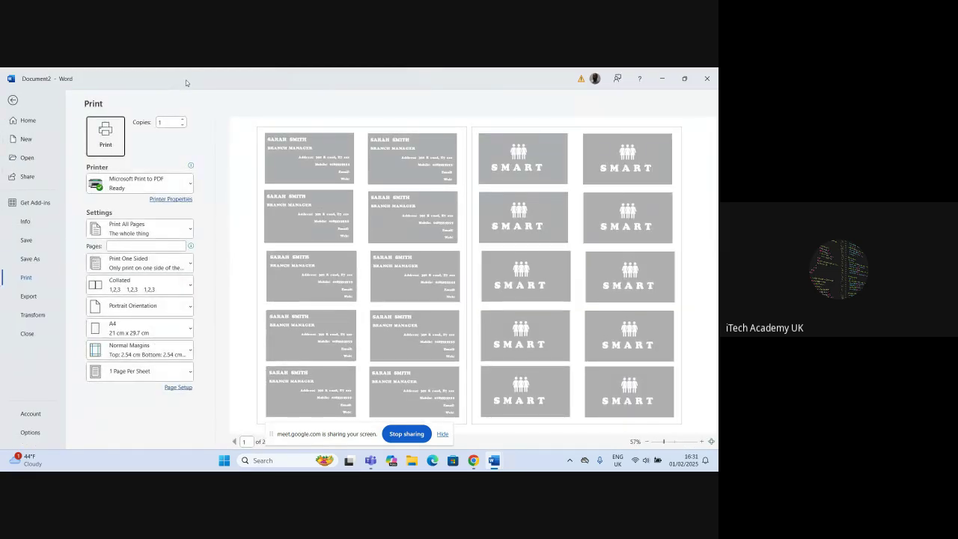
{"action": "left_click", "coordinate": [189, 264]}
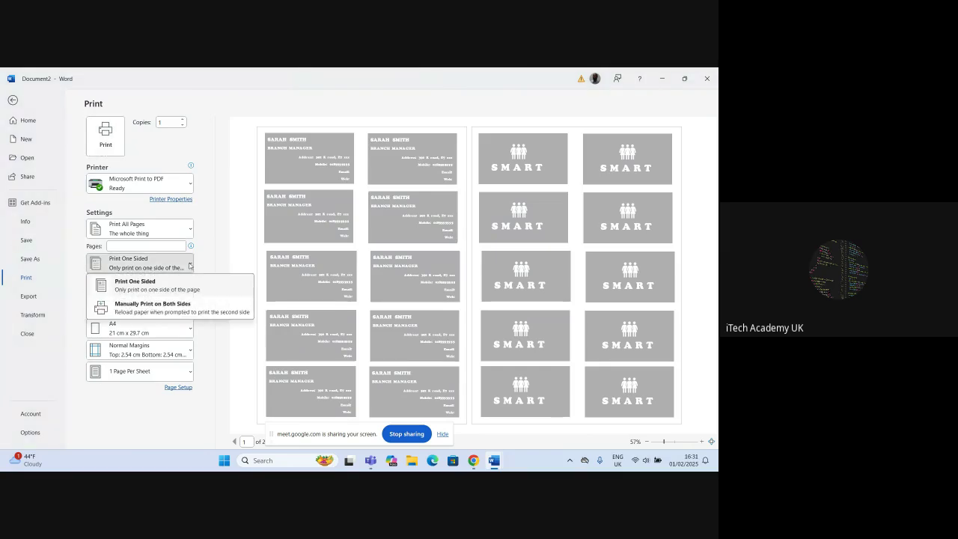
{"action": "left_click", "coordinate": [165, 307]}
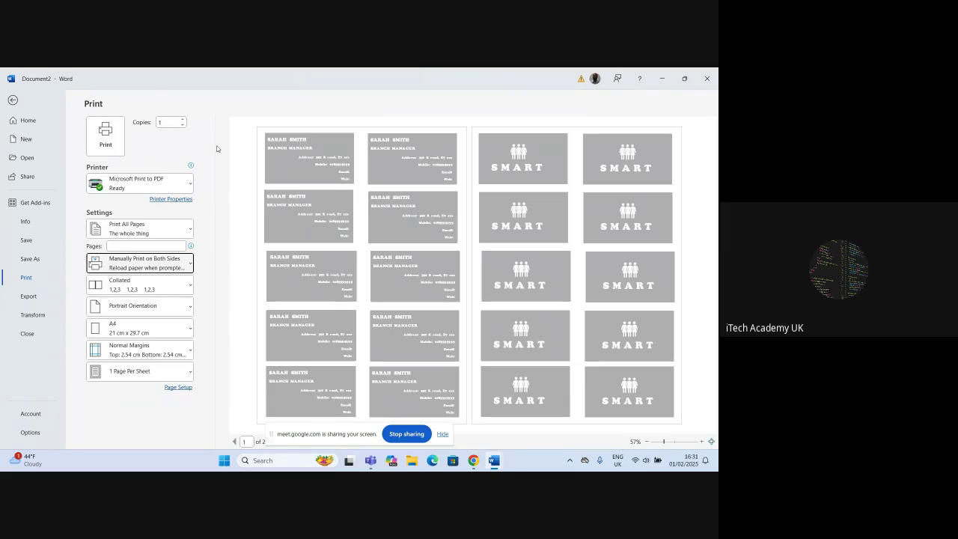
{"action": "double_click", "coordinate": [170, 123]}
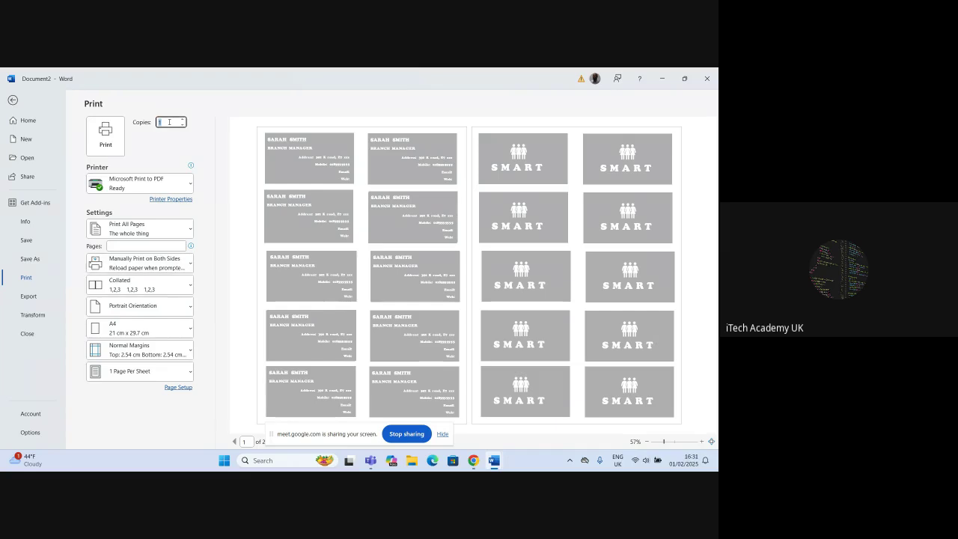
{"action": "type", "text": "50"}
Switch to the Google Meet window in Chrome and close the Recording panel.
{"action": "mouse_move", "coordinate": [473, 461]}
{"action": "left_click", "coordinate": [445, 440]}
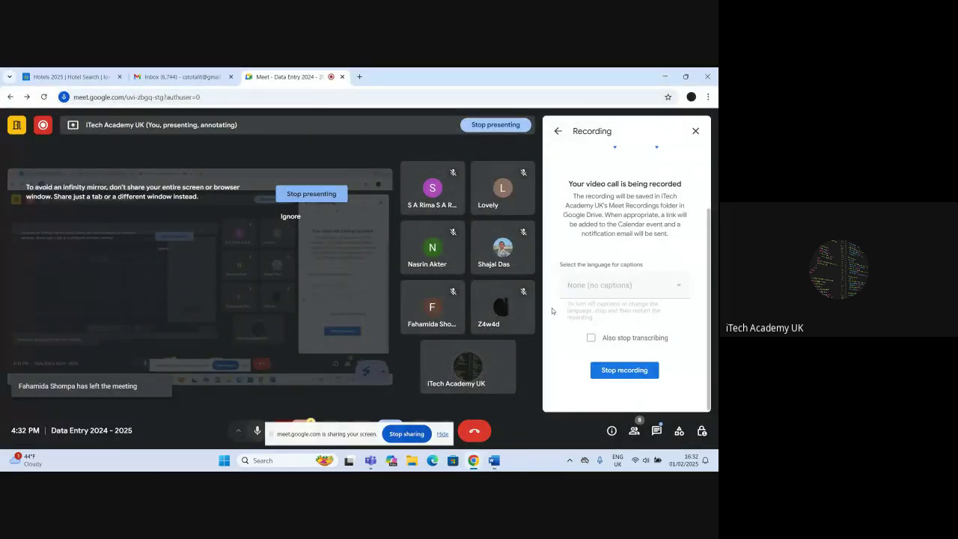
{"action": "left_click", "coordinate": [695, 132]}
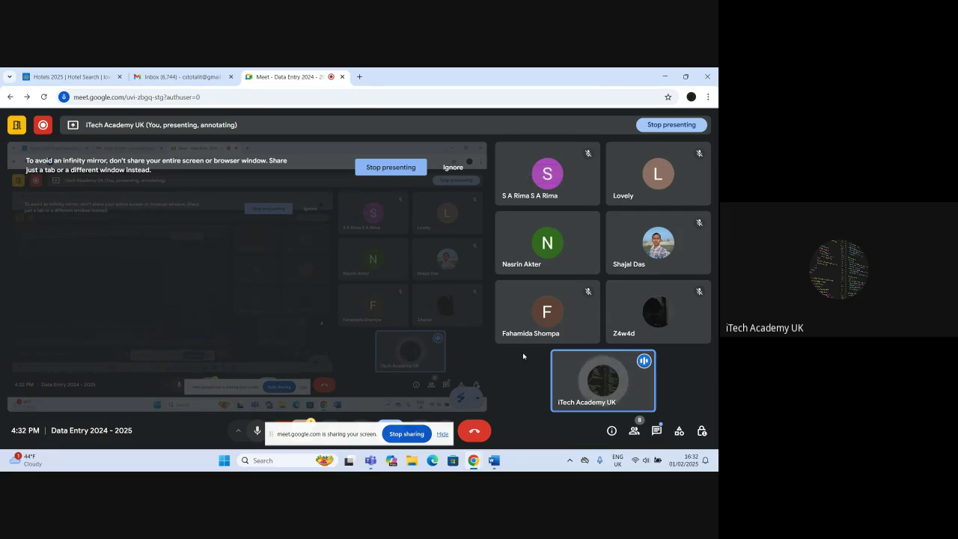
Switch back to Word, leave the print settings and look over both sheets of business cards.
{"action": "mouse_move", "coordinate": [494, 460]}
{"action": "left_click", "coordinate": [572, 415]}
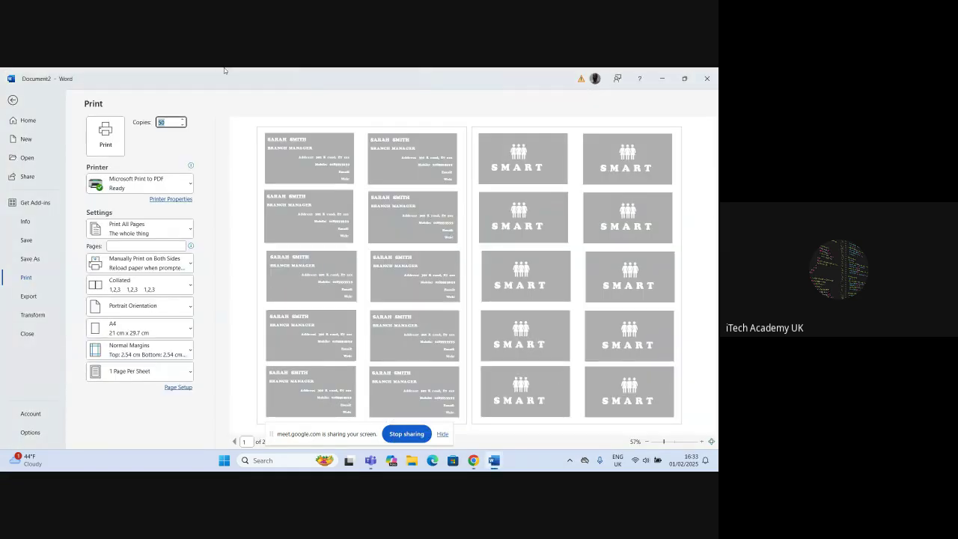
{"action": "key", "text": "Escape"}
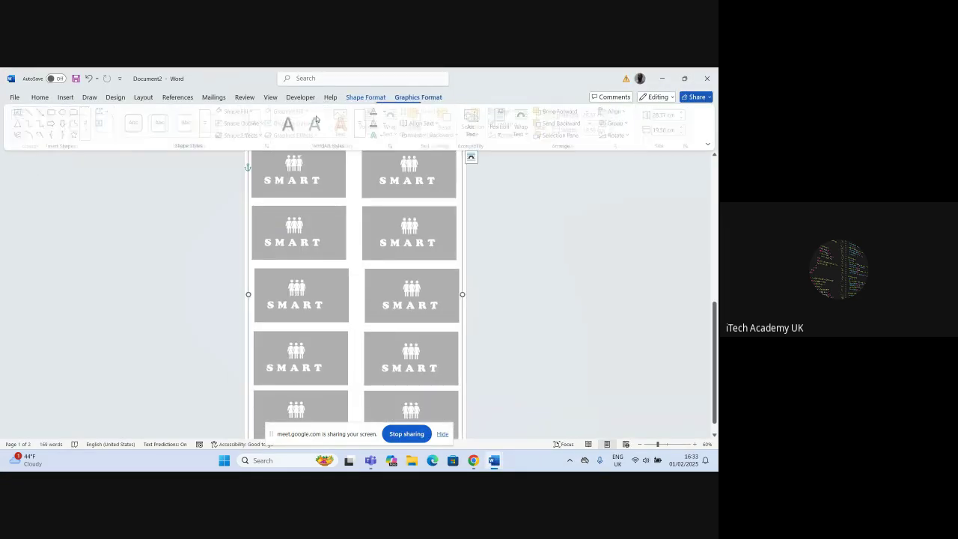
{"action": "scroll", "coordinate": [407, 252], "scroll_direction": "up", "scroll_amount": 2}
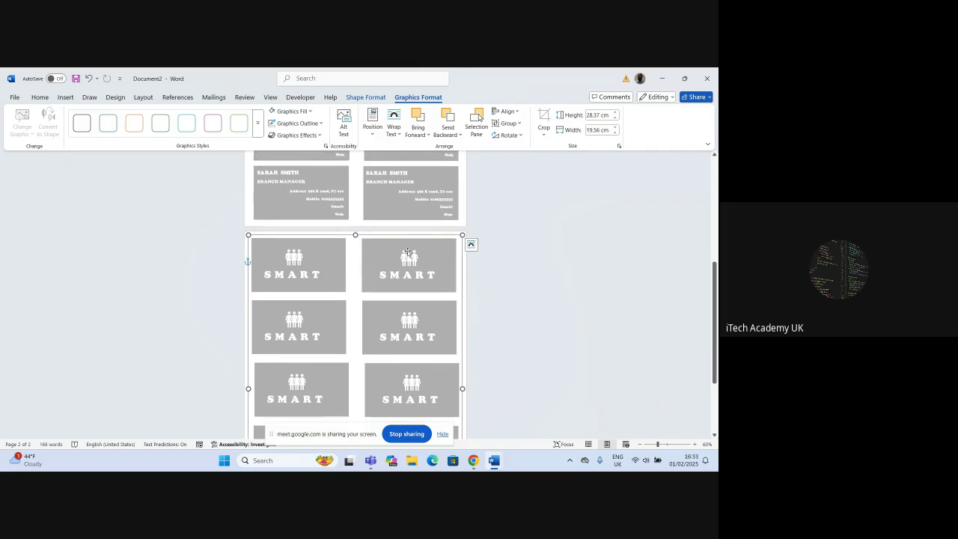
{"action": "left_click", "coordinate": [616, 274]}
{"action": "left_click", "coordinate": [398, 252]}
{"action": "scroll", "coordinate": [637, 259], "scroll_direction": "down", "scroll_amount": 3}
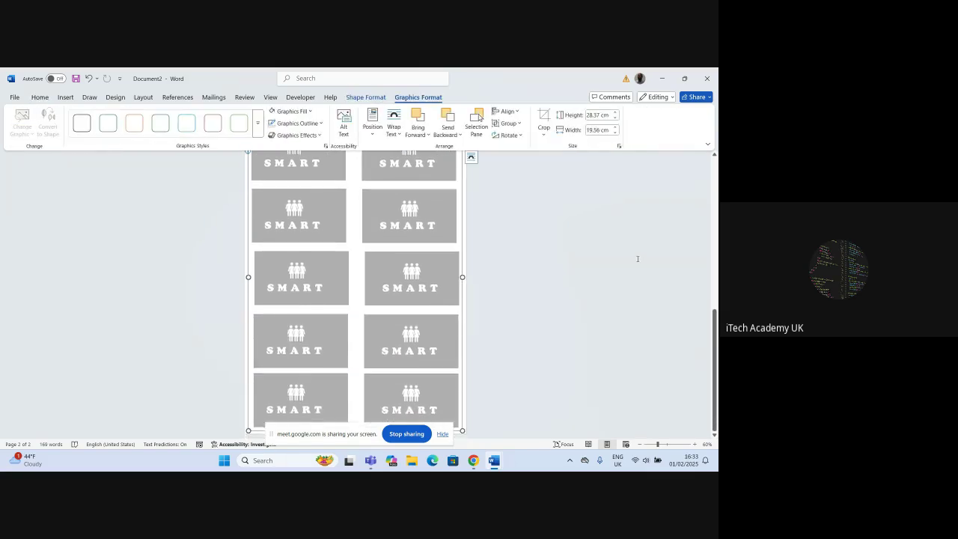
{"action": "scroll", "coordinate": [638, 257], "scroll_direction": "up", "scroll_amount": 3}
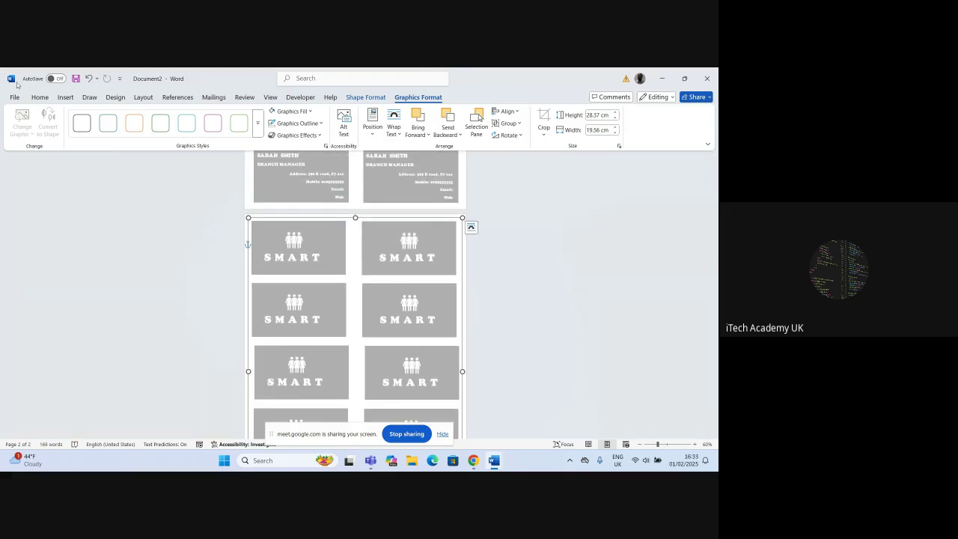
{"action": "left_click", "coordinate": [65, 97]}
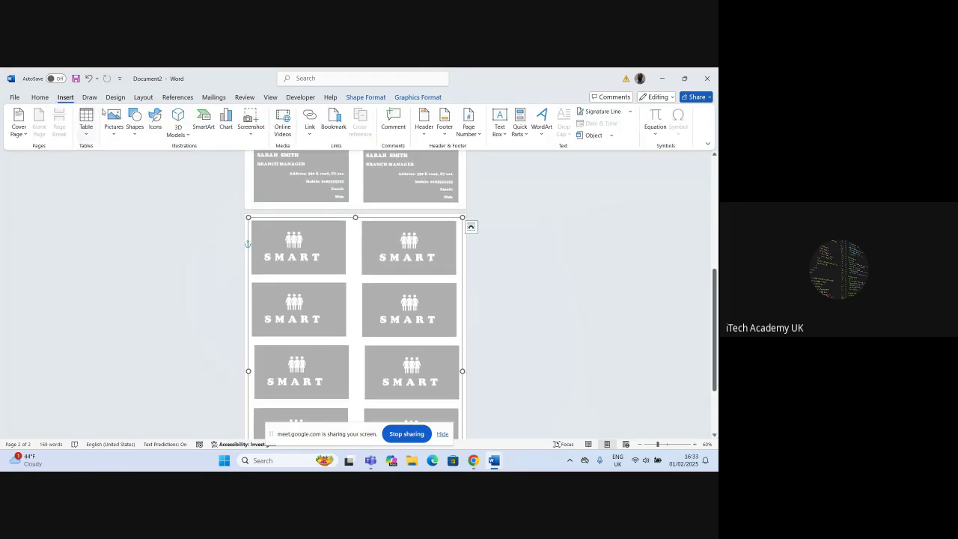
{"action": "left_click_drag", "start_coordinate": [715, 323], "coordinate": [715, 209]}
{"action": "left_click", "coordinate": [679, 283]}
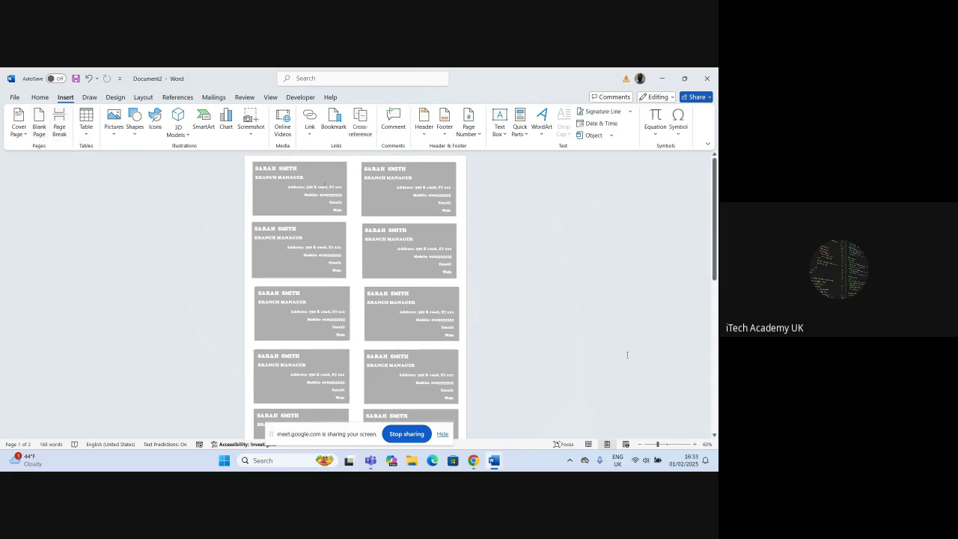
Switch to the Google Meet window and clear all the Windows notifications.
{"action": "left_click", "coordinate": [479, 463]}
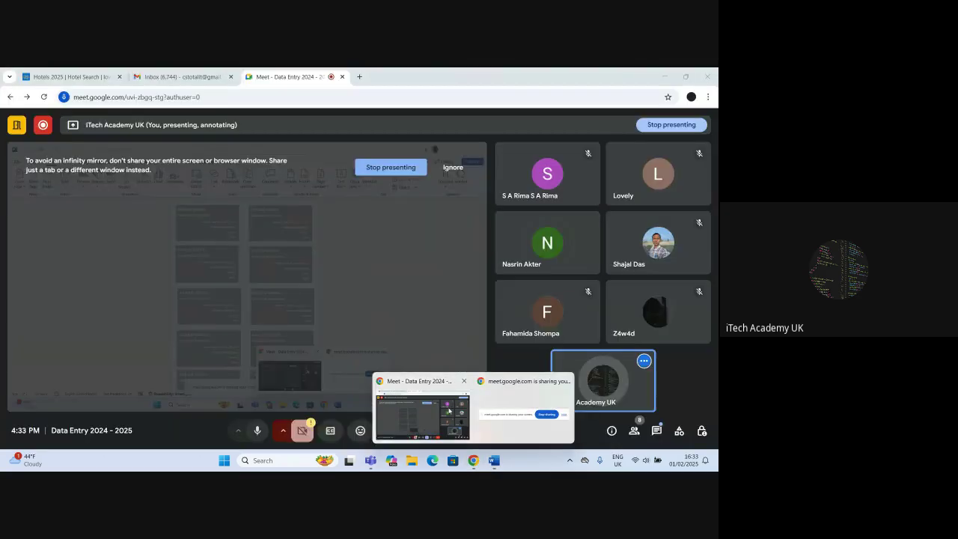
{"action": "left_click", "coordinate": [449, 410]}
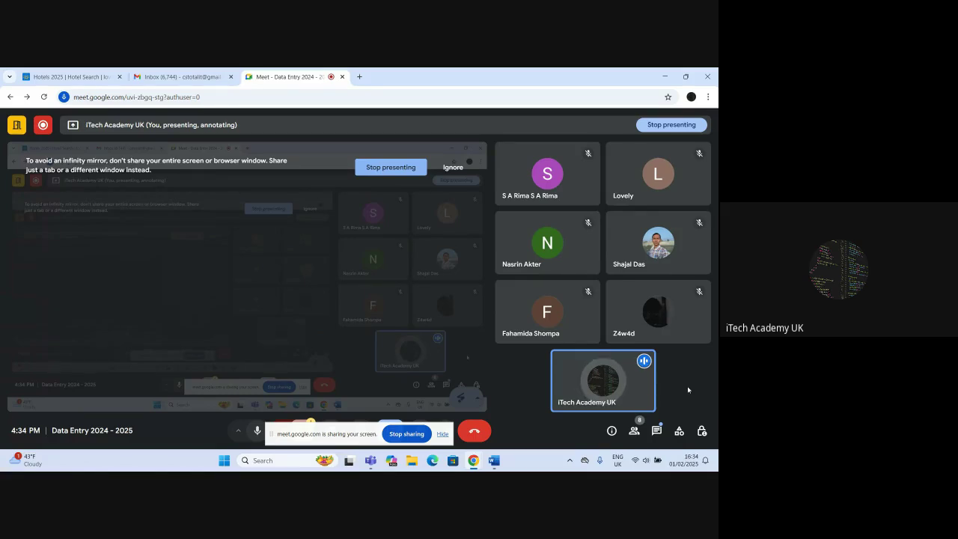
{"action": "left_click", "coordinate": [687, 462]}
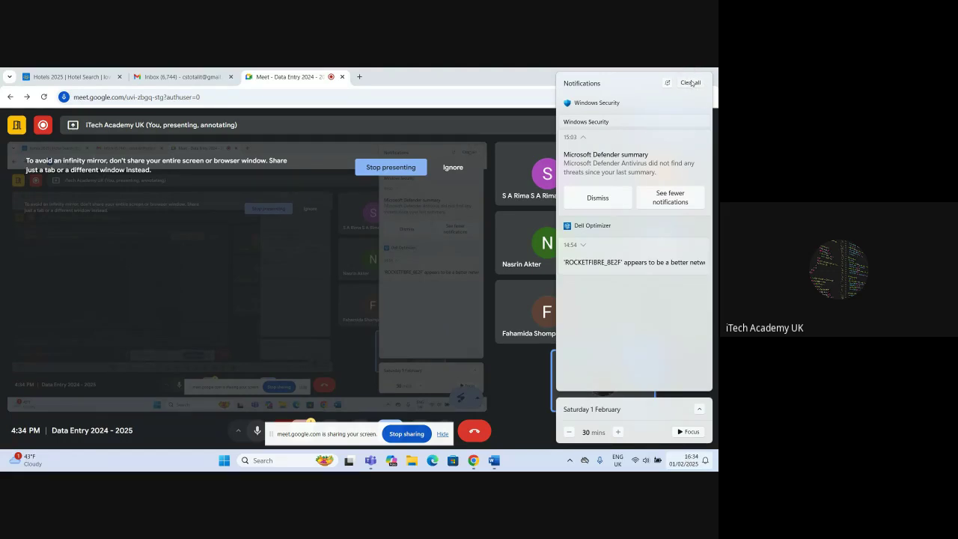
{"action": "left_click", "coordinate": [690, 82]}
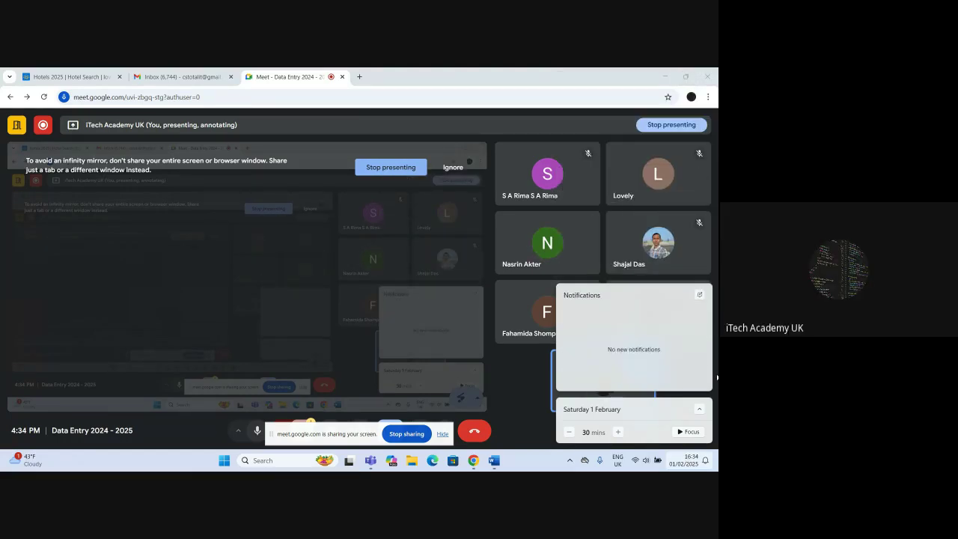
{"action": "left_click", "coordinate": [532, 462]}
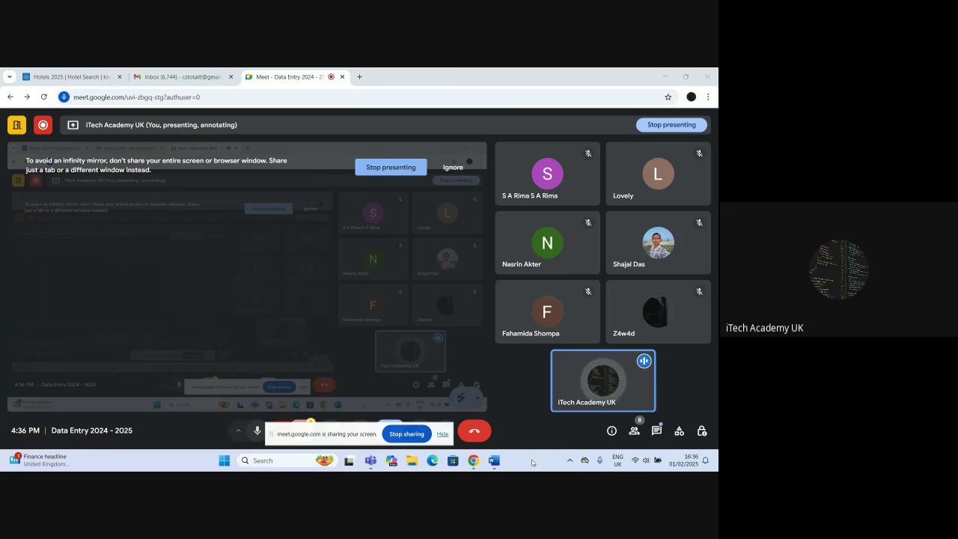
Search Google for udemy in a new browser tab, open the Udemy website and look over its home page.
{"action": "left_click", "coordinate": [359, 77]}
{"action": "left_click", "coordinate": [337, 98]}
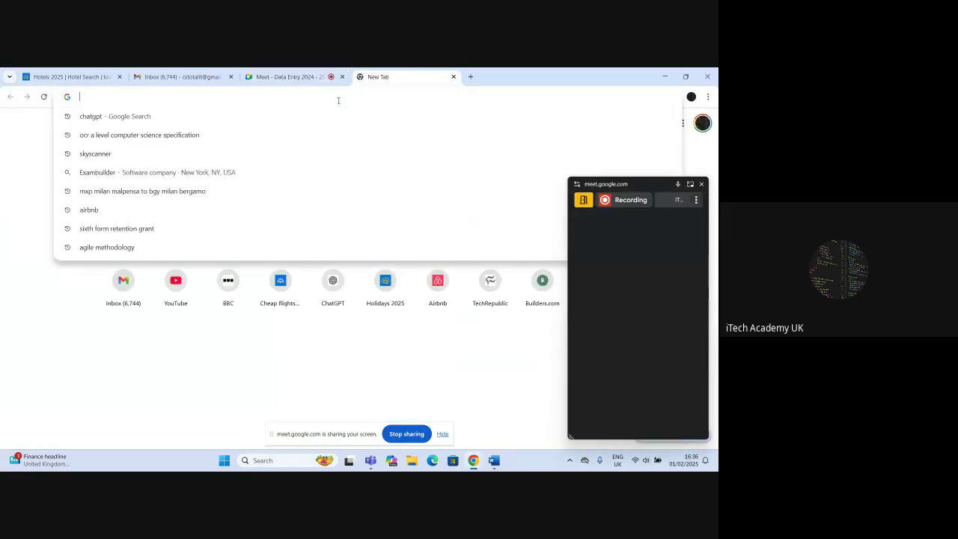
{"action": "type", "text": "ud"}
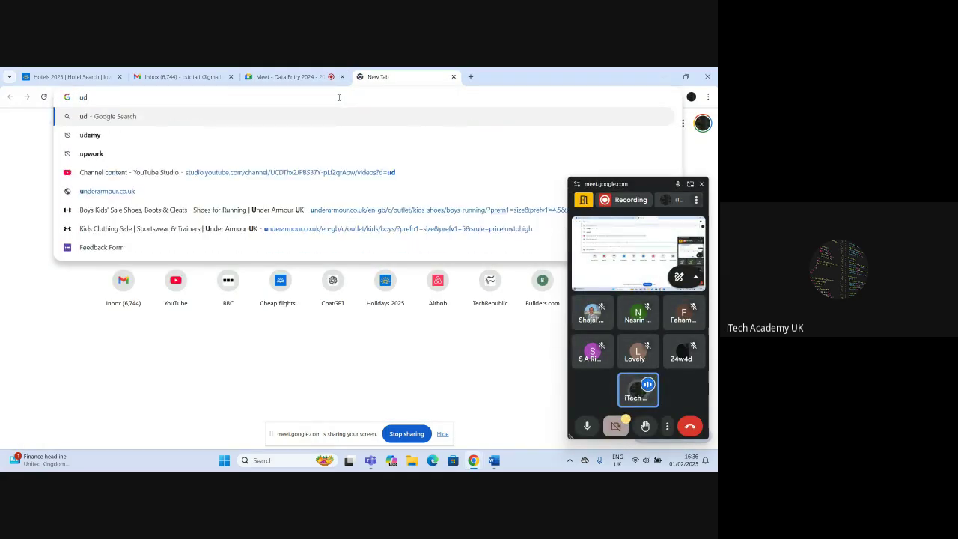
{"action": "type", "text": "emy"}
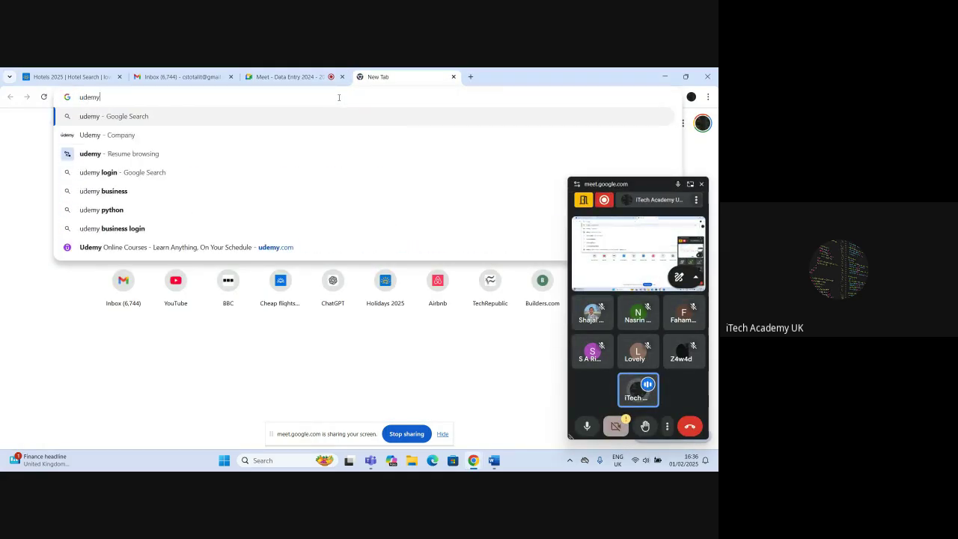
{"action": "key", "text": "Return"}
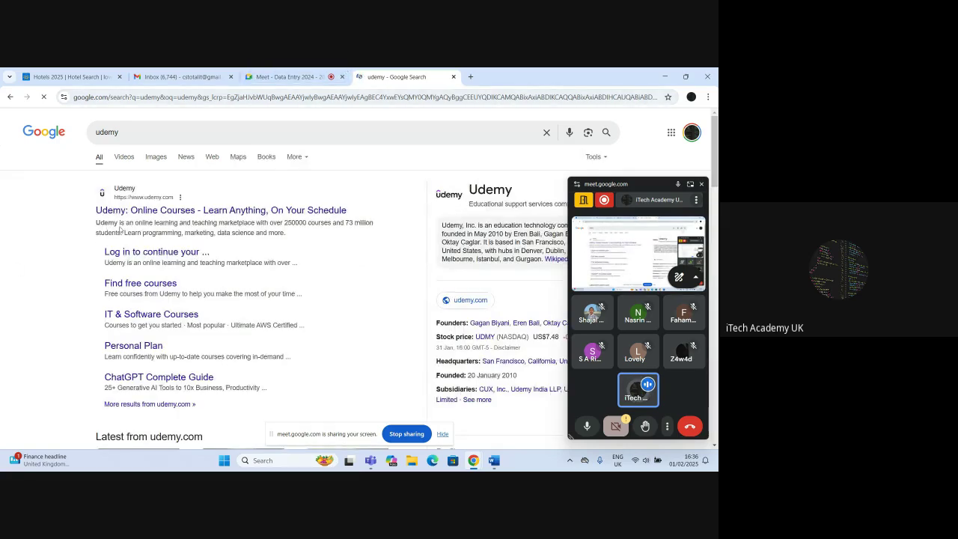
{"action": "left_click", "coordinate": [130, 213]}
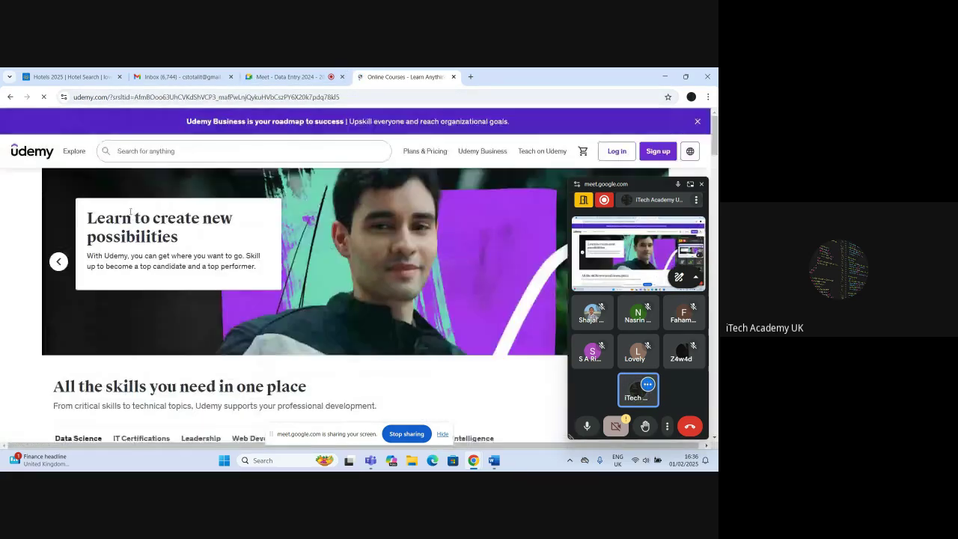
{"action": "scroll", "coordinate": [328, 330], "scroll_direction": "down", "scroll_amount": 3}
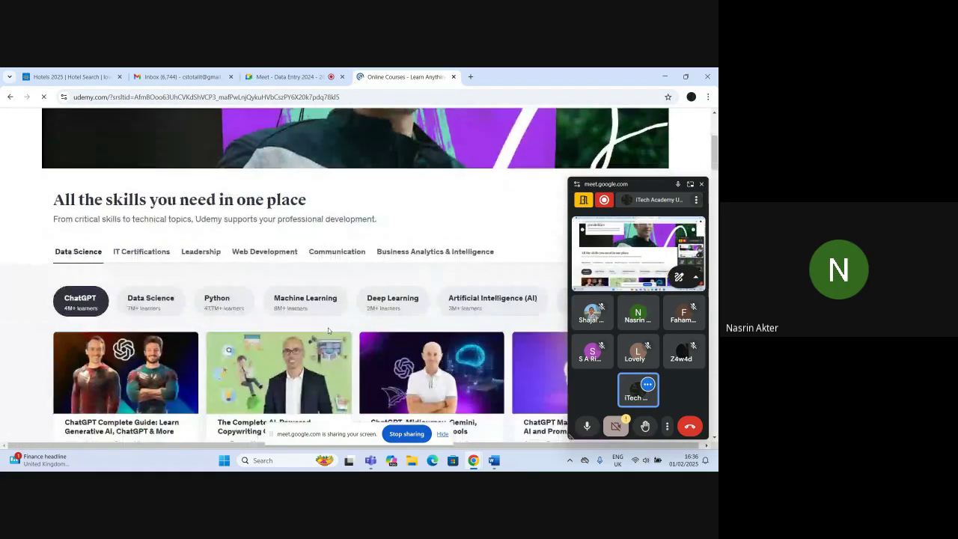
{"action": "scroll", "coordinate": [385, 249], "scroll_direction": "up", "scroll_amount": 3}
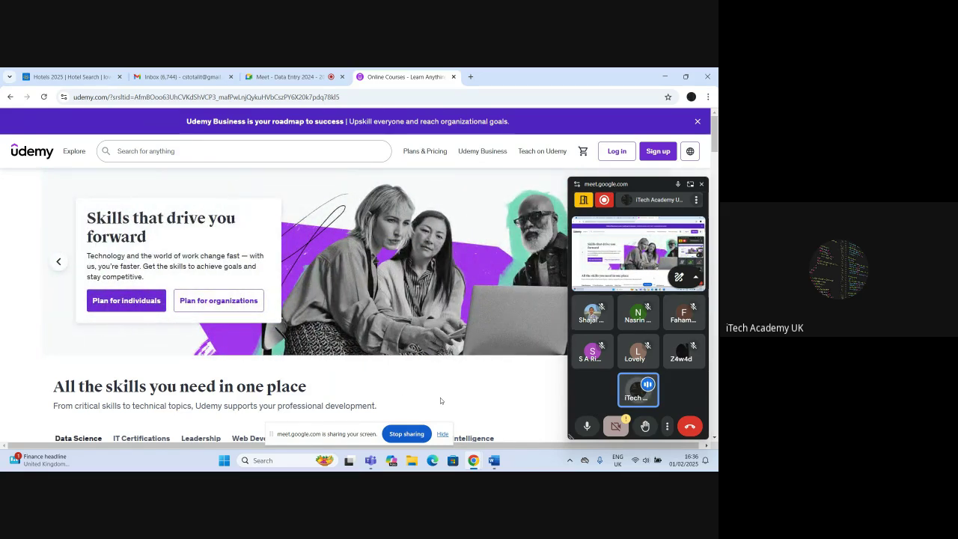
Return to the Google Meet call and leave it without ending it for everyone.
{"action": "left_click", "coordinate": [281, 80]}
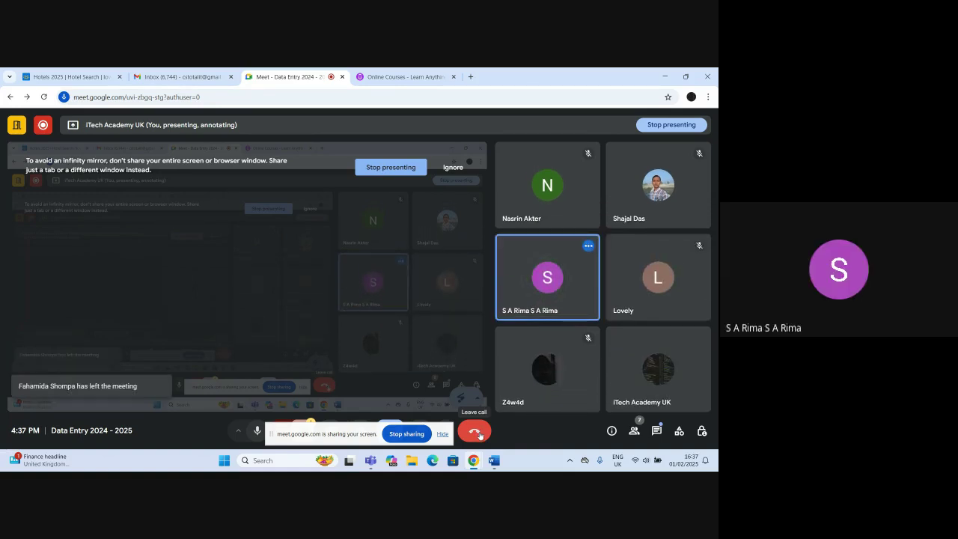
{"action": "left_click", "coordinate": [476, 431]}
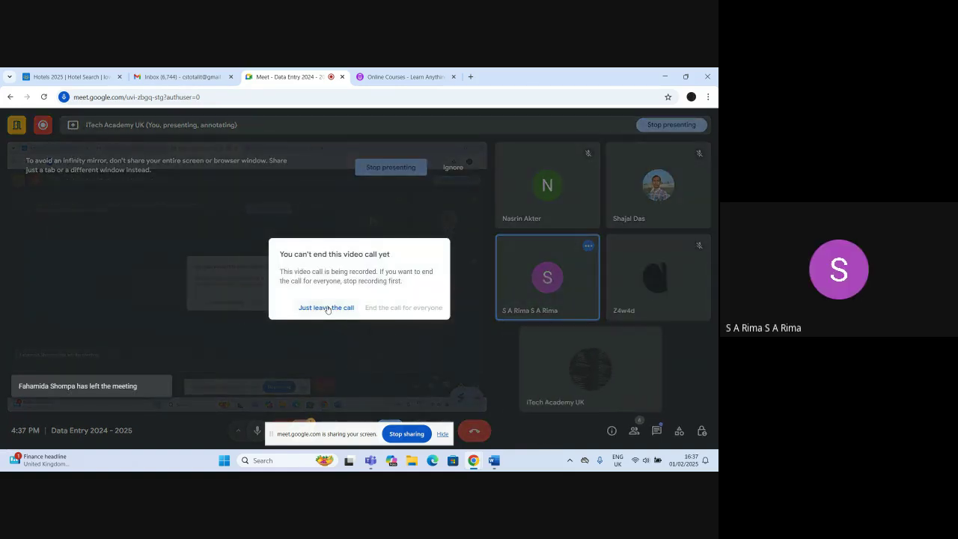
{"action": "left_click", "coordinate": [326, 307]}
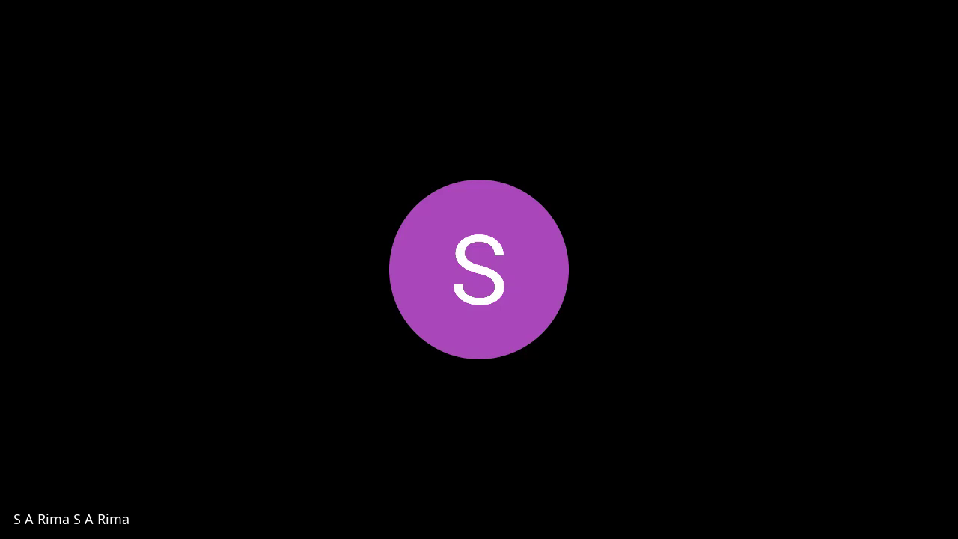